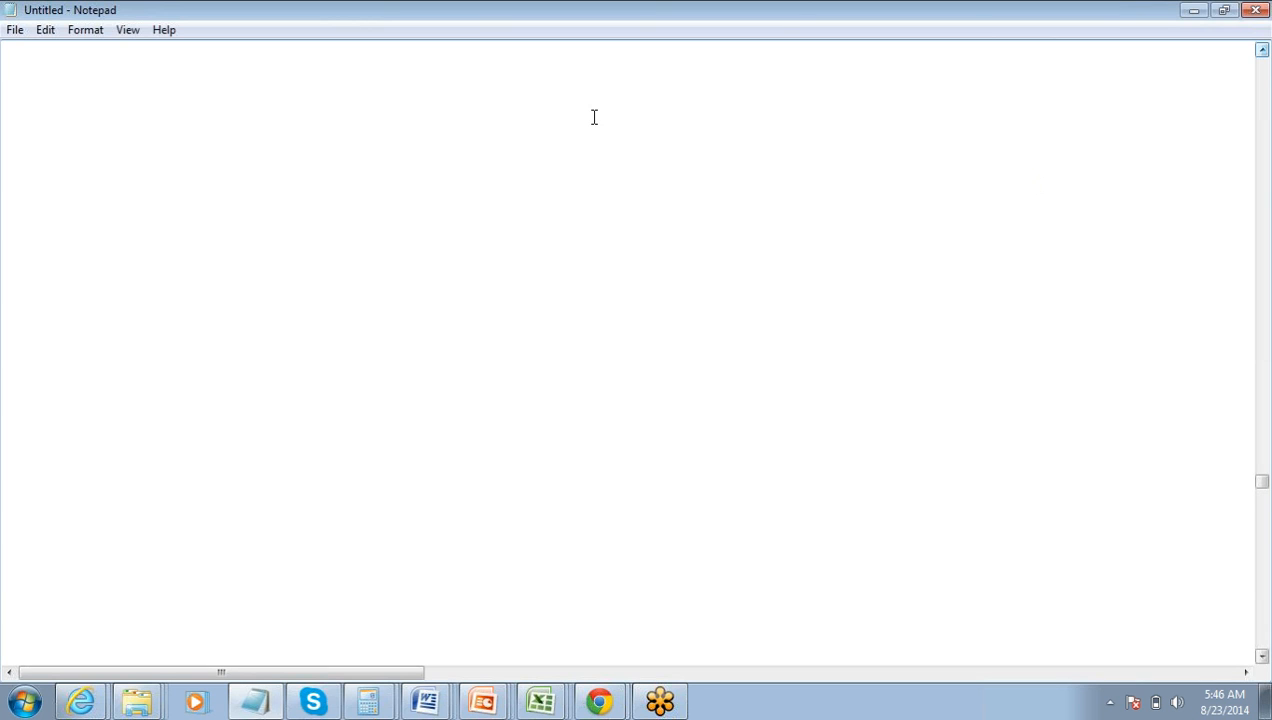
Write the lines Apps, Tabs and Objects(Table) in the blank note, one per line
left_click(1261, 52)
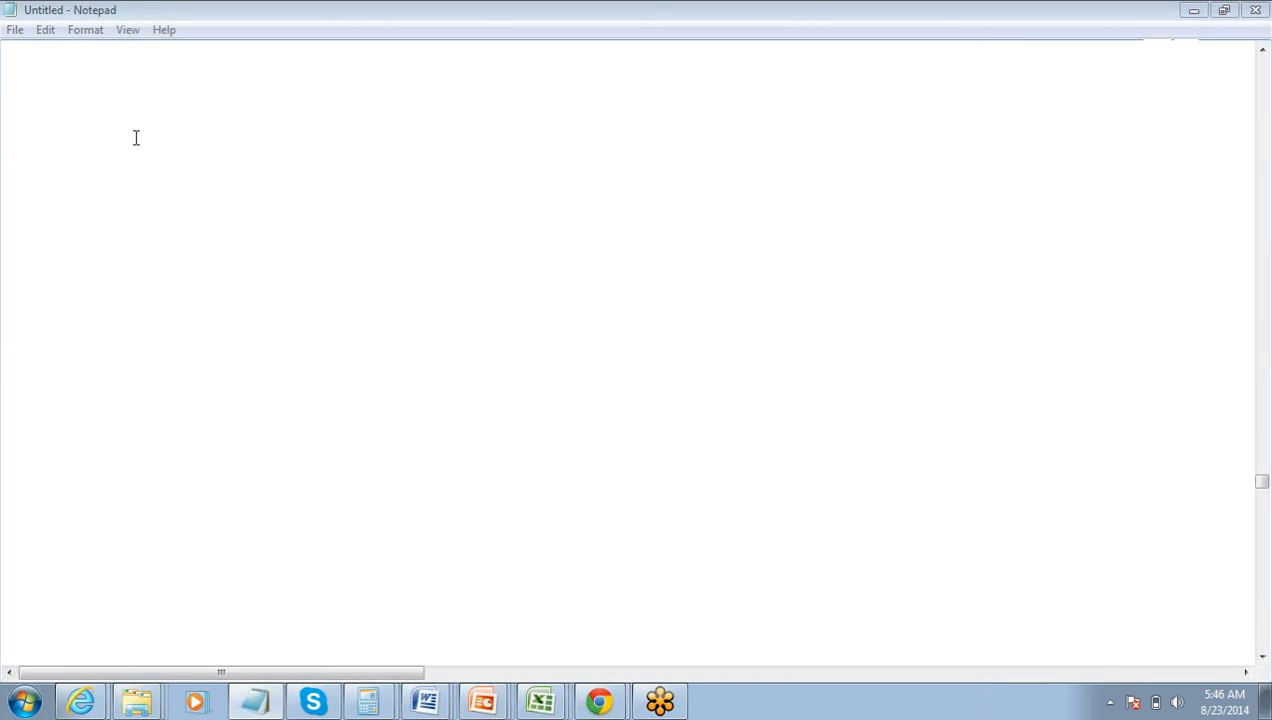
left_click(57, 81)
type("Apps")
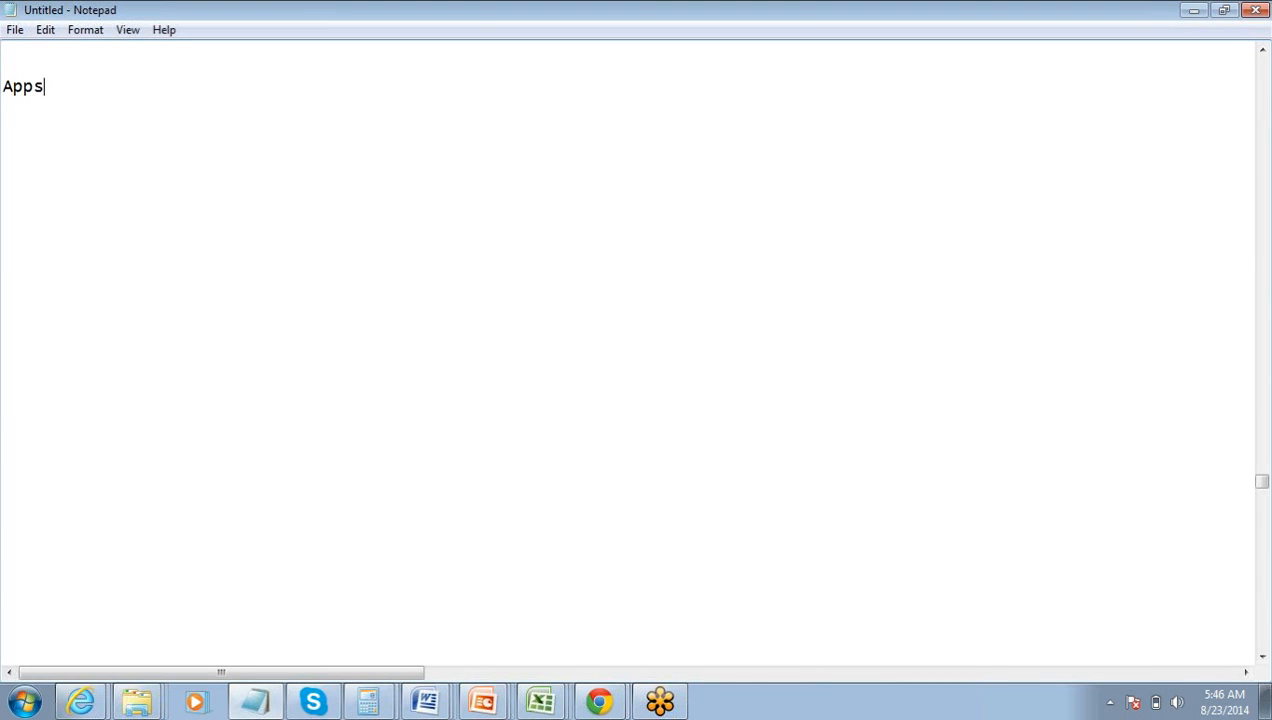
key("Return")
type("Tabs")
key("Return")
type("Objects")
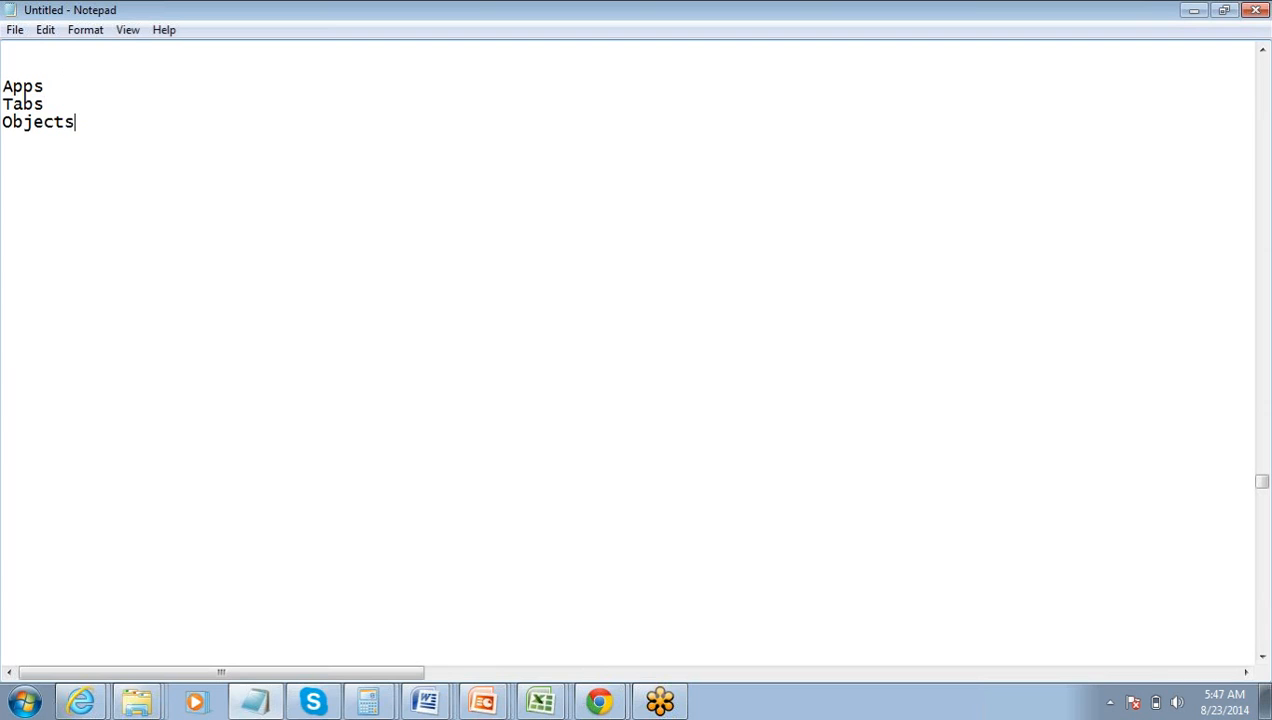
type("(Table)")
Highlight the word Objects and look at the Salesforce object tabs in the browser
key("shift+Home")
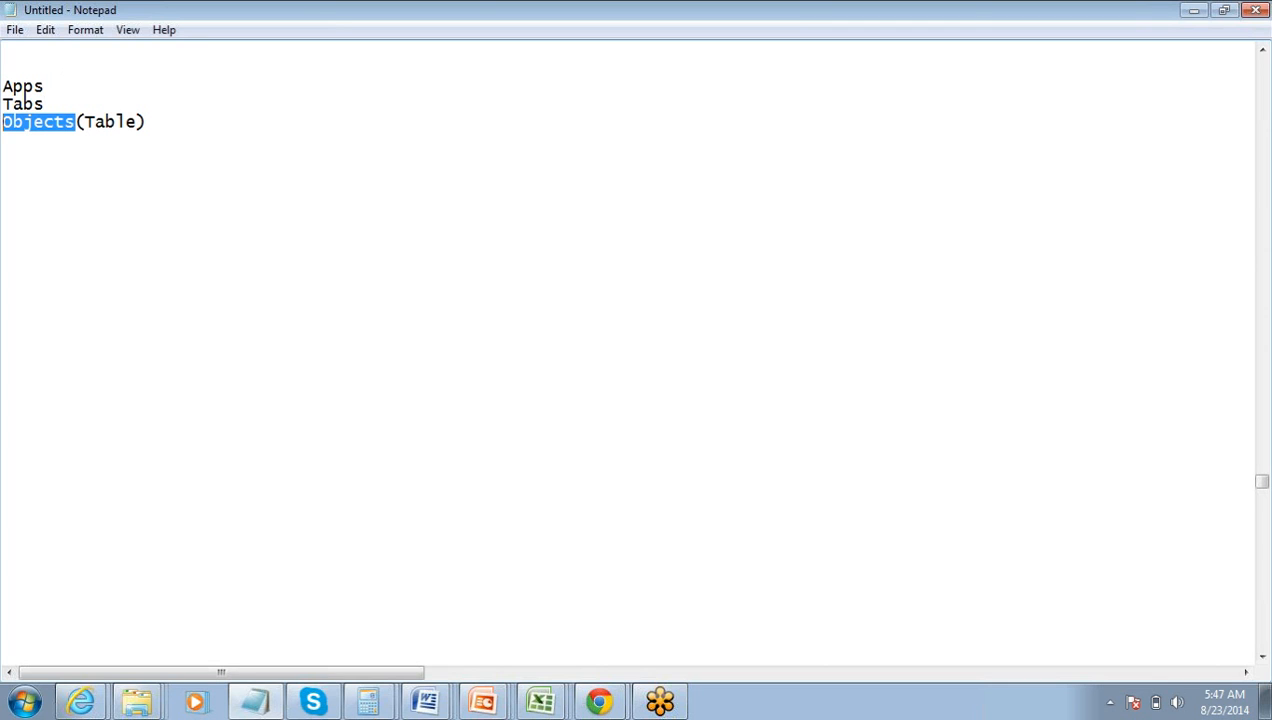
key("alt+Tab")
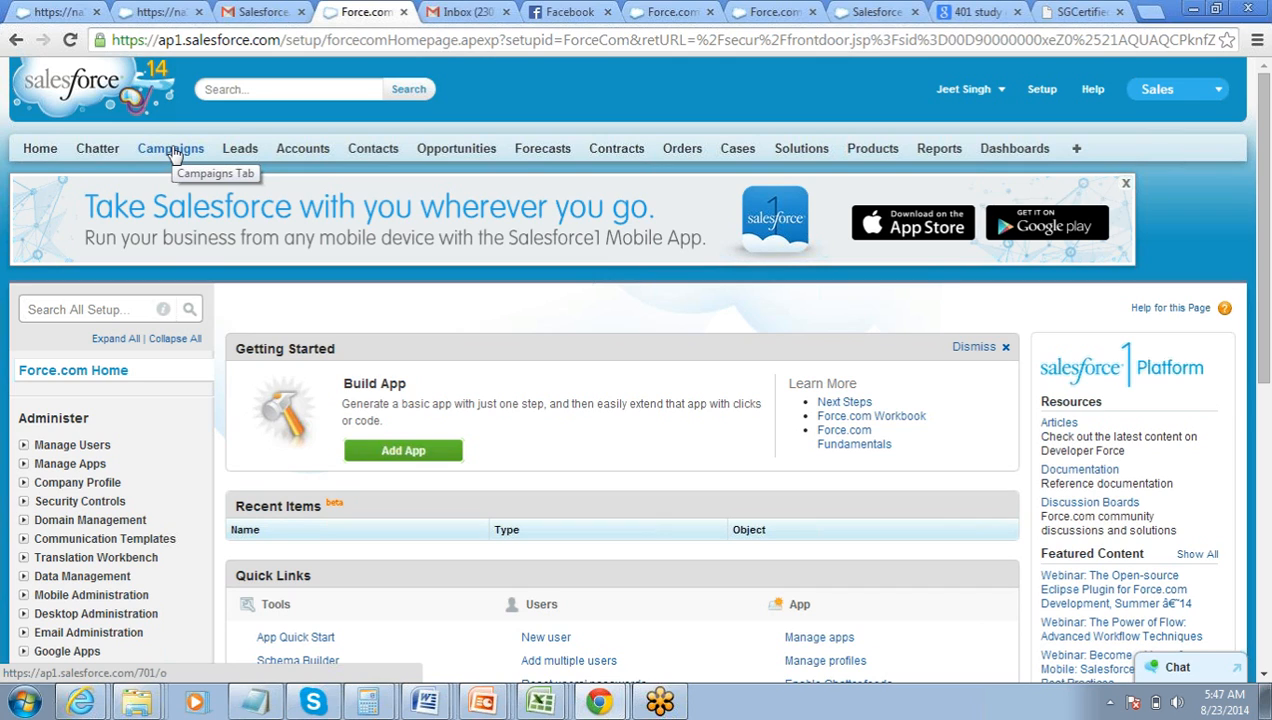
key("alt+Tab")
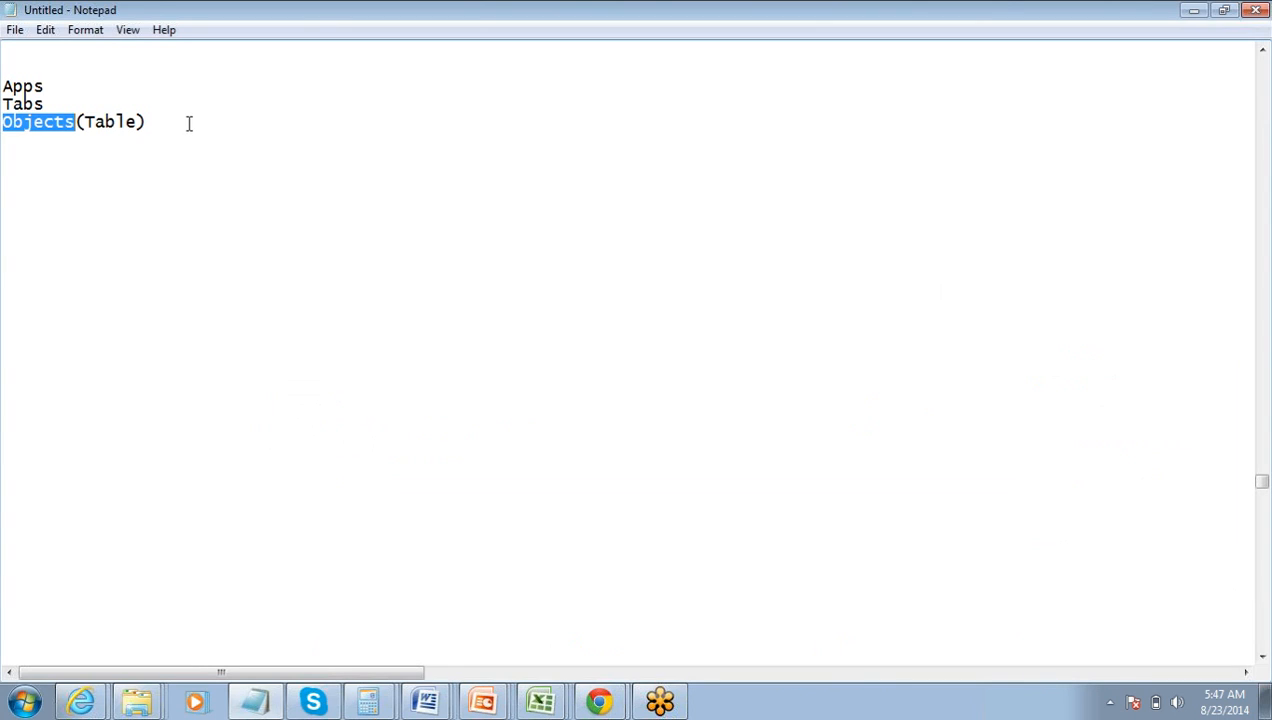
Add the line Fields(Columns) below the Objects(Table) line in Notepad
left_click(190, 120)
key("Return")
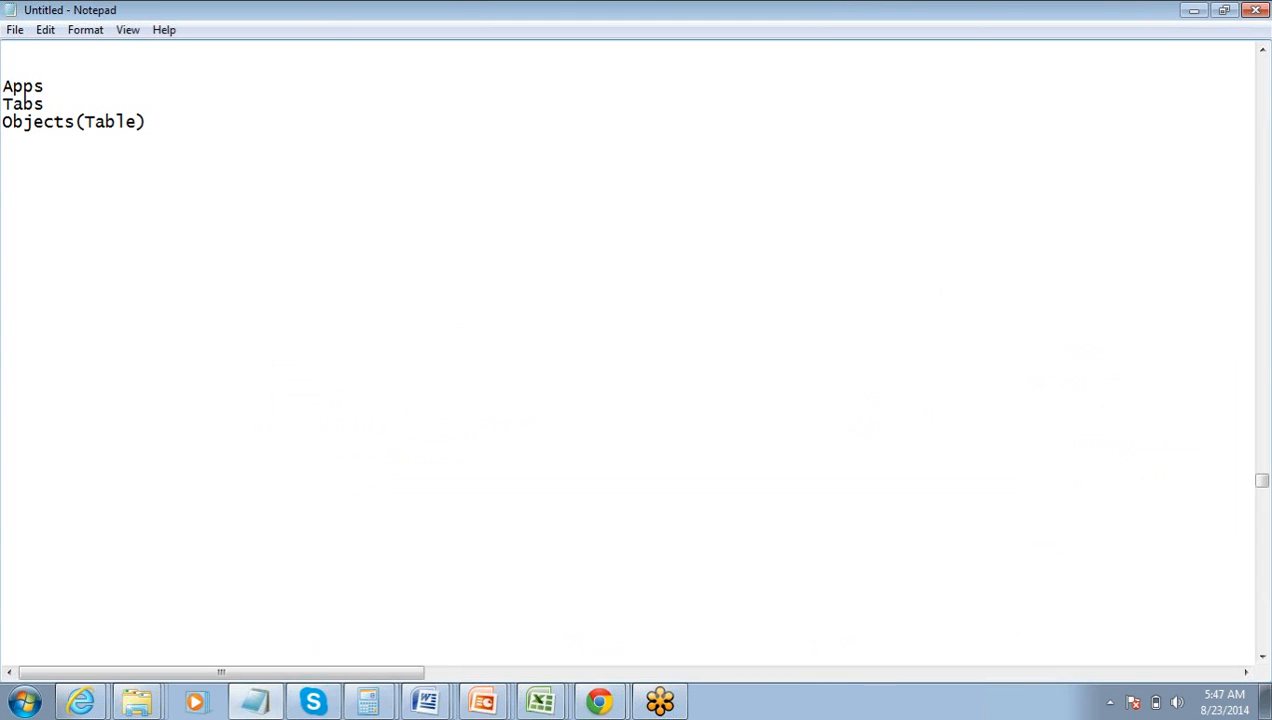
type("C")
key("BackSpace")
type("Fields()")
key("Left")
type("Columns")
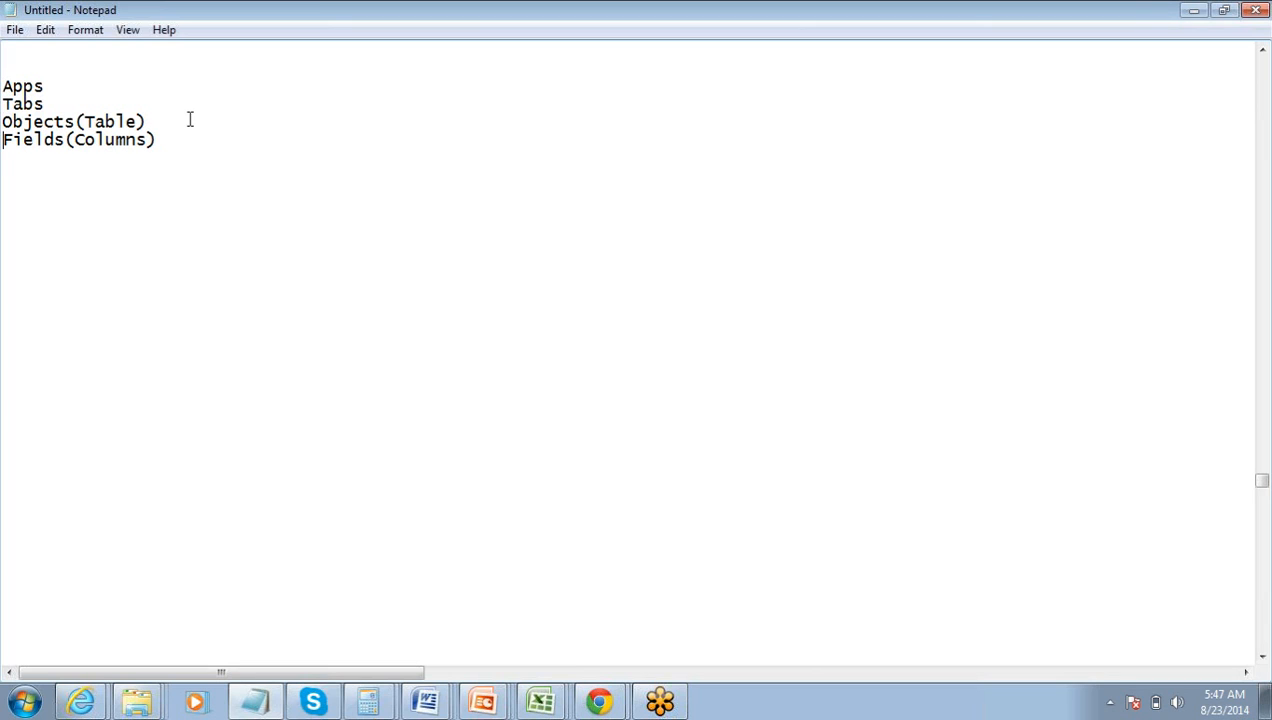
Add the line Records(Row) below the Fields(Columns) line
key("Return")
type("Records")
key("alt+Tab")
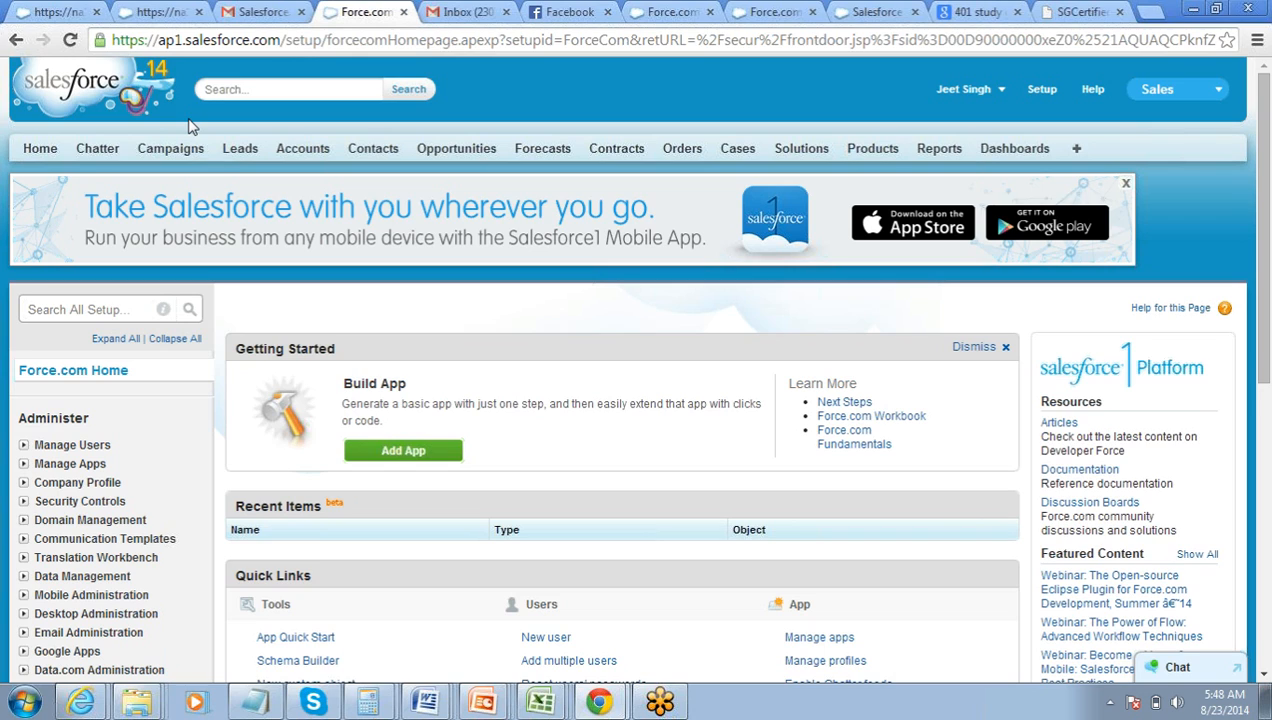
key("alt+Tab")
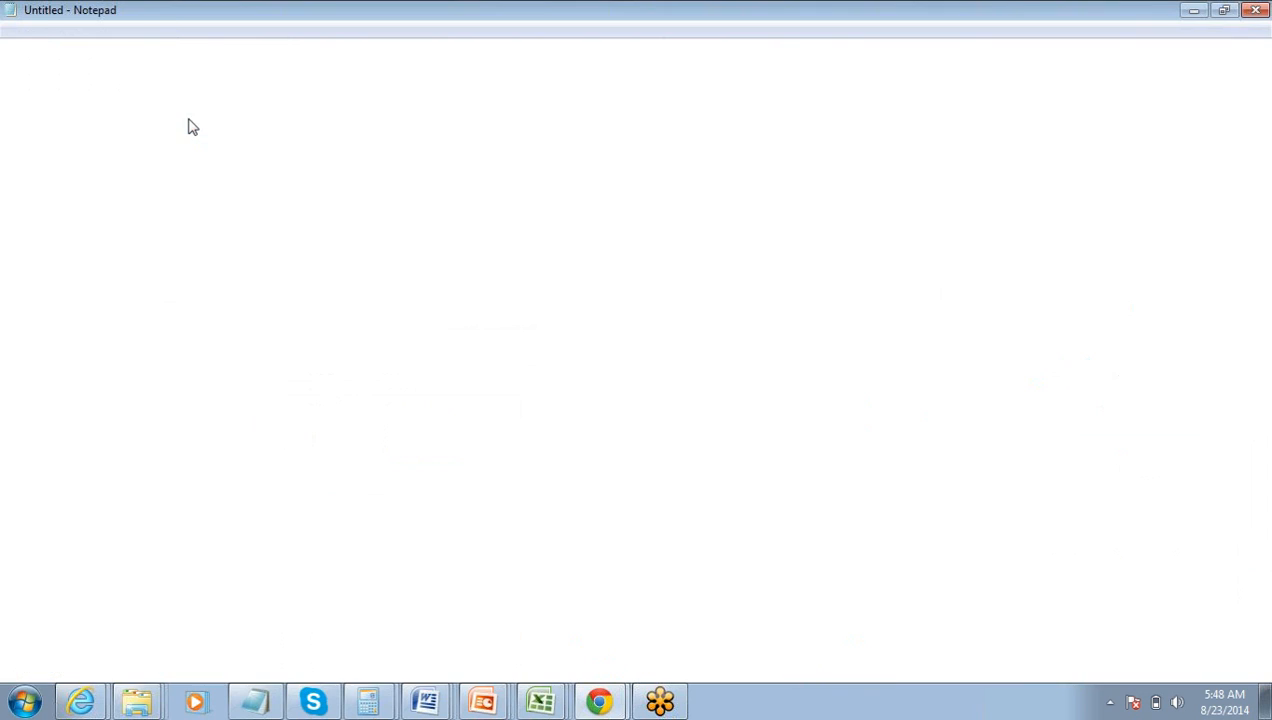
type("(")
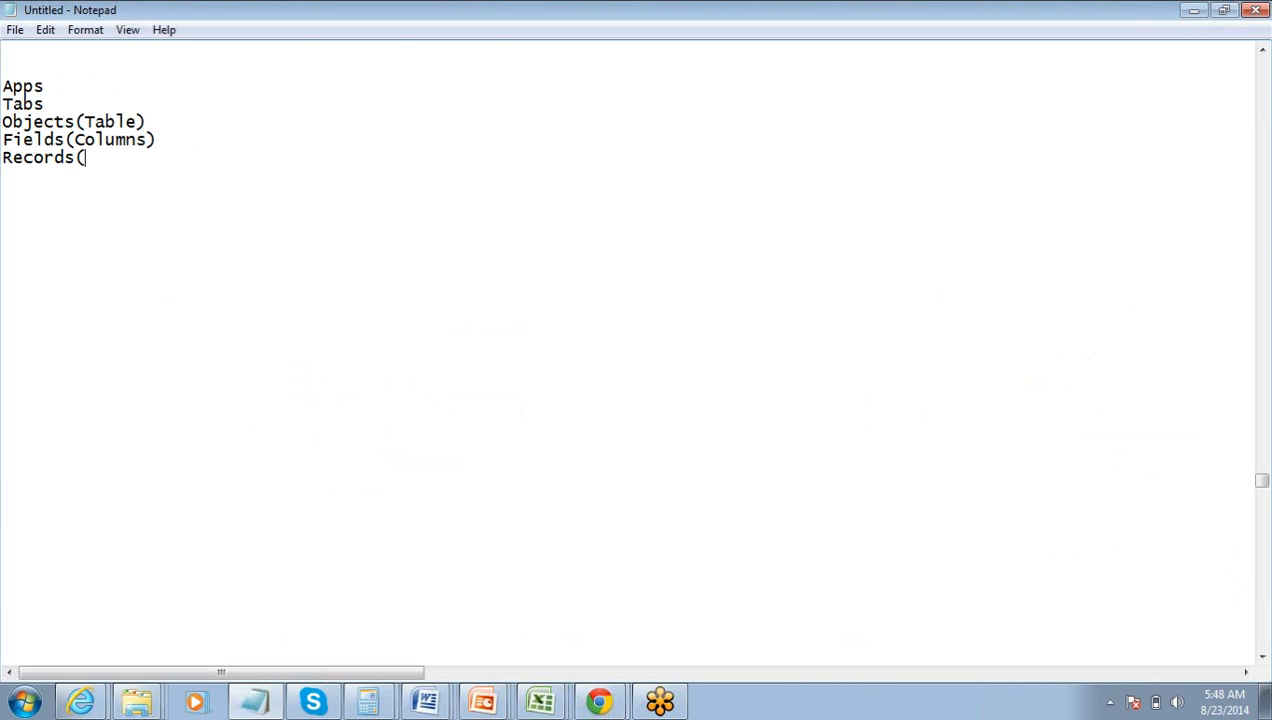
type("Row)")
Add the lines Relationships and Page Layouts to the end of the list
key("Return")
type("Relatio")
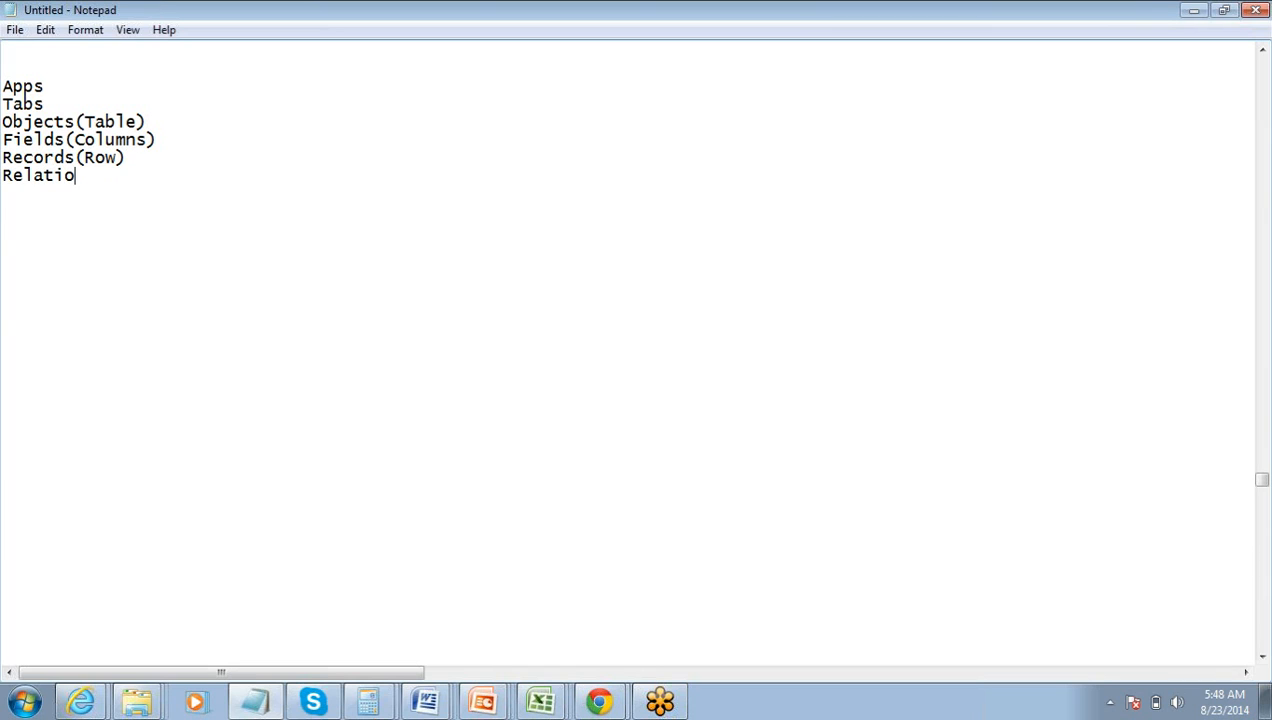
type("nships")
key("Return")
type("Pag")
key("BackSpace")
type("e Lay")
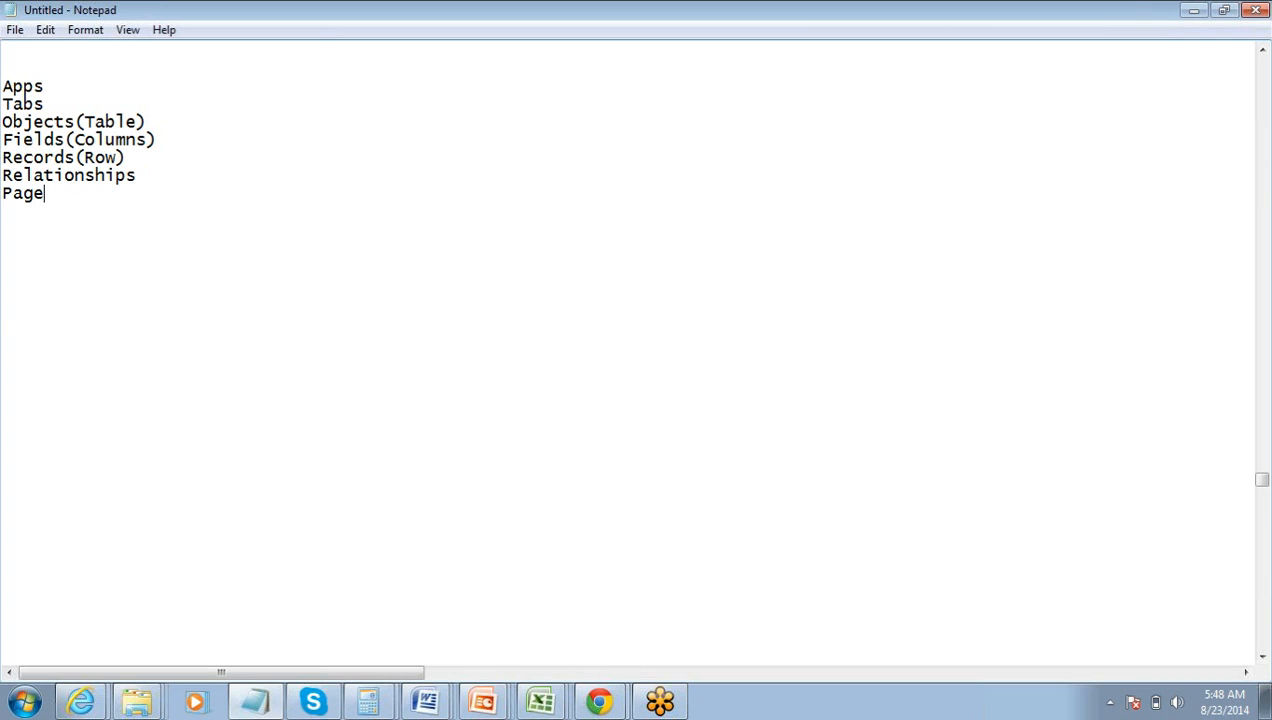
type("outs")
Switch to Salesforce in the browser and open a blank new campaign form
key("alt+Tab")
left_click(173, 152)
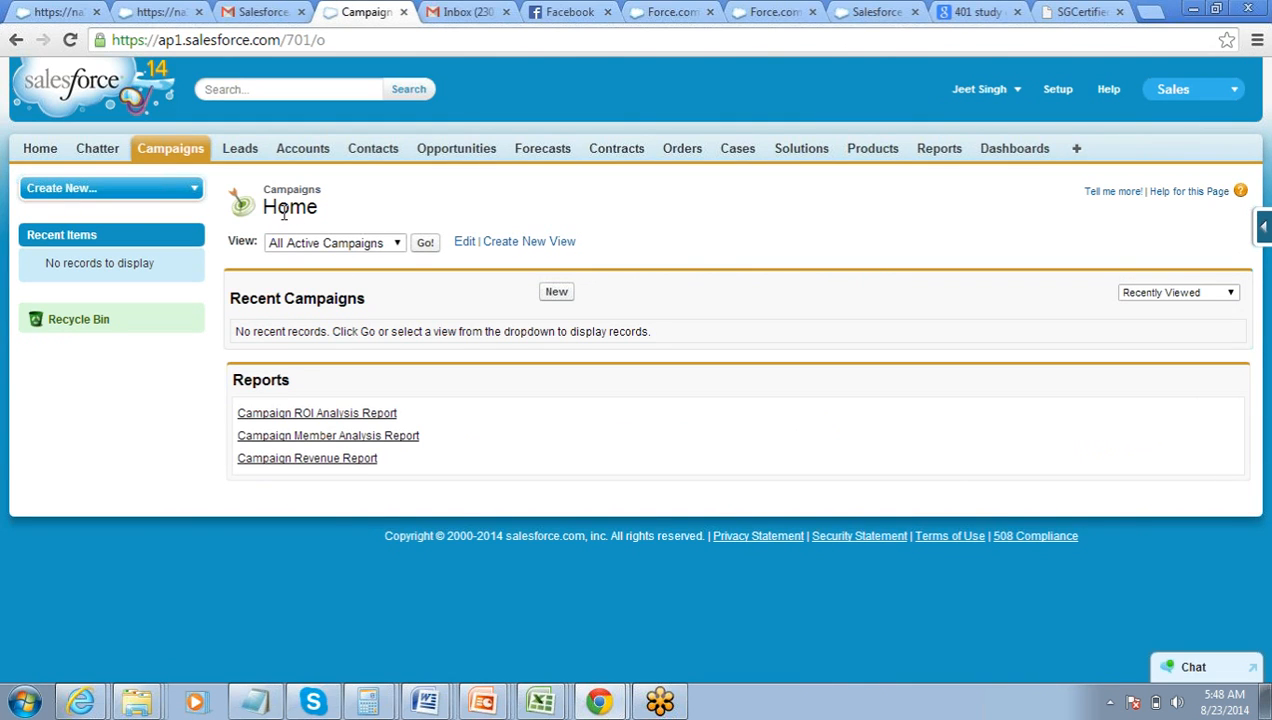
left_click(556, 294)
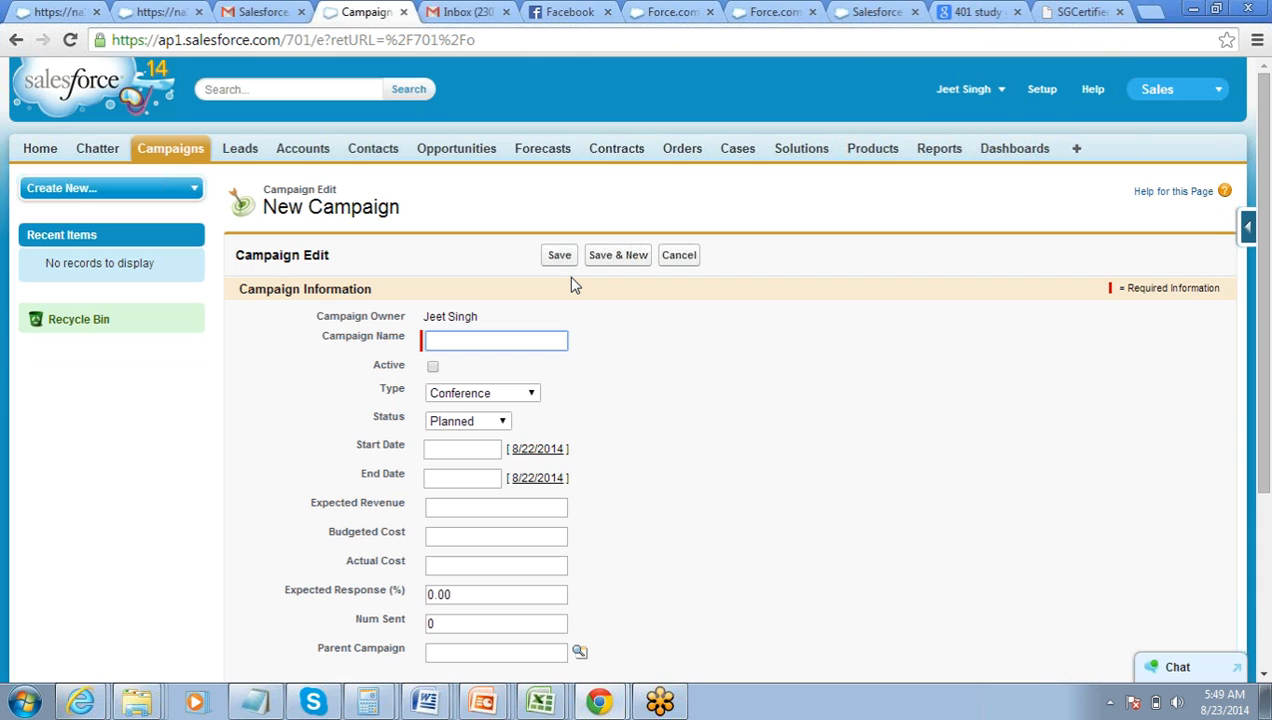
Switch to Notepad and add the heading "MVC Framework:" two blank lines below Page Layouts
key("alt+Tab")
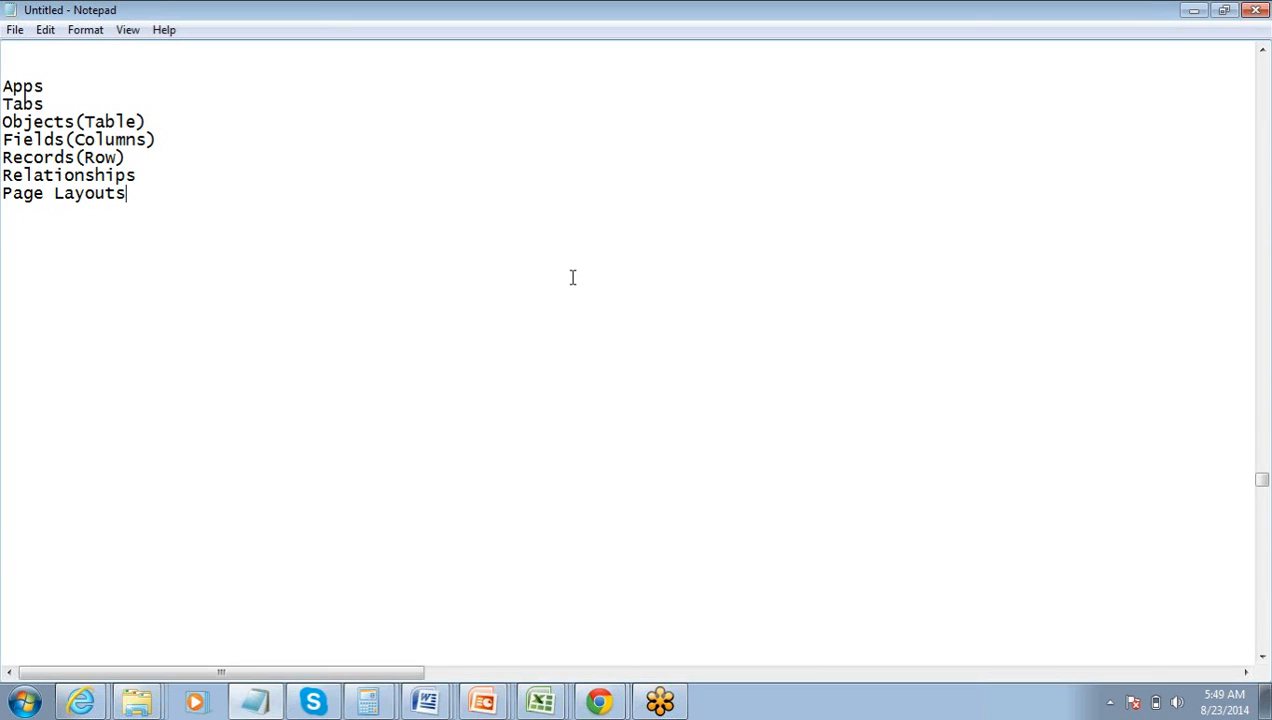
key("Return")
key("Return")
key("Return")
type("MVC Frame")
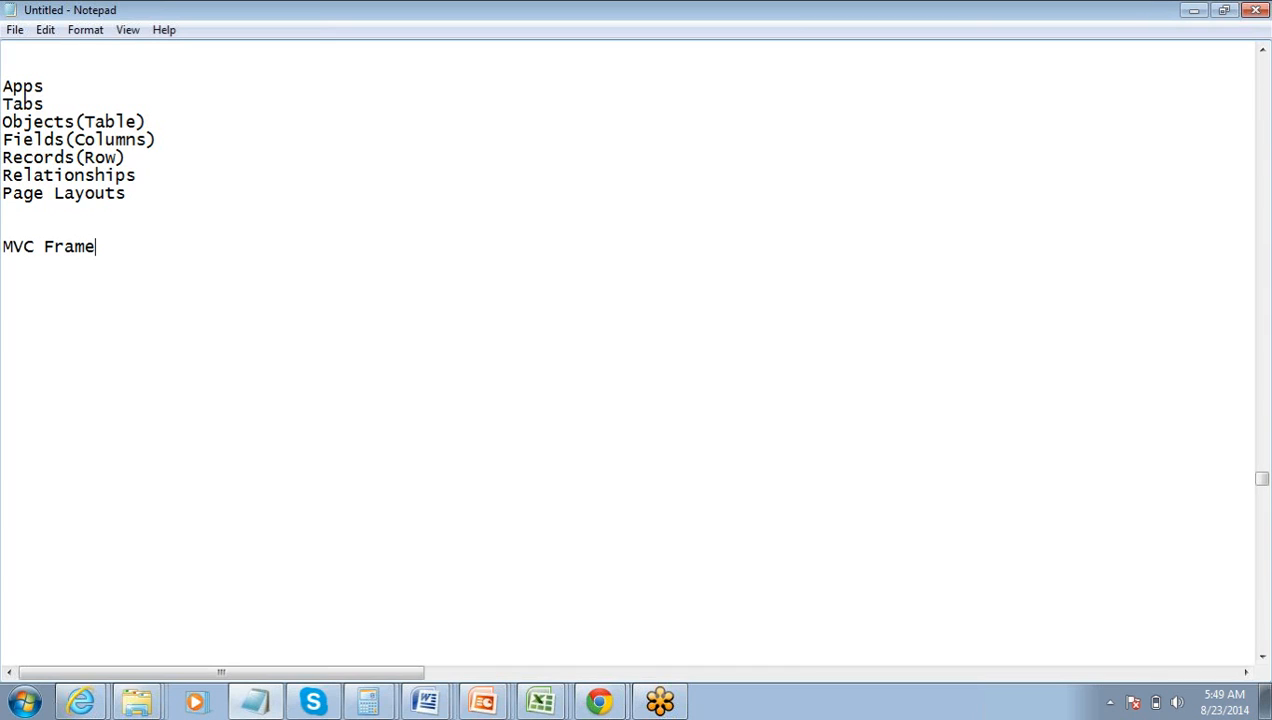
type("work:")
List Model, View and Controller on separate lines under the MVC Framework heading, with a blank line after the heading
key("Return")
type("Model")
key("Return")
type("View")
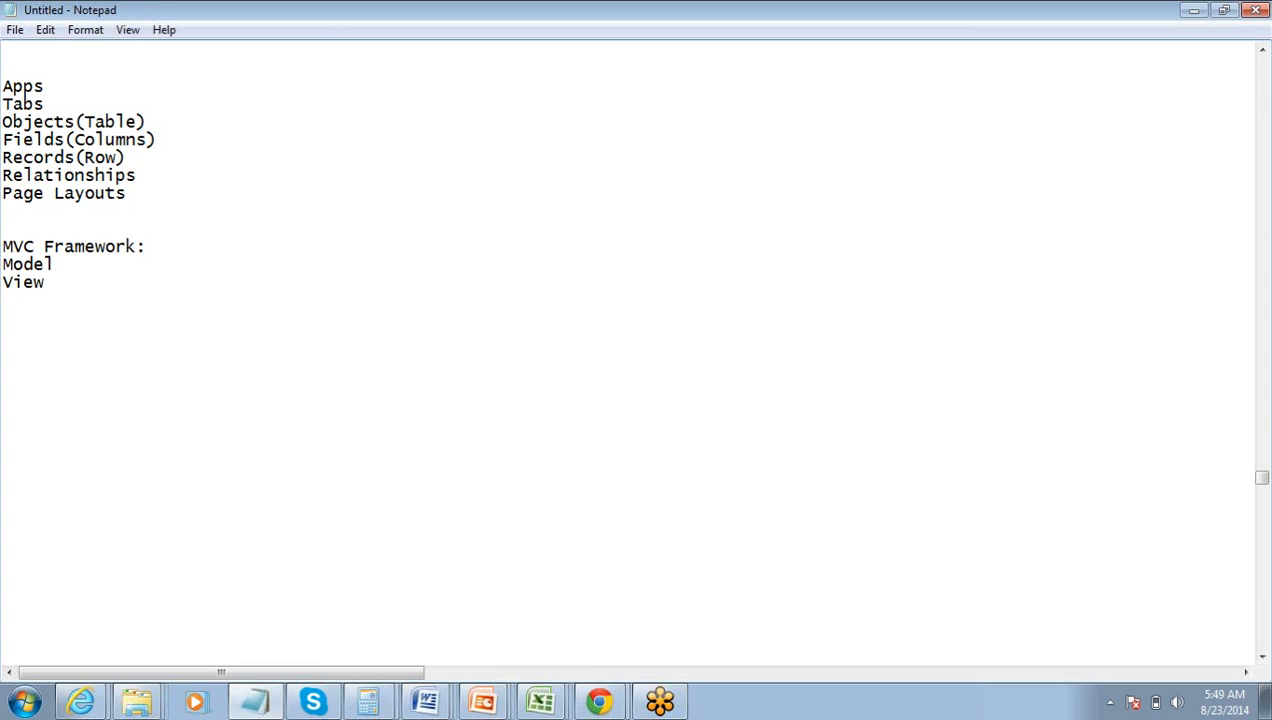
key("Return")
type("Controlle")
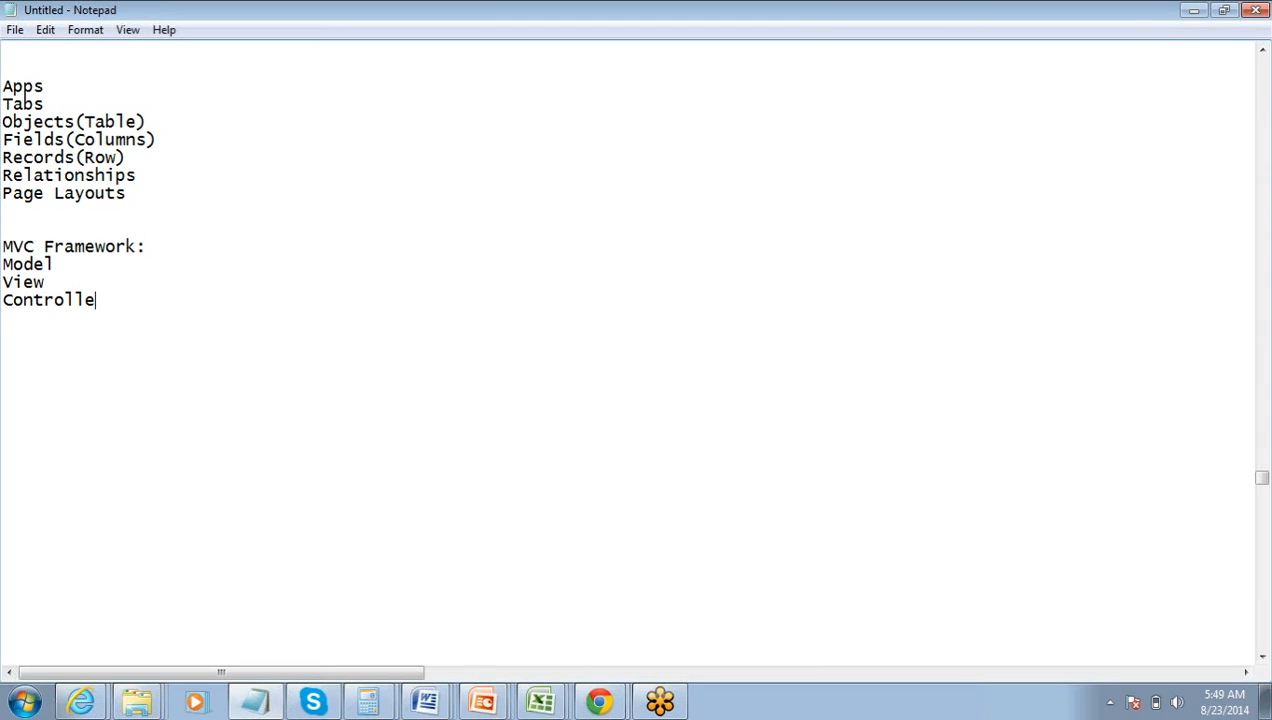
type("r")
left_click(572, 277)
key("Up")
key("Home")
key("Return")
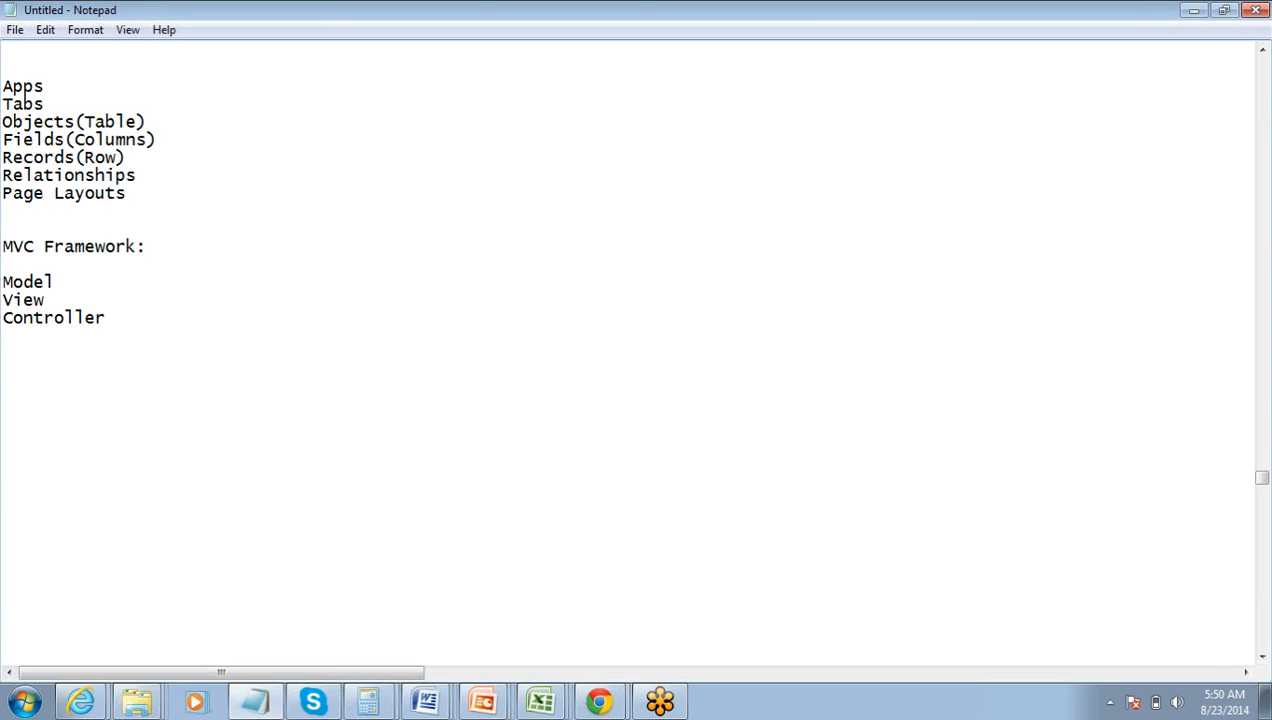
Append "- Data Model" to the Model line and "- Front End View" to the View line
left_click(571, 278)
type("- Data Model")
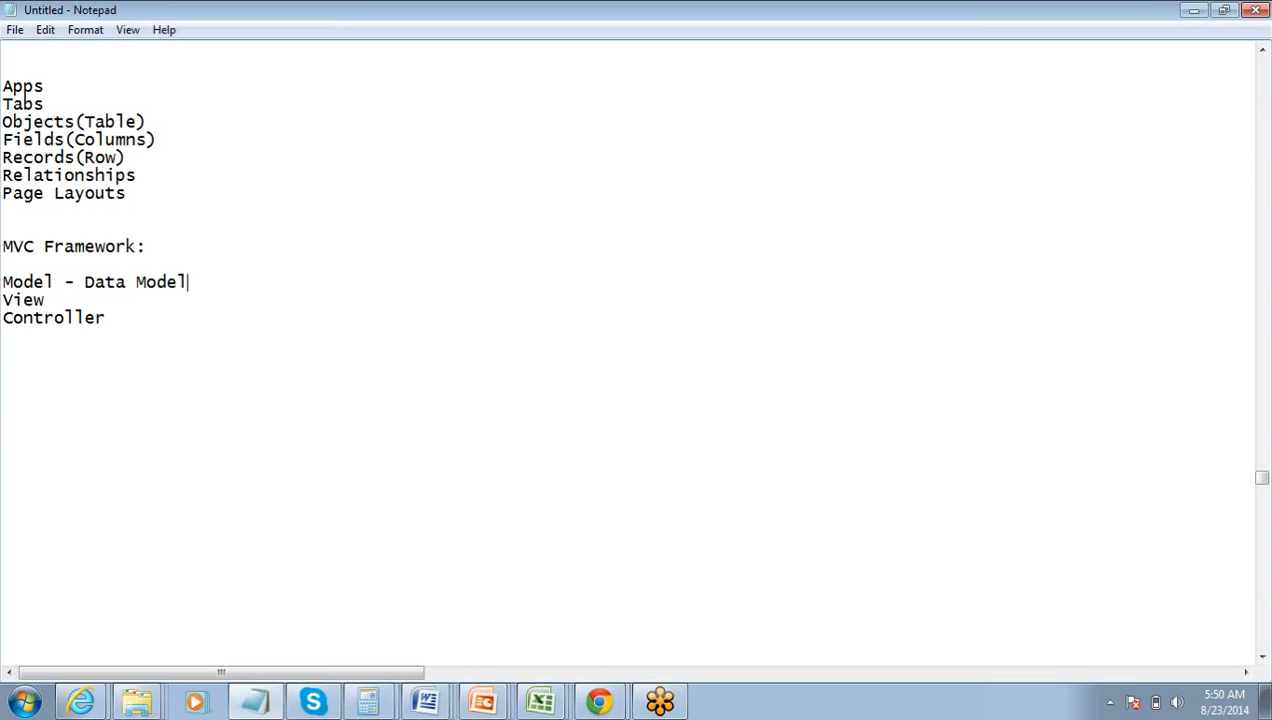
key("Down")
type("- Front Ed")
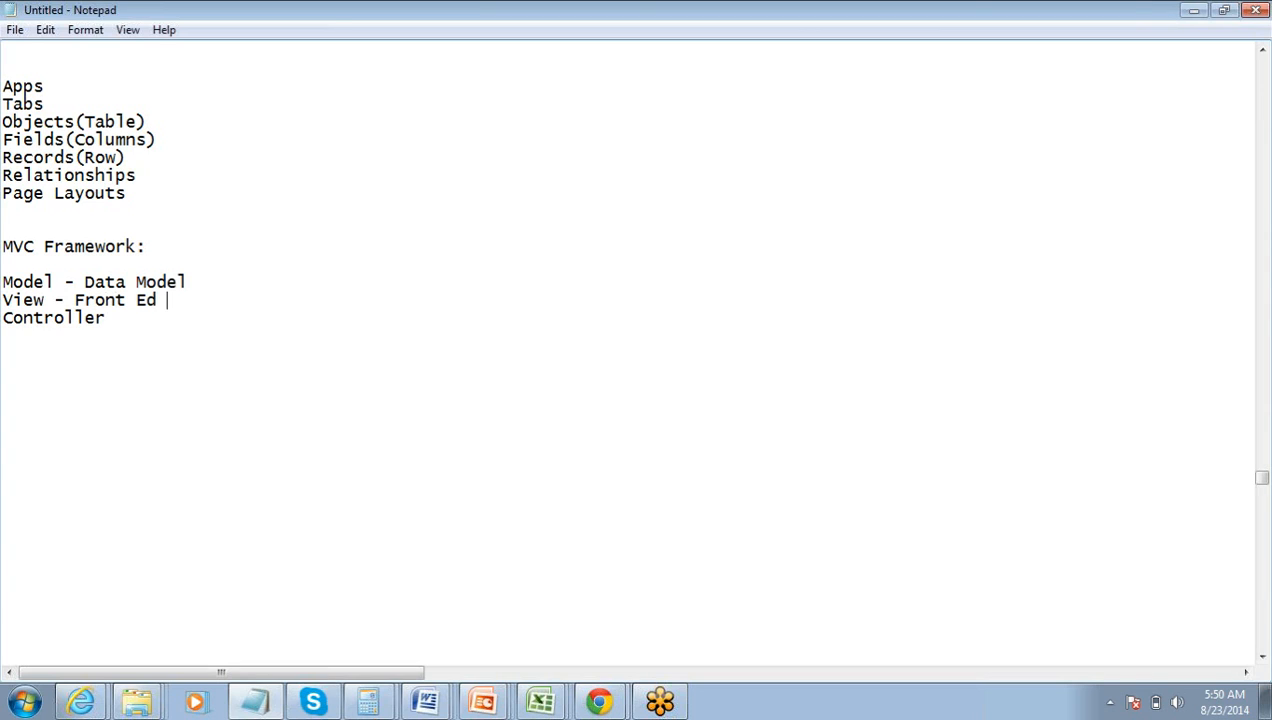
key("BackSpace")
type("nd View")
Append "- Controlling Logics" to the Controller line
key("Down")
type("- Contro")
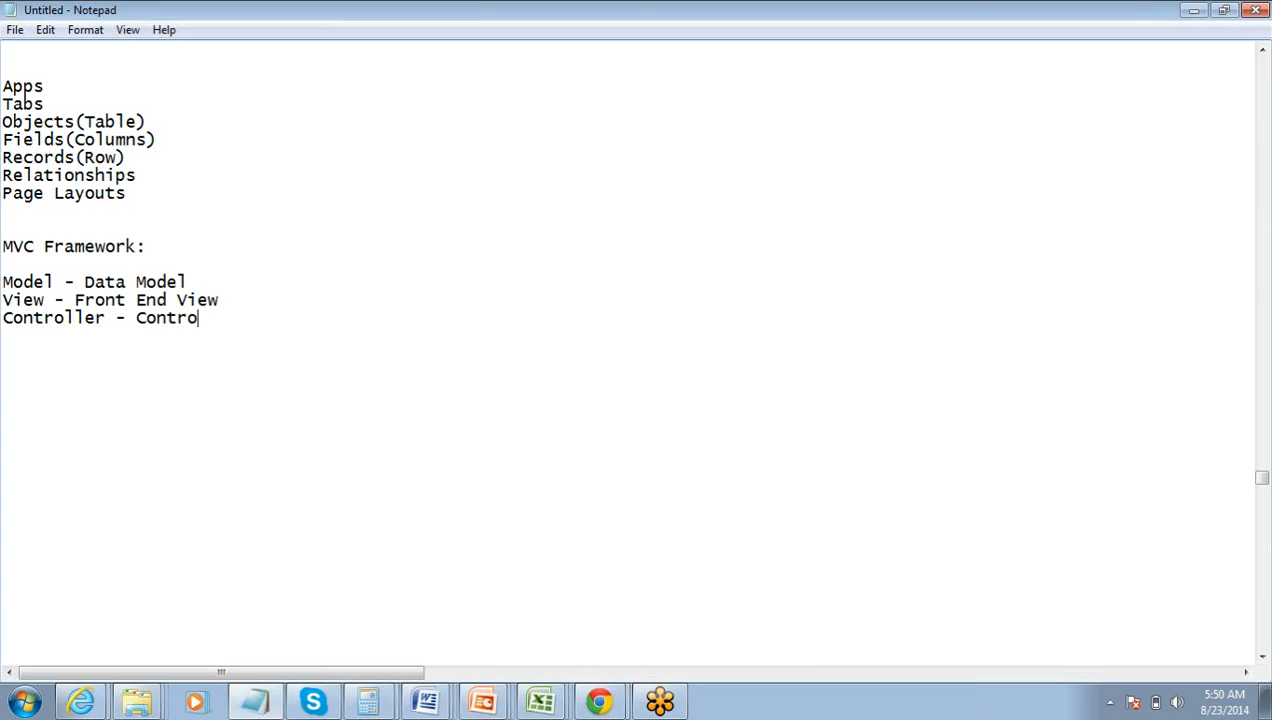
type("lling Lof")
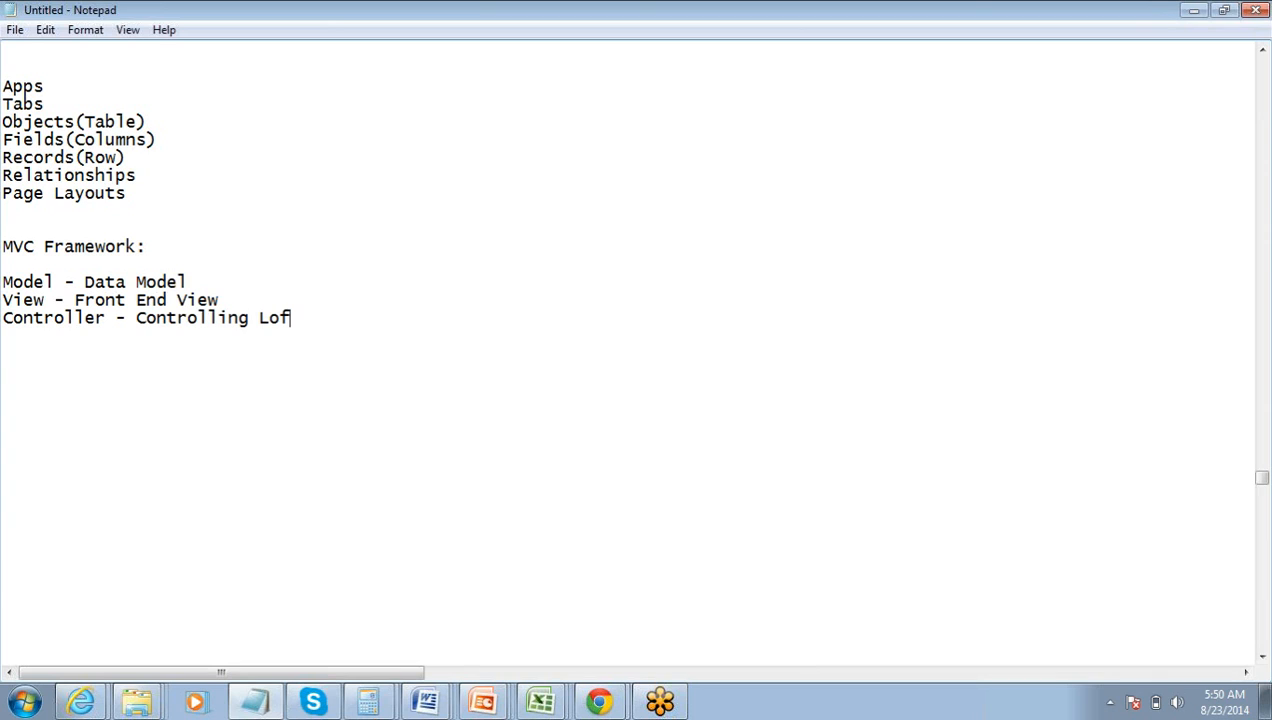
key("BackSpace")
type("gics")
Look at the new campaign form in Salesforce, and highlight the Apps to Page Layouts list in Notepad
left_click(600, 703)
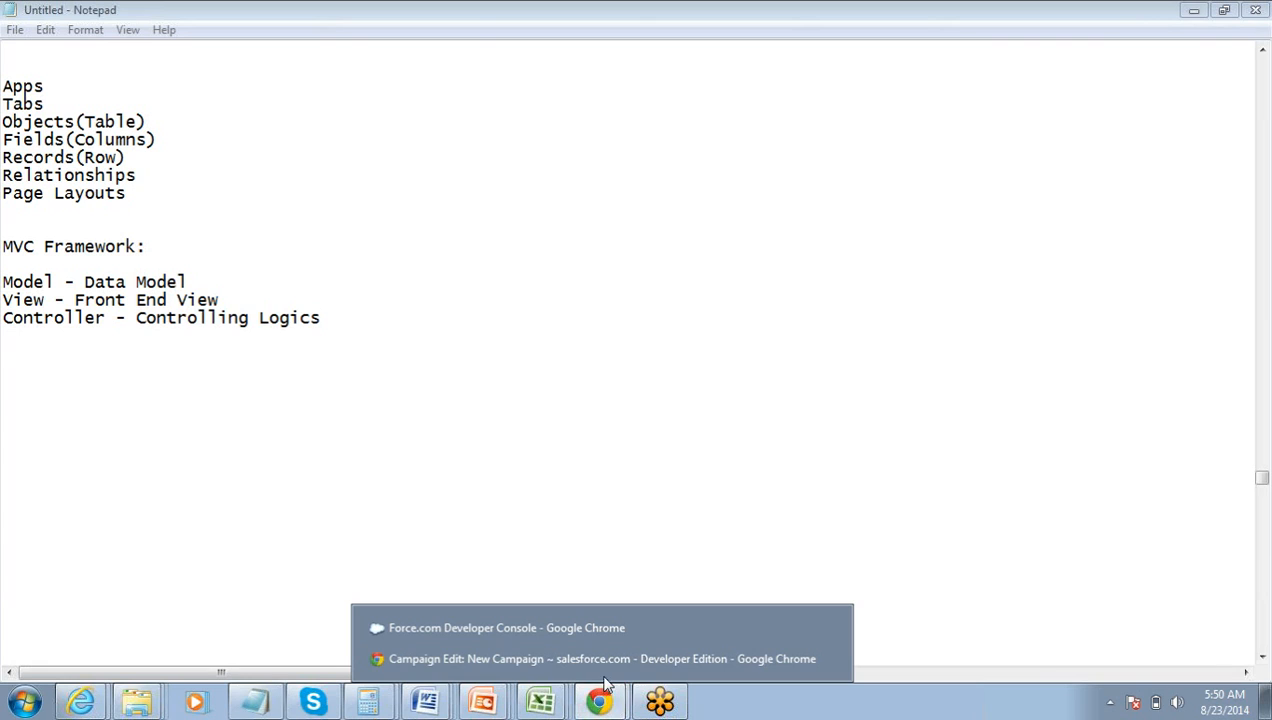
left_click(604, 662)
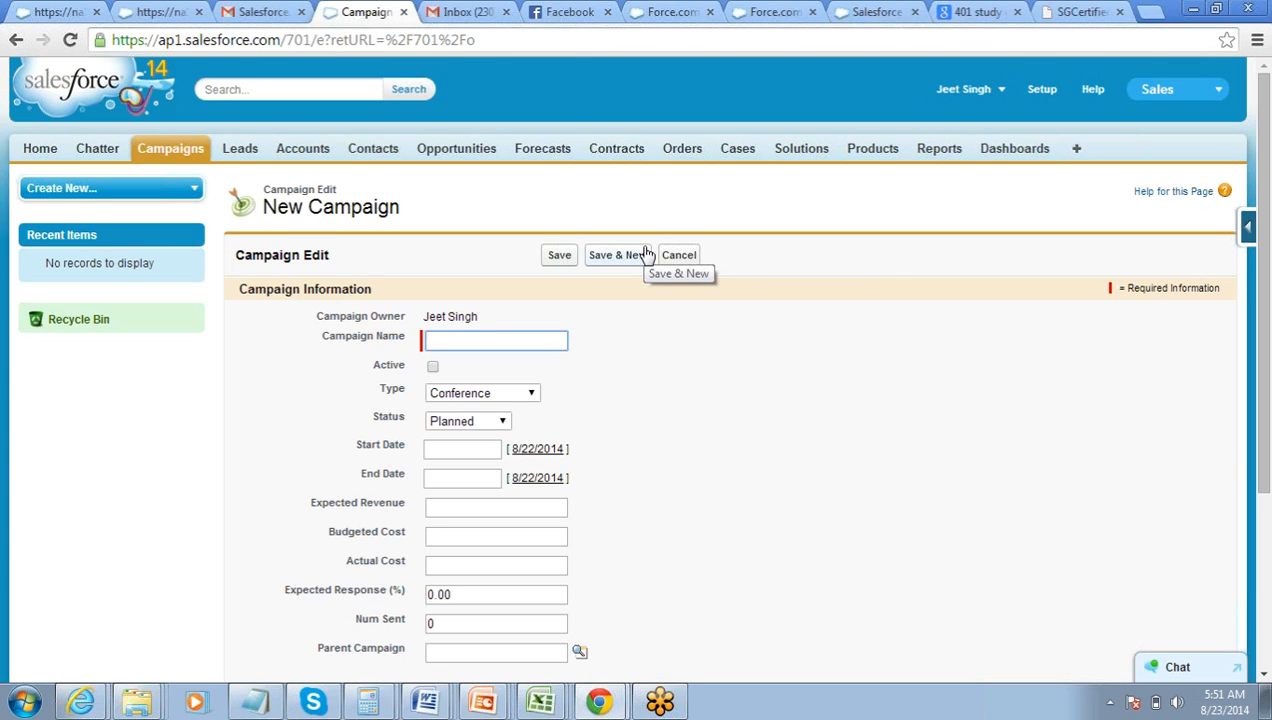
key("alt+Tab")
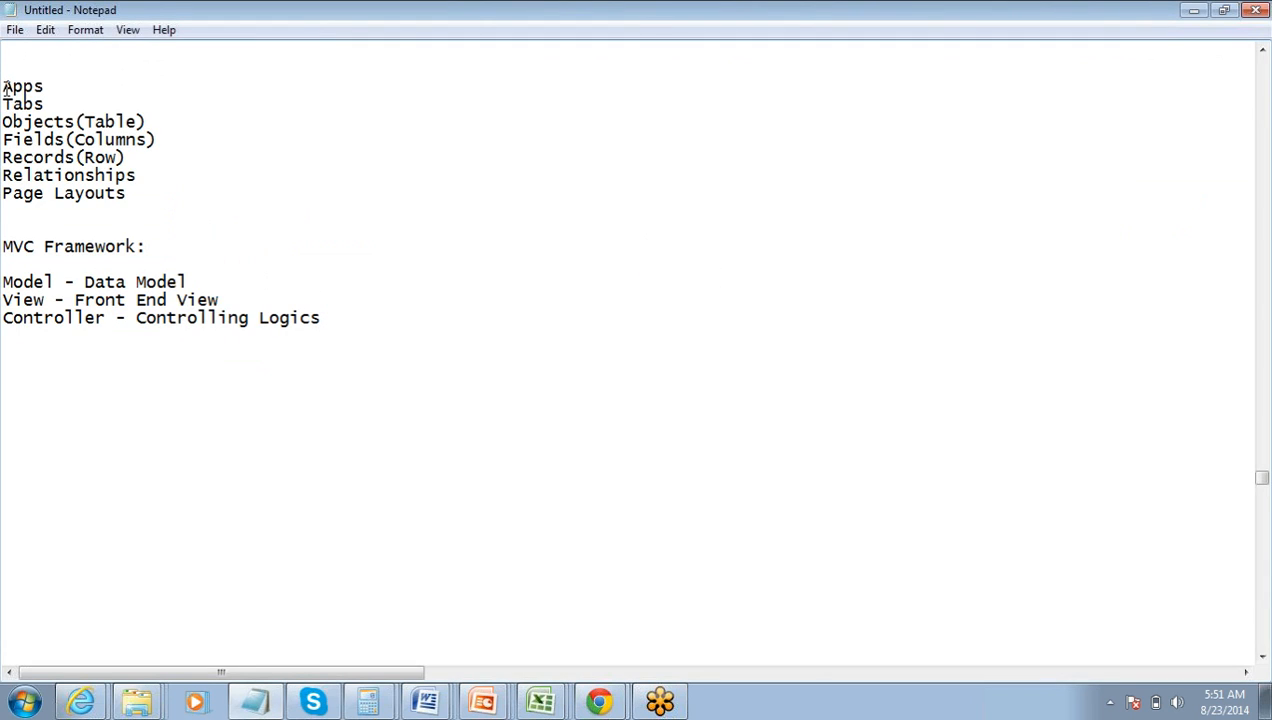
left_click_drag(6, 90, 155, 203)
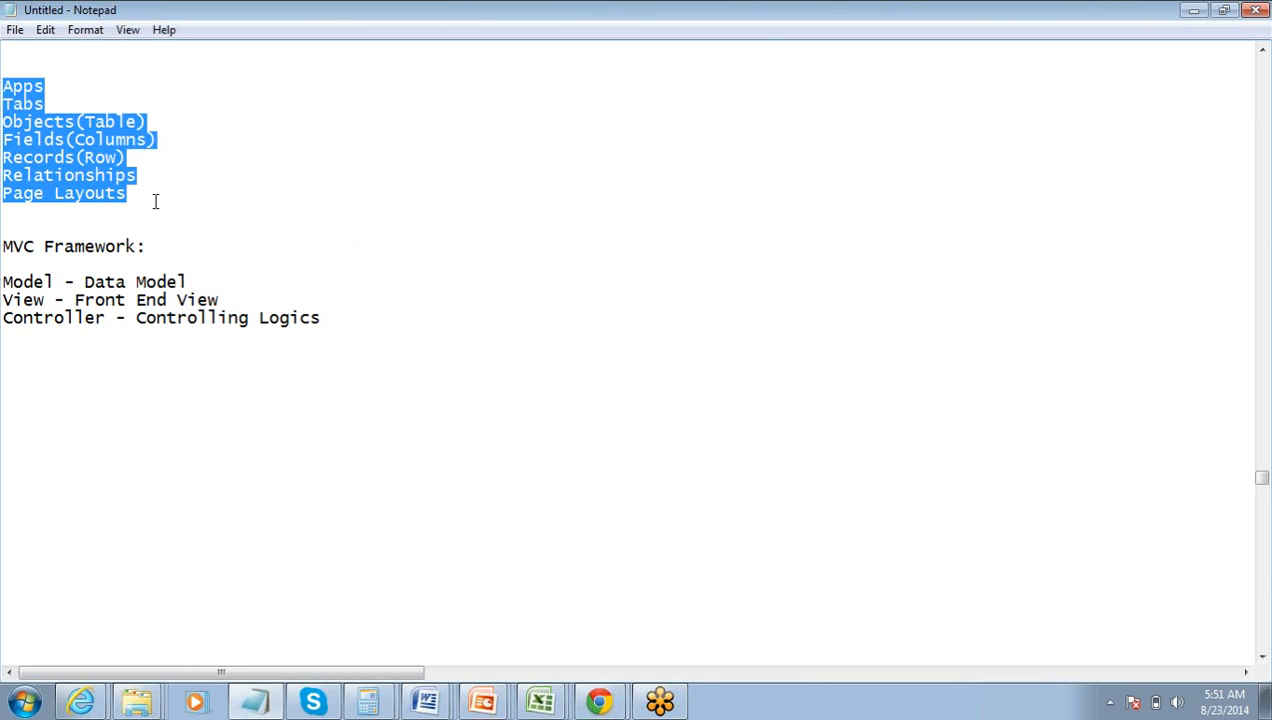
left_click(155, 203)
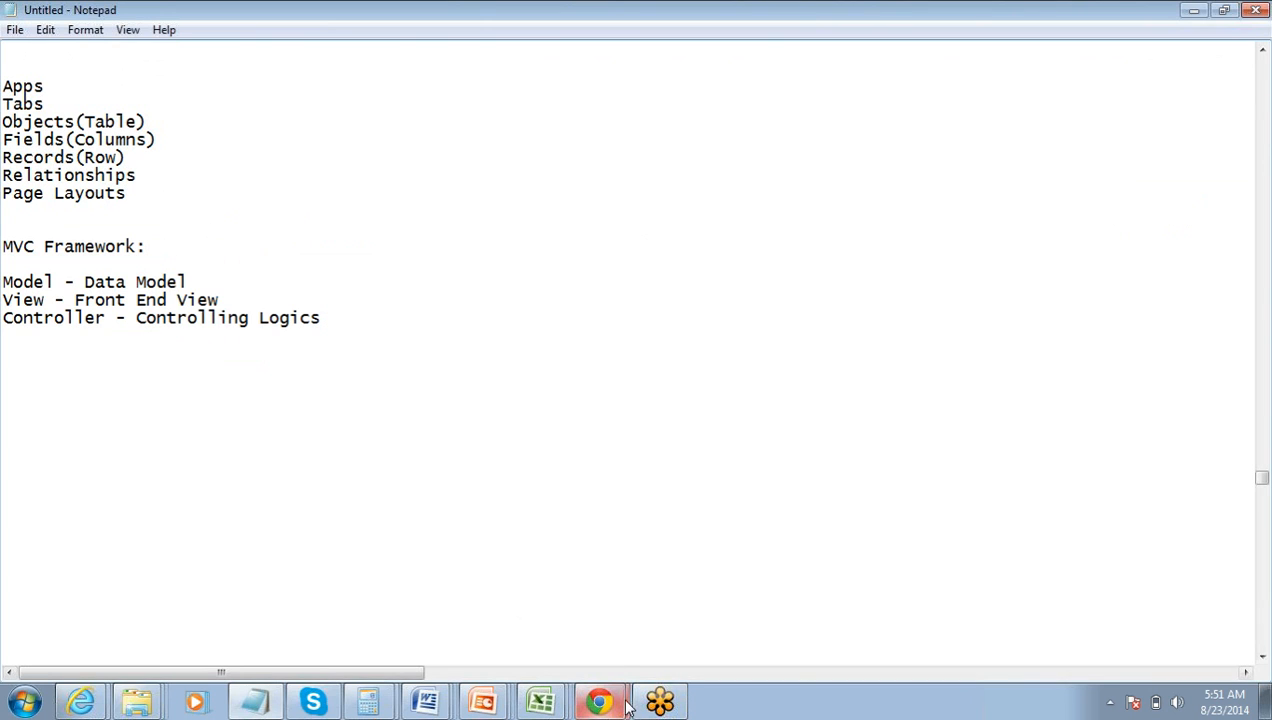
Switch to the Salesforce campaign form and look at the app selector and the tab bar
mouse_move(607, 700)
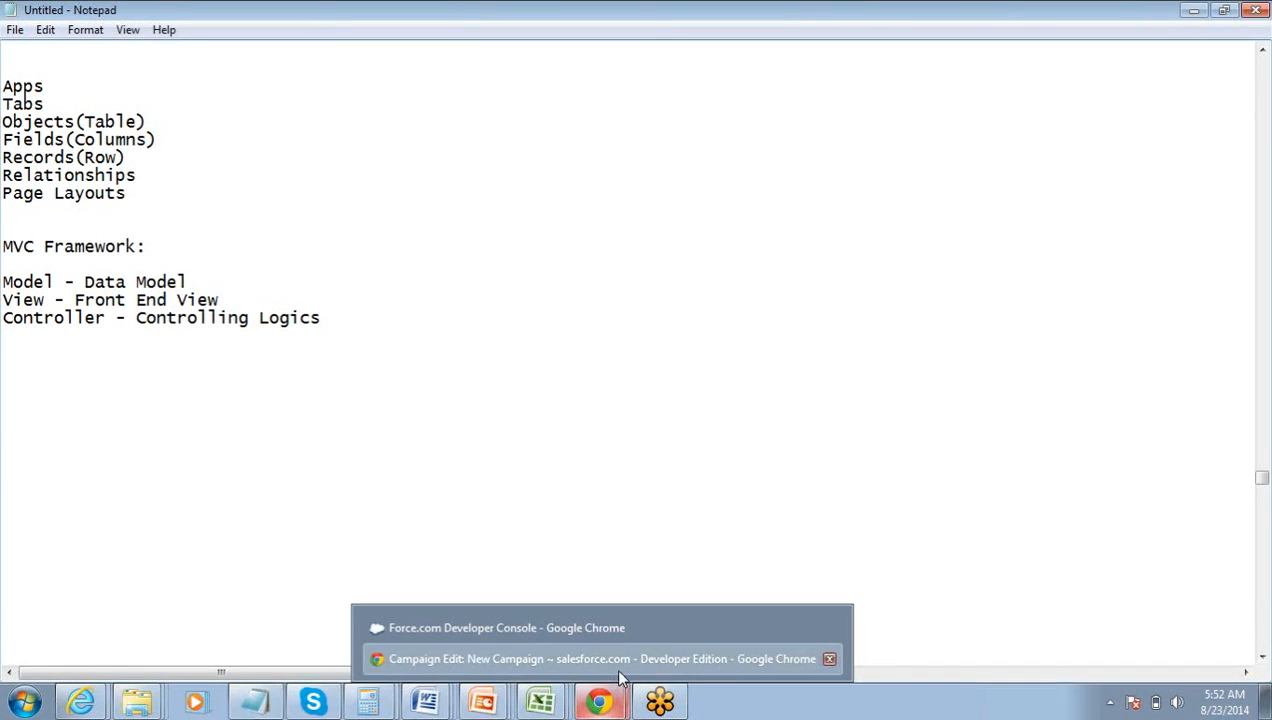
left_click(598, 659)
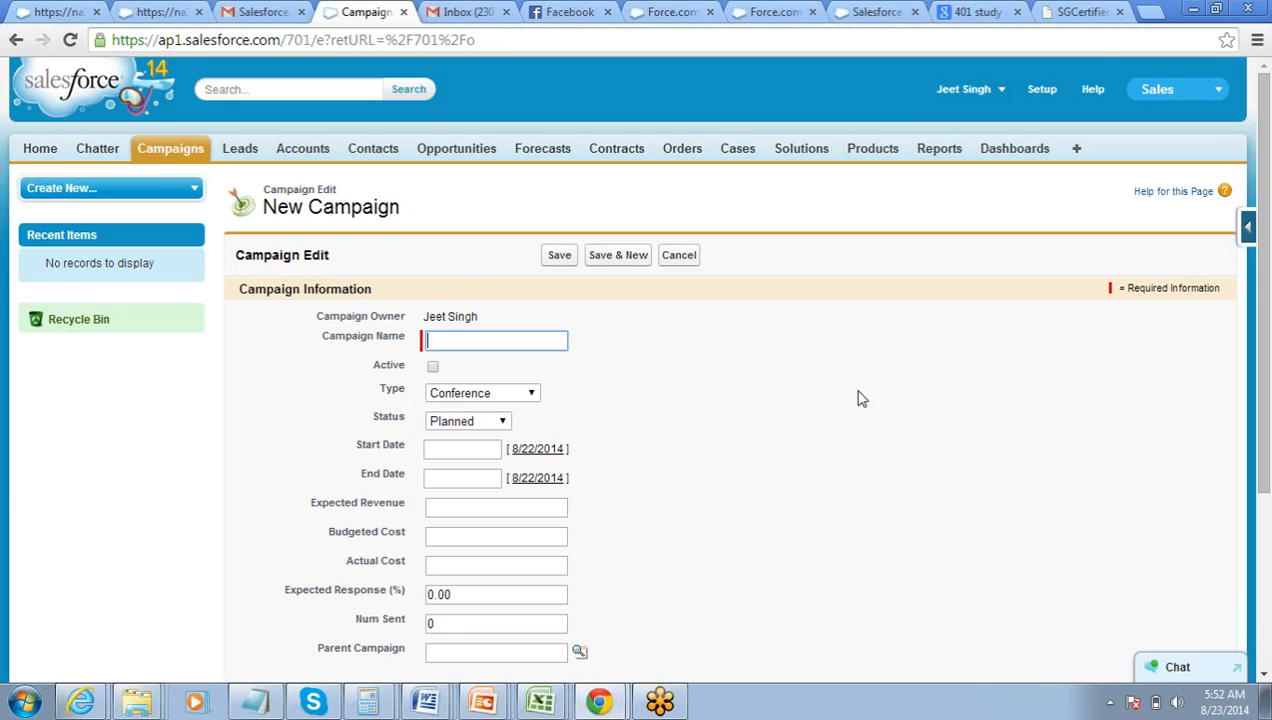
left_click(1165, 94)
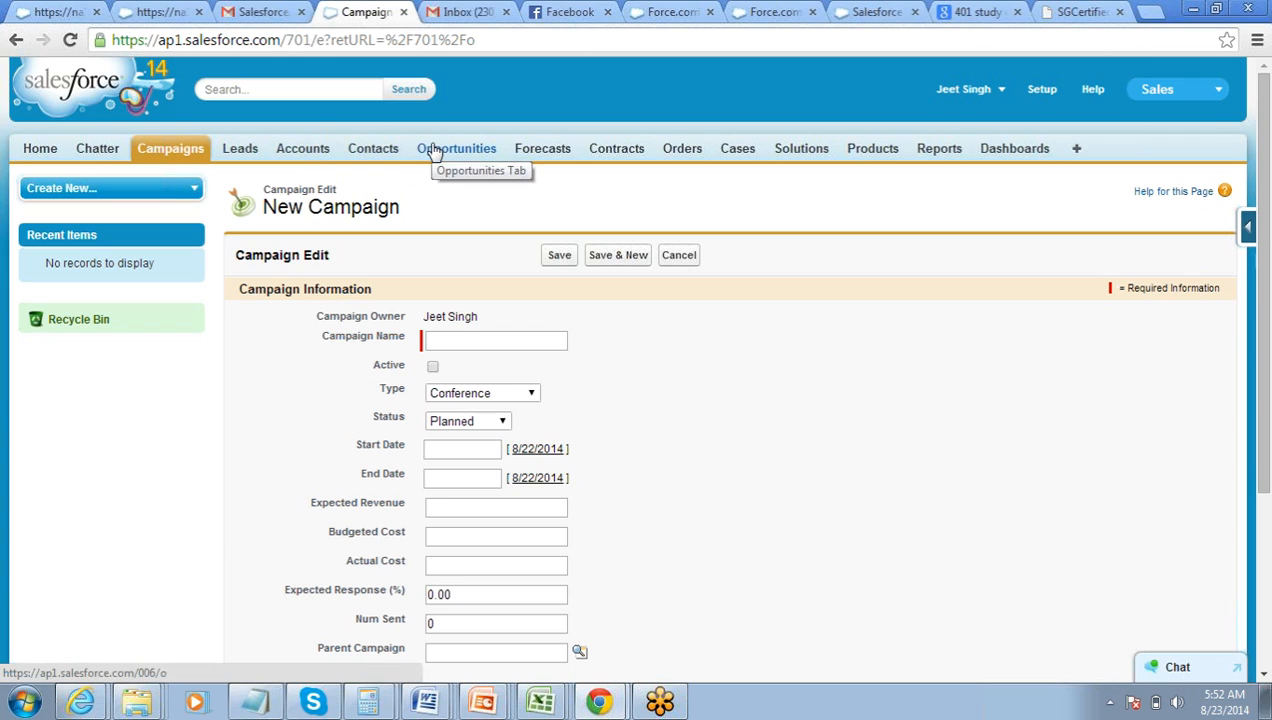
mouse_move(618, 708)
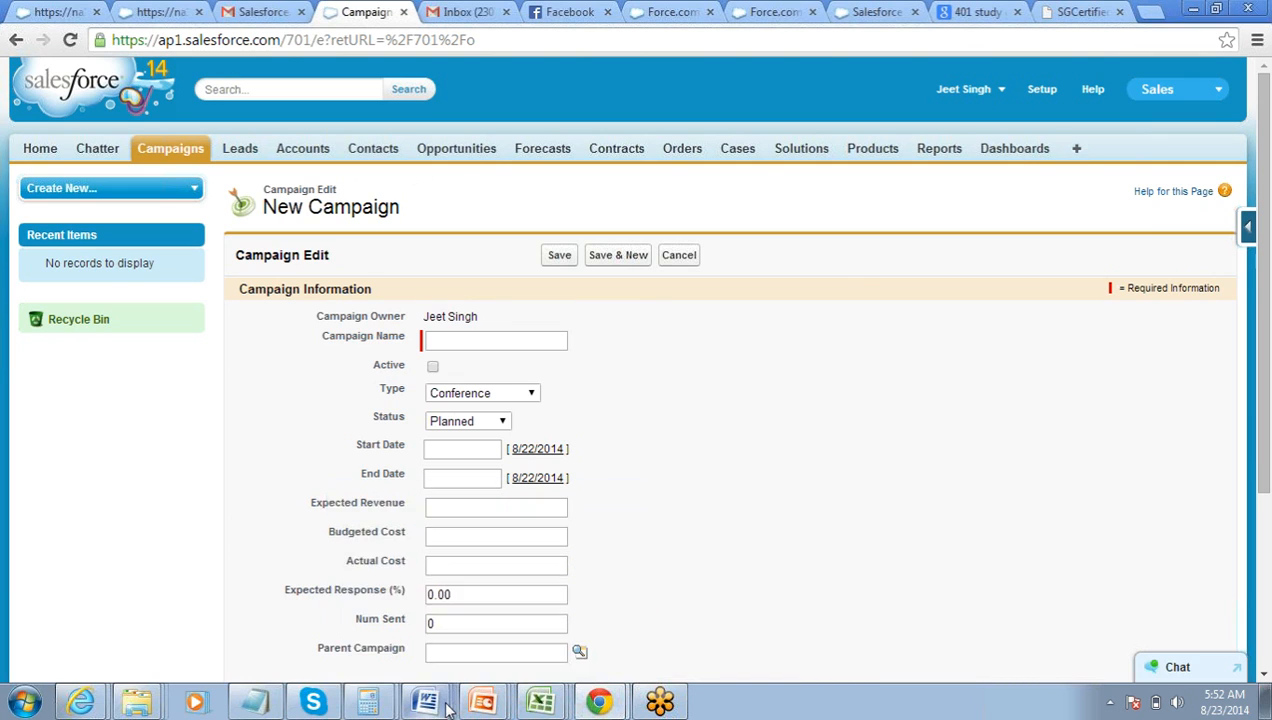
Switch to Notepad and append "- V" to both the Apps line and the Tabs line
left_click(267, 708)
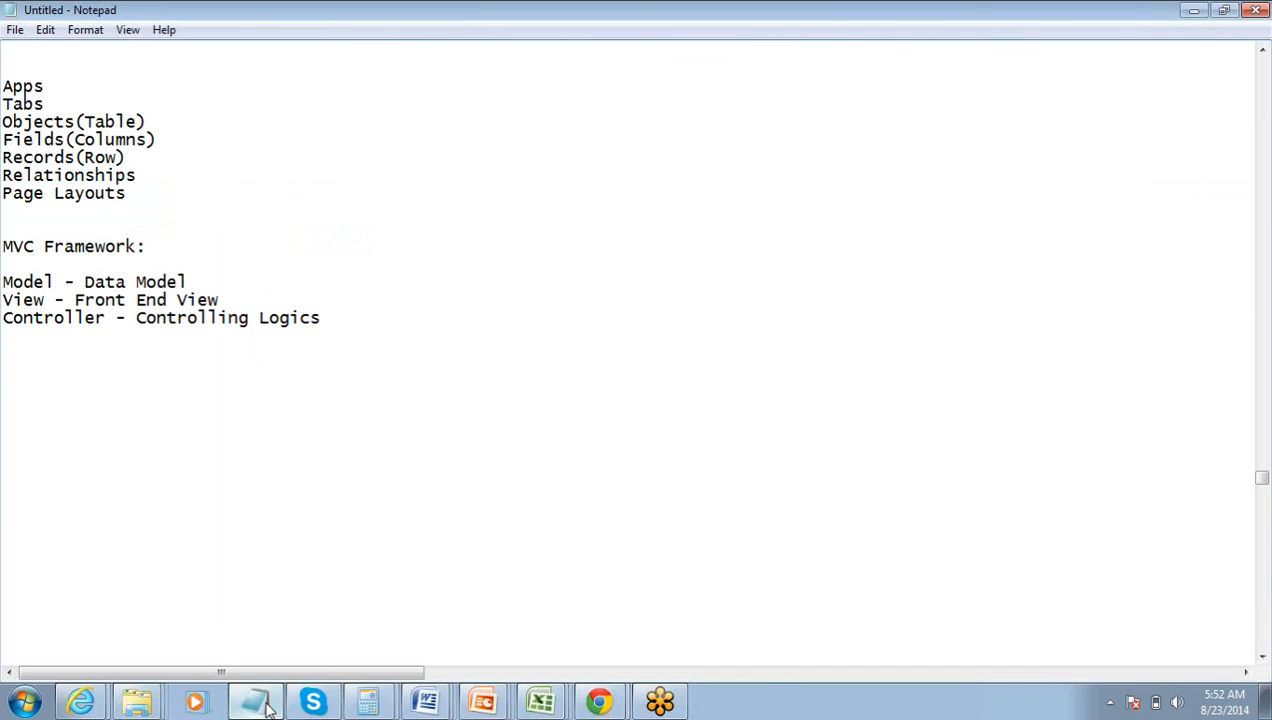
left_click(86, 79)
type("-")
key("BackSpace")
key("BackSpace")
type("V)(")
key("BackSpace")
key("End")
key("BackSpace")
key("Left")
type("-")
key("Down")
type("- V")
Append "- M" to both the Objects(Table) line and the Fields(Columns) line
key("Down")
key("End")
type("- M")
key("Down")
type("-")
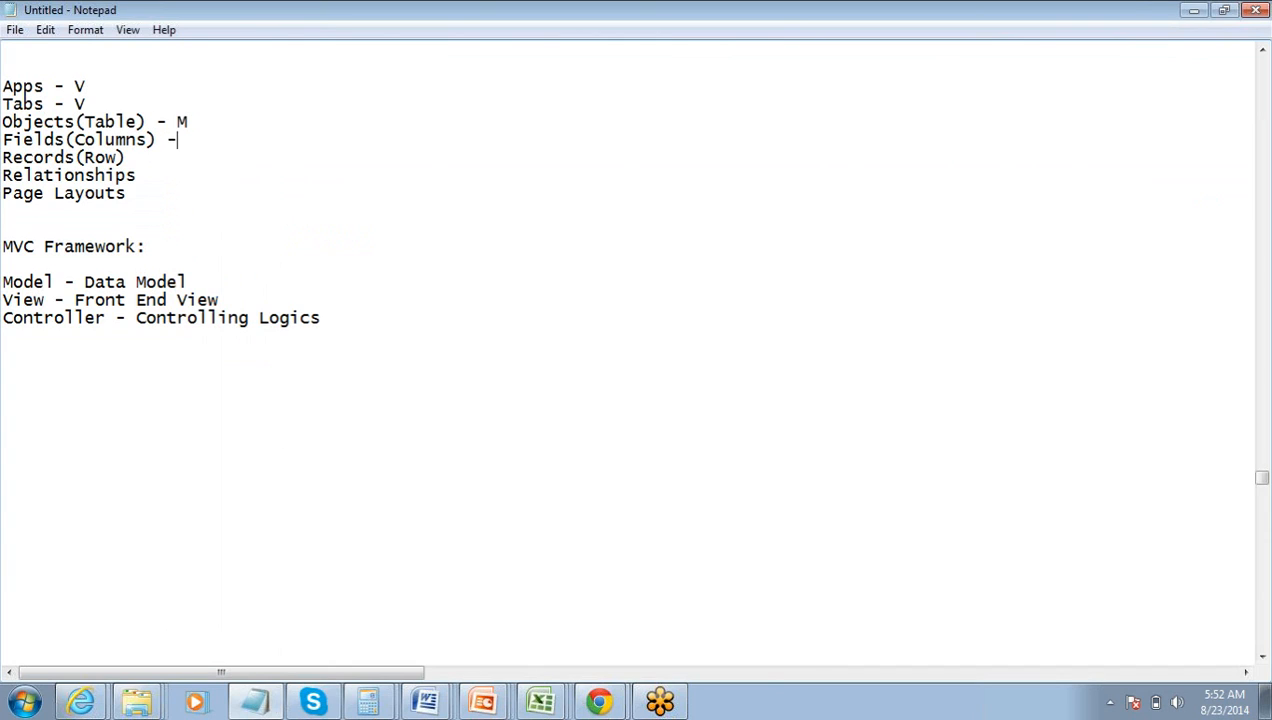
type(" M")
Highlight the Objects and Fields lines as one group, and the Apps and Tabs lines as another
key("shift+Left")
key("shift+Left")
key("shift+Left")
key("shift+Left")
key("shift+Left")
key("shift+Left")
key("shift+Left")
key("shift+Left")
key("shift+Left")
key("shift+Left")
key("shift+Left")
key("shift+Left")
key("shift+Left")
key("shift+Left")
key("shift+Left")
key("shift+Left")
key("shift+Left")
key("shift+Left")
key("shift+Left")
key("shift+Up")
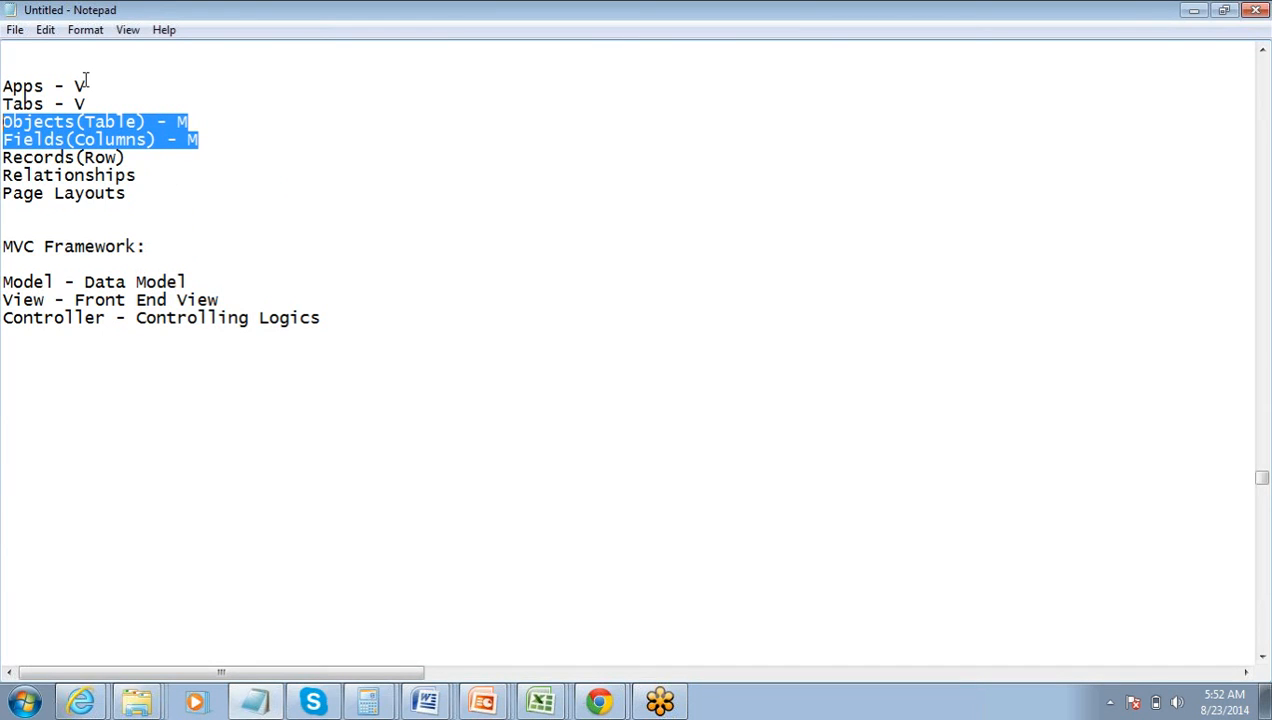
key("Up")
key("Up")
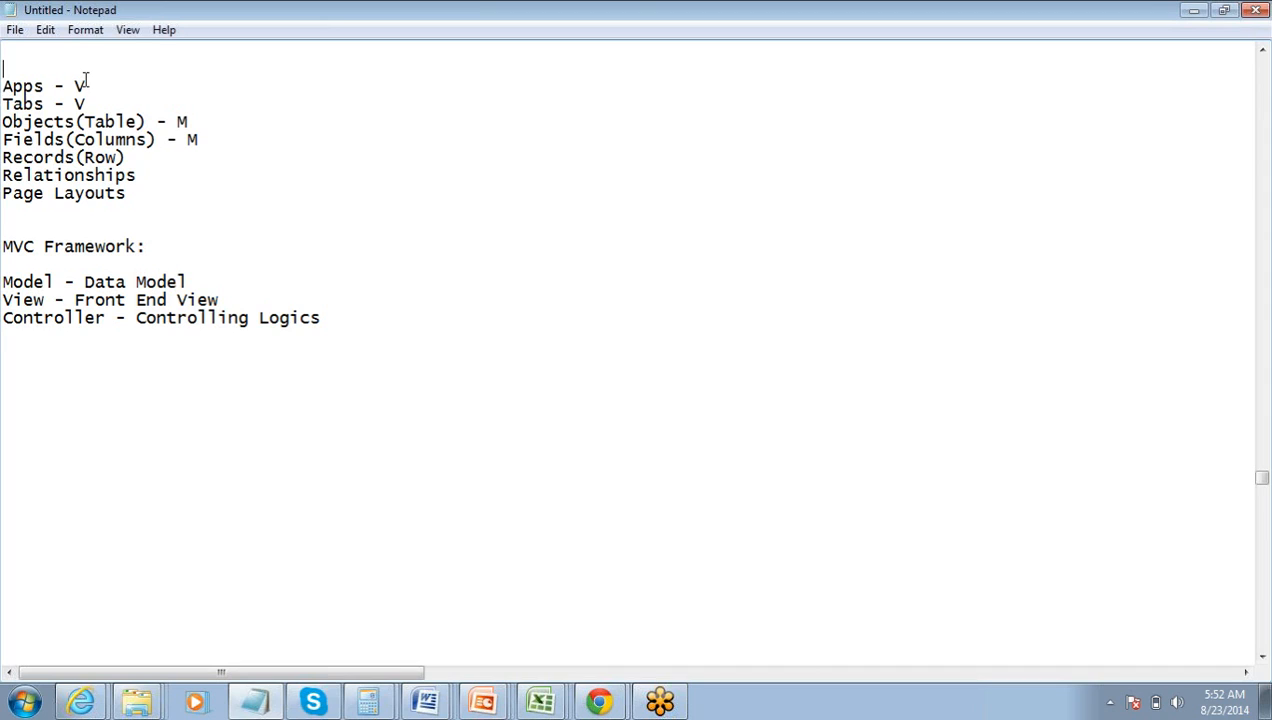
key("shift+Down")
key("shift+Down")
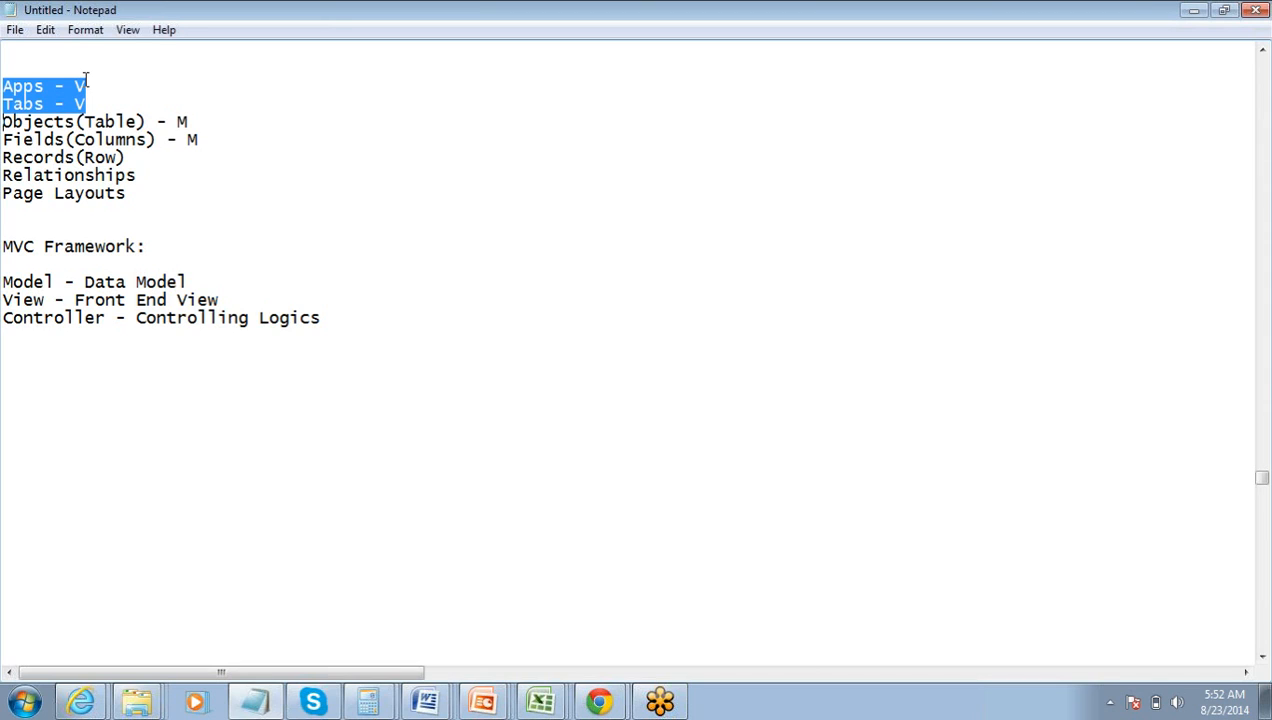
Append "- M" to the Records(Row) and Relationships lines, and "- V" to the Page Layouts line
key("Down")
key("Down")
key("Down")
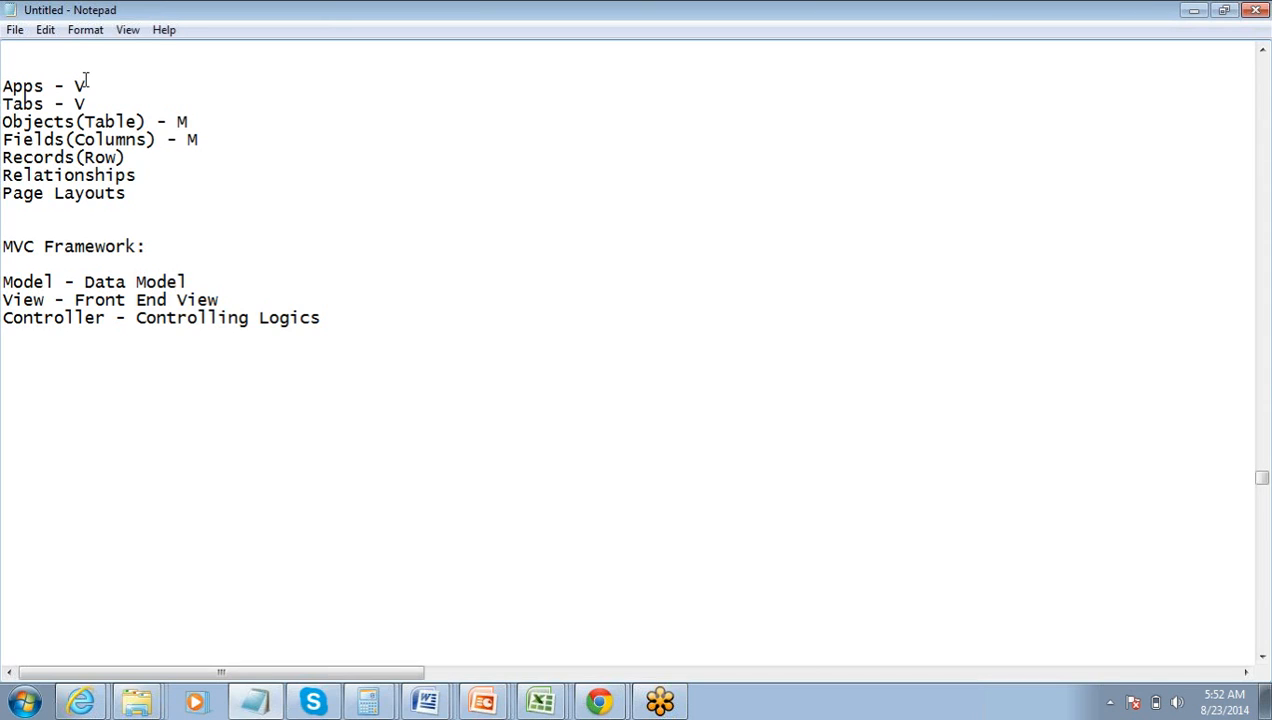
type("- M")
key("Down")
type("- M")
key("Down")
type("- V")
Look at the new campaign form in Salesforce as a page layout example, and return to Notepad
key("alt+Tab")
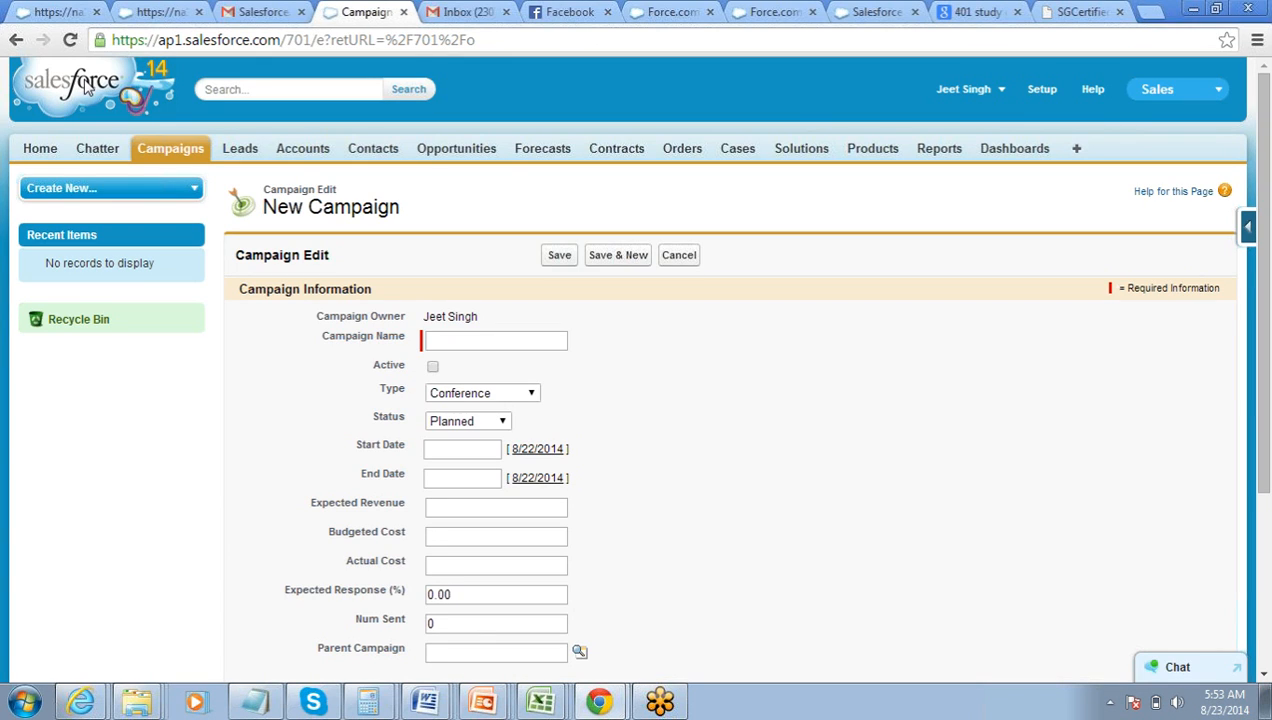
key("alt+Tab")
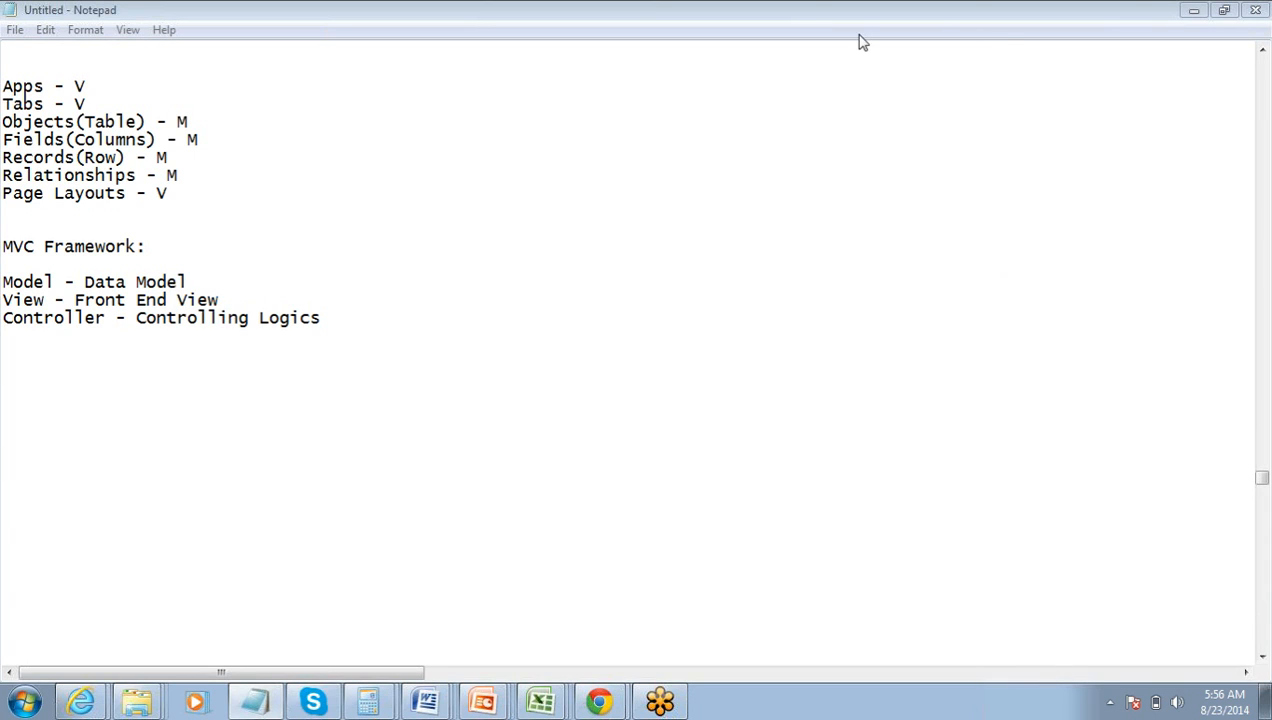
Below the Controller line, add the heading "Salesforce Default Apps" with the line "Sales & Service" under it
left_click(343, 318)
key("Return")
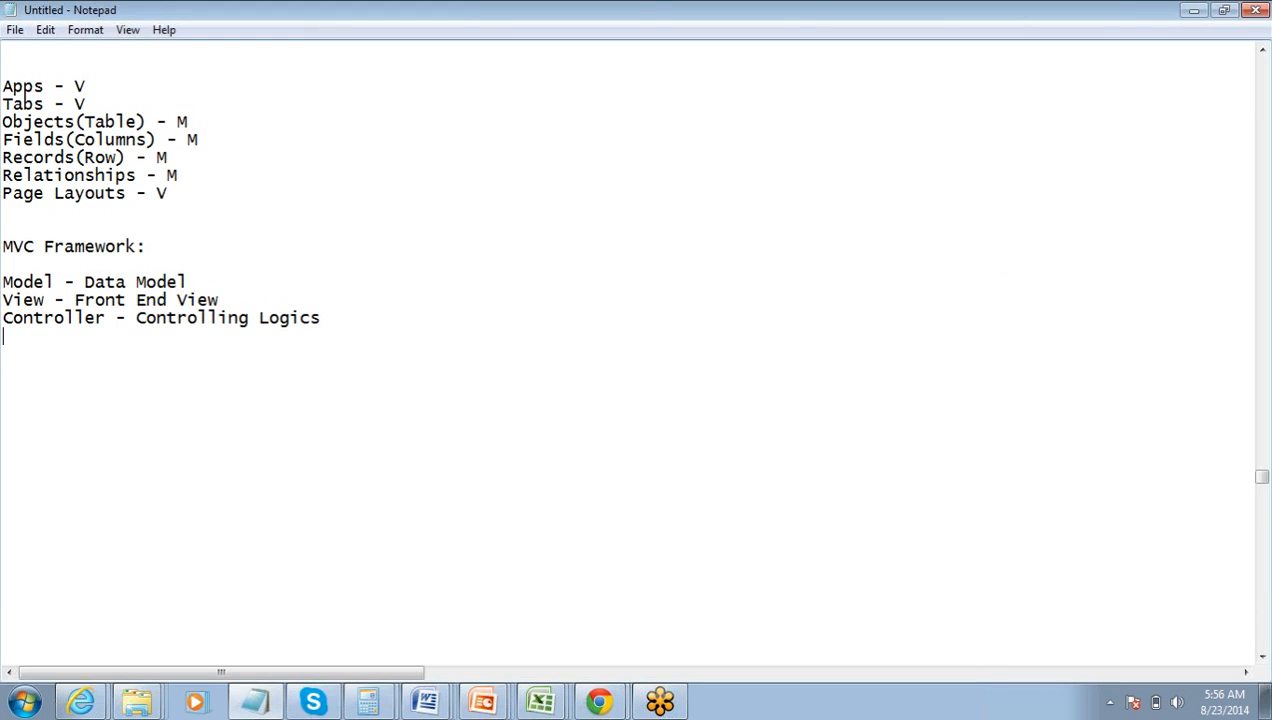
key("Return")
type("Salesforce ")
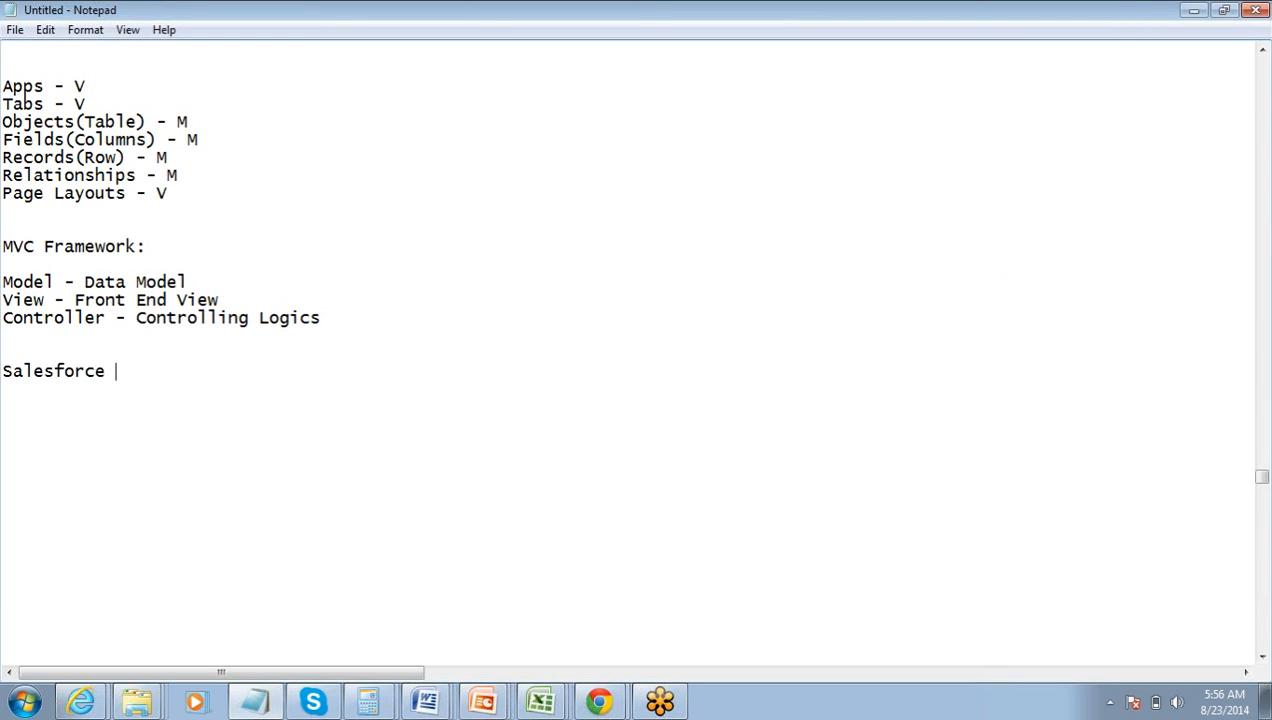
type("Default Apps")
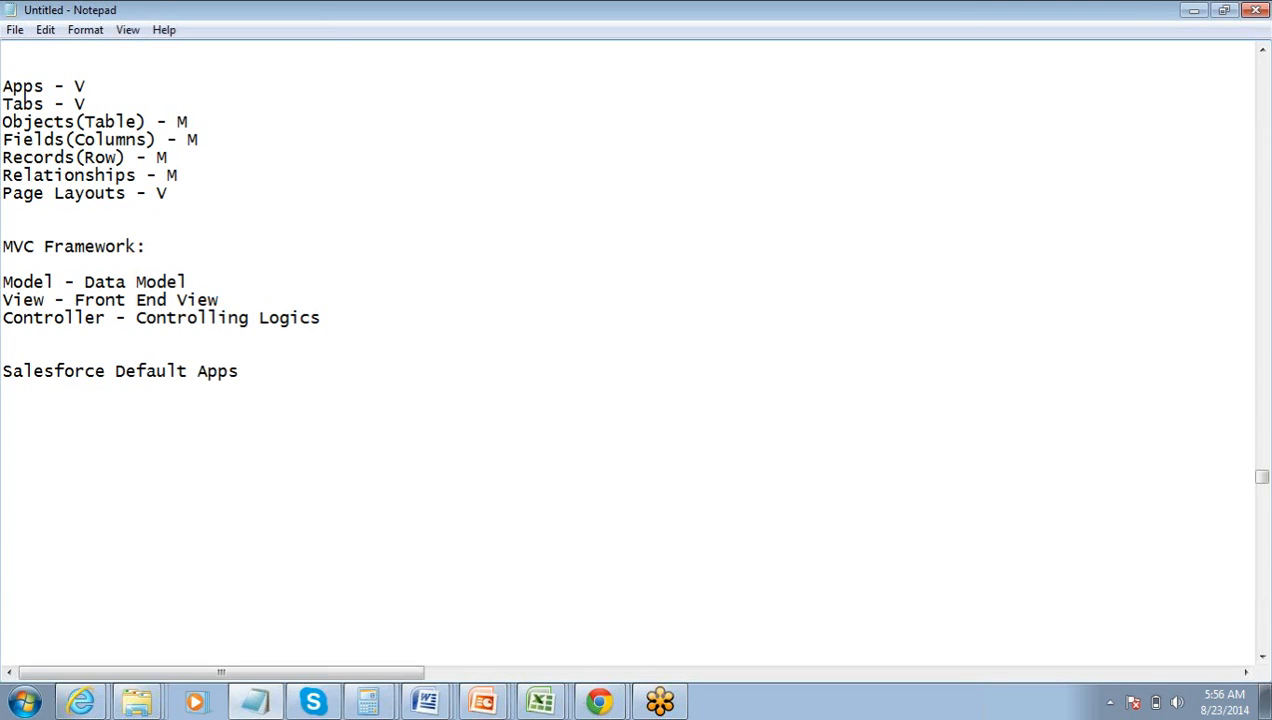
key("Return")
type("Sales & Servic")
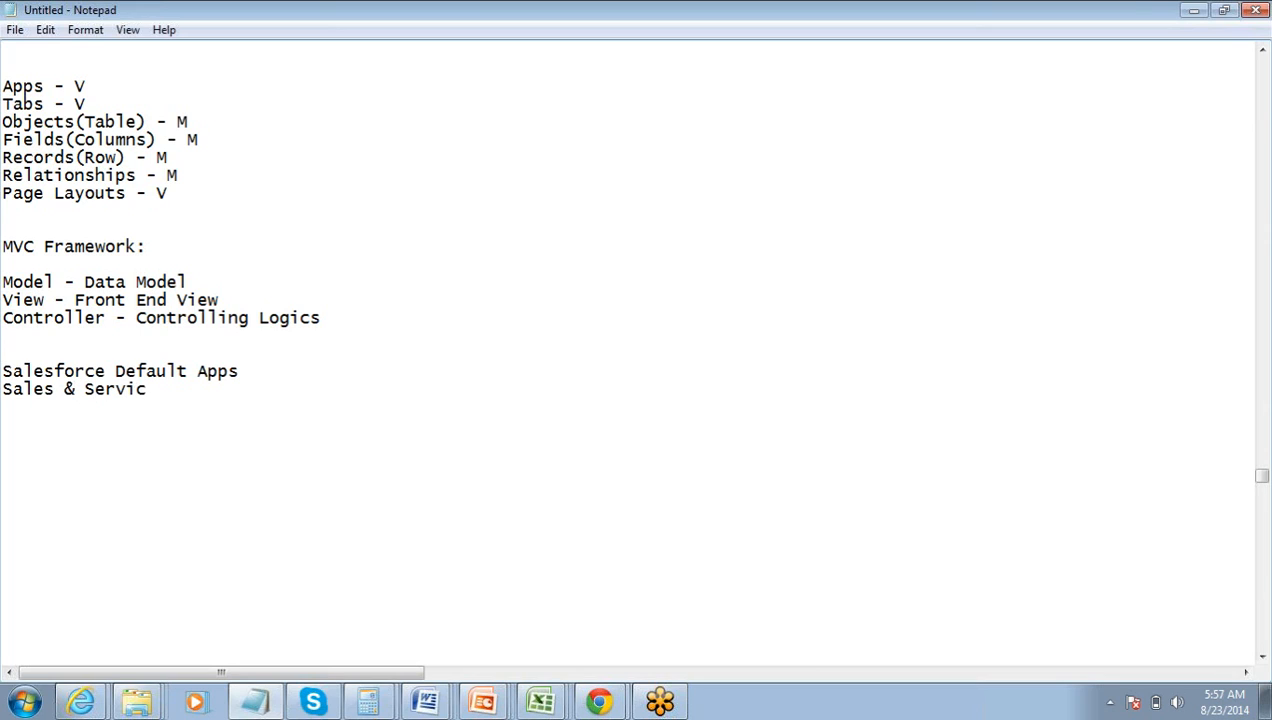
type("e")
Switch to the Salesforce campaign page, examine the list of available apps, and return to Notepad
left_click(601, 703)
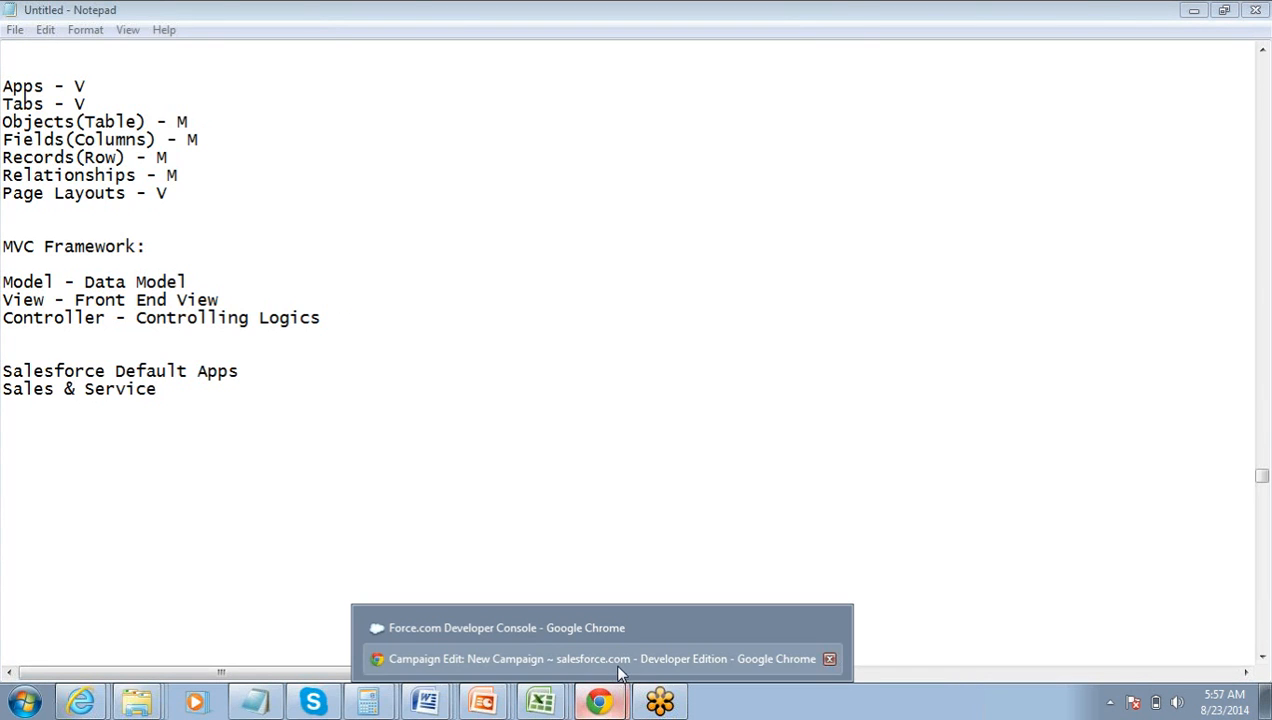
left_click(618, 660)
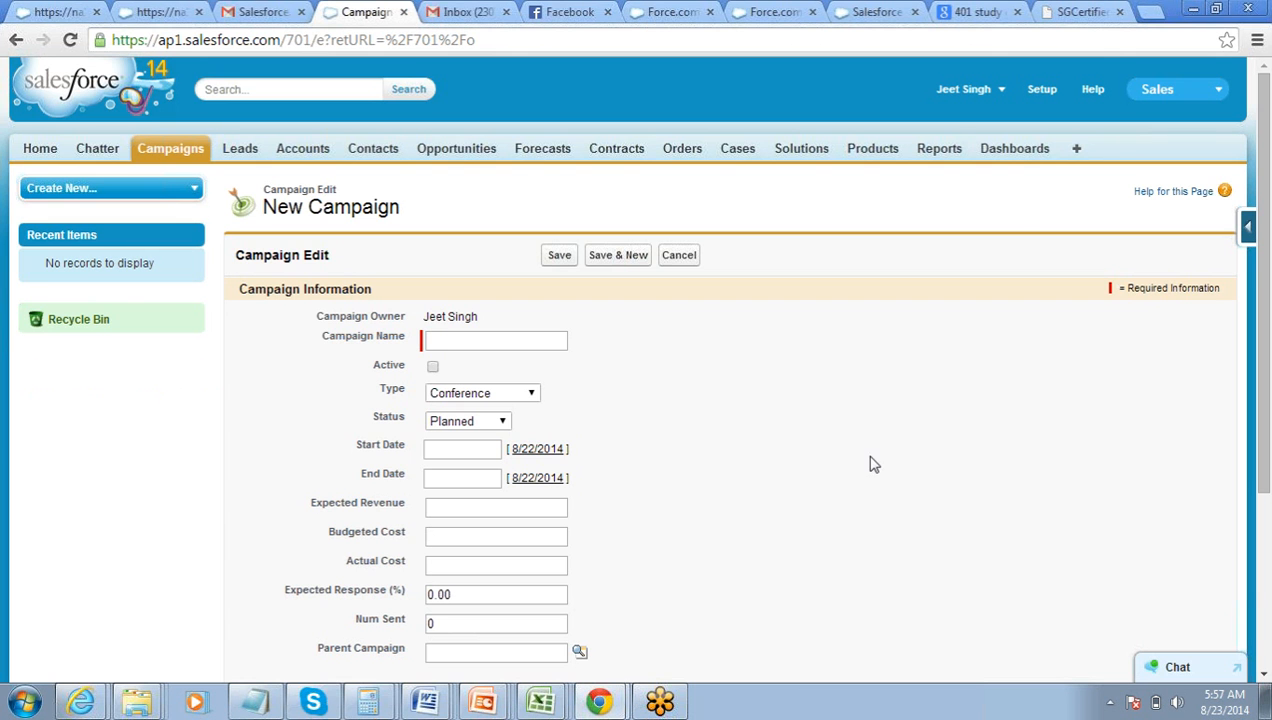
left_click(1170, 90)
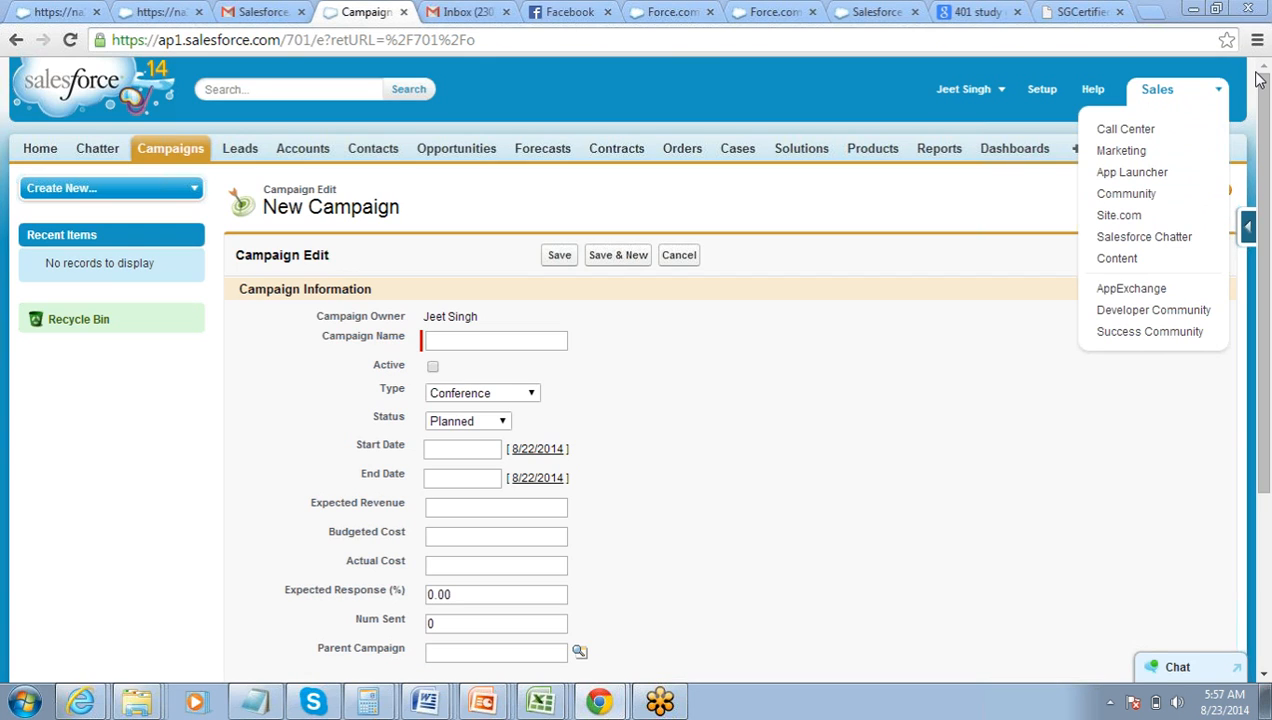
left_click(737, 97)
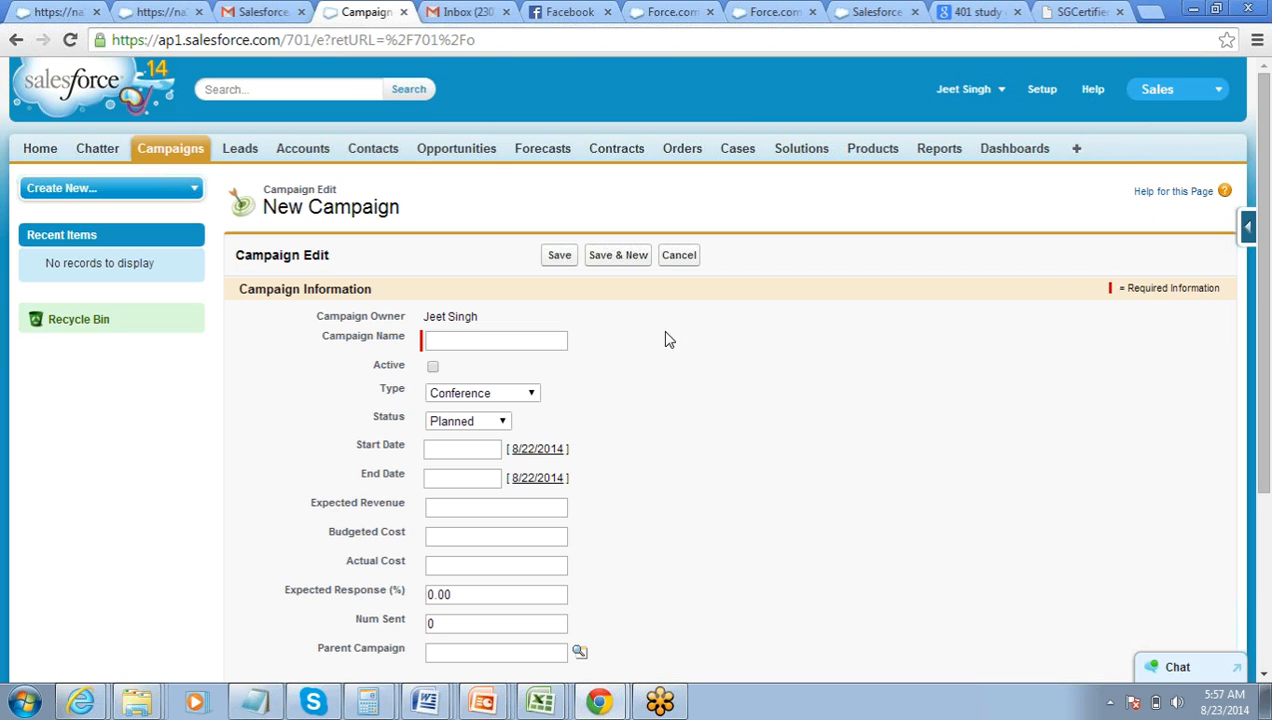
left_click(282, 708)
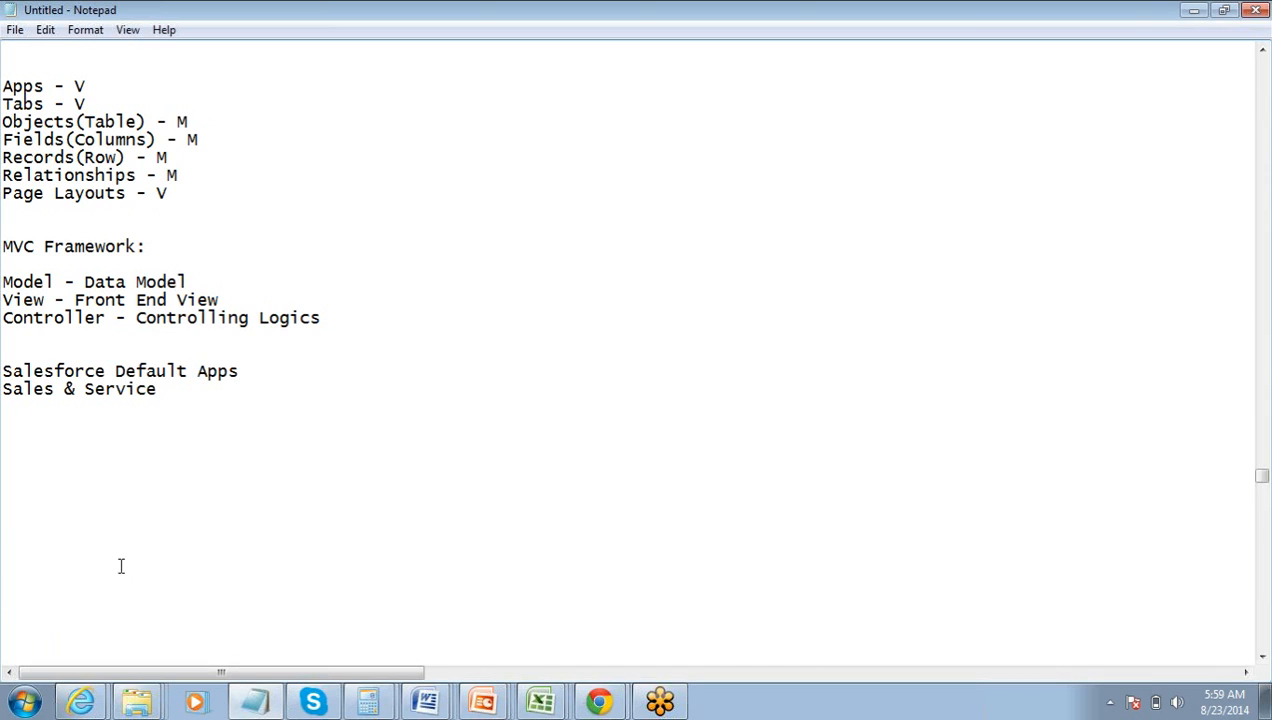
Switch to the Excel workbook Book3 and select cell B2 on Sheet2
mouse_move(553, 703)
left_click(549, 668)
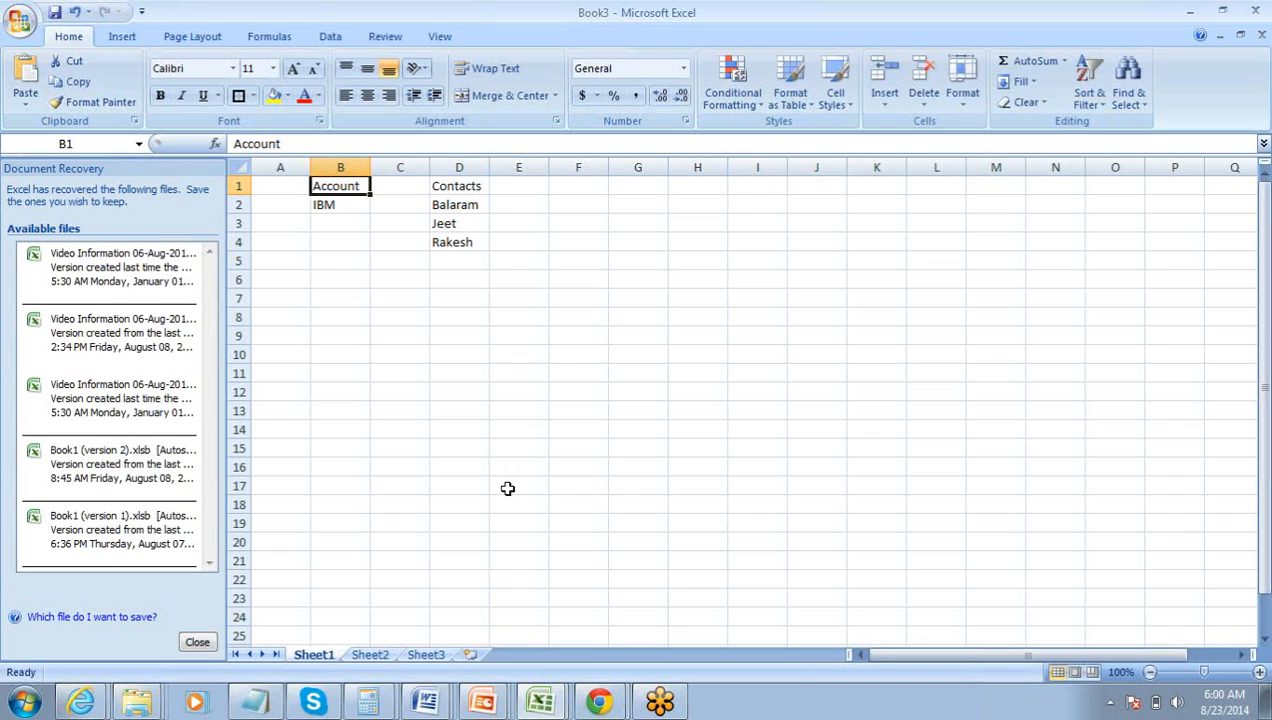
left_click(383, 657)
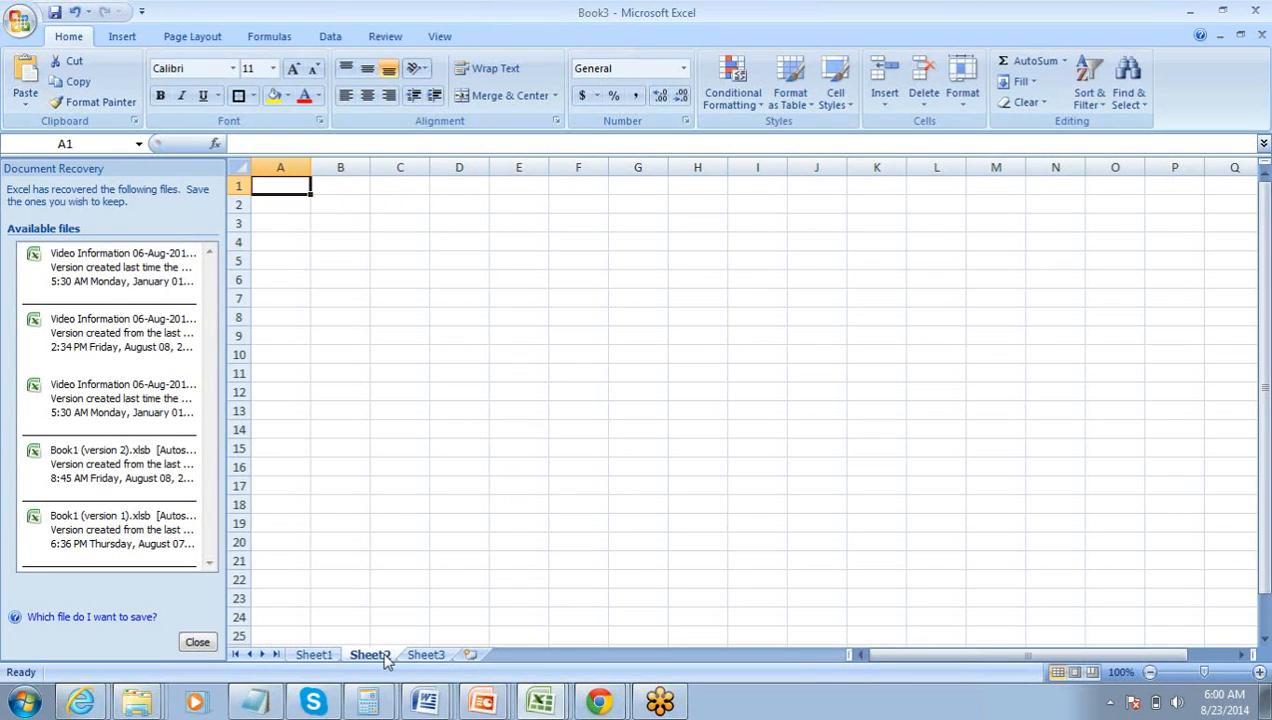
left_click(363, 212)
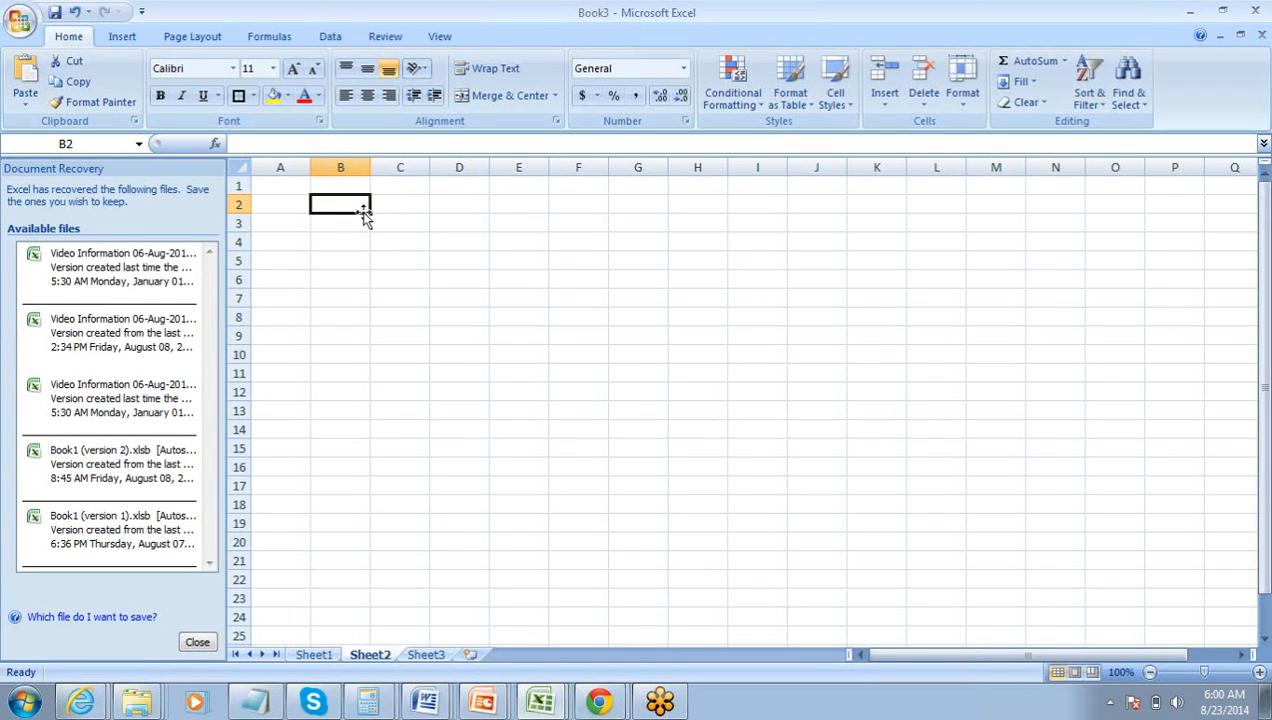
Switch to Notepad and highlight the Apps, Objects and Fields, Records, Page Layouts and Tabs lines in turn
key("alt+Tab")
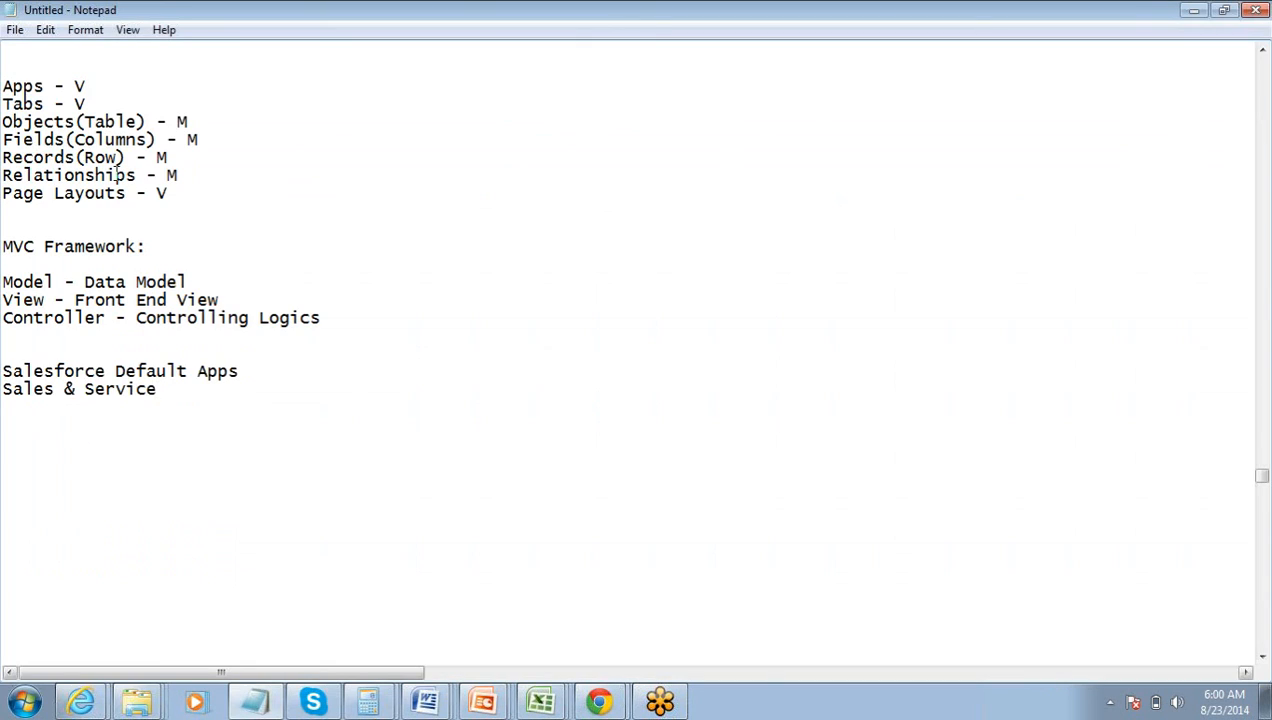
left_click_drag(97, 88, 6, 86)
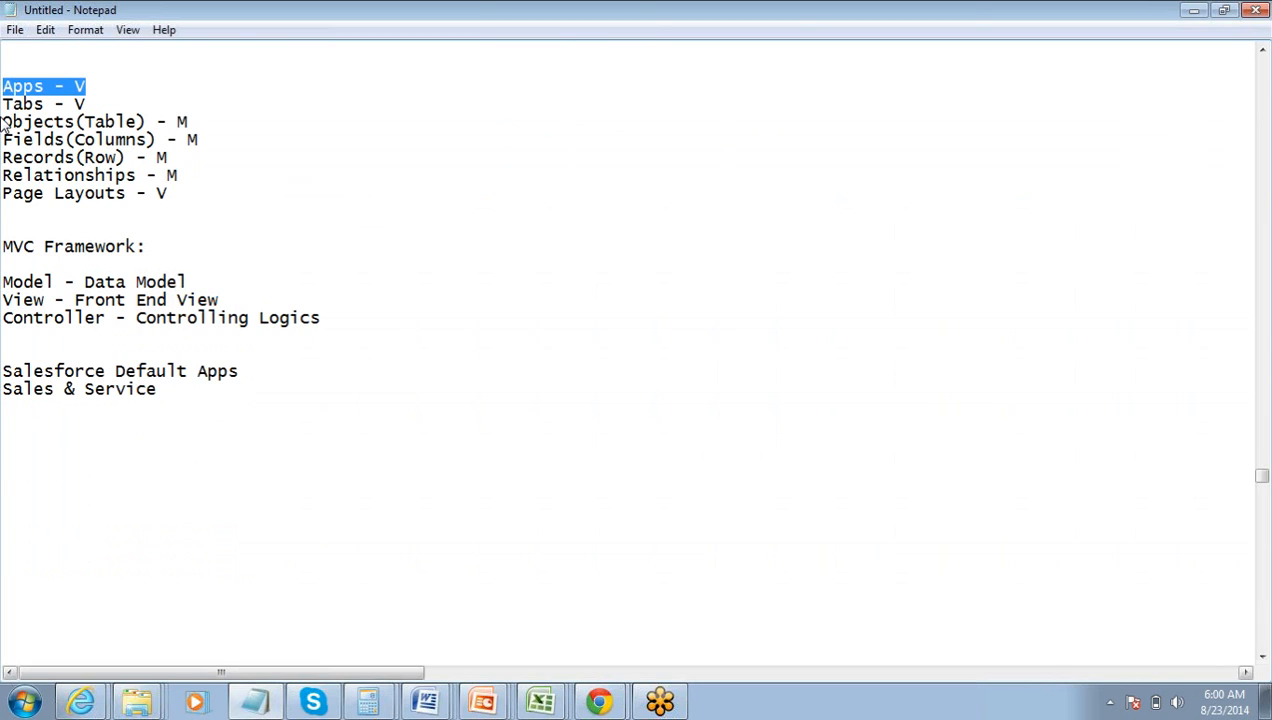
left_click_drag(3, 121, 204, 132)
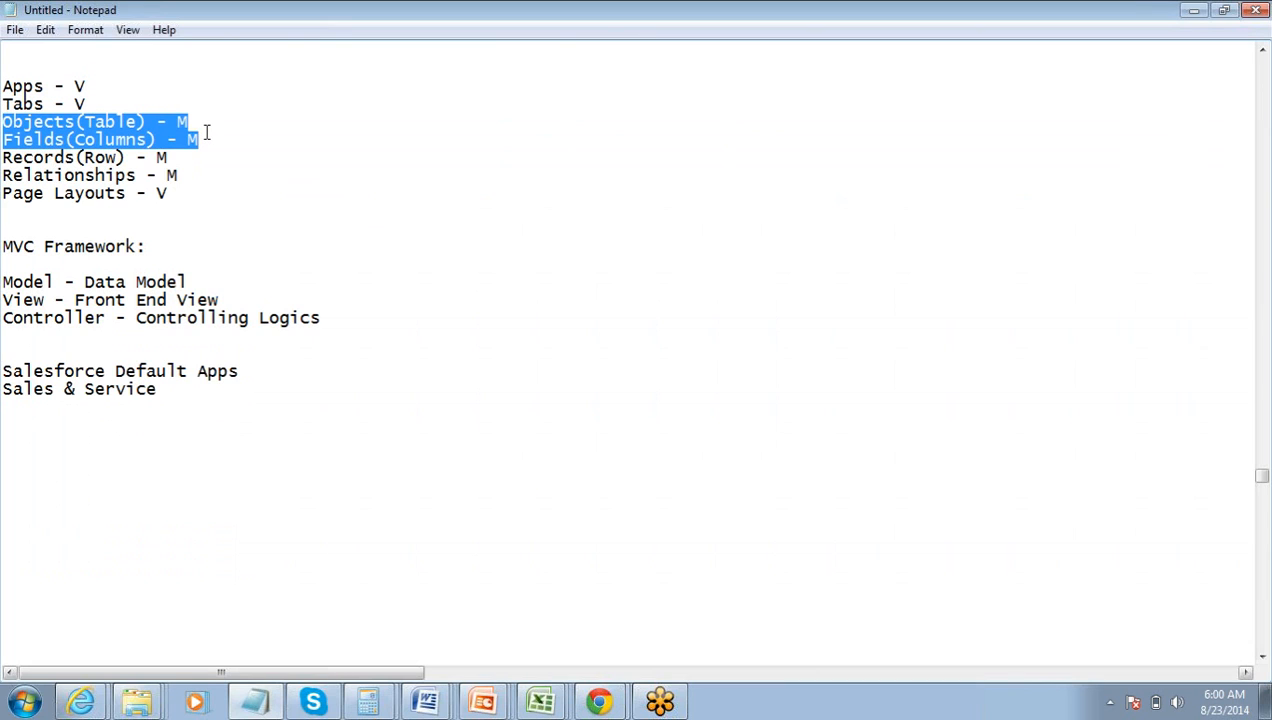
left_click_drag(168, 157, 3, 160)
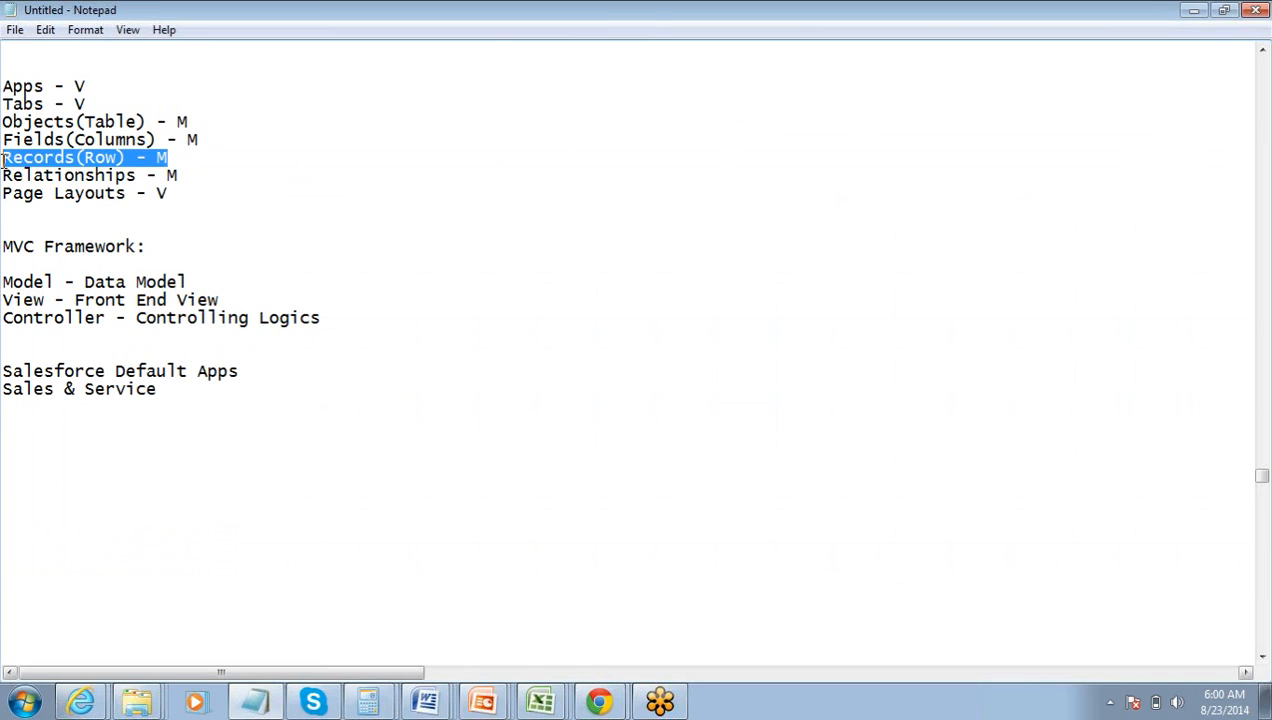
left_click_drag(3, 121, 188, 140)
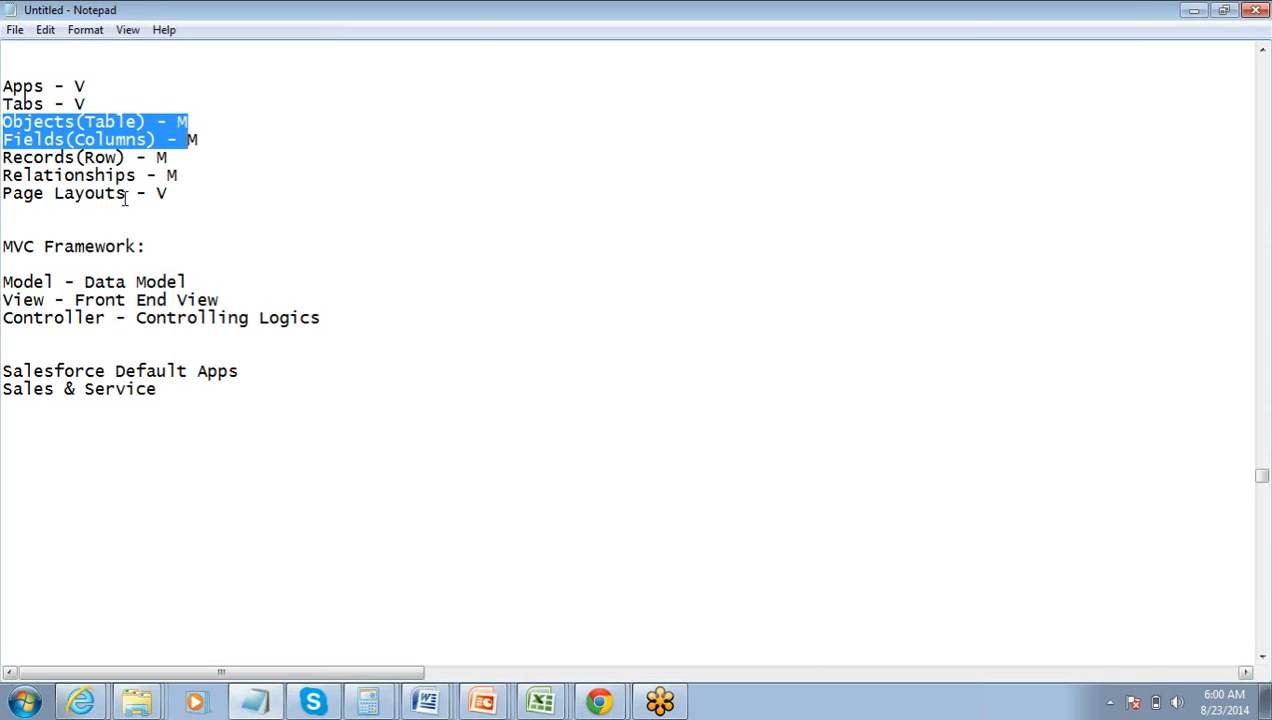
left_click(192, 191)
left_click_drag(192, 191, 2, 194)
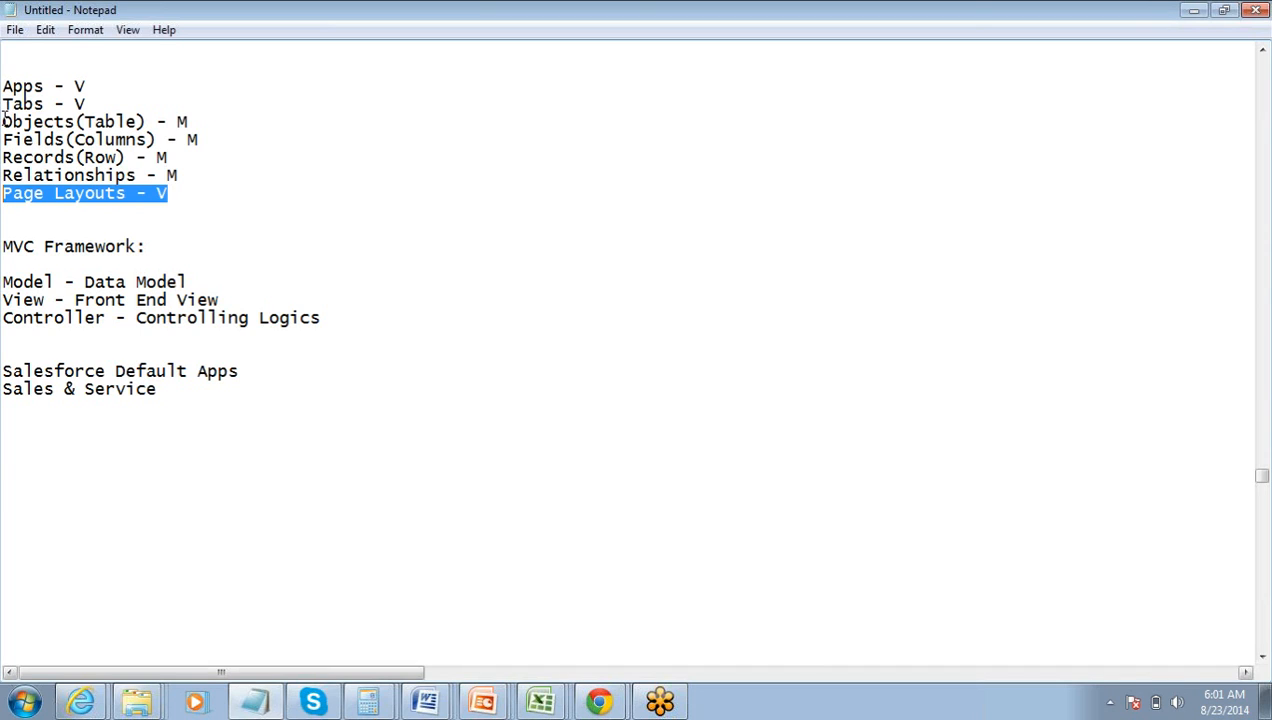
left_click_drag(5, 104, 104, 104)
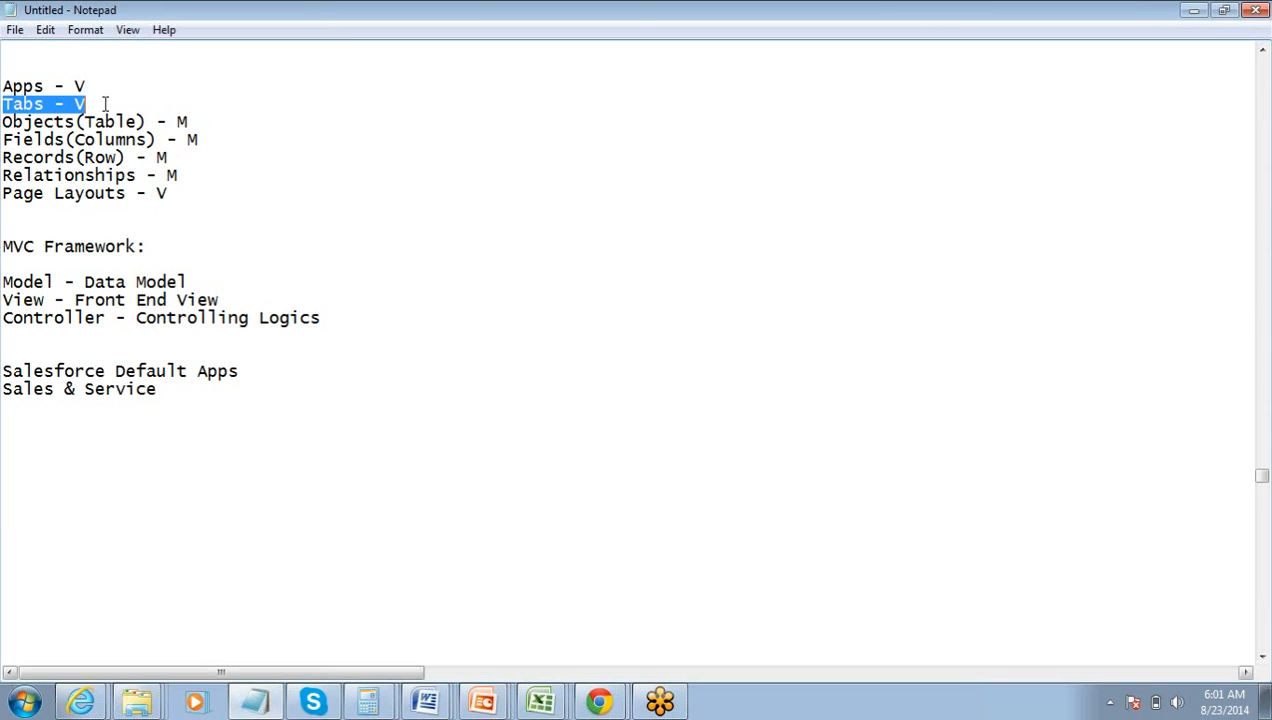
Switch to Excel, merge and center cells B2:C2 on Sheet2, and enter the heading "Project" in bold
key("alt+Tab")
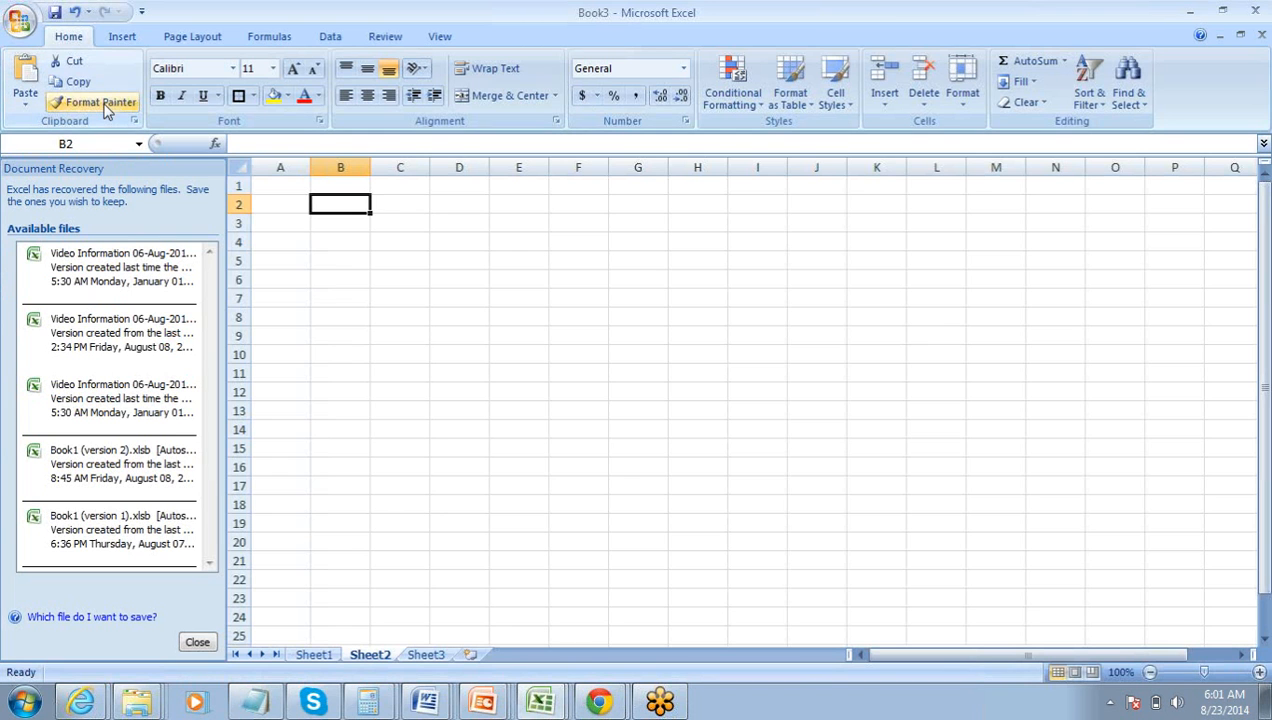
left_click(341, 188)
left_click(339, 206)
left_click_drag(339, 206, 393, 206)
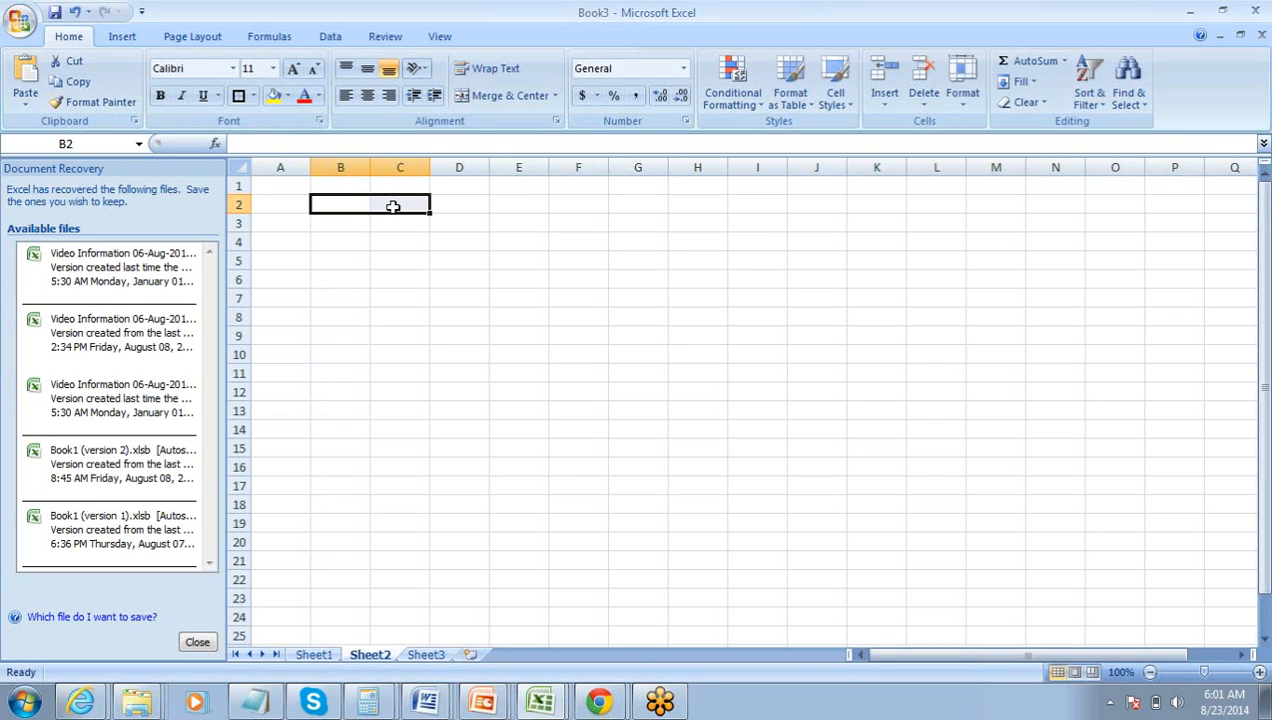
left_click(507, 100)
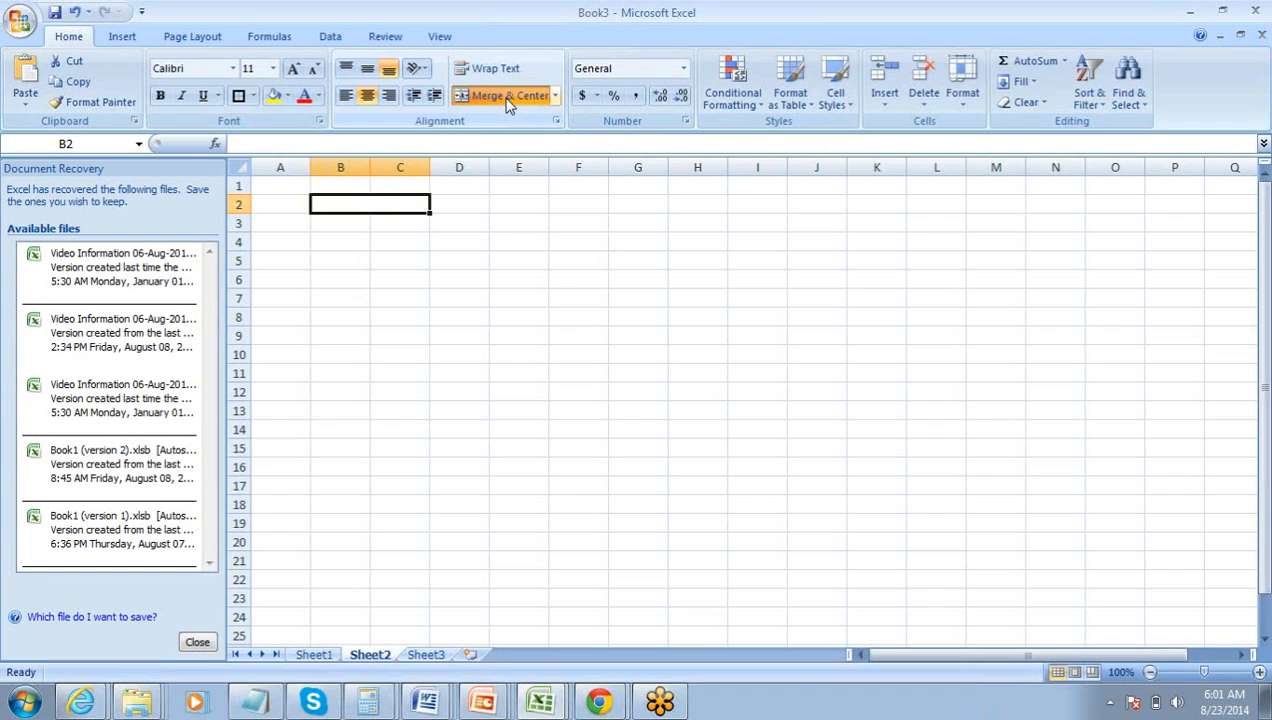
type("Project")
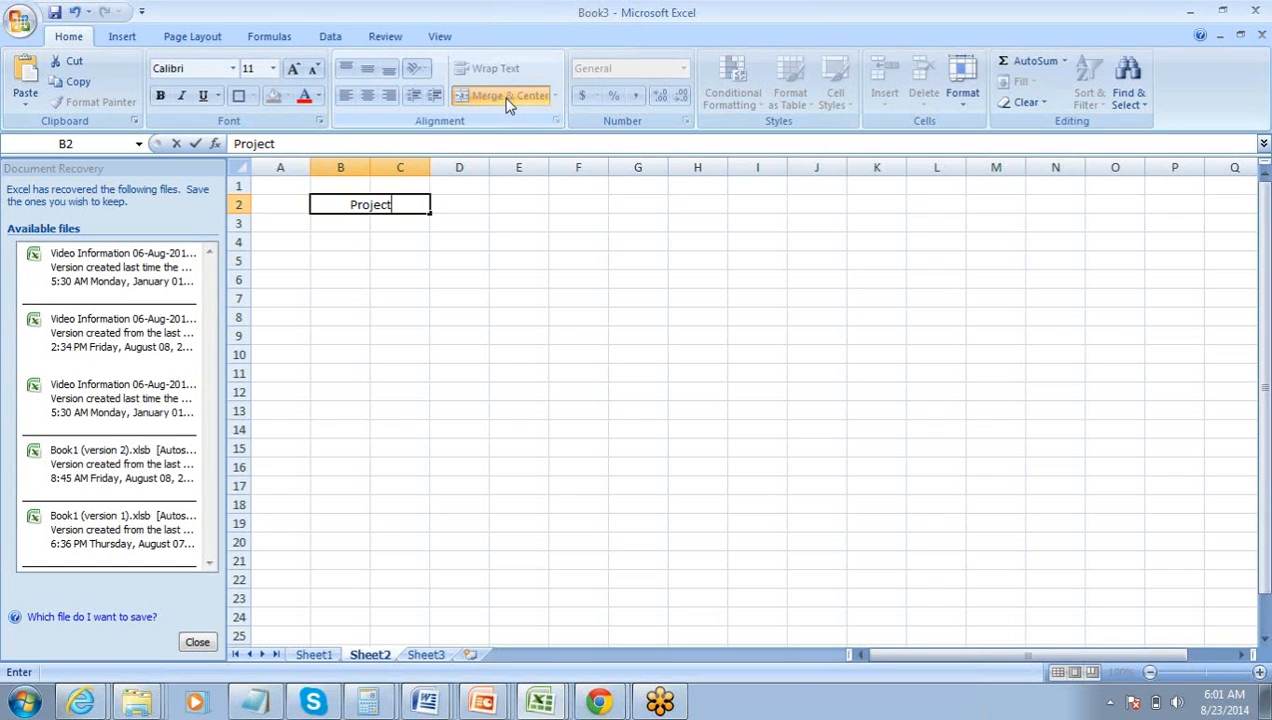
key("Tab")
key("Left")
key("ctrl+b")
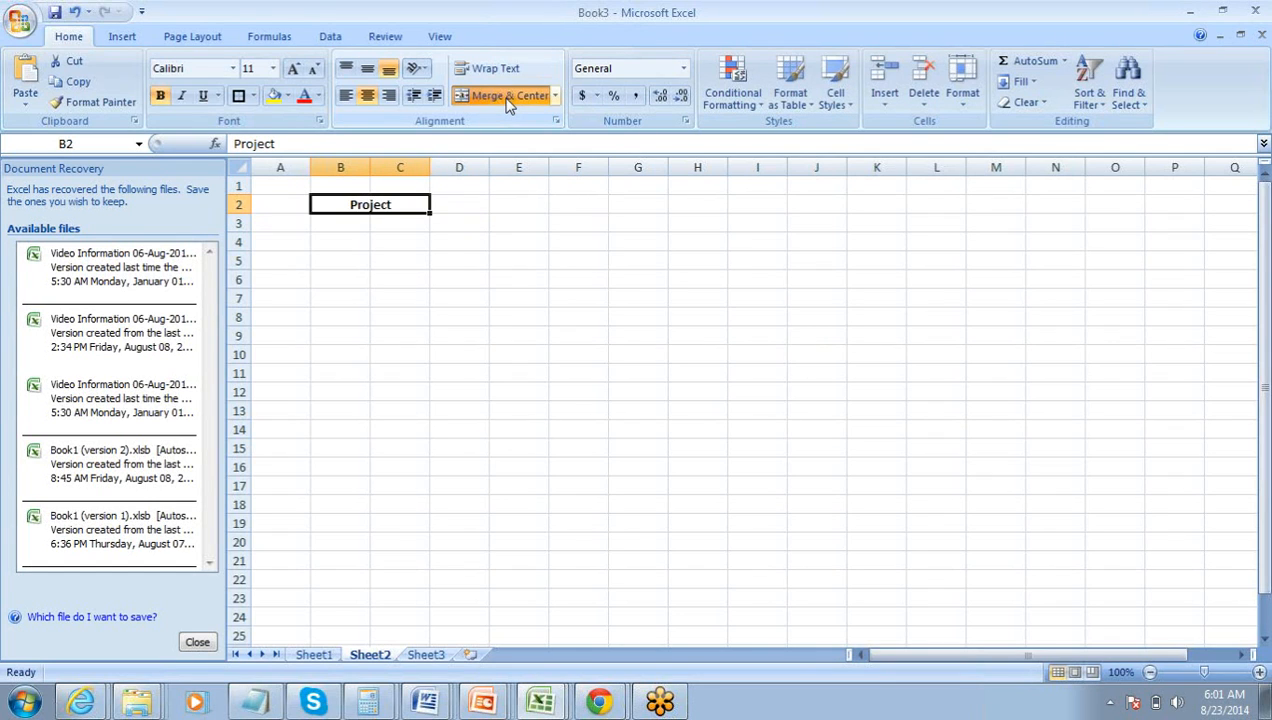
key("Down")
key("Up")
key("Down")
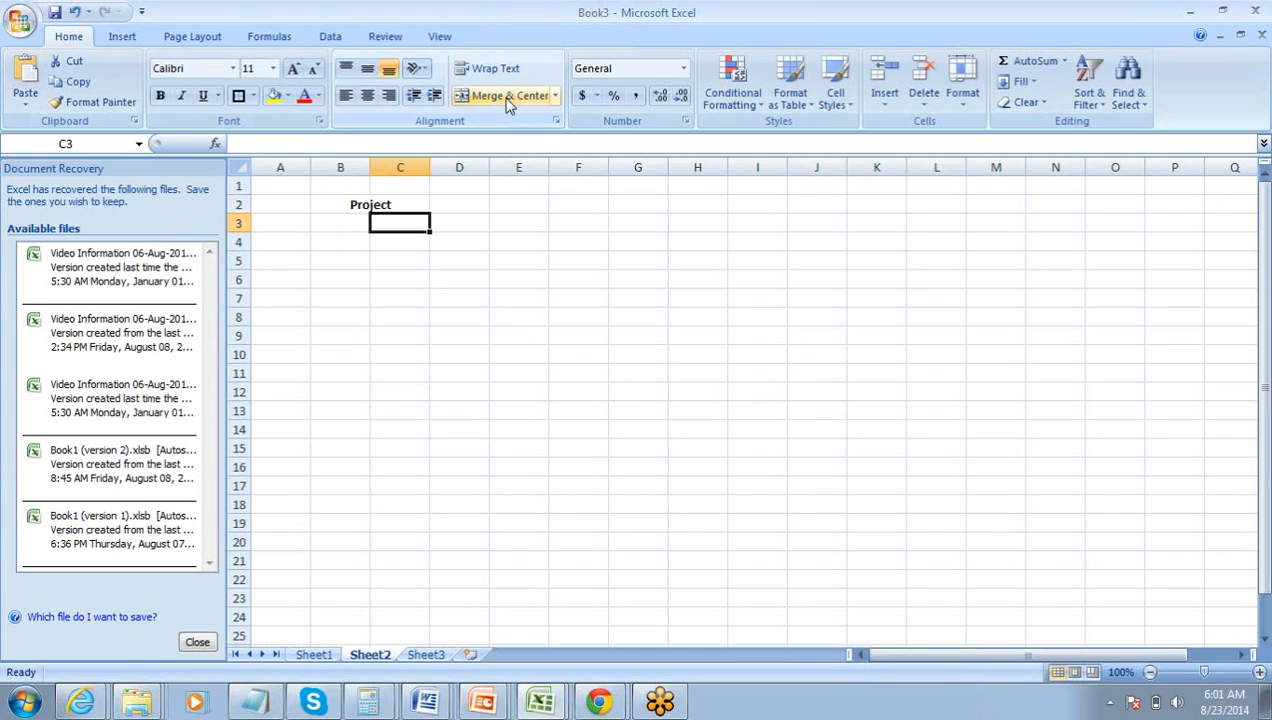
key("Up")
key("Left")
key("Down")
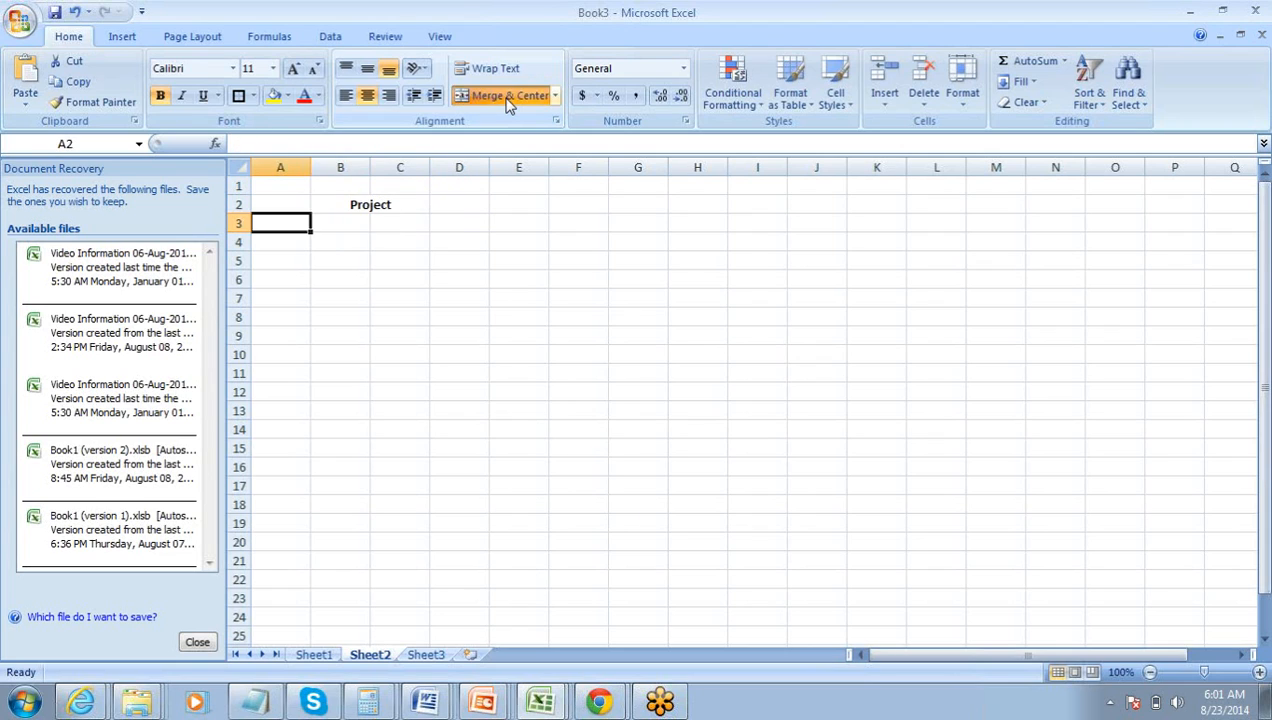
key("Right")
key("Up")
key("Down")
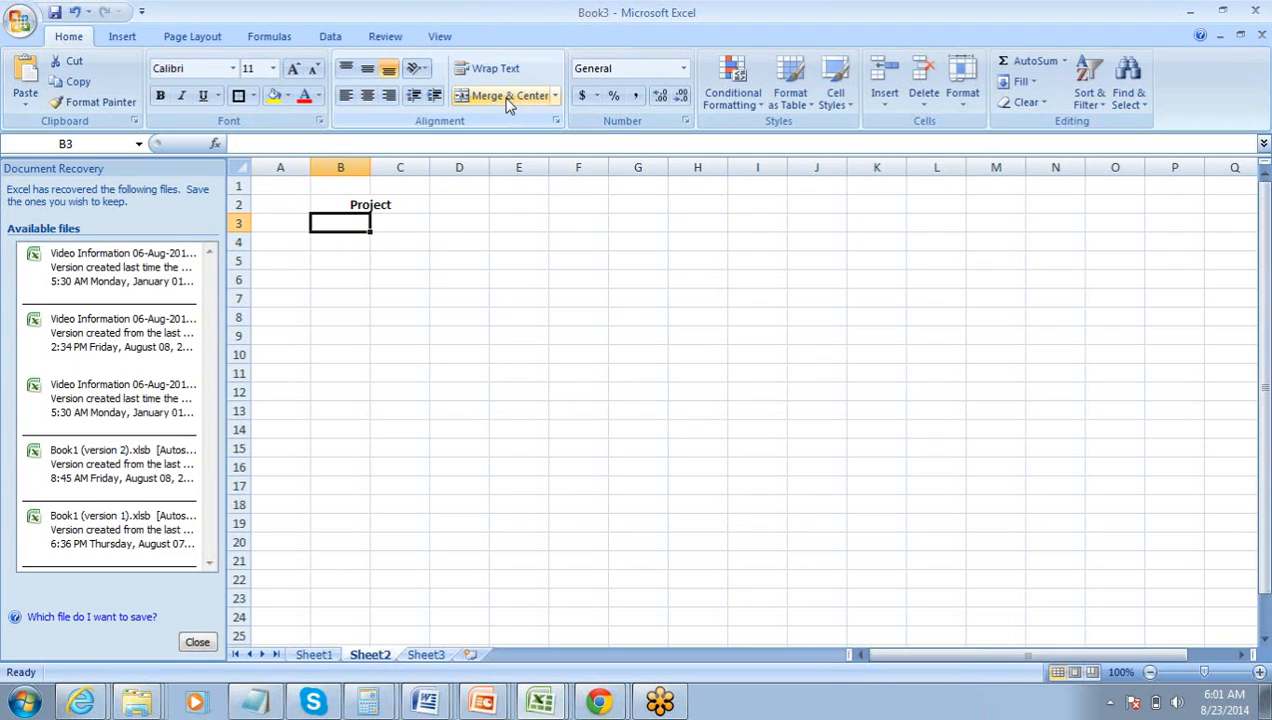
key("shift+Down")
key("shift+Down")
key("shift+Down")
key("shift+Down")
key("shift+Down")
key("Up")
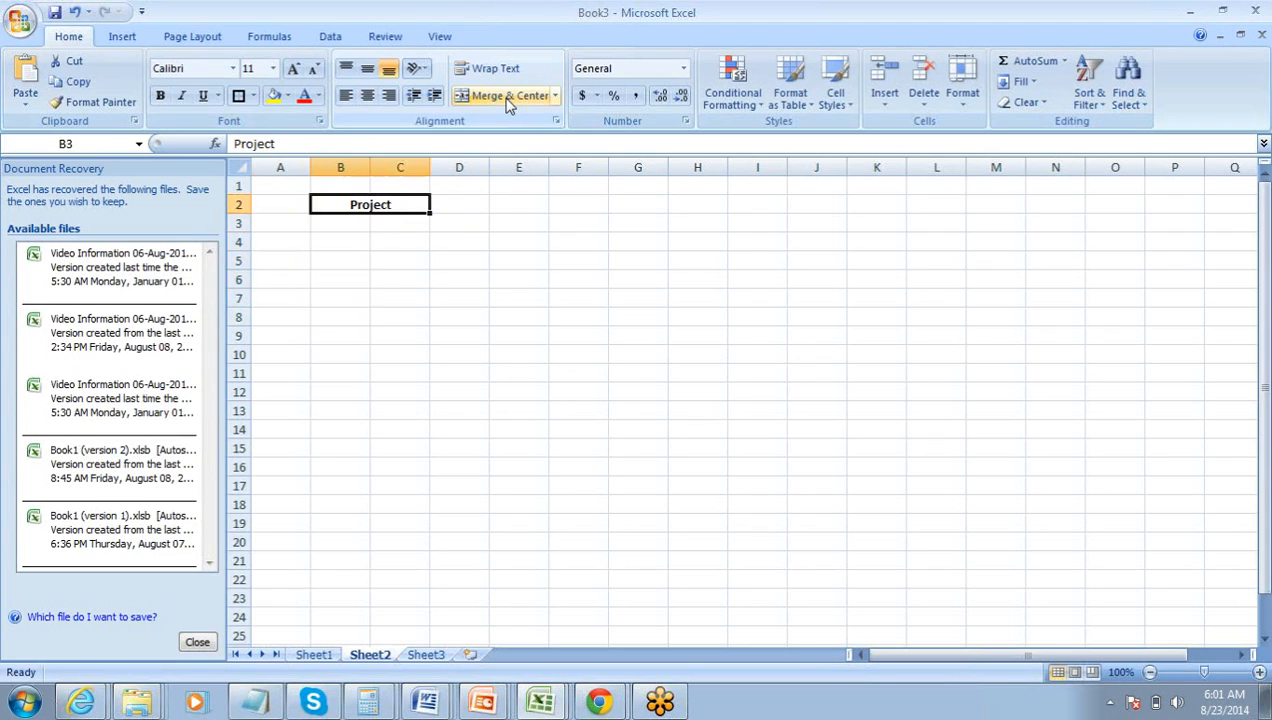
Enter the field label "Project ID" in cell B3, directly under the Project heading
key("Down")
key("Down")
key("Up")
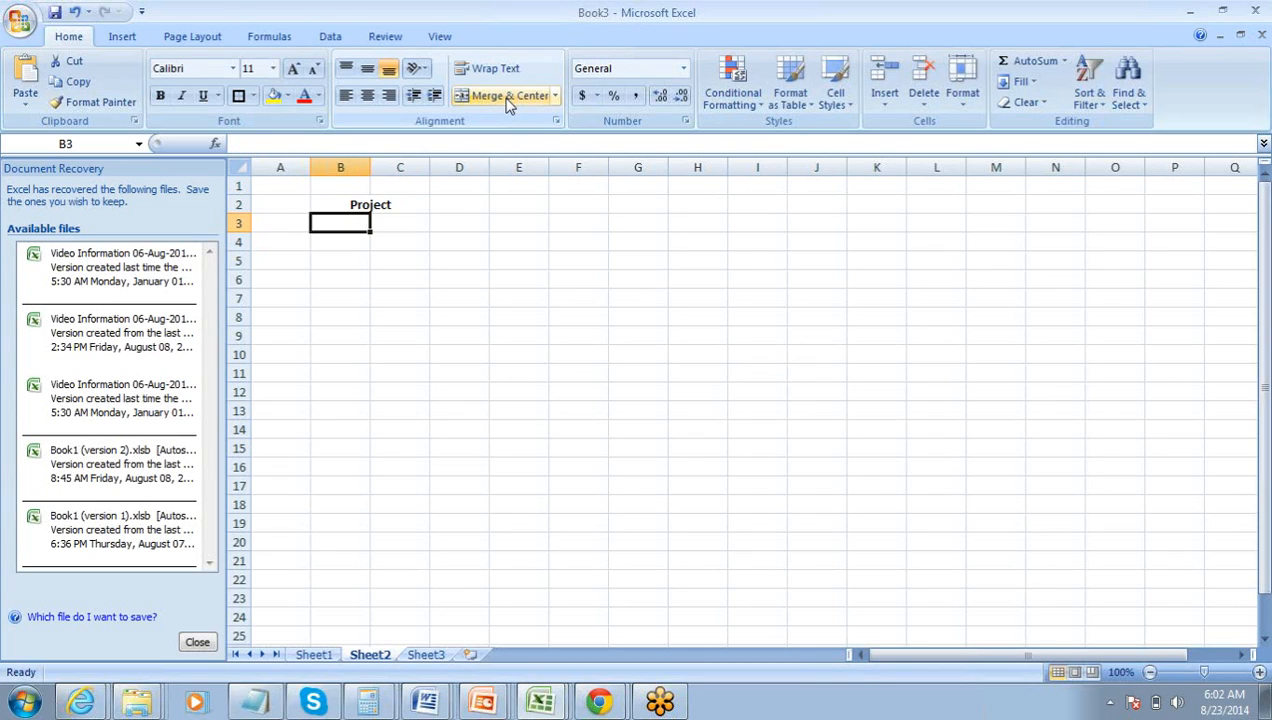
type("Projec")
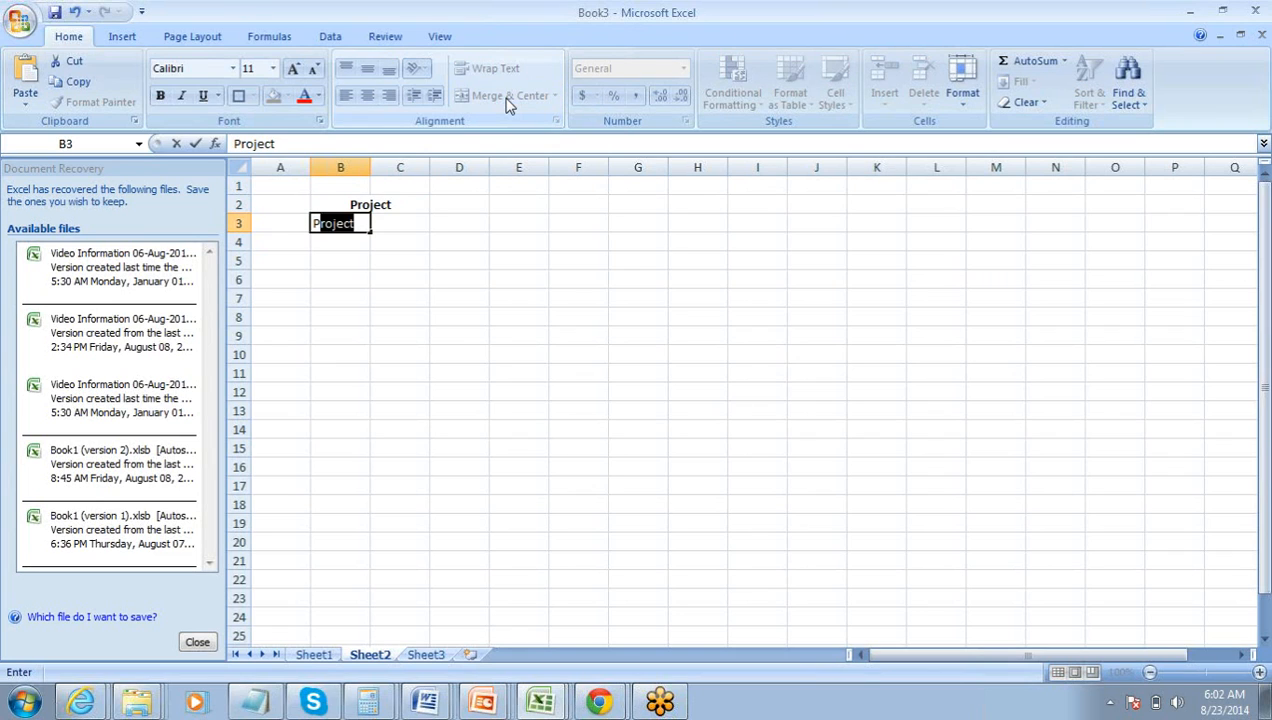
type("t ID")
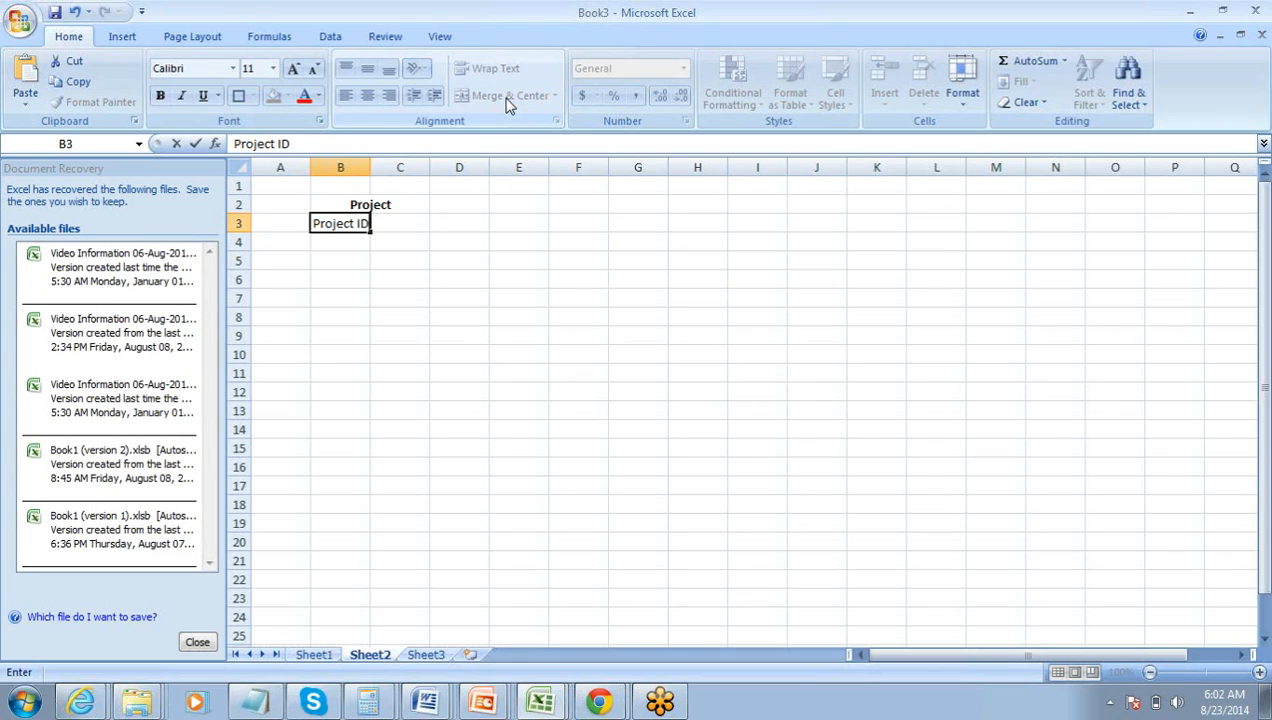
key("Right")
key("Left")
key("Up")
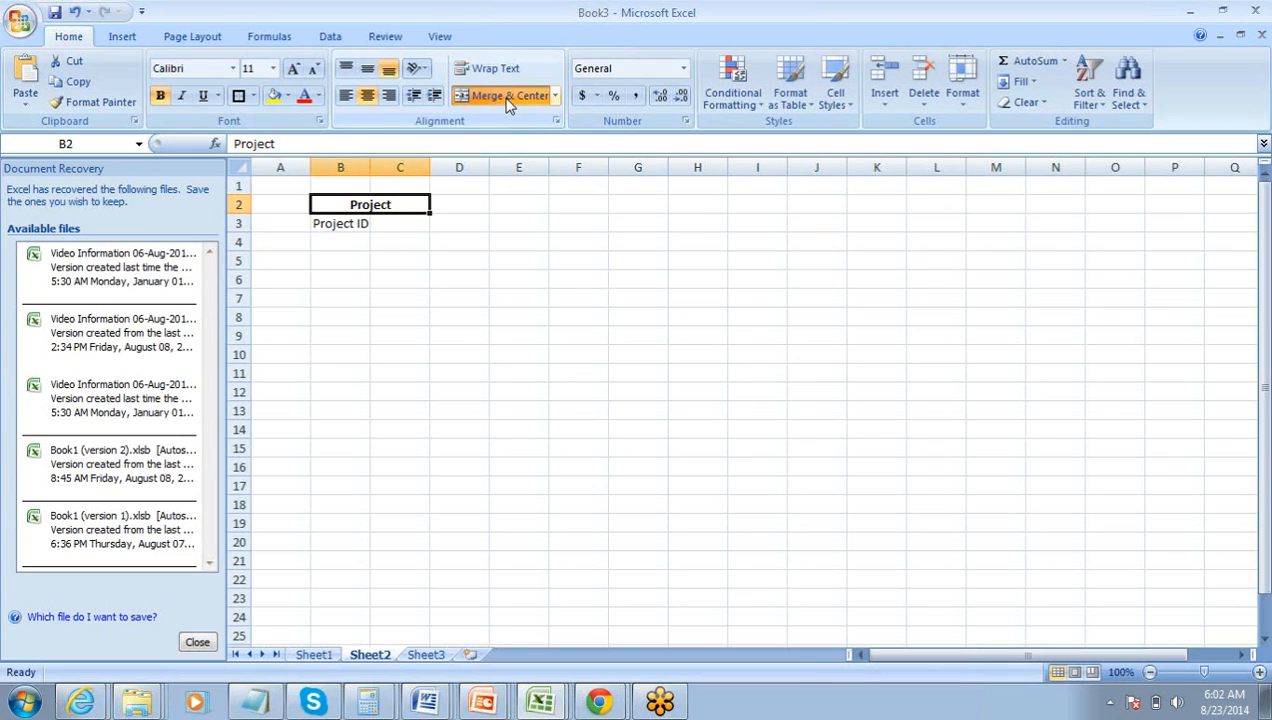
key("Down")
key("Up")
key("Down")
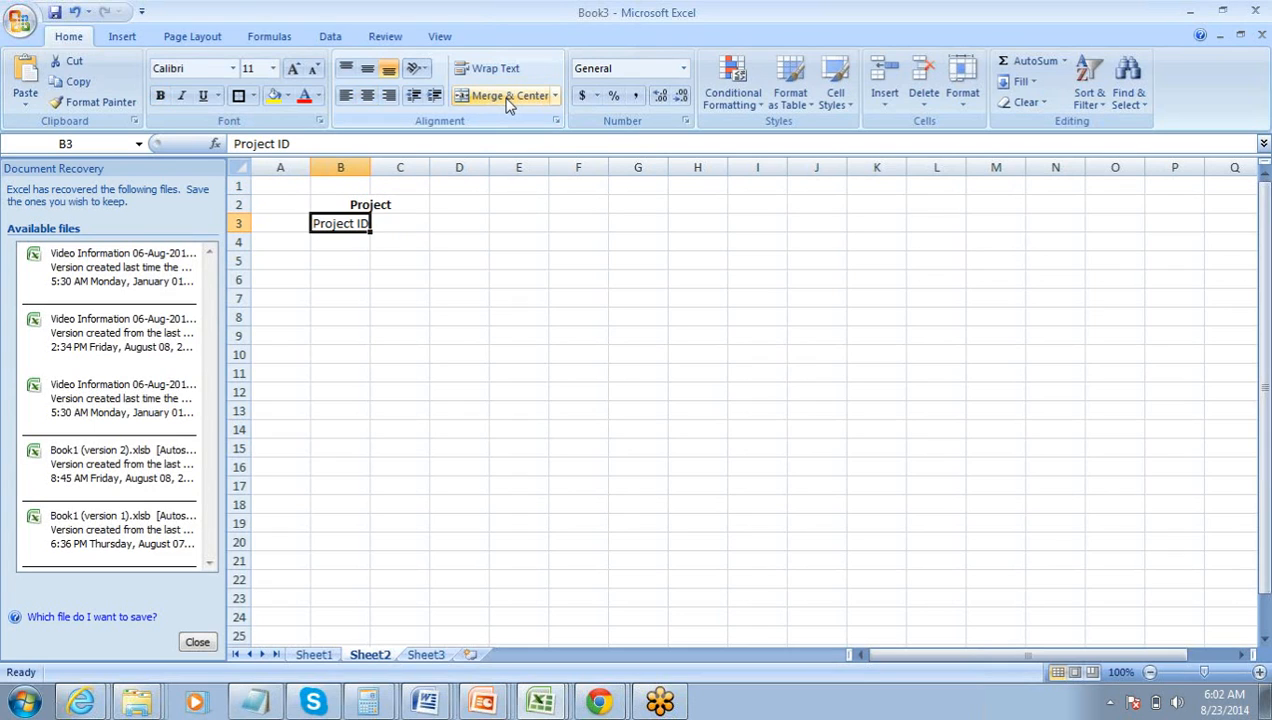
key("Down")
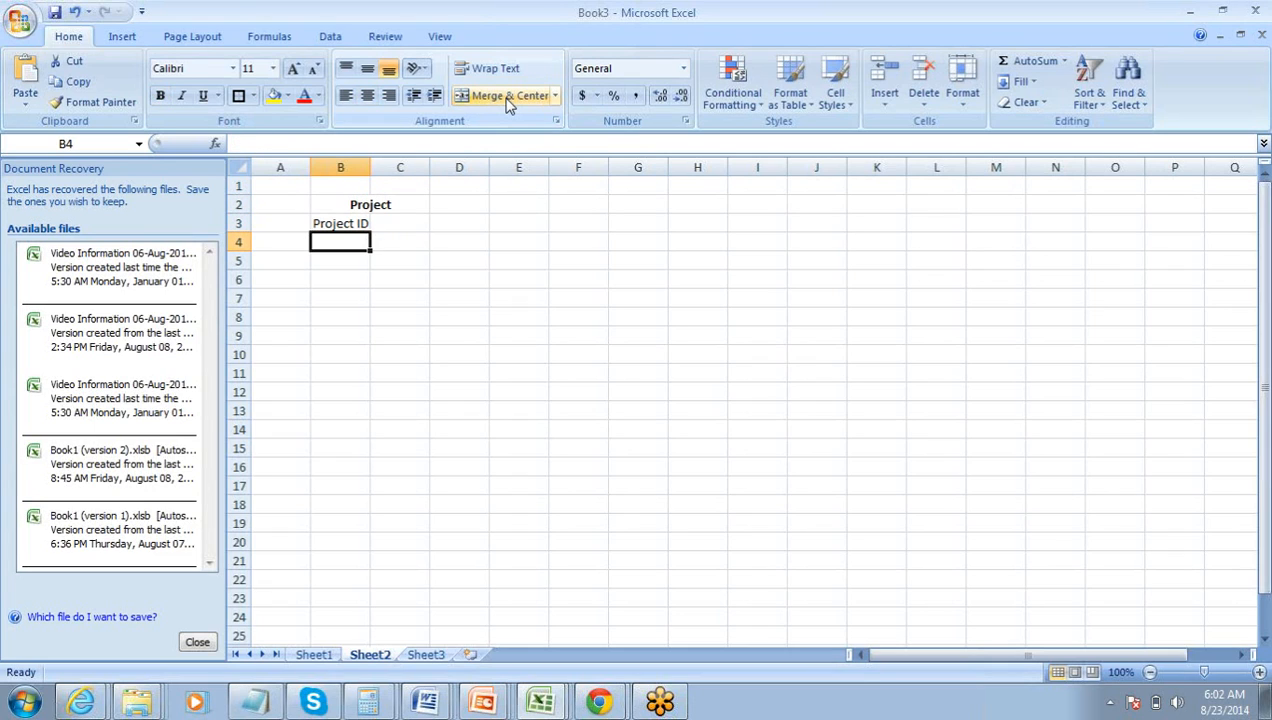
key("Up")
key("Down")
key("Up")
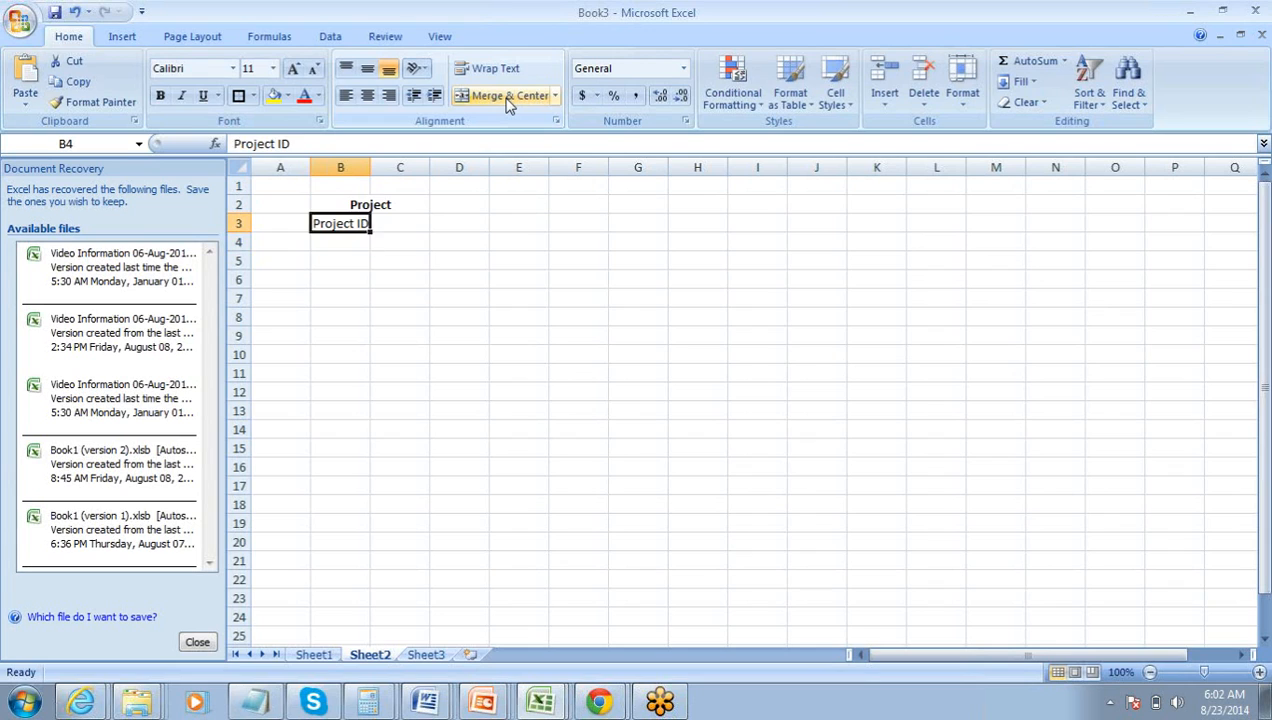
key("Up")
Enter the field labels "StartDate", "Priority" and "Expected End" in cells B4 to B6
key("Down")
key("Down")
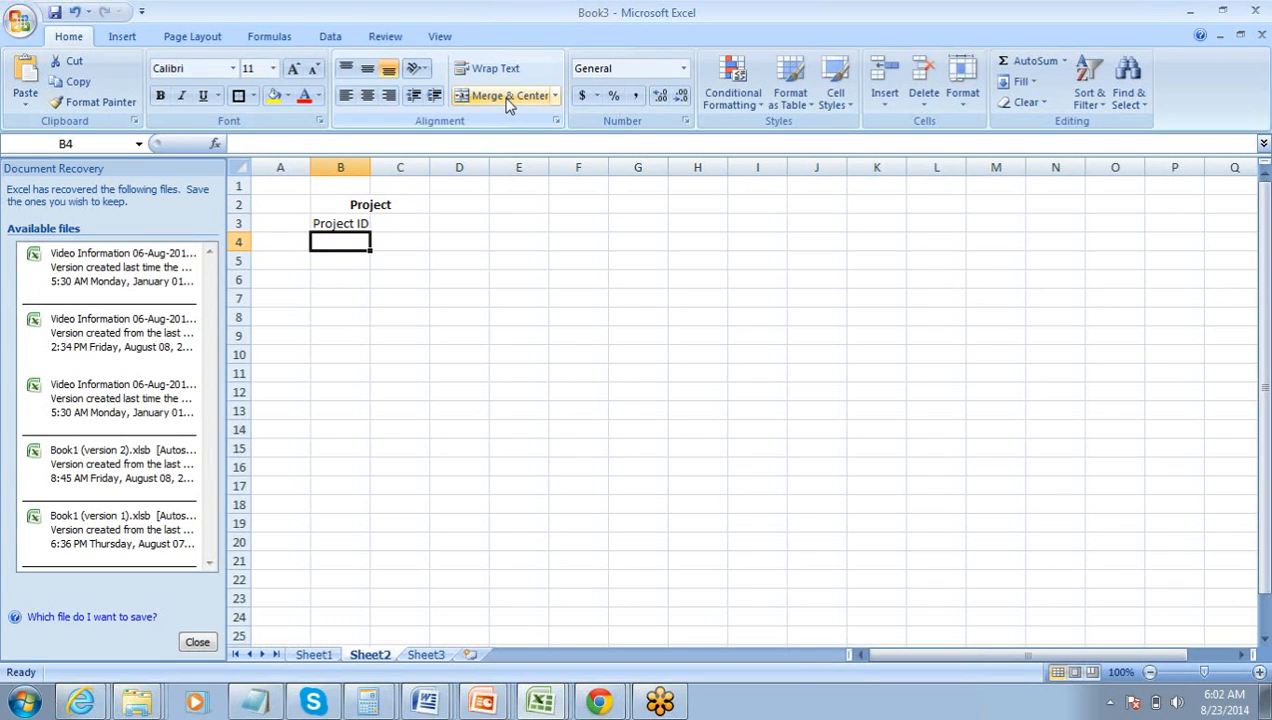
type("Star")
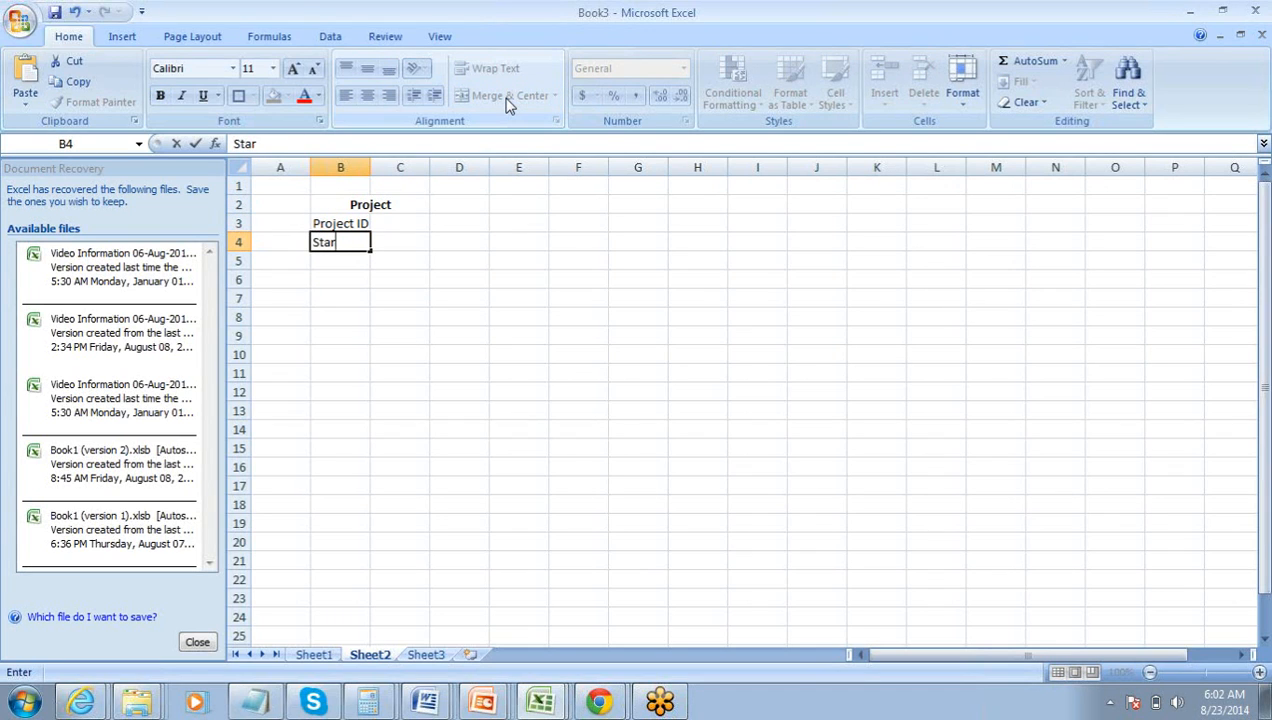
type("tDate")
key("Return")
type("Pr")
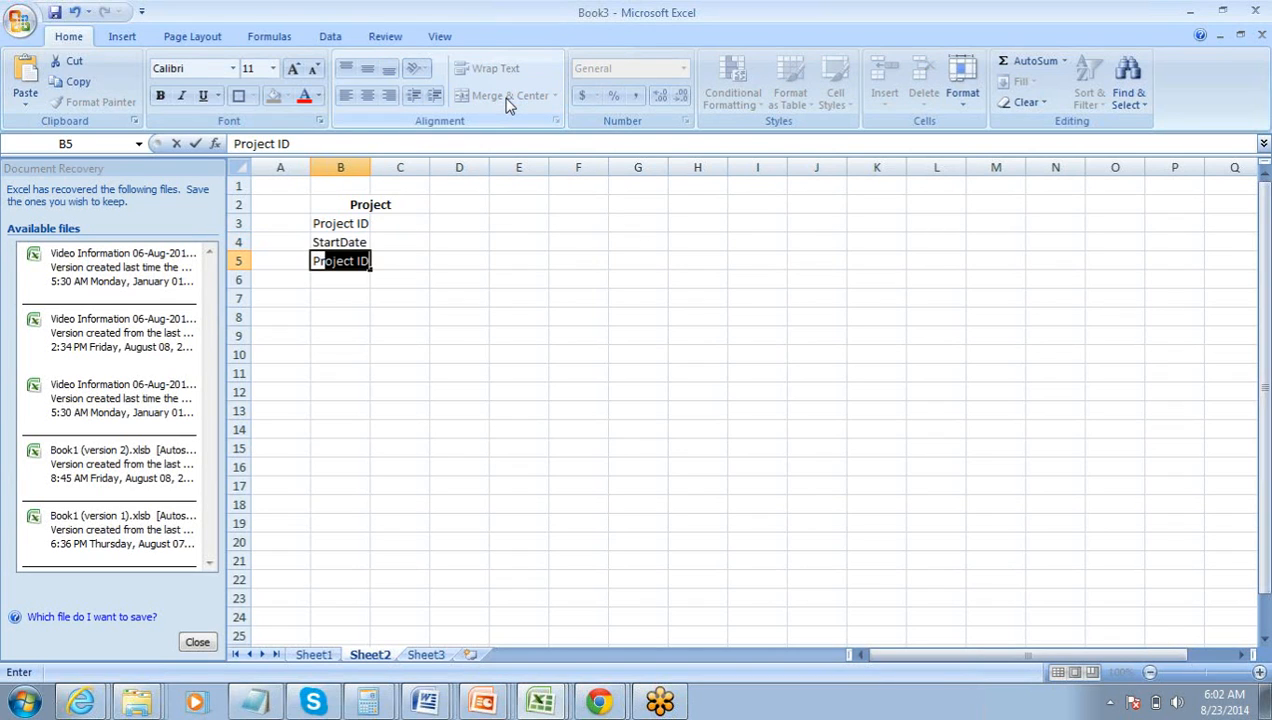
type("iority")
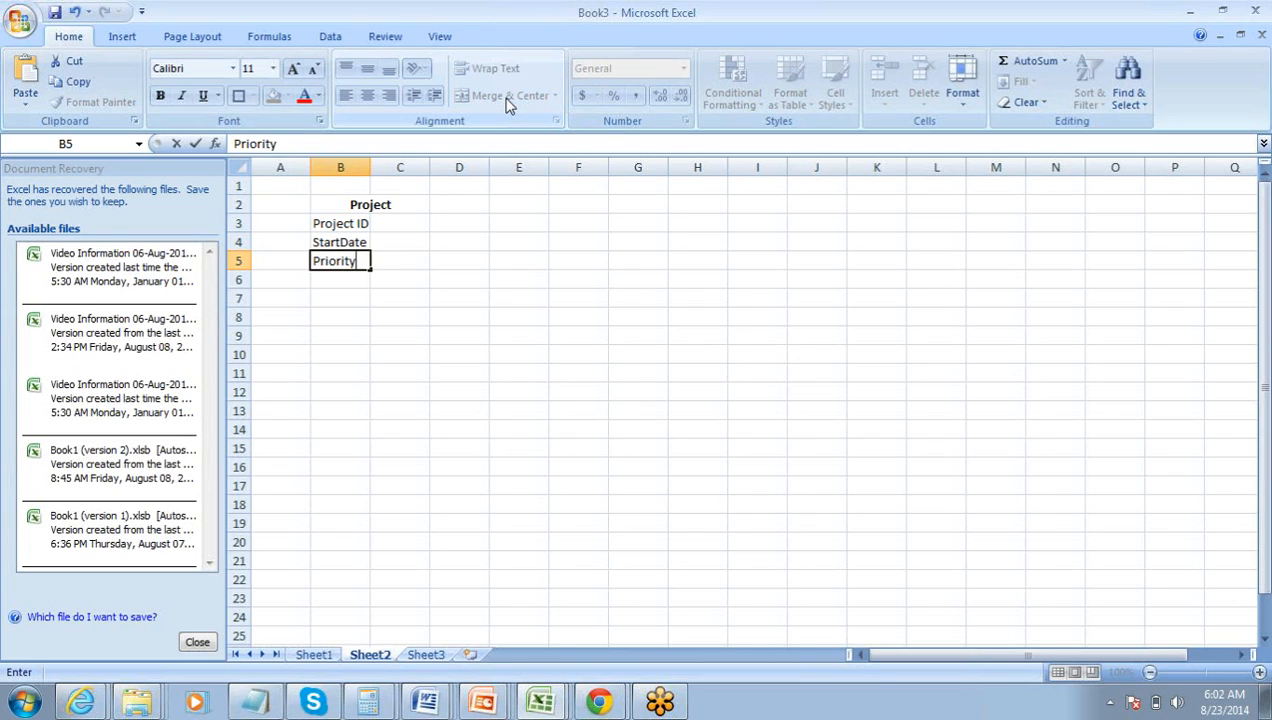
key("Return")
type("Ex")
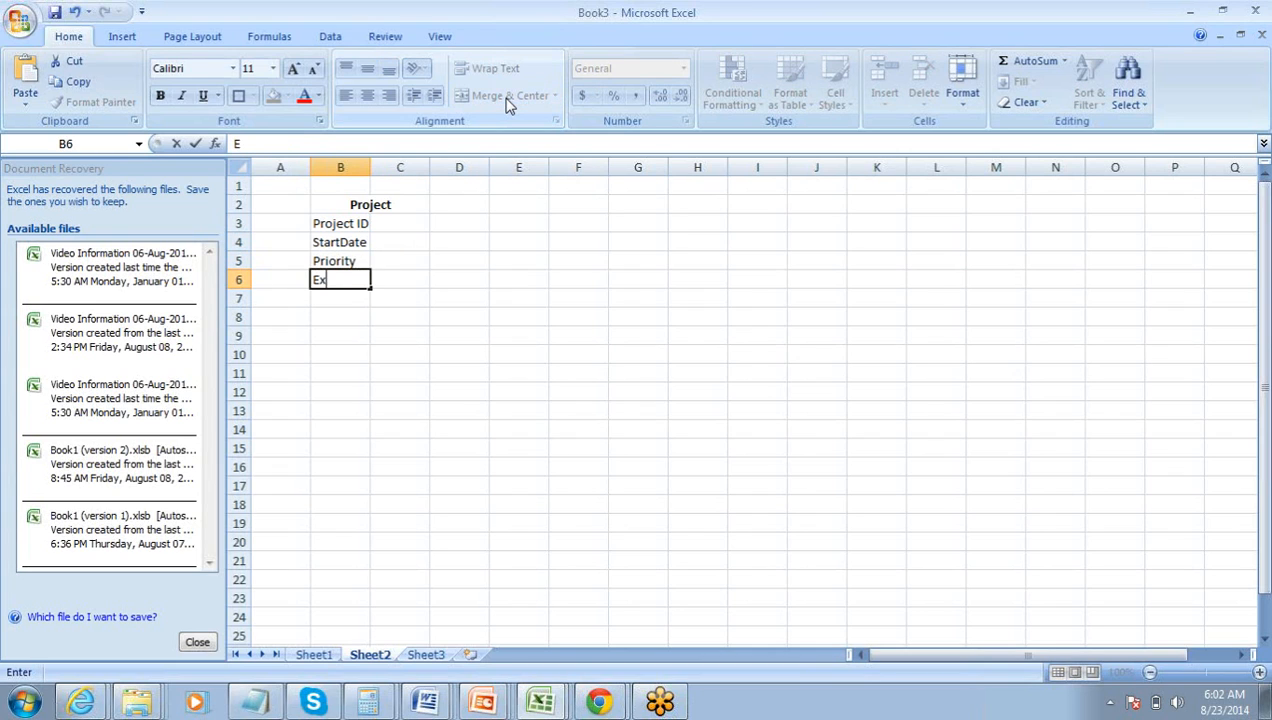
type("pected End")
key("ctrl+Return")
Widen column B so that the "Expected End" label fits inside its cell
key("Up")
key("Up")
key("Up")
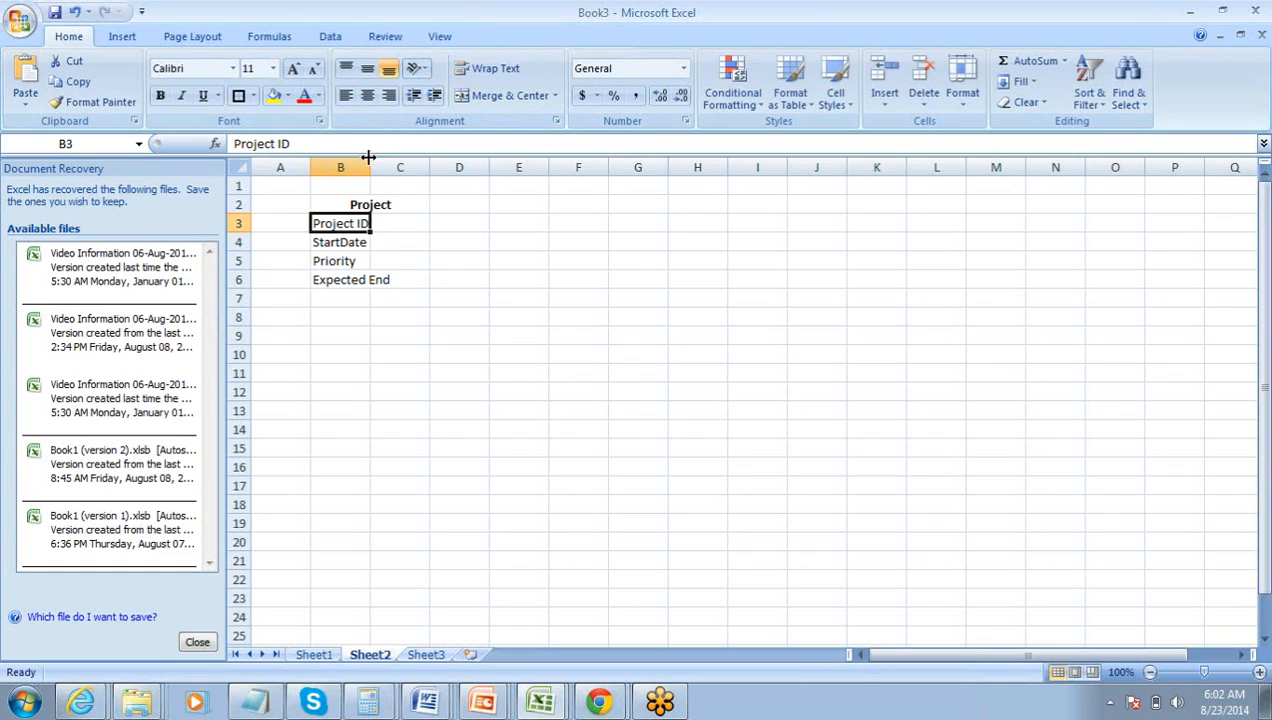
left_click_drag(370, 166, 409, 167)
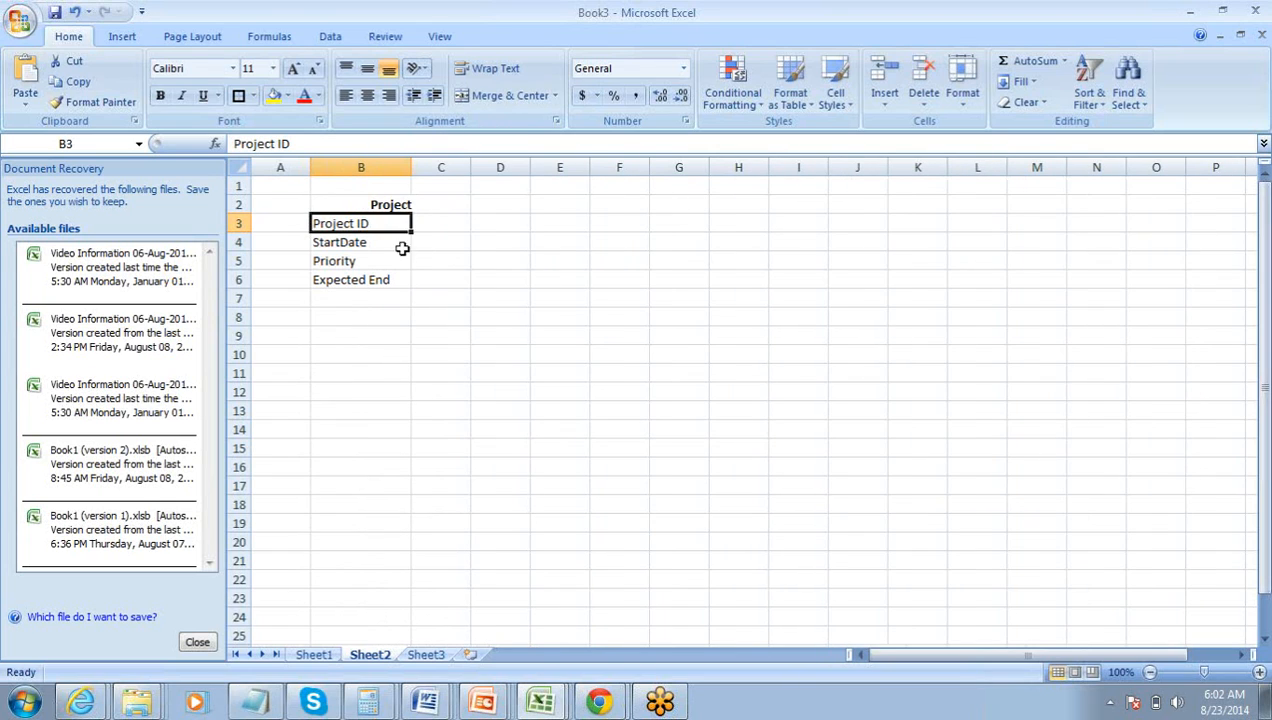
left_click(397, 262)
key("Down")
key("Up")
key("Up")
key("Up")
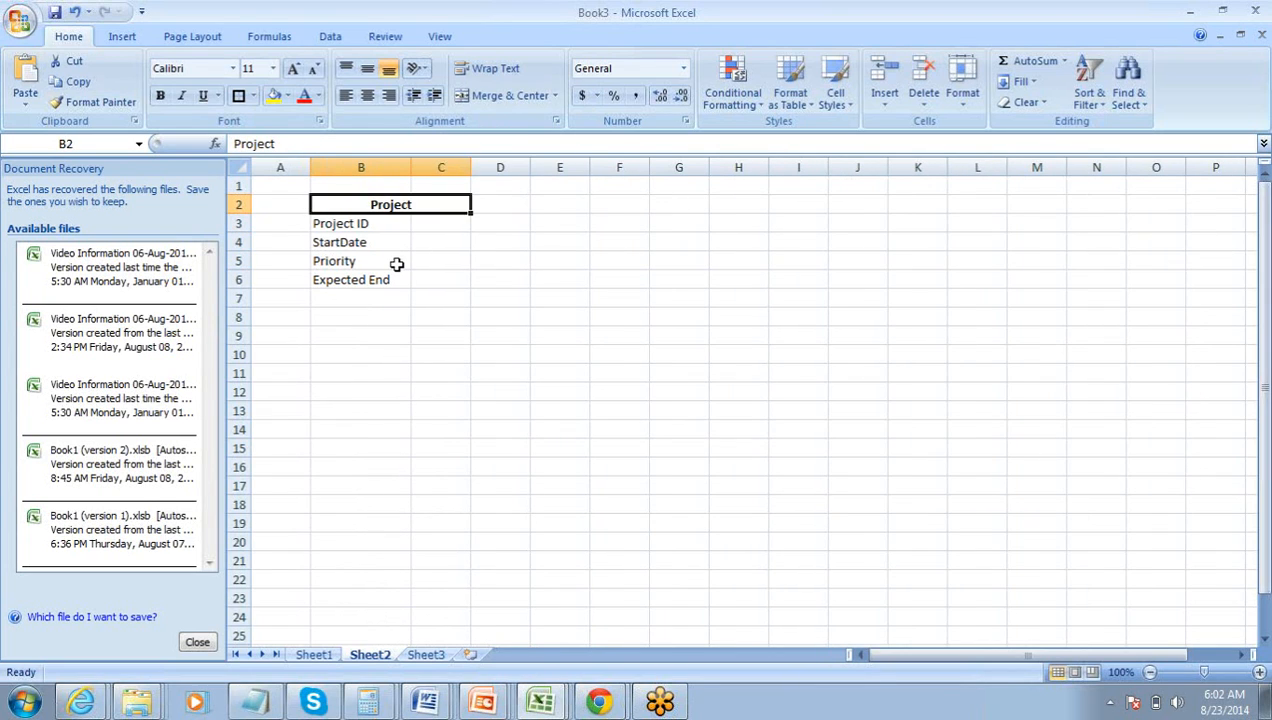
key("Down")
key("Down")
key("Down")
key("Down")
key("Down")
key("Up")
key("Up")
key("Up")
key("Up")
key("Up")
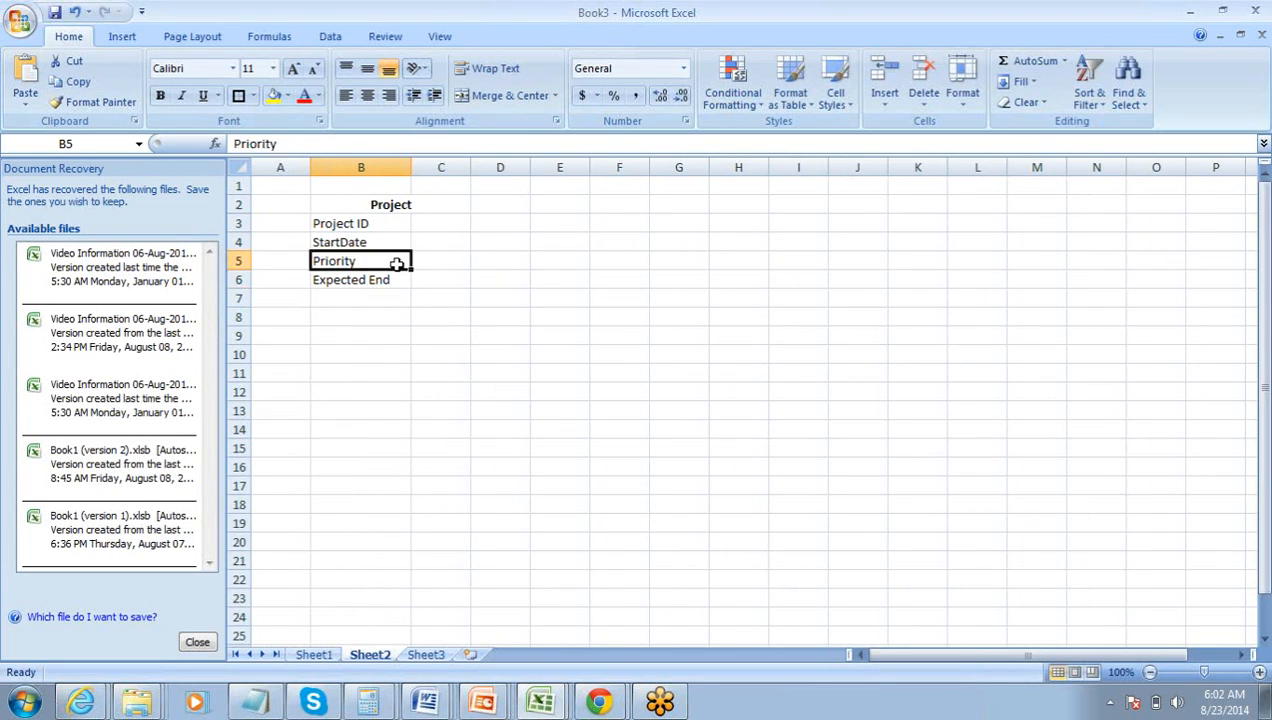
key("Down")
key("Down")
key("Down")
key("Down")
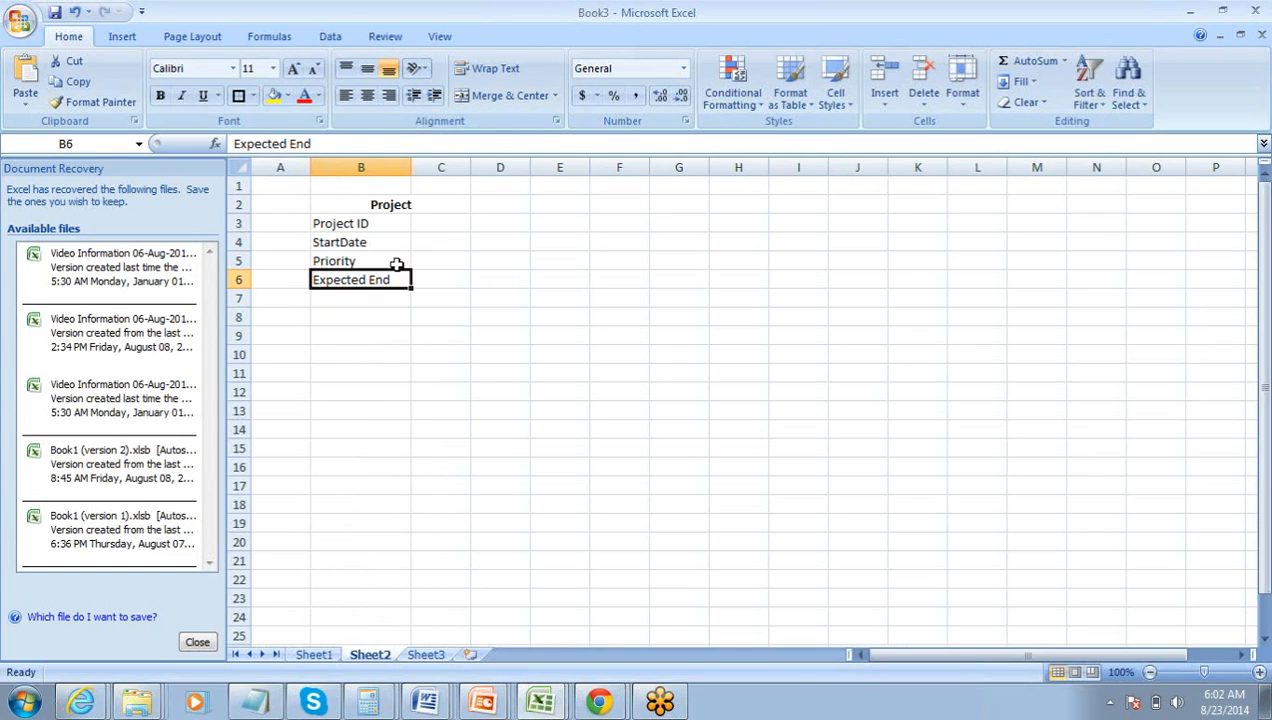
key("Up")
key("Up")
key("Up")
key("Up")
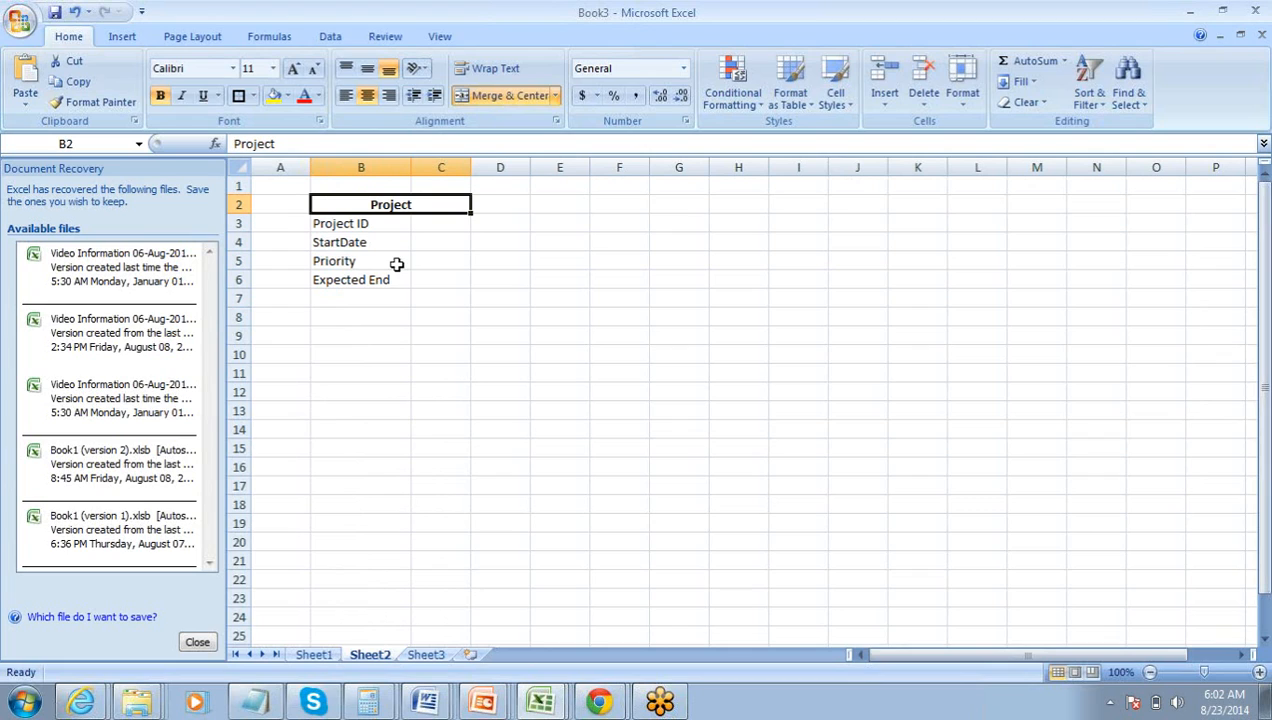
Enter the field label "Team Size" in cell B7, below Expected End
key("Down")
key("Down")
key("Down")
key("Down")
key("Down")
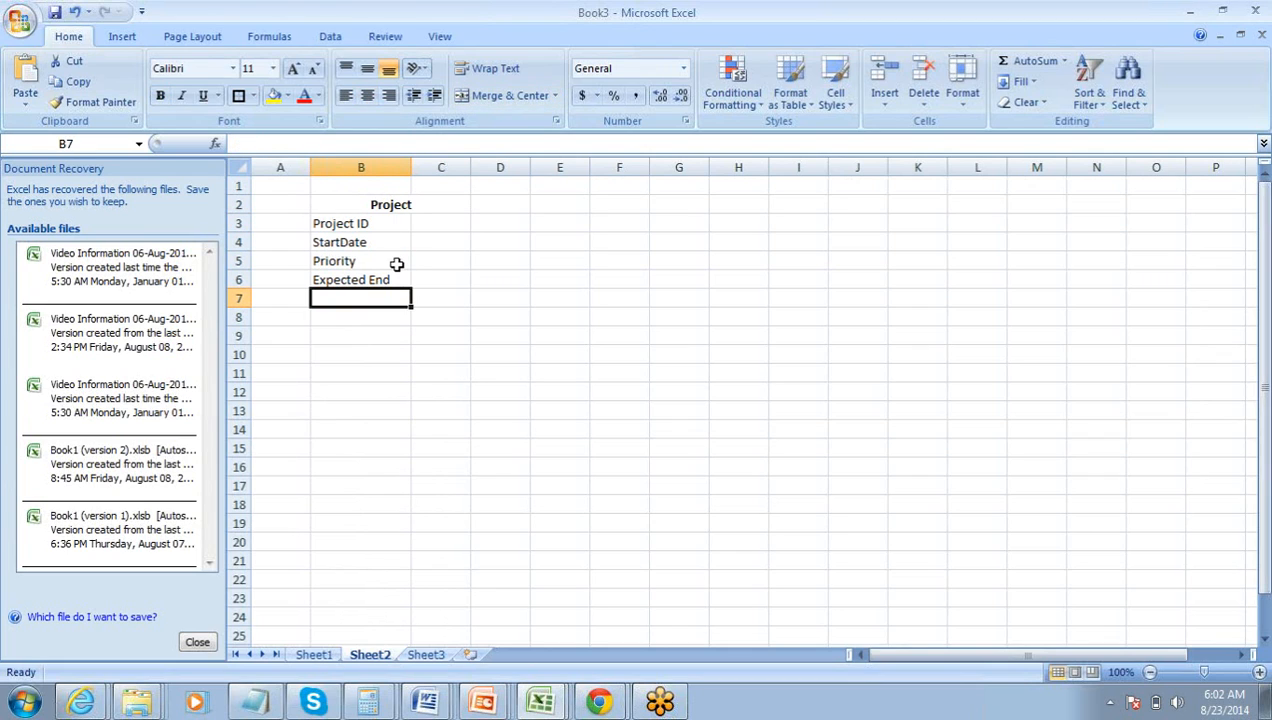
type("T")
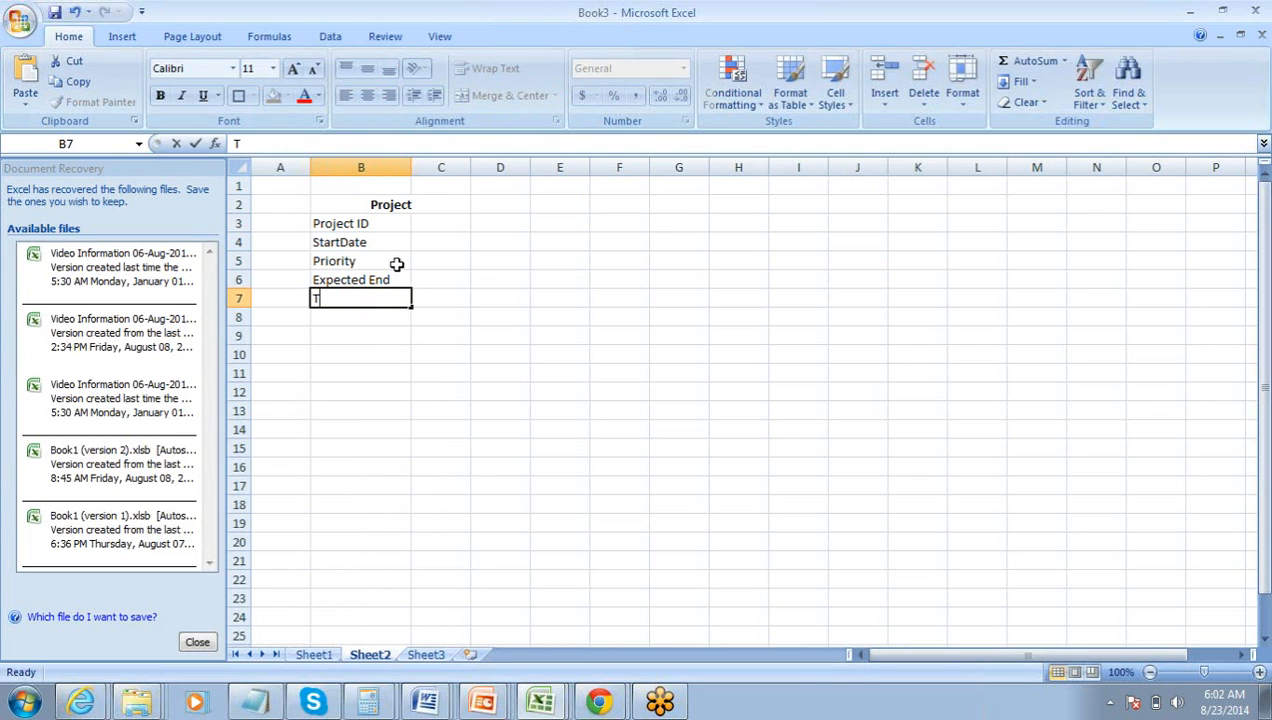
type("eam Size")
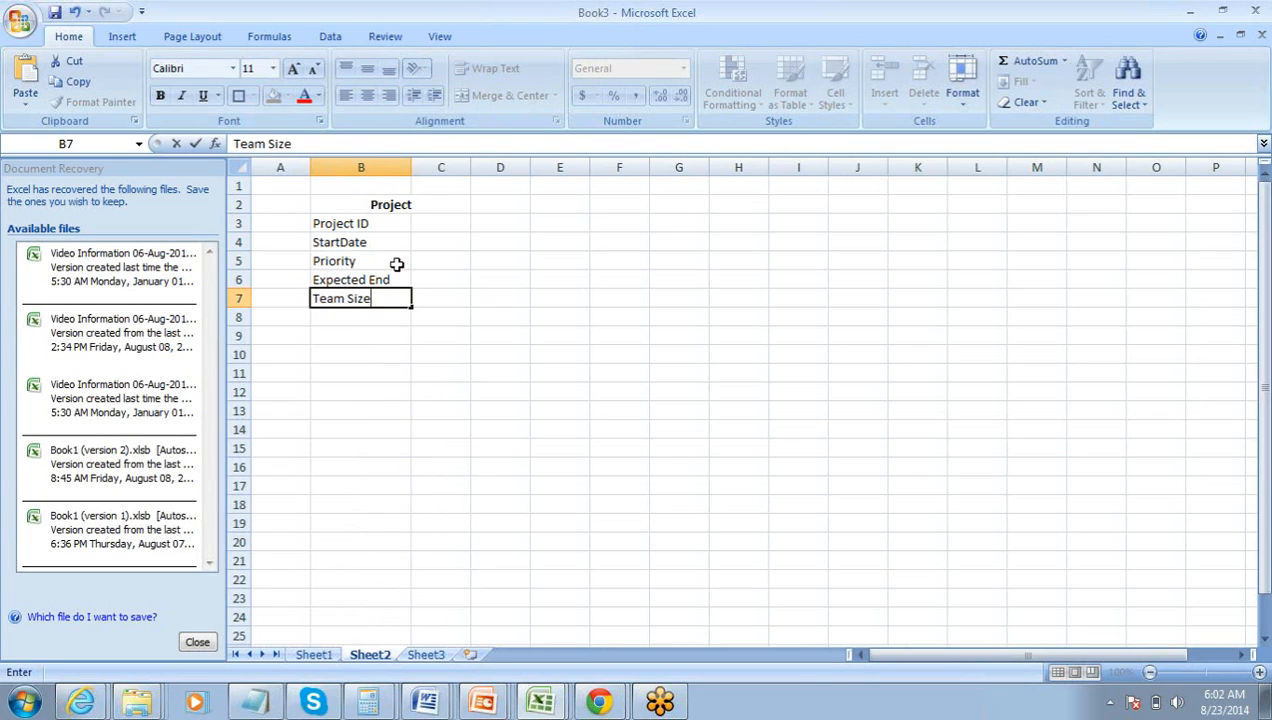
key("Tab")
Enter the field label "Description" in cell B8, below Team Size
key("Down")
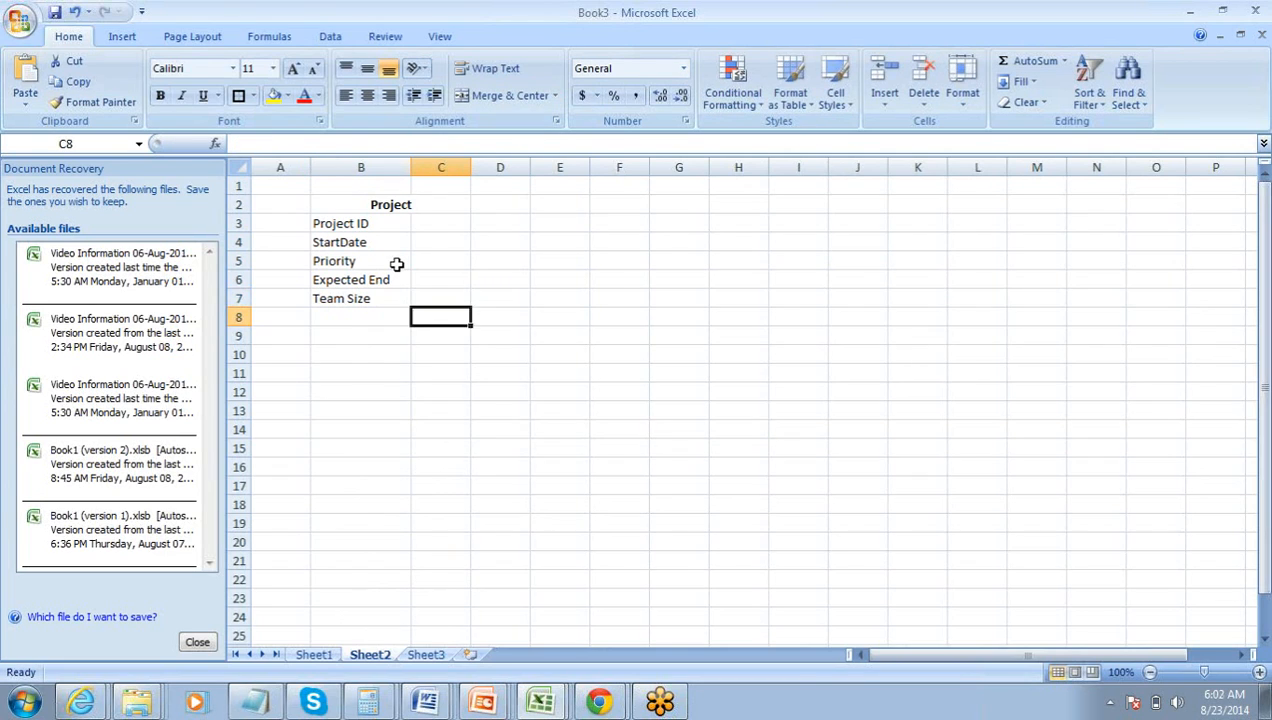
key("Left")
type("S")
key("BackSpace")
key("BackSpace")
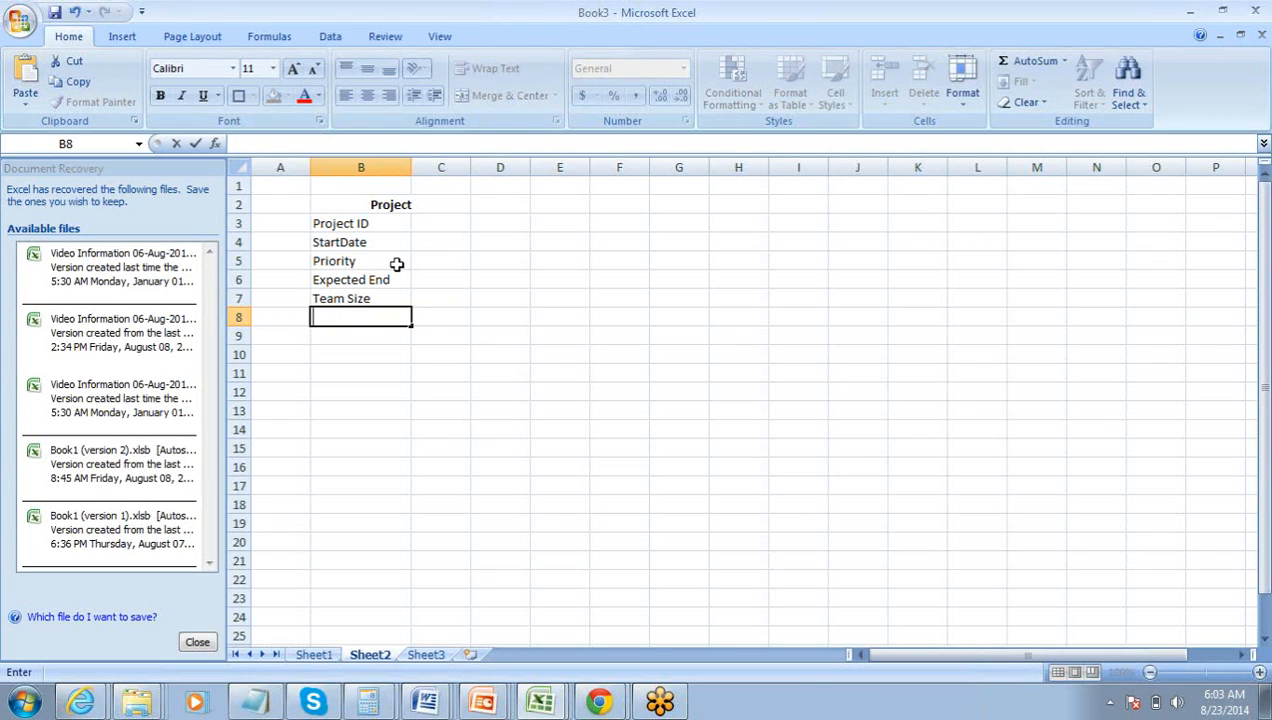
type("Desc")
key("BackSpace")
type("ription")
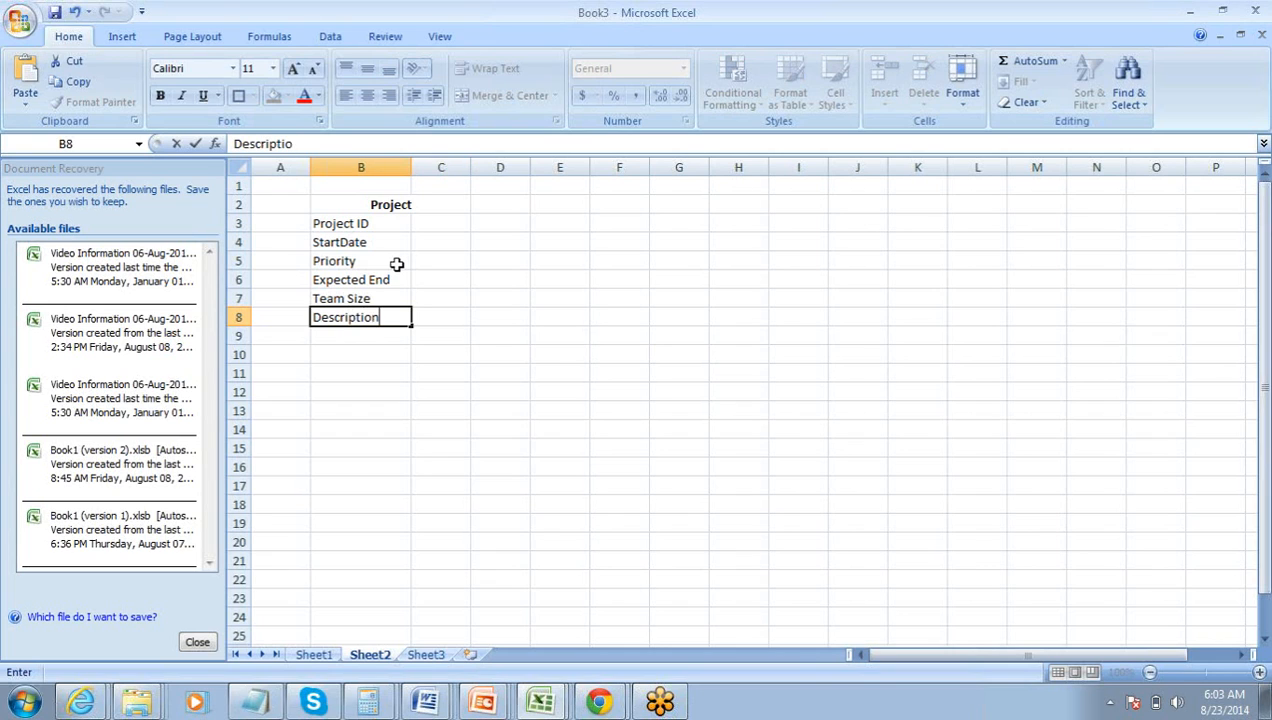
key("Tab")
Apply All Borders to the Project table in cells B2:C8
key("Left")
key("Up")
key("Up")
key("Up")
key("Up")
key("Up")
key("Up")
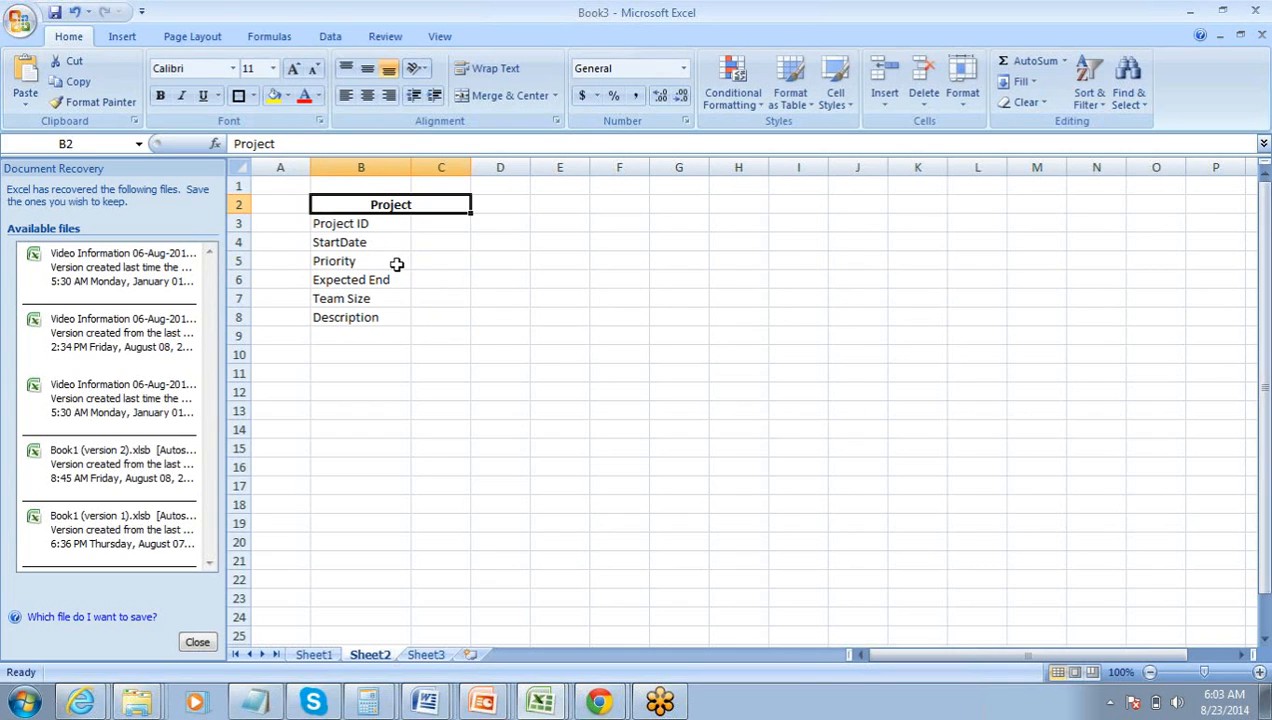
key("shift+Down")
key("shift+Down")
key("shift+Down")
key("shift+Down")
key("shift+Down")
key("shift+Down")
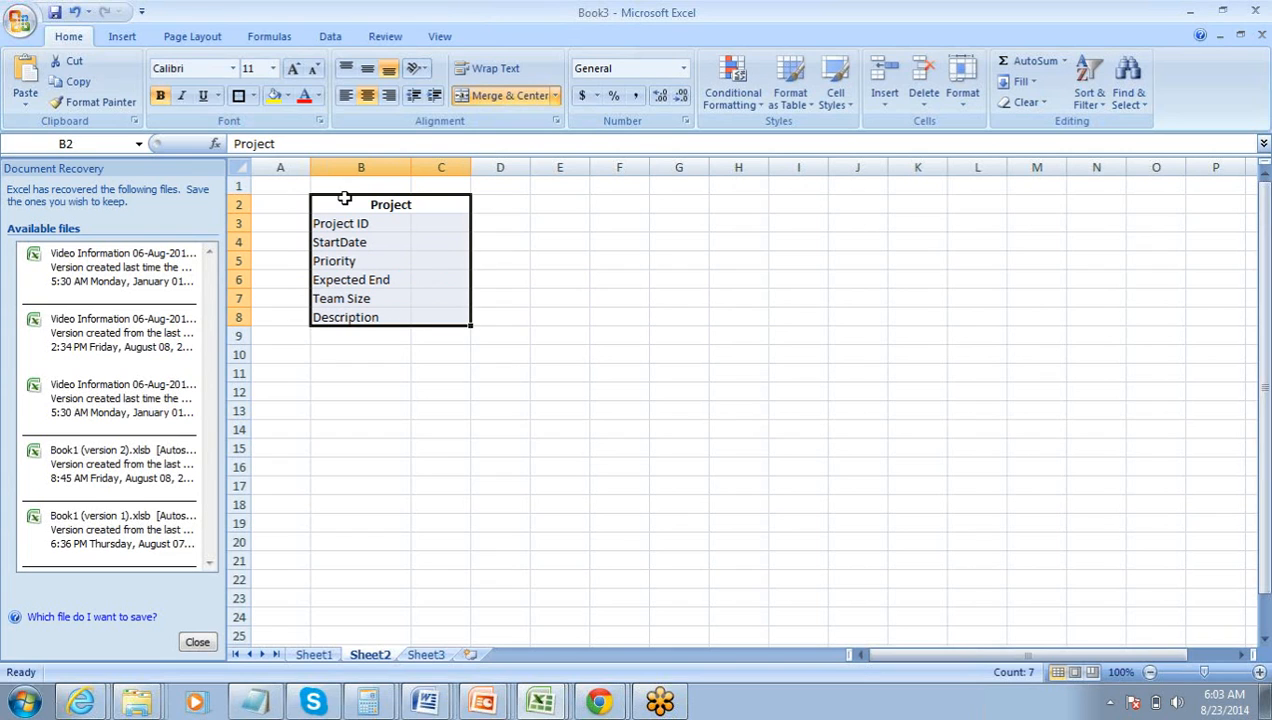
left_click(253, 96)
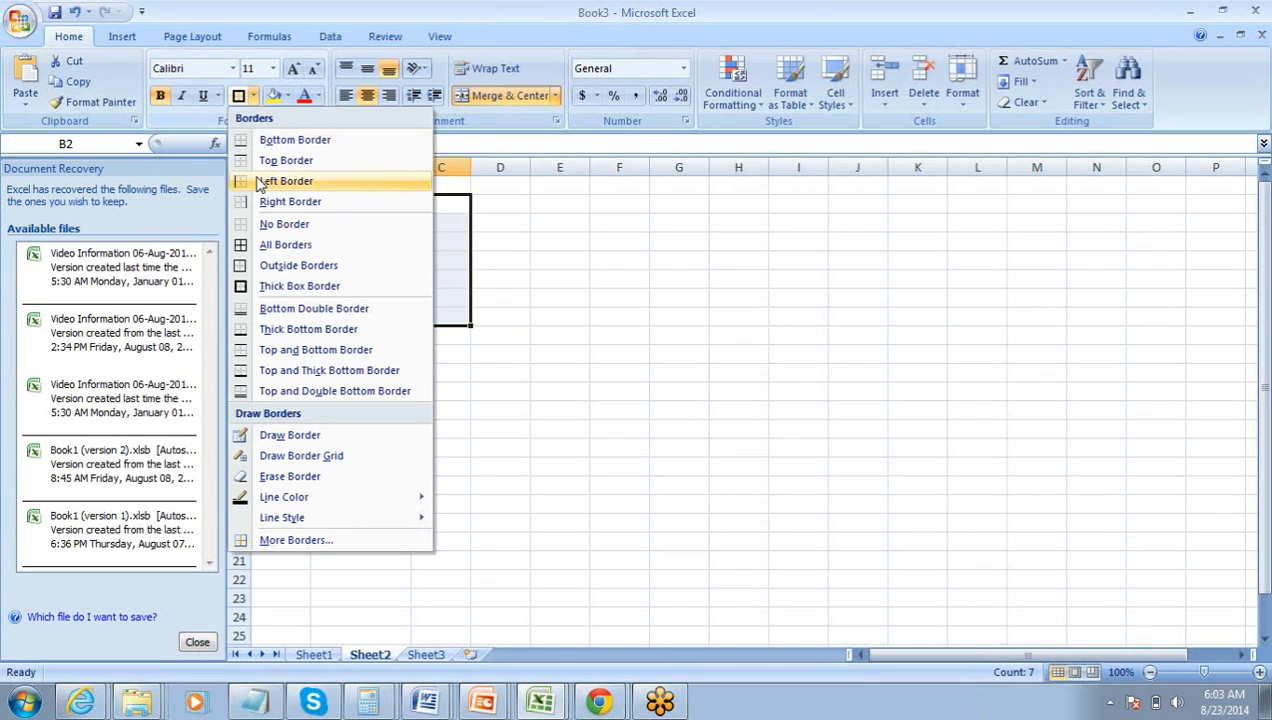
left_click(268, 250)
left_click(486, 278)
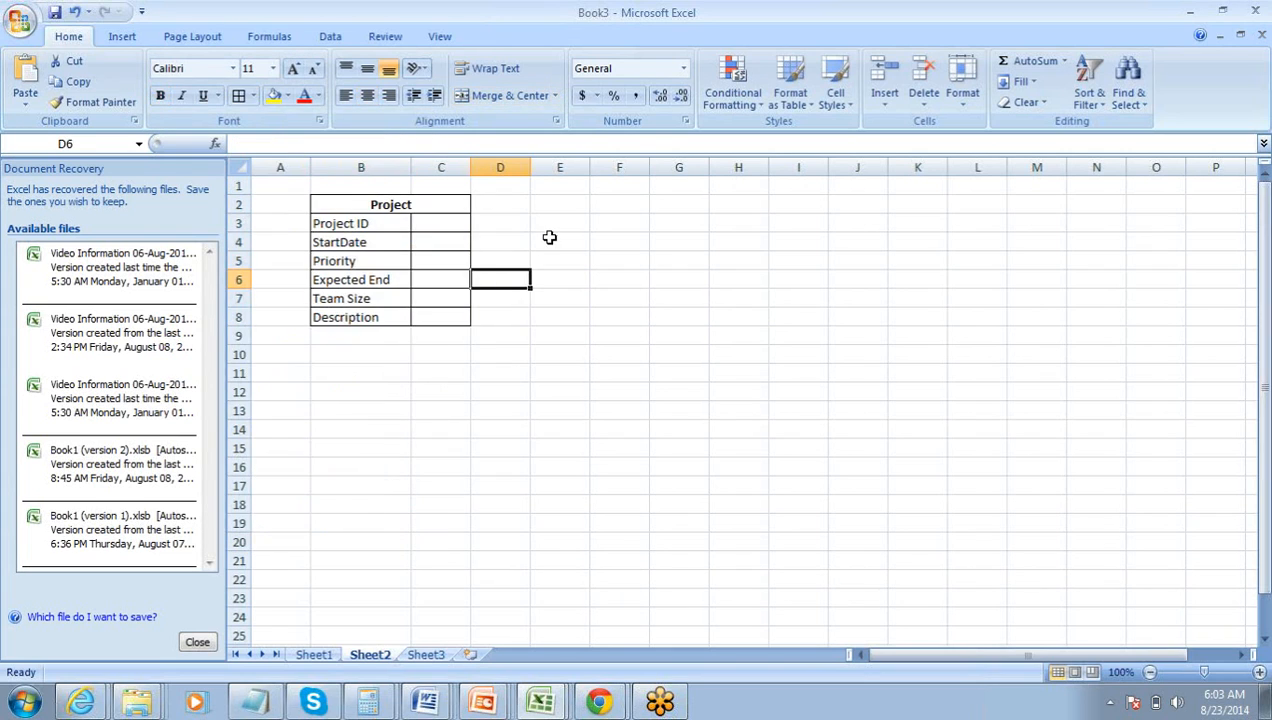
Merge and center cells E2:F2 and enter the heading "Client" in bold
left_click(563, 203)
key("shift+Right")
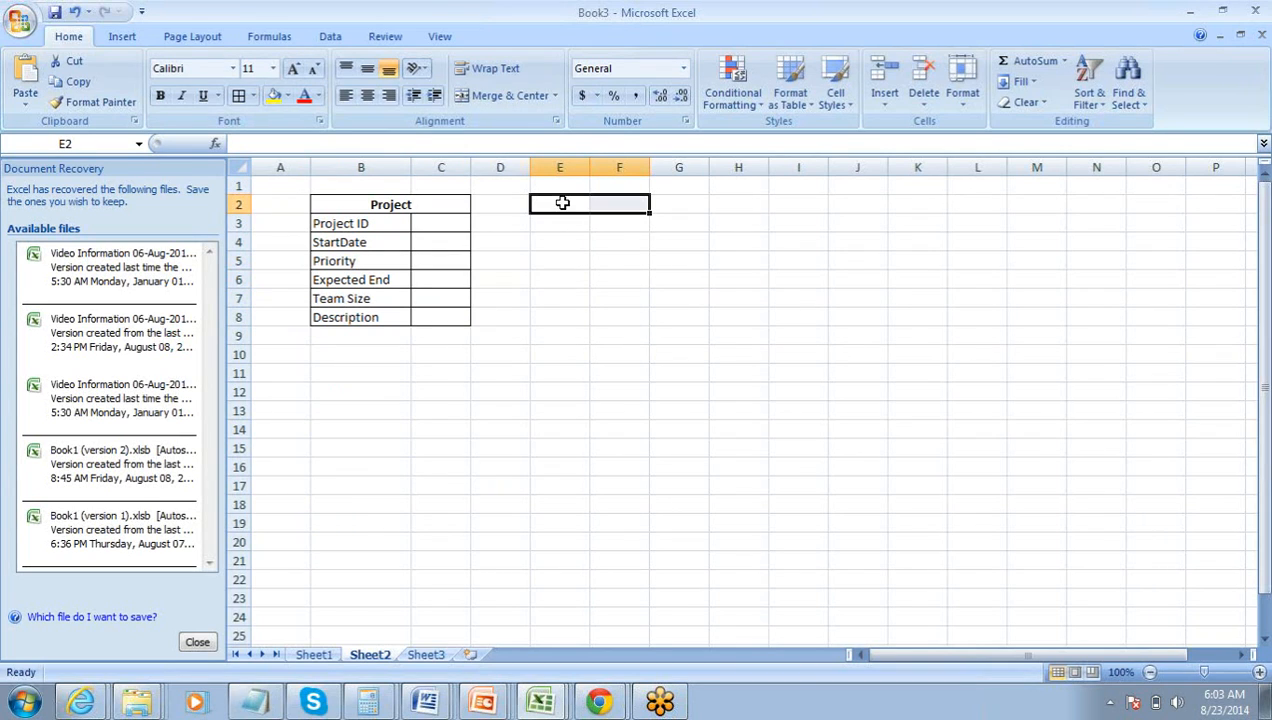
left_click(517, 100)
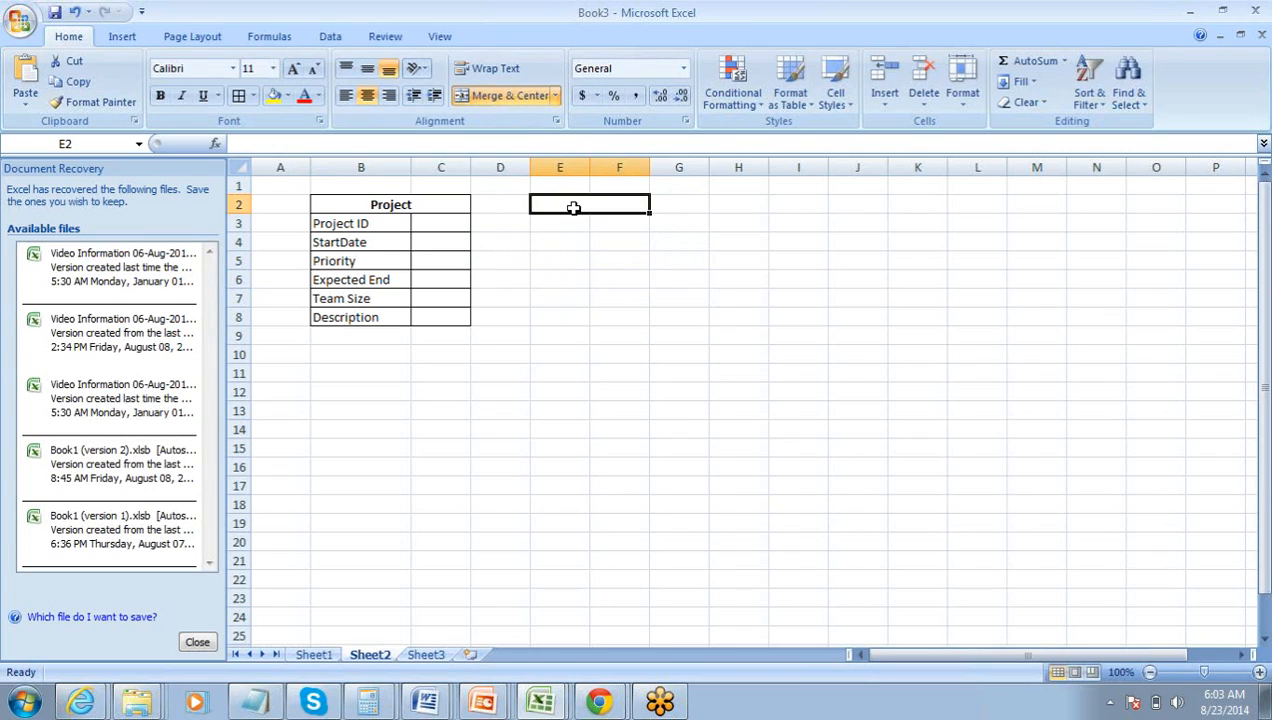
left_click(573, 245)
key("Up")
key("Up")
type("Clients")
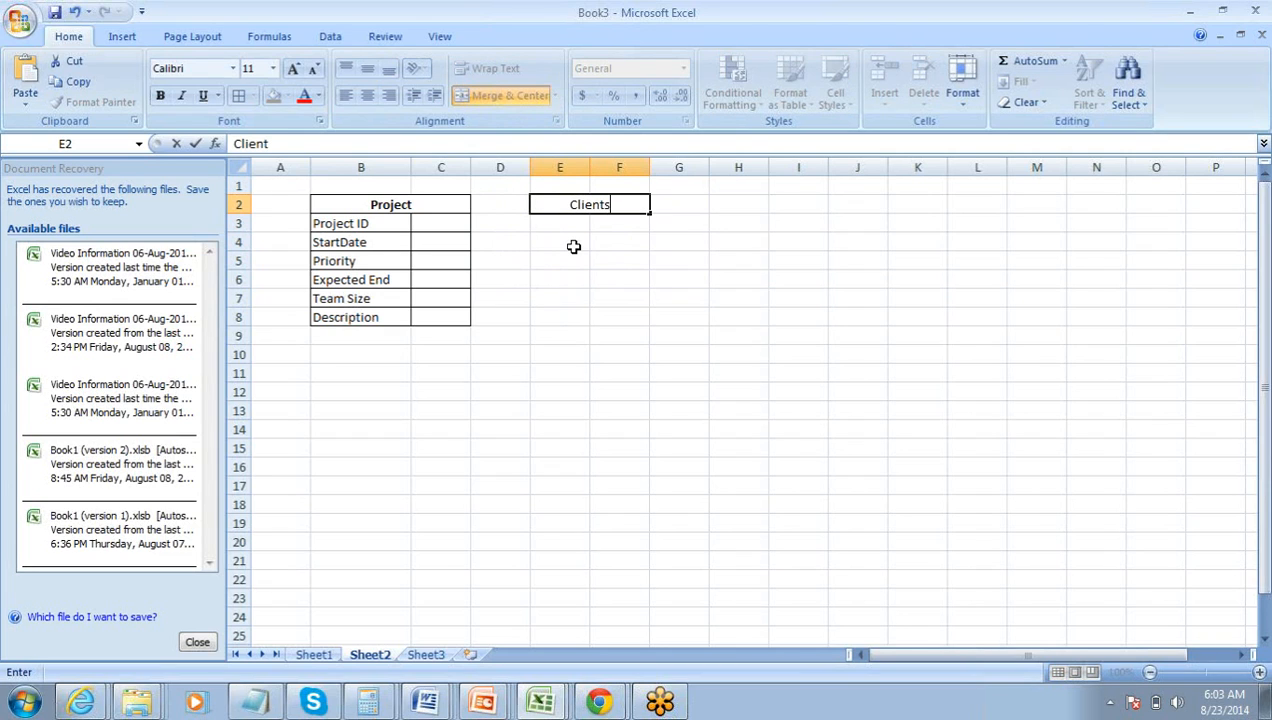
key("BackSpace")
key("ctrl+Return")
key("ctrl+b")
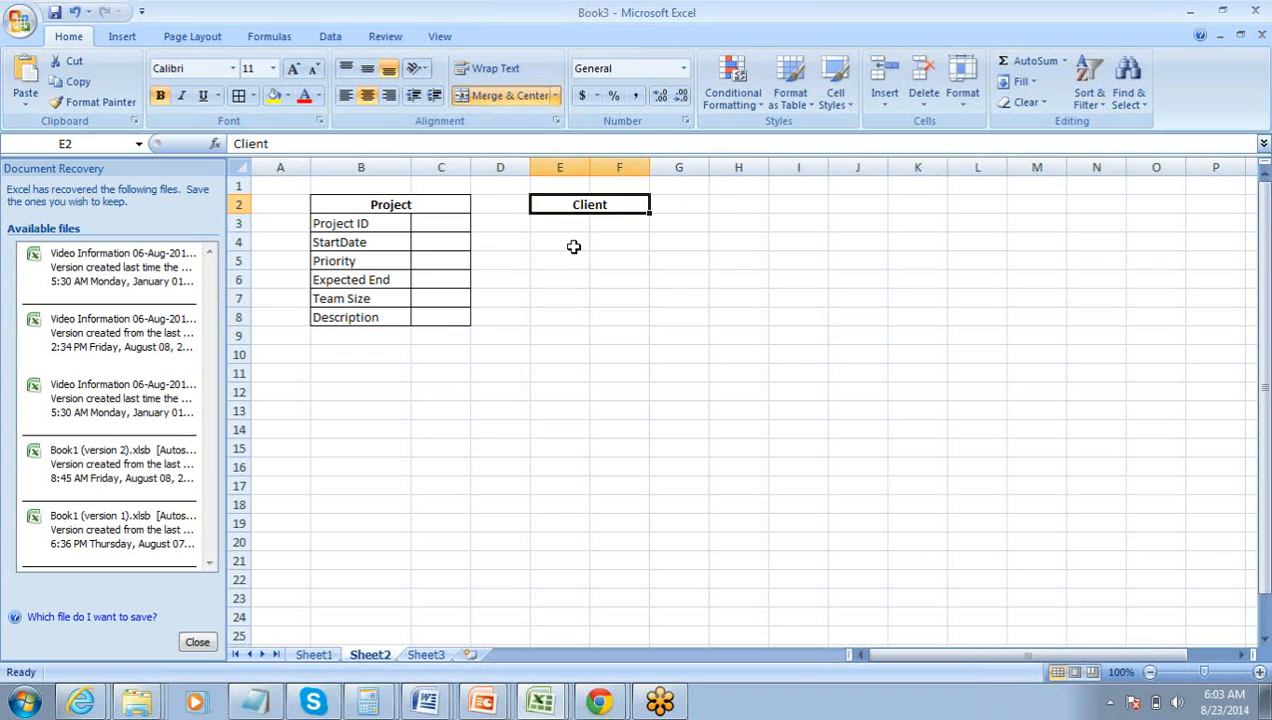
Enter the field label "Client Name" in cell E3, directly under the Client heading
key("Return")
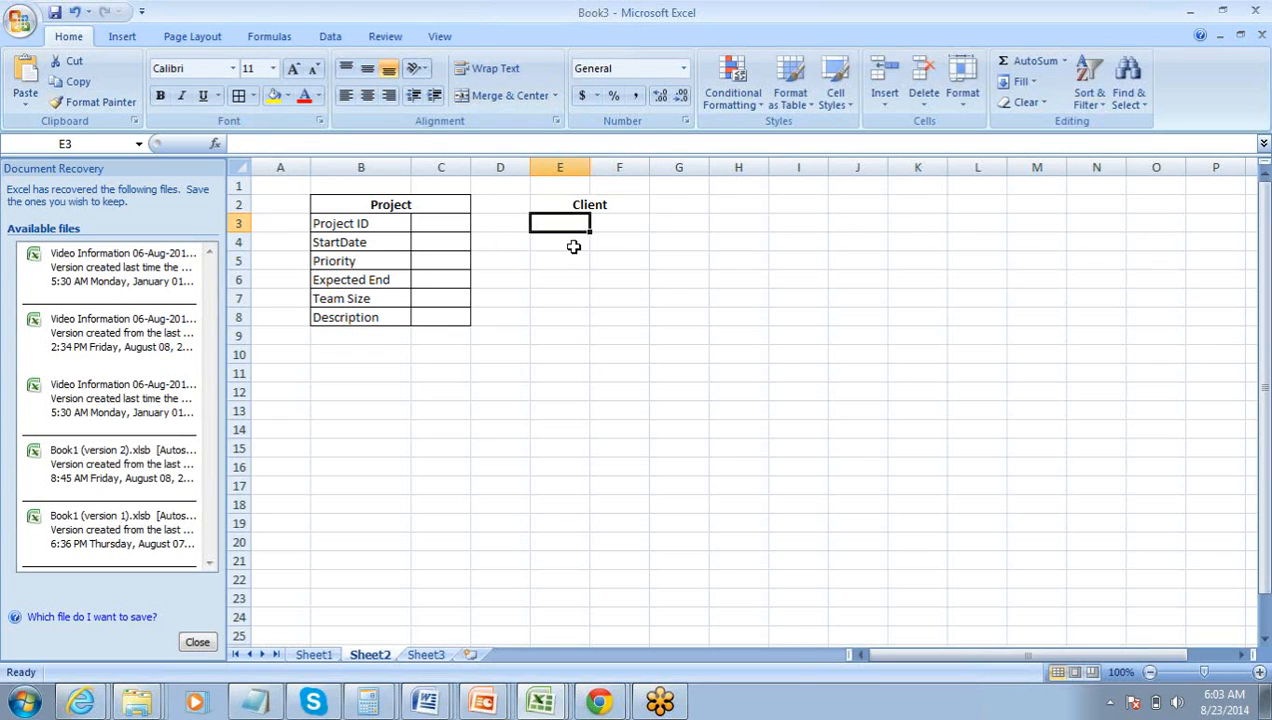
type("Clien")
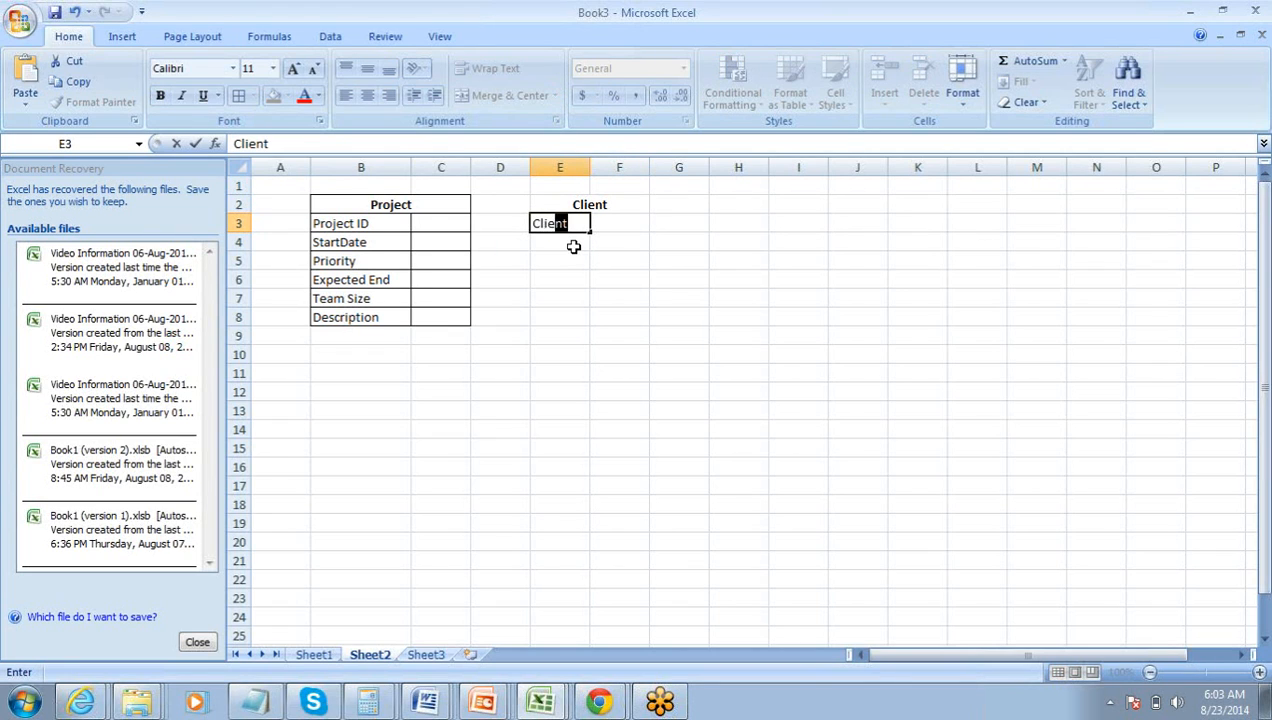
type("t Name")
key("Tab")
key("Up")
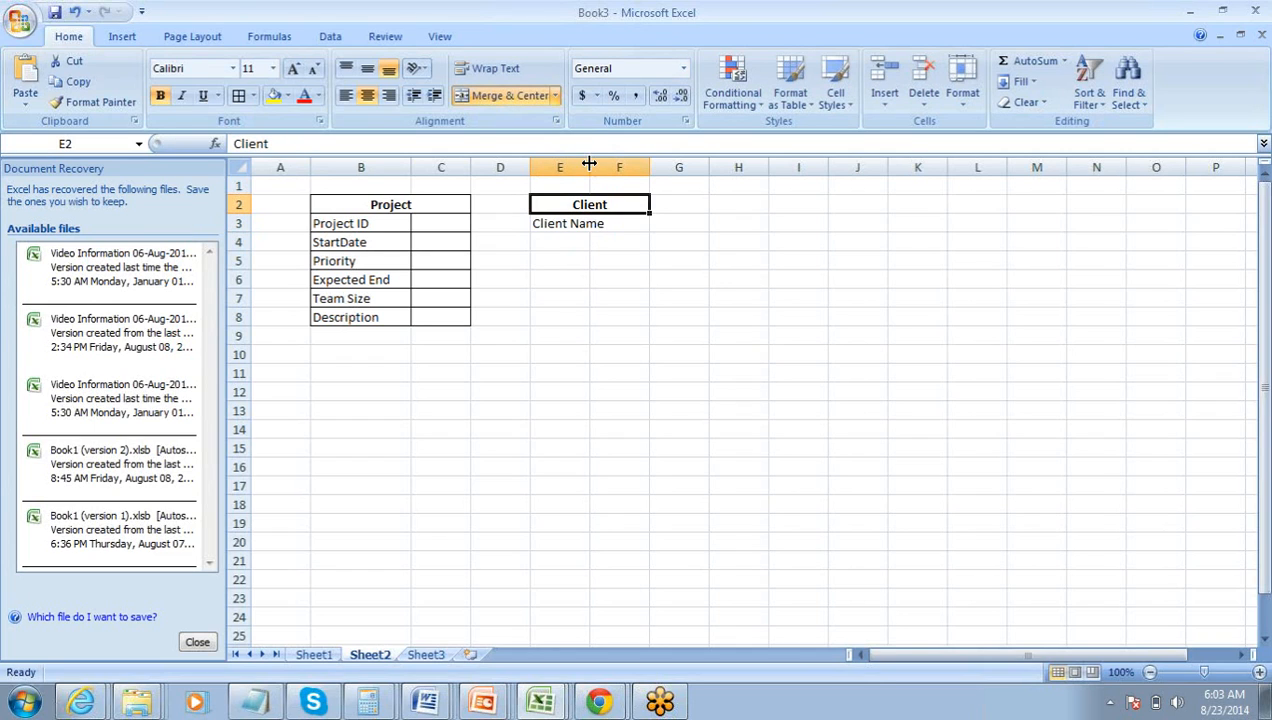
Widen column E and enter the field labels "Website" and "Phone" in cells E4 and E5, below Client Name
left_click_drag(588, 162, 633, 162)
left_click(574, 230)
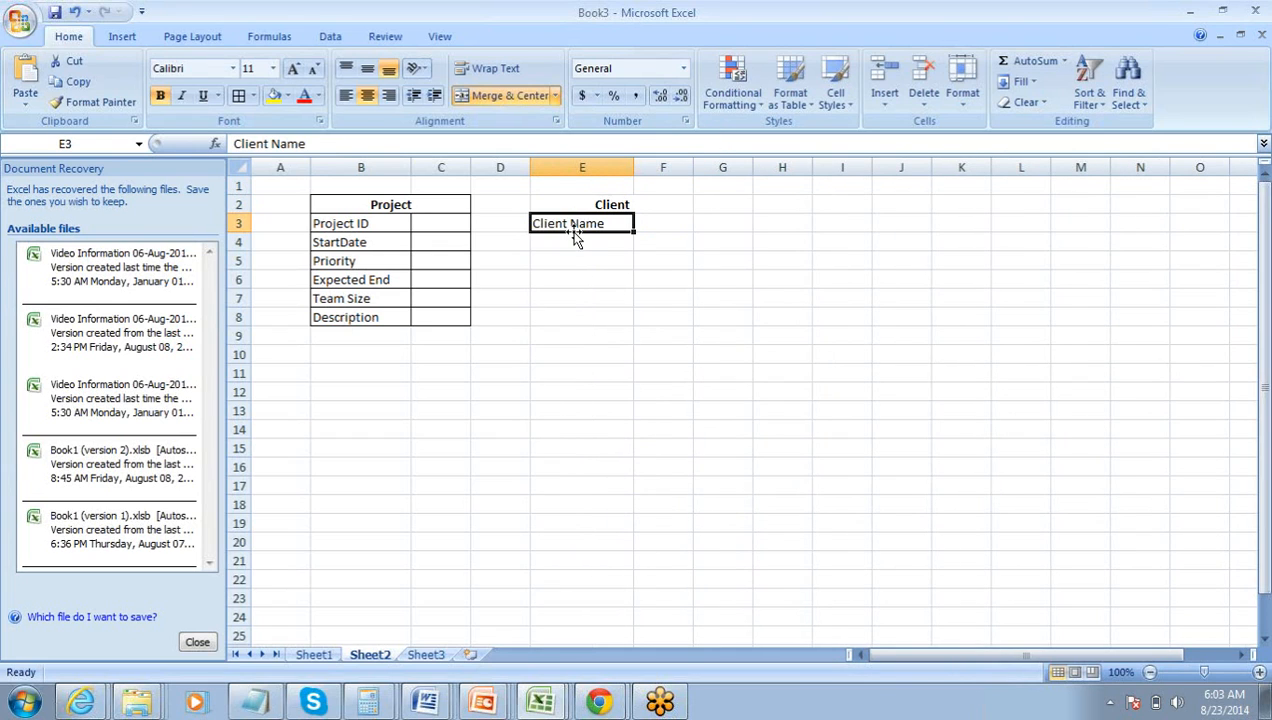
key("Down")
key("Up")
key("Up")
key("Down")
key("Down")
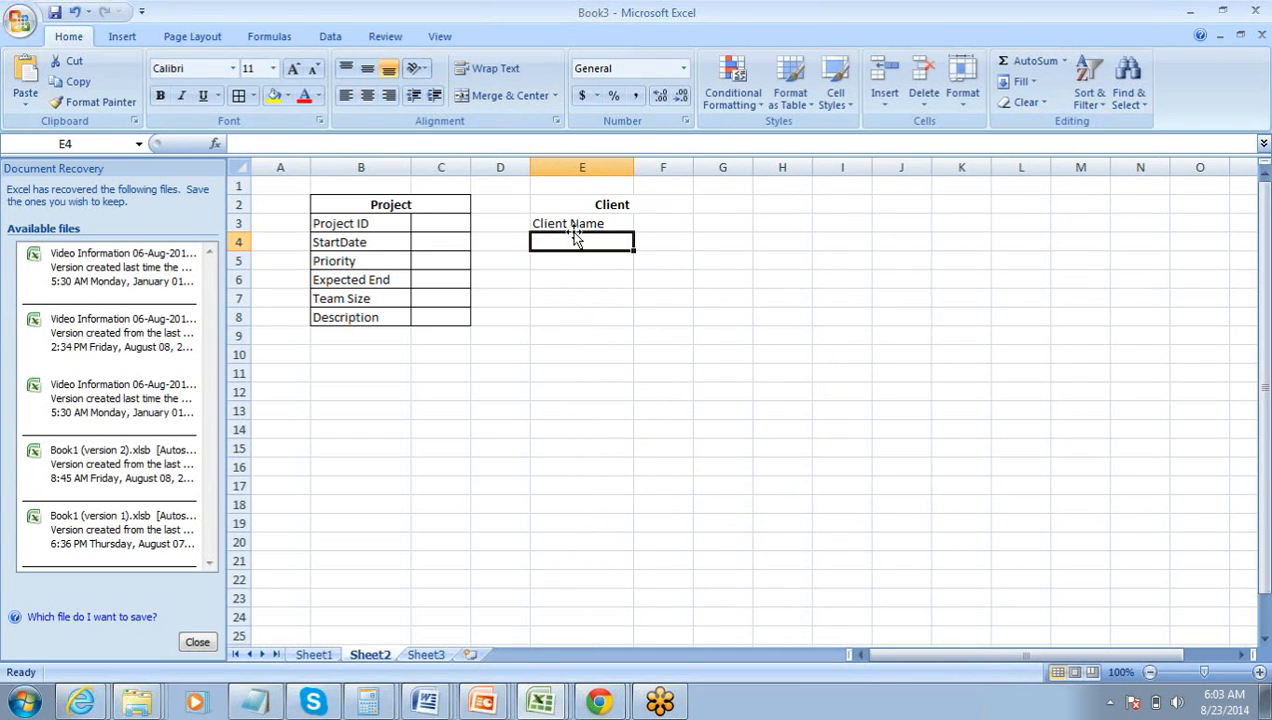
type("Website")
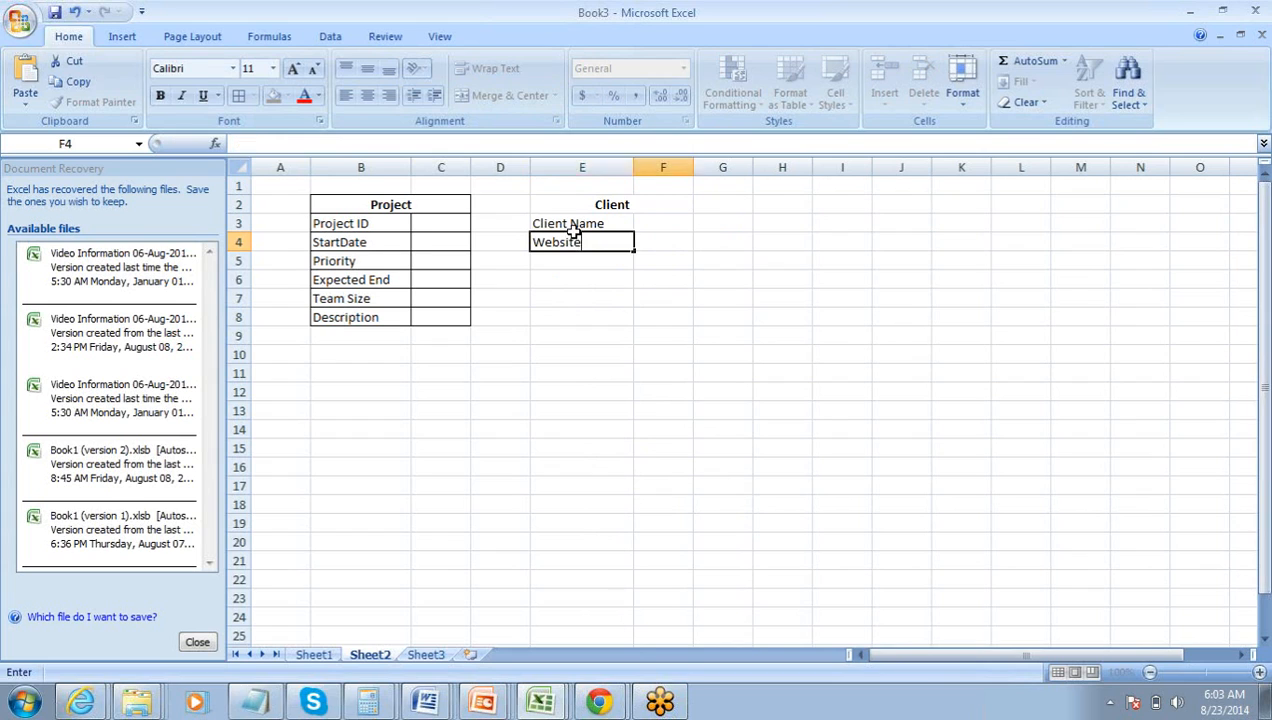
key("Return")
type("Phone")
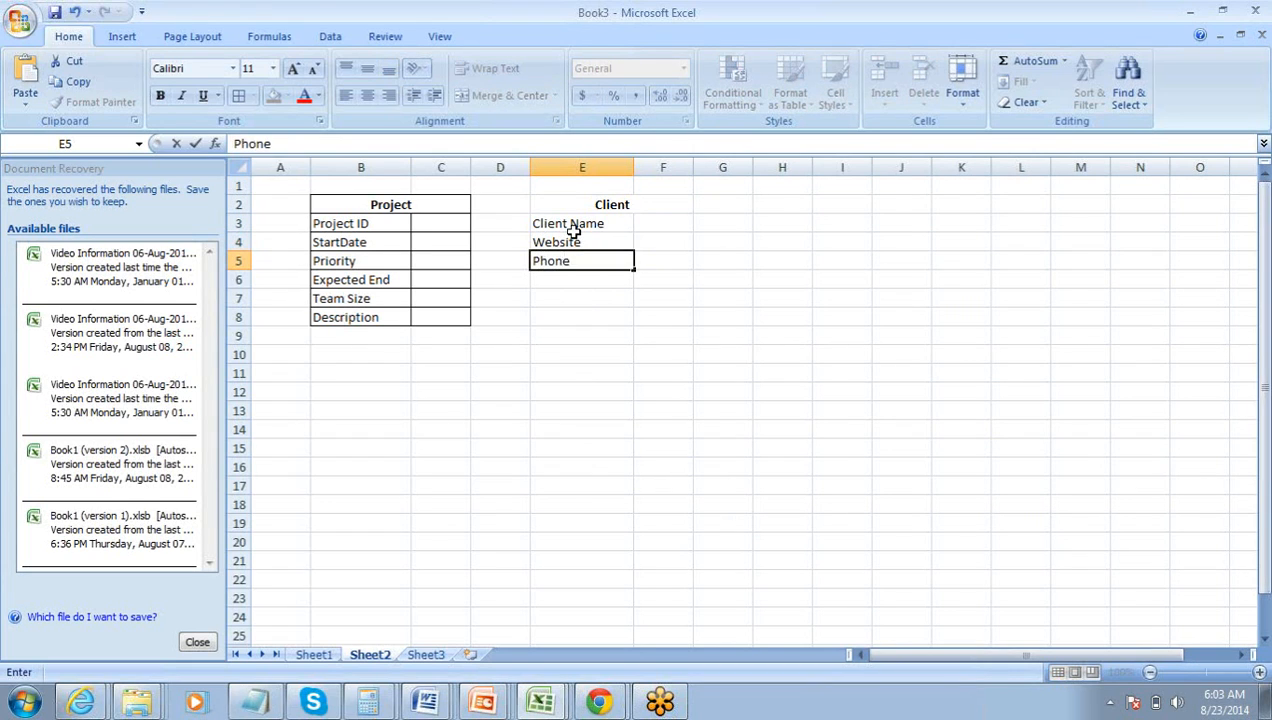
key("Return")
Move the Website and Phone labels down one row to E5:E6 and enter "Street Address" in cell E4
left_click_drag(580, 262, 572, 251)
key("ctrl+c")
left_click(574, 243)
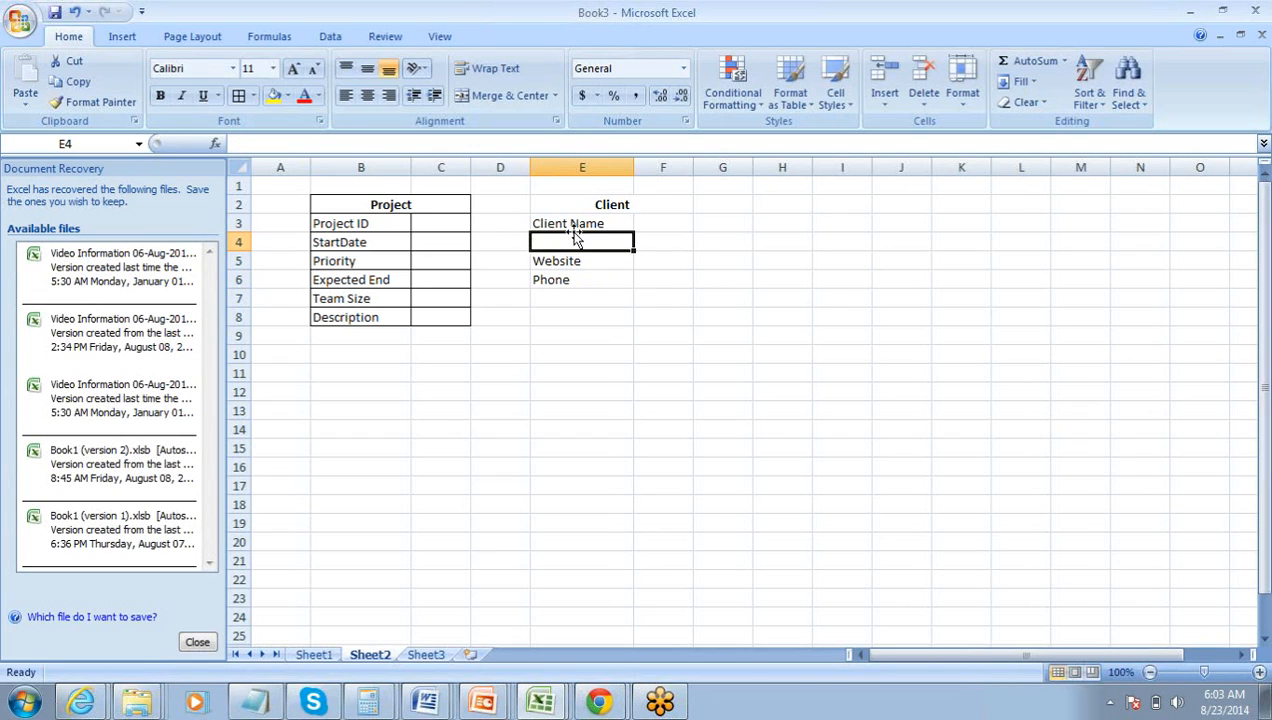
type("Street Address")
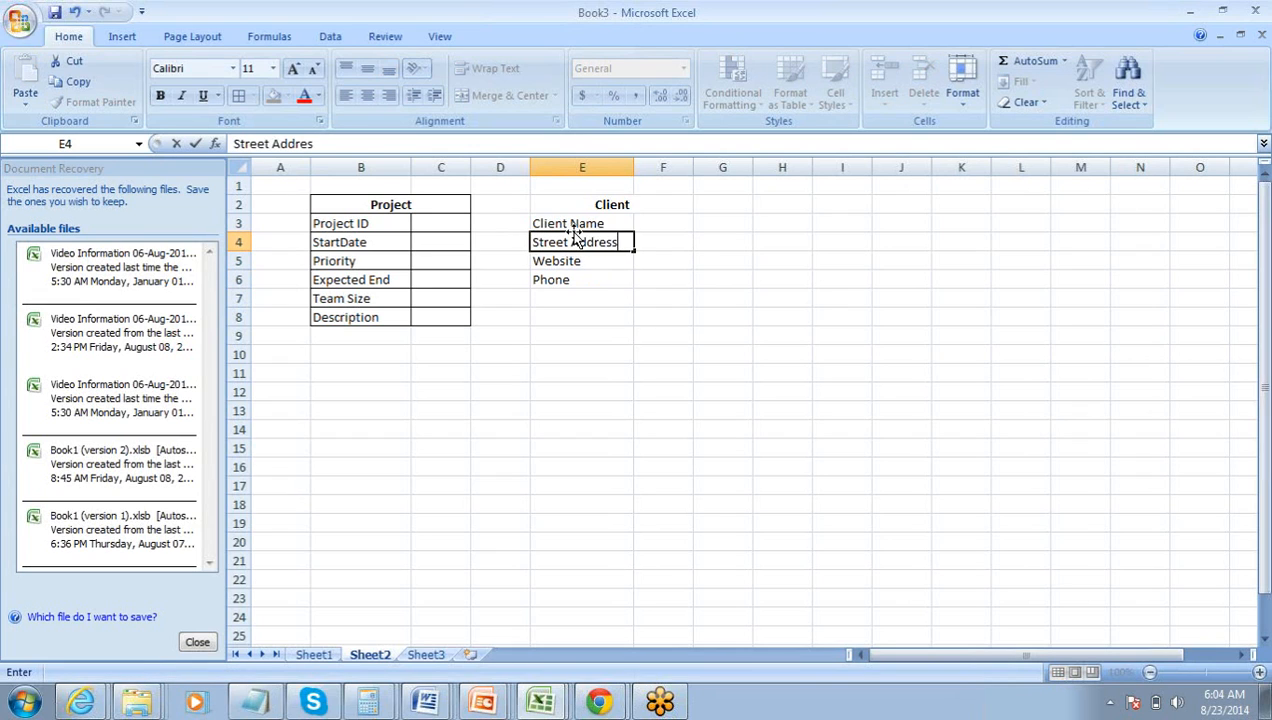
key("Tab")
Move the Website and Phone labels down one row to E6:E7 and enter "City" in cell E5
key("Left")
key("Down")
key("shift+Down")
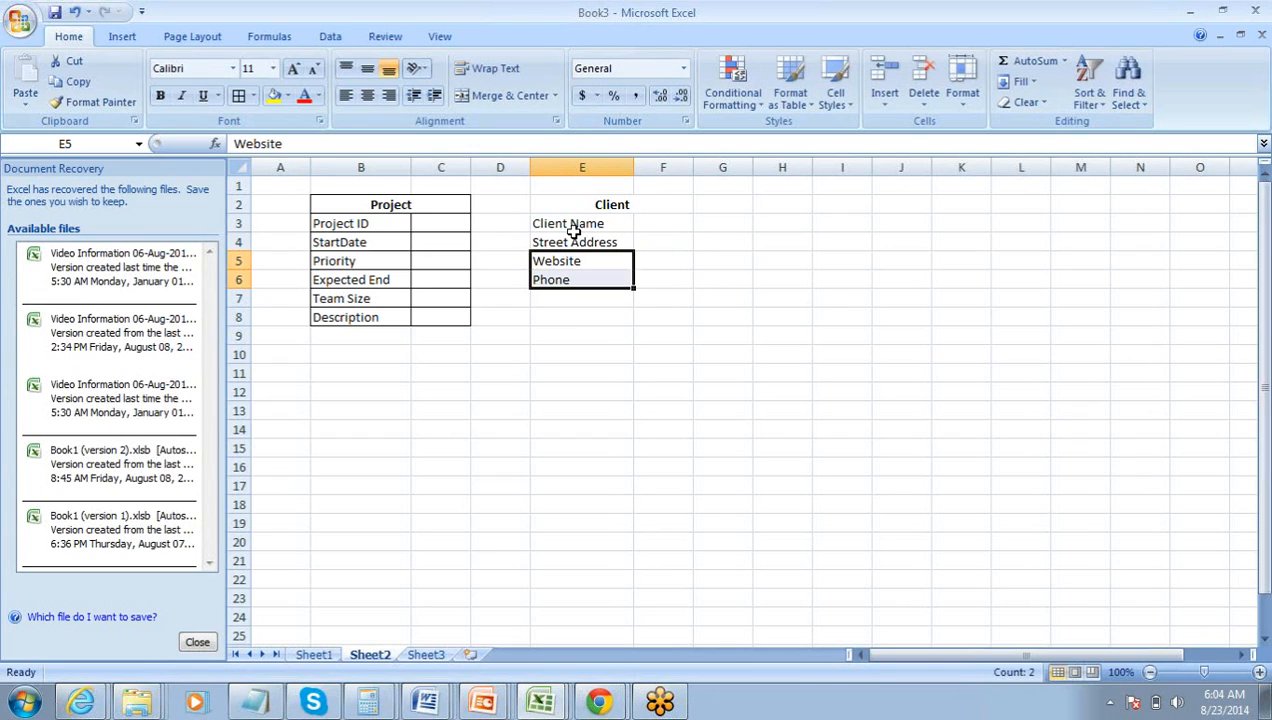
key("ctrl+x")
key("Down")
key("ctrl+v")
key("Up")
type("City")
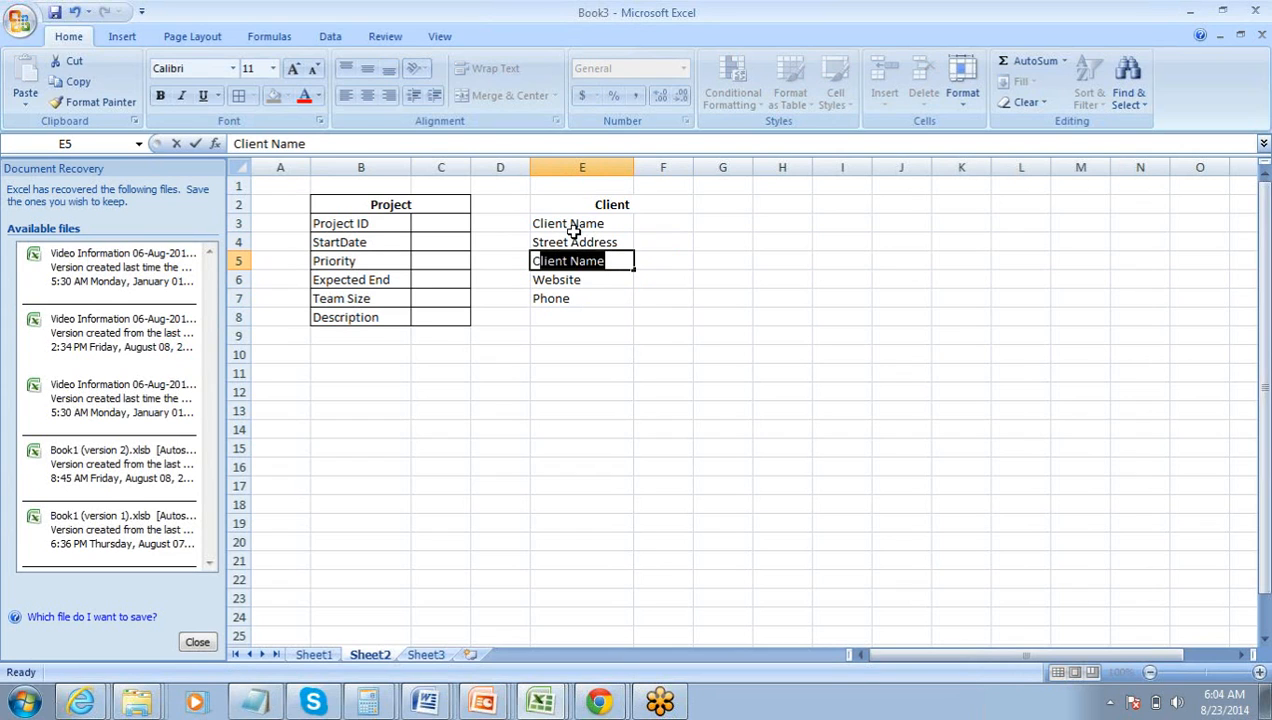
key("Tab")
Move the Website and Phone labels down one row to E7:E8 and enter "Country" in cell E6
key("Down")
key("Left")
key("shift+Down")
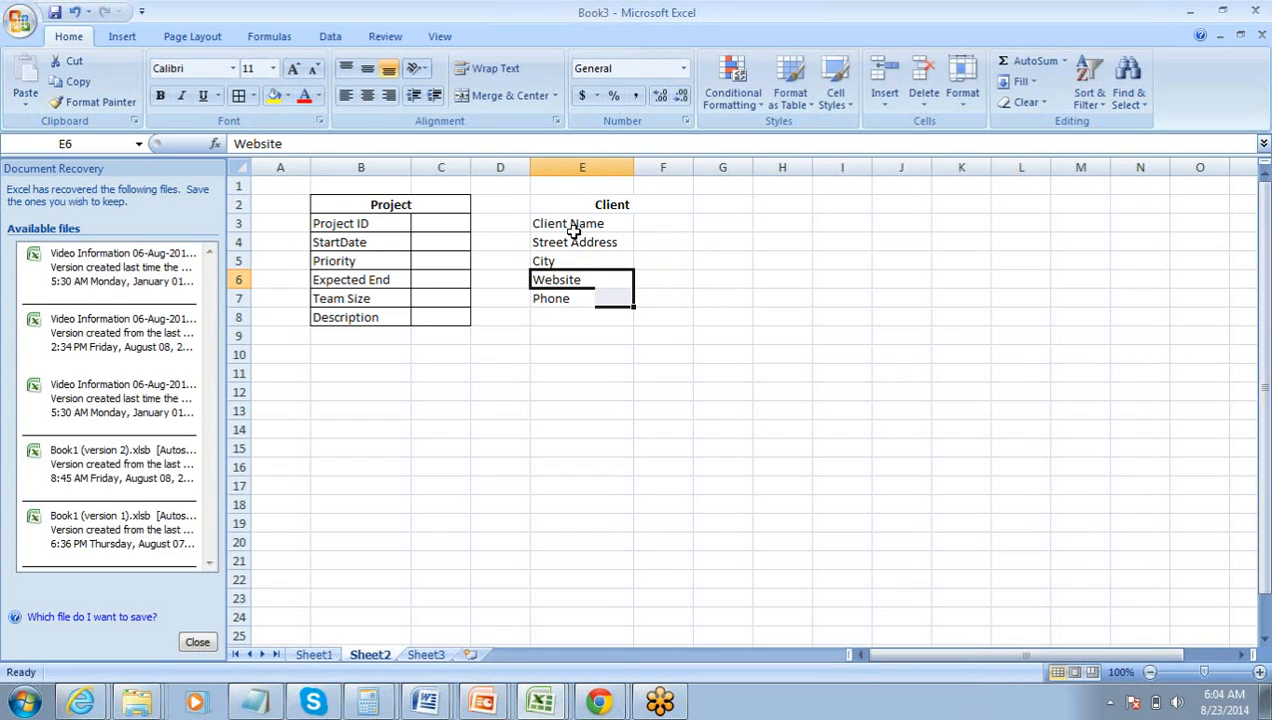
key("ctrl+x")
key("Down")
key("ctrl+v")
key("Up")
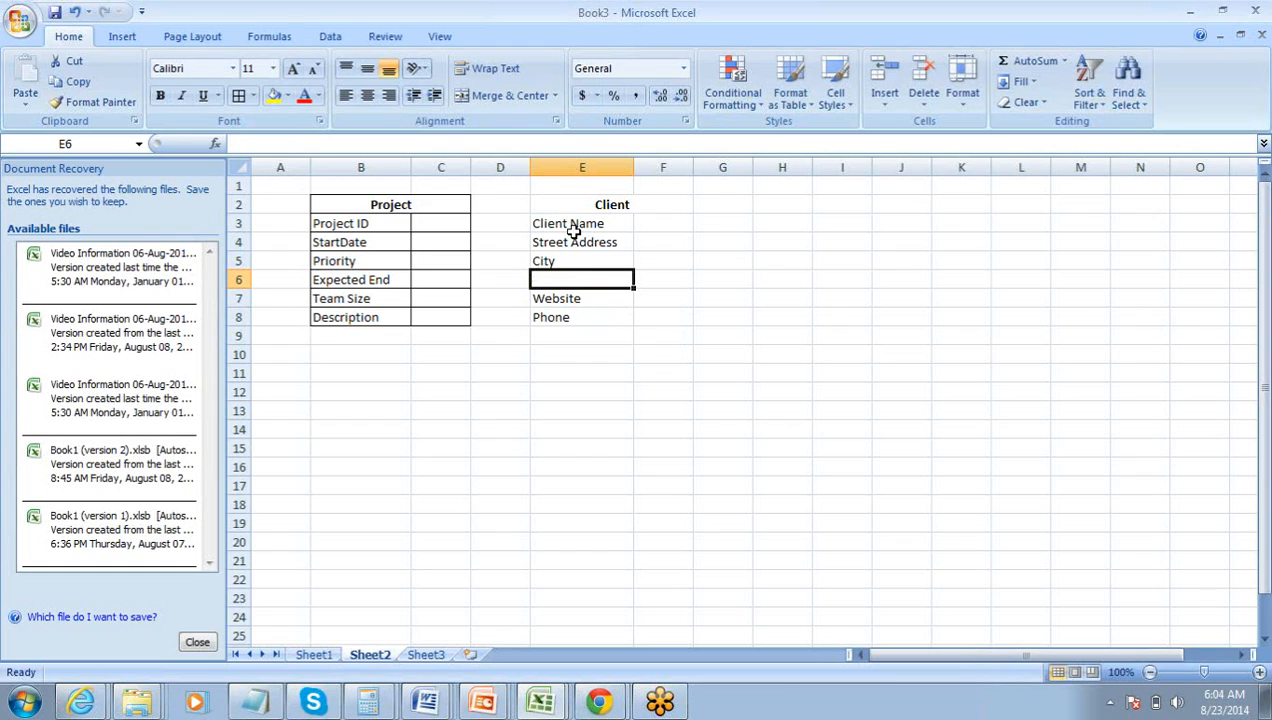
type("Country")
key("Up")
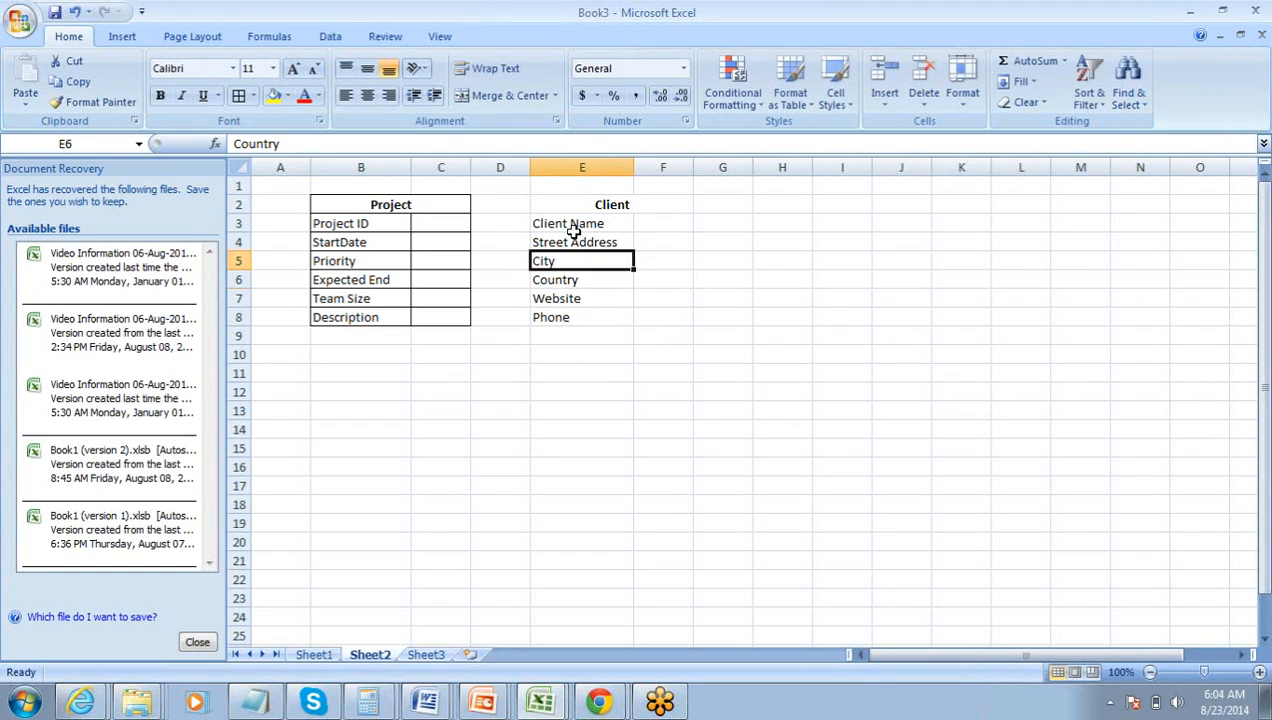
Apply All Borders to the Client table in cells E2:F8
key("Up")
key("Up")
key("Up")
key("shift+Right")
key("Down")
key("Down")
key("Down")
key("Down")
key("Down")
key("Down")
key("Up")
key("Up")
key("Up")
key("Up")
key("Up")
key("Up")
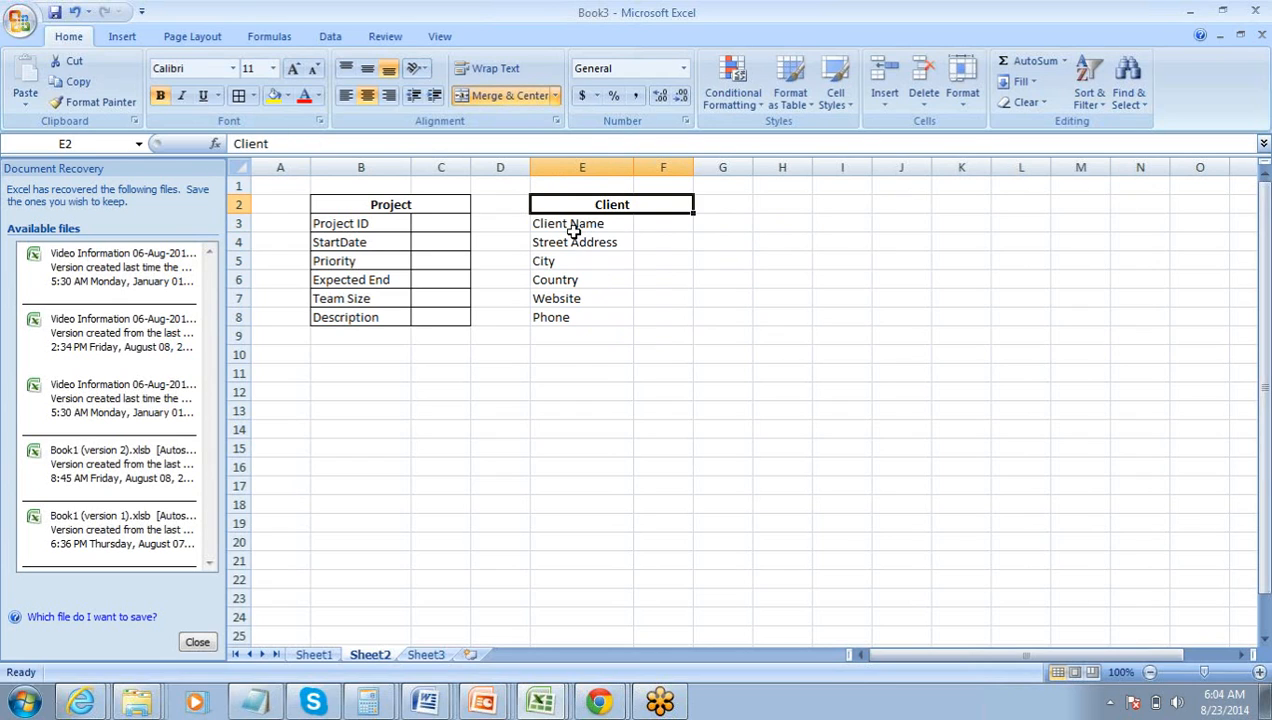
key("shift+Down")
key("shift+Down")
key("shift+Down")
key("shift+Down")
key("shift+Down")
key("shift+Down")
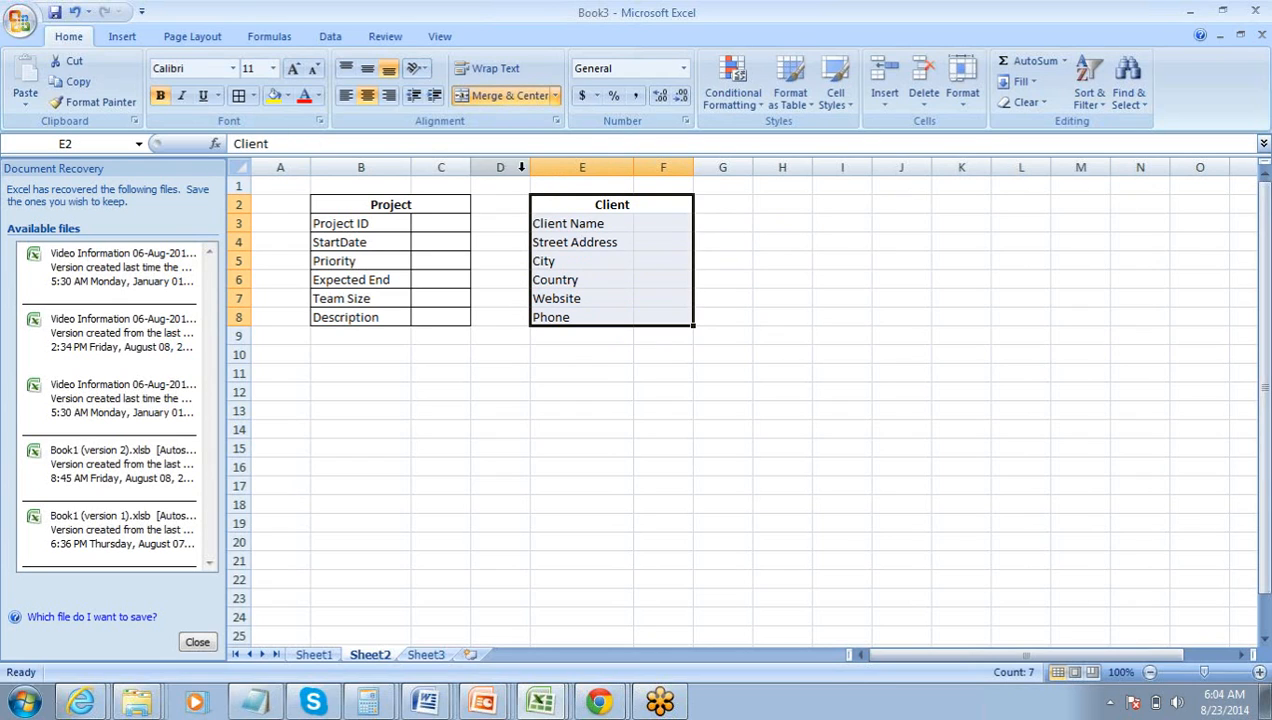
left_click(239, 98)
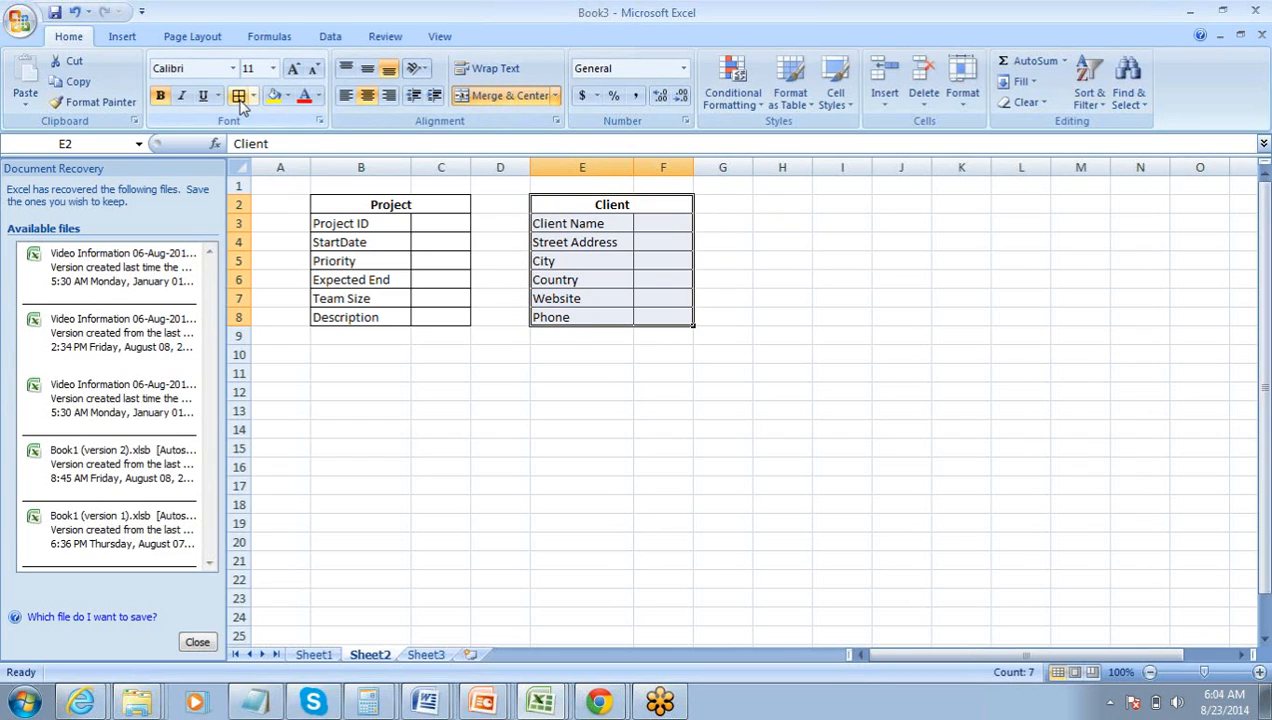
left_click(380, 295)
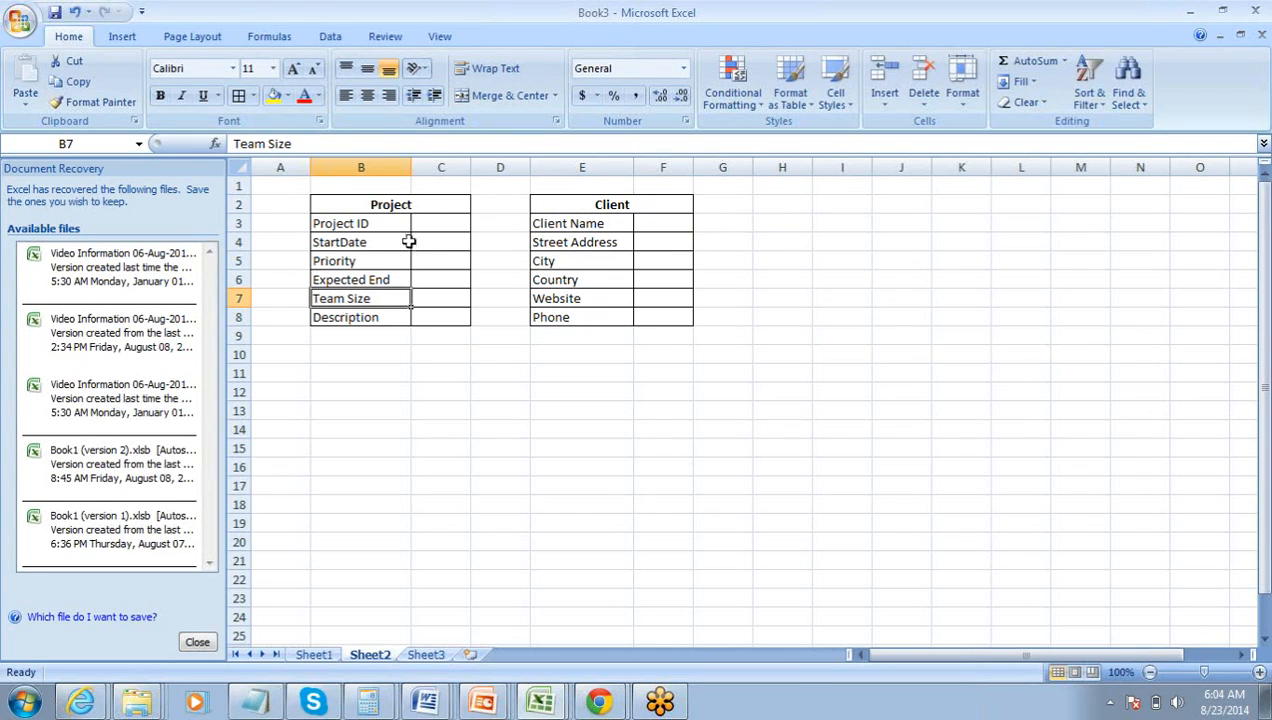
left_click_drag(420, 225, 428, 317)
left_click(428, 317)
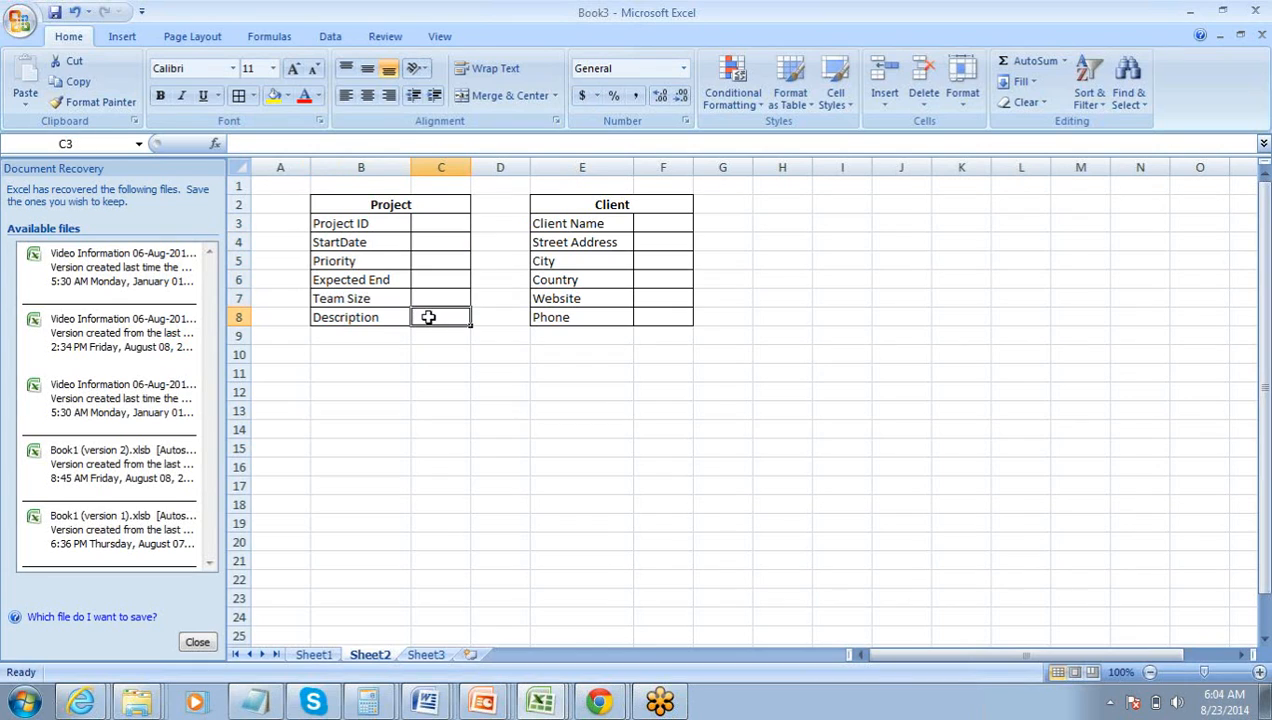
key("Up")
key("Up")
key("Up")
key("Up")
key("Up")
key("Left")
key("Left")
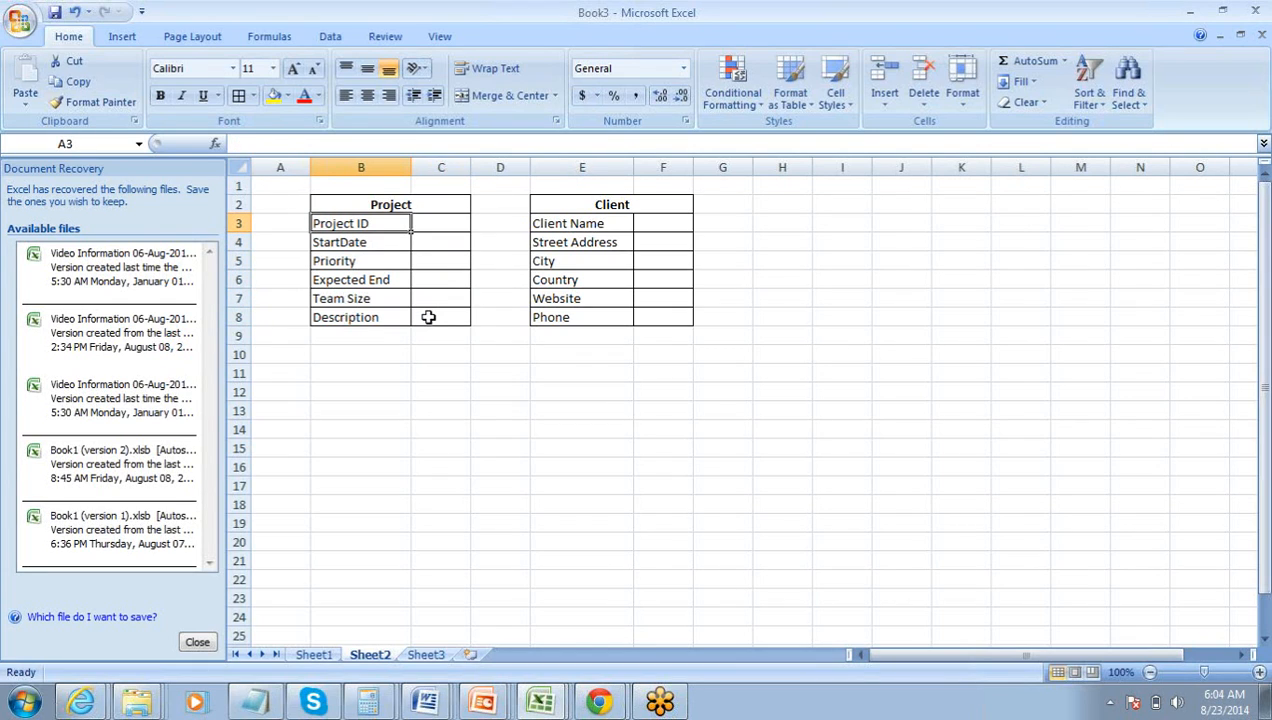
key("Right")
key("Right")
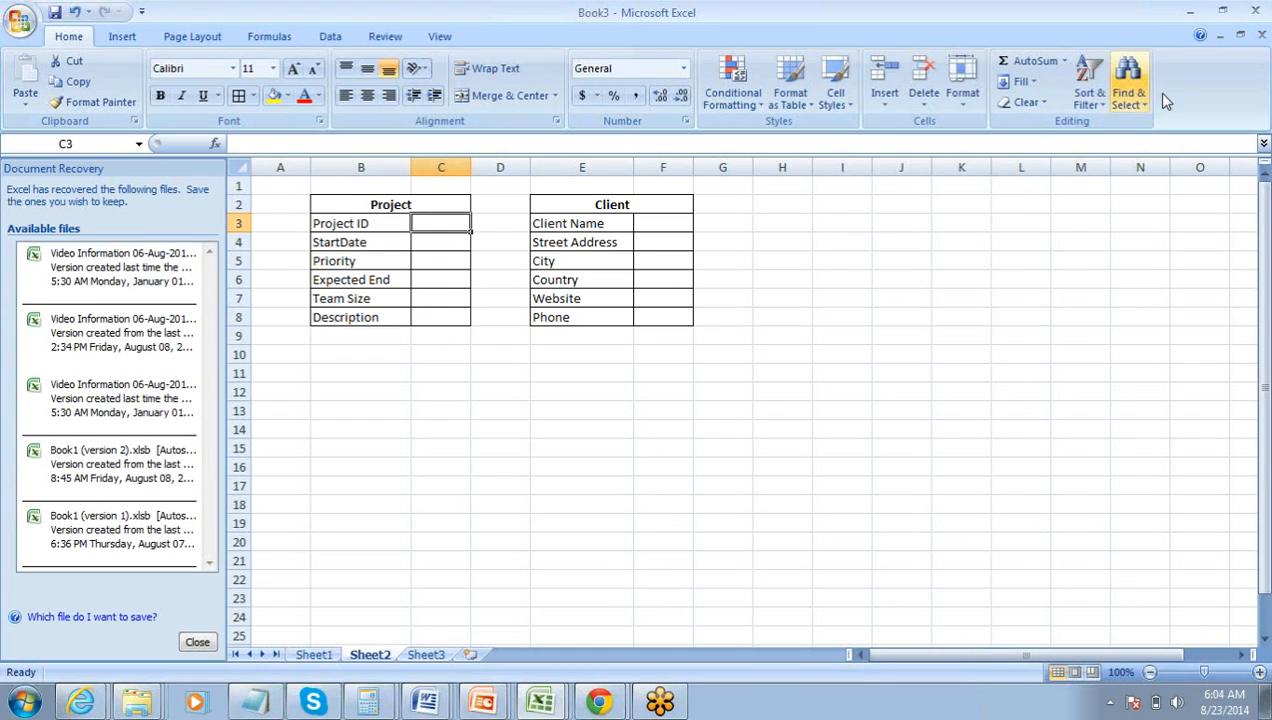
left_click(1245, 49)
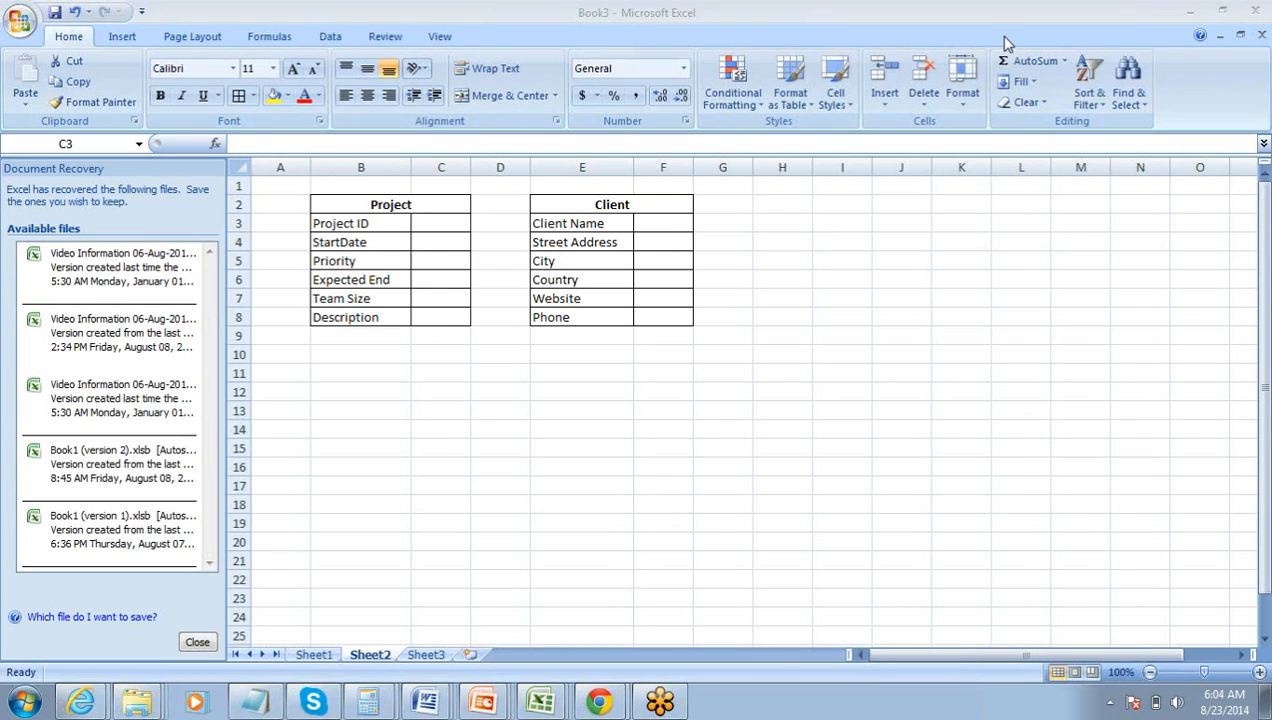
left_click(418, 223)
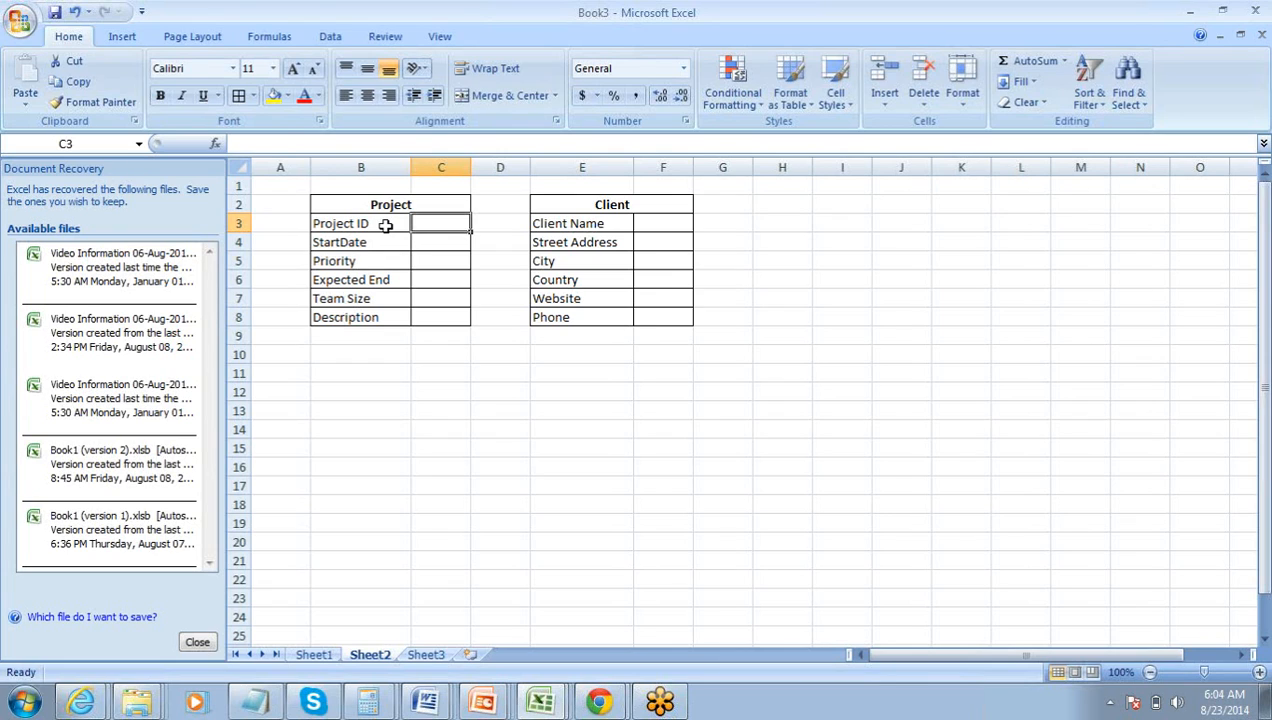
key("Left")
key("Down")
key("Up")
key("Right")
key("Return")
type("String")
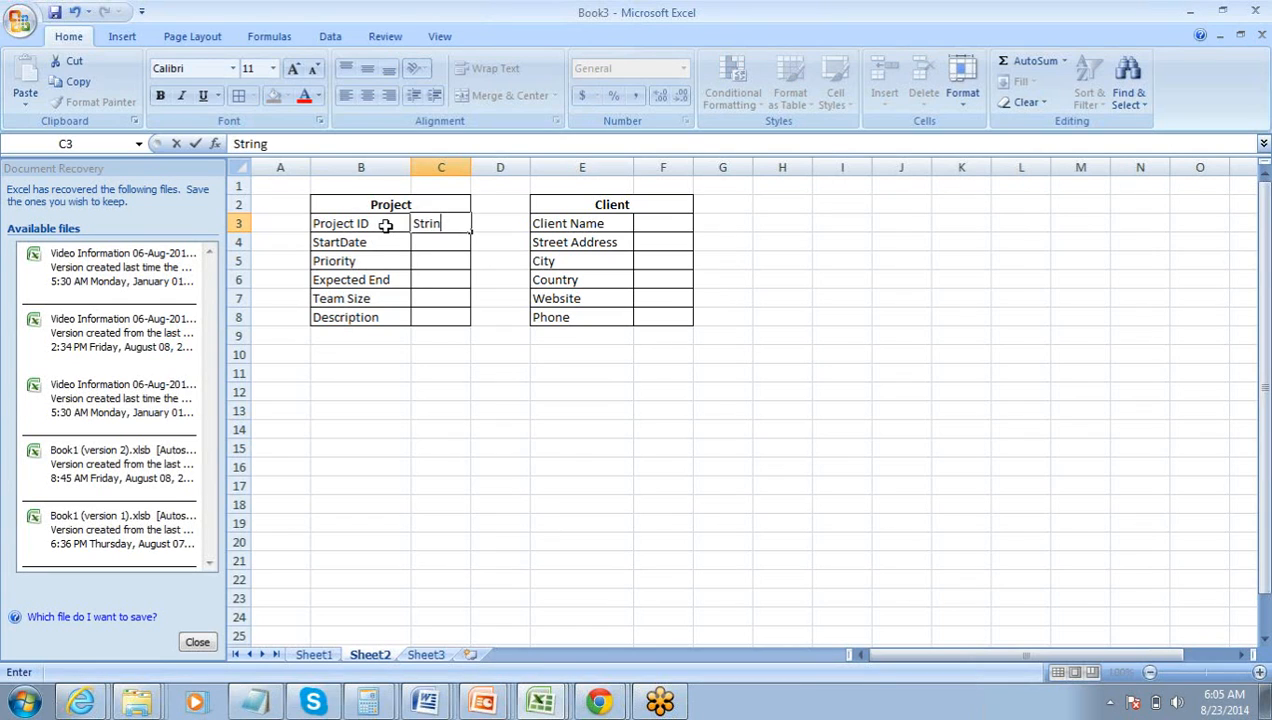
key("BackSpace")
key("BackSpace")
key("BackSpace")
key("BackSpace")
key("BackSpace")
key("BackSpace")
Enter the data types "Text" for Project ID in cell C3 and "Date" for StartDate in cell C4
type("Text")
key("Tab")
key("Return")
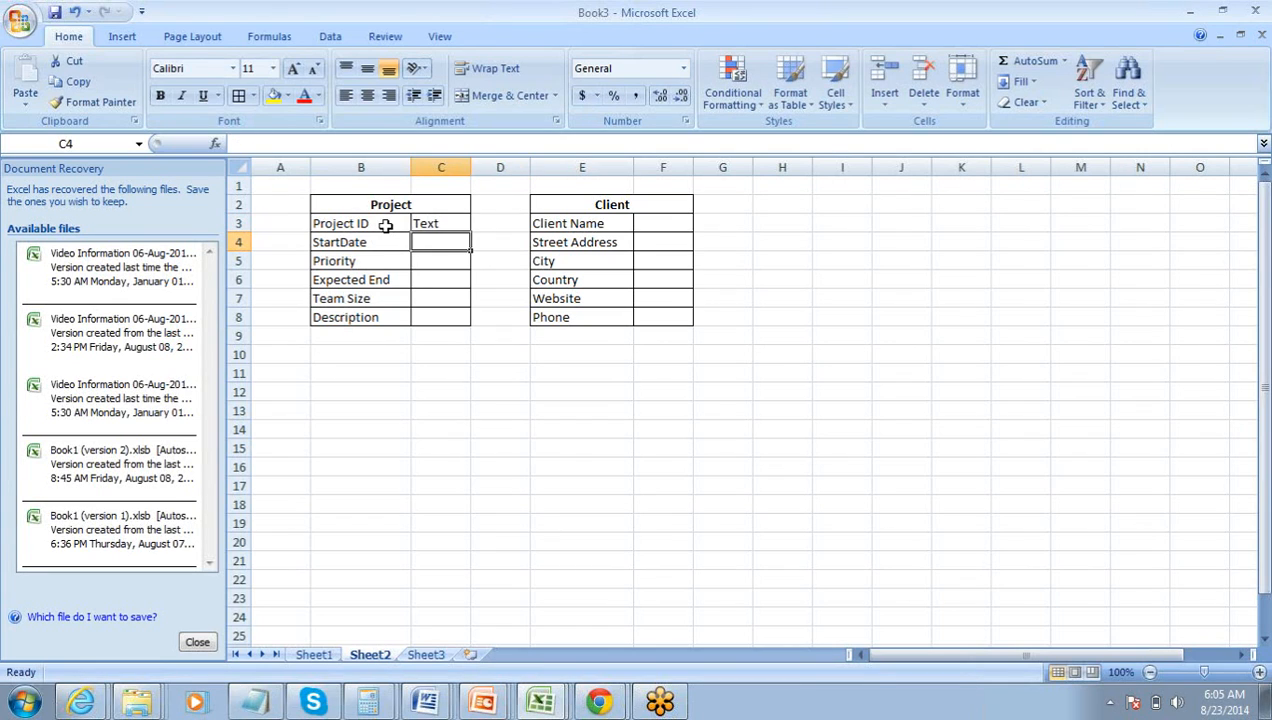
key("Up")
key("Left")
key("Down")
key("Right")
type("Date")
key("Return")
Enter the data types "Picklist" for Priority in cell C5 and "Date" for Expected End in cell C6
key("Left")
key("Right")
type("Pic")
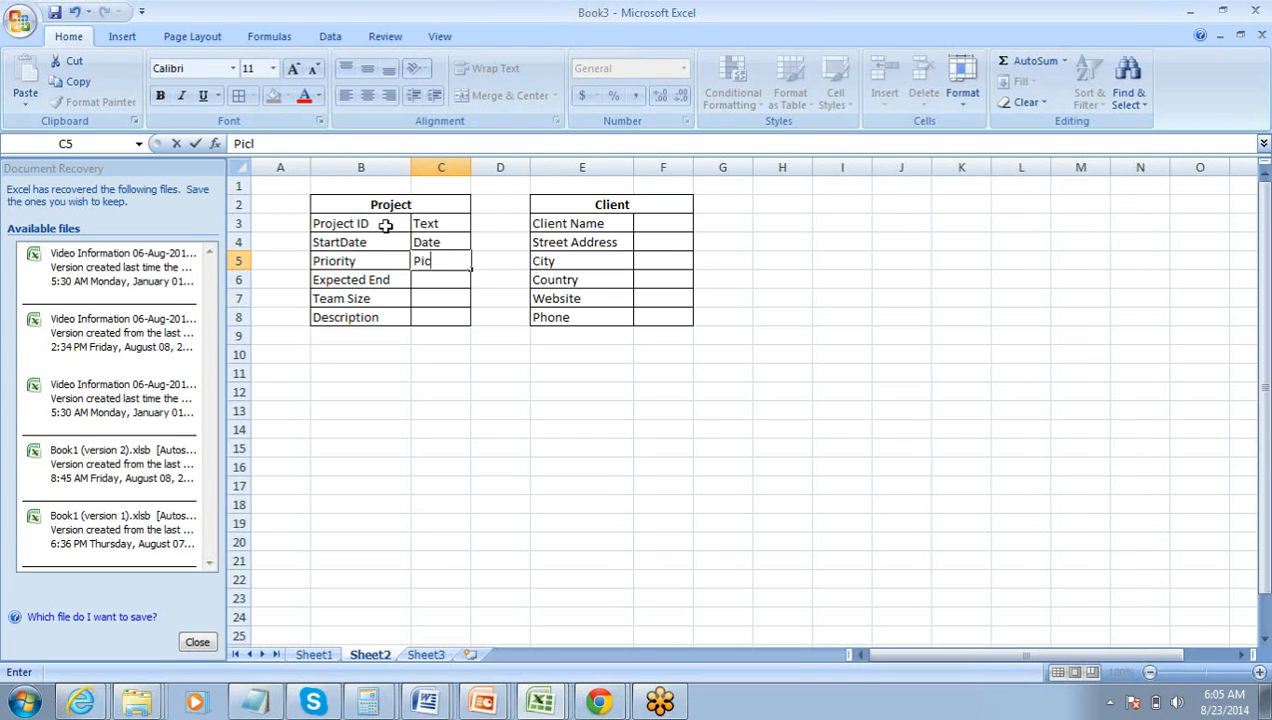
type("klist")
key("Return")
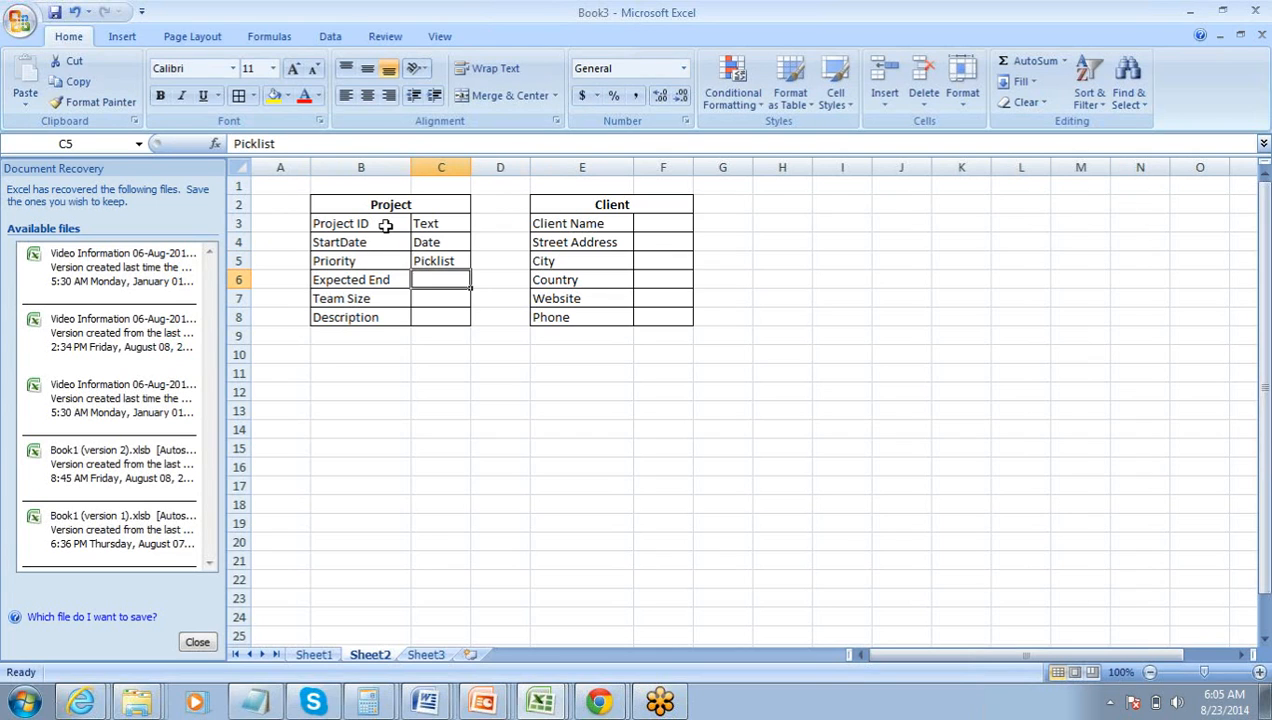
key("Left")
key("Right")
type("Da")
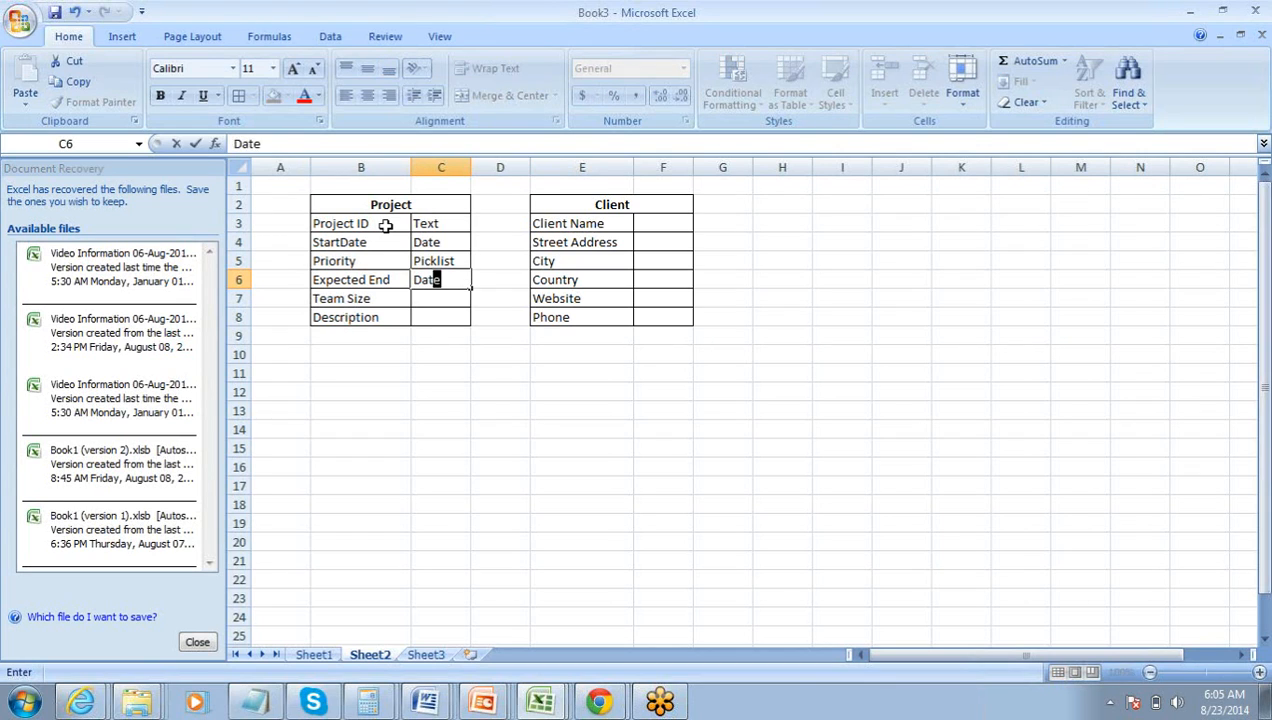
type("t")
key("Return")
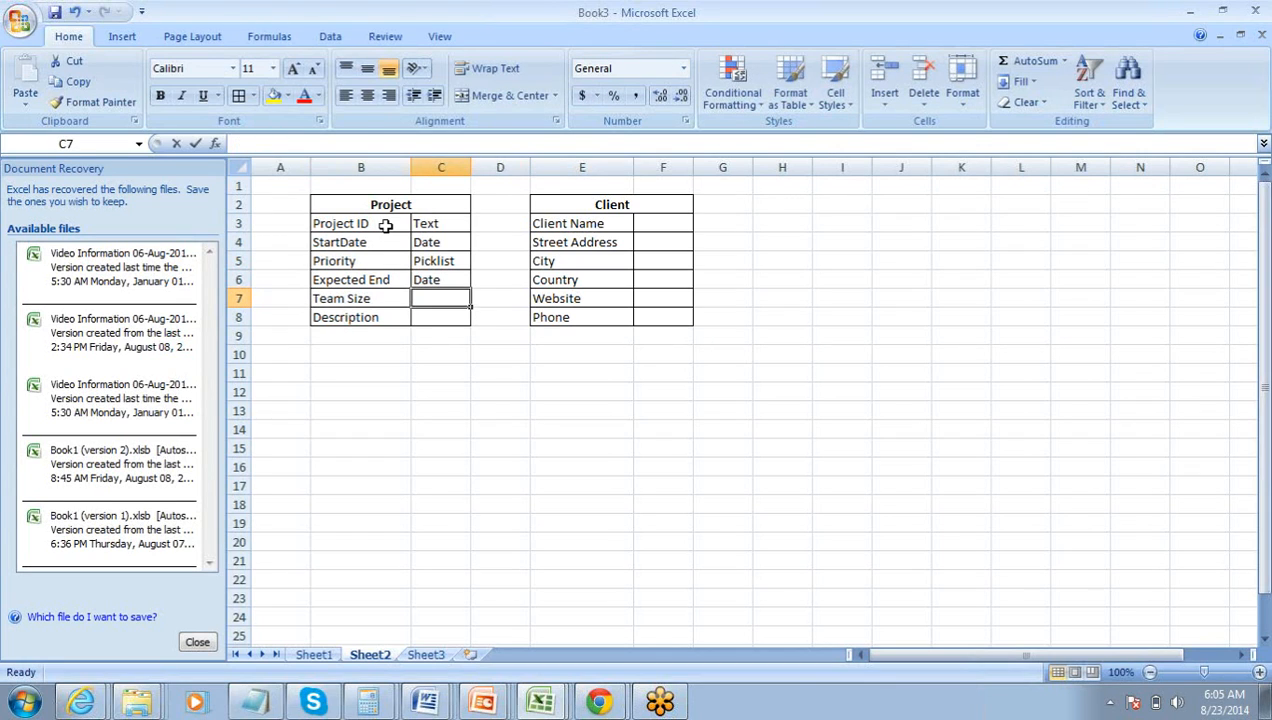
Enter the data types "Number" for Team Size in cell C7 and "TextArea" for Description in cell C8
type("Number")
key("Return")
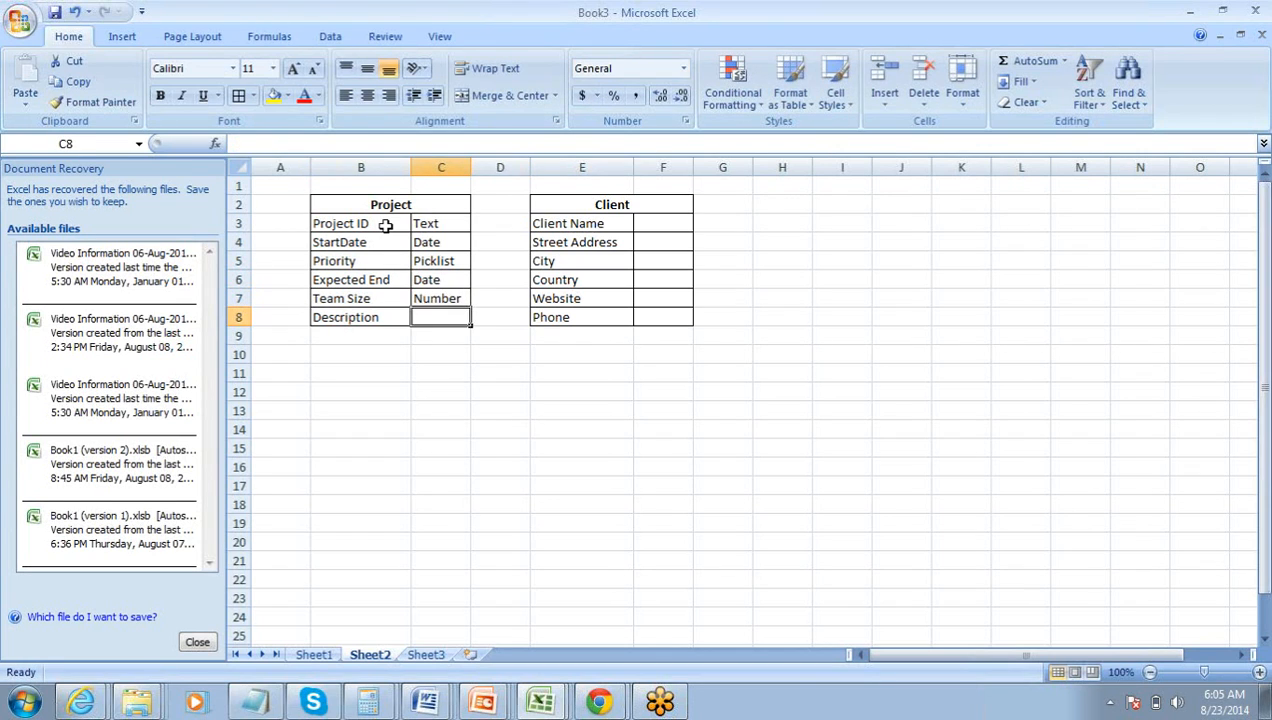
type("TextArea")
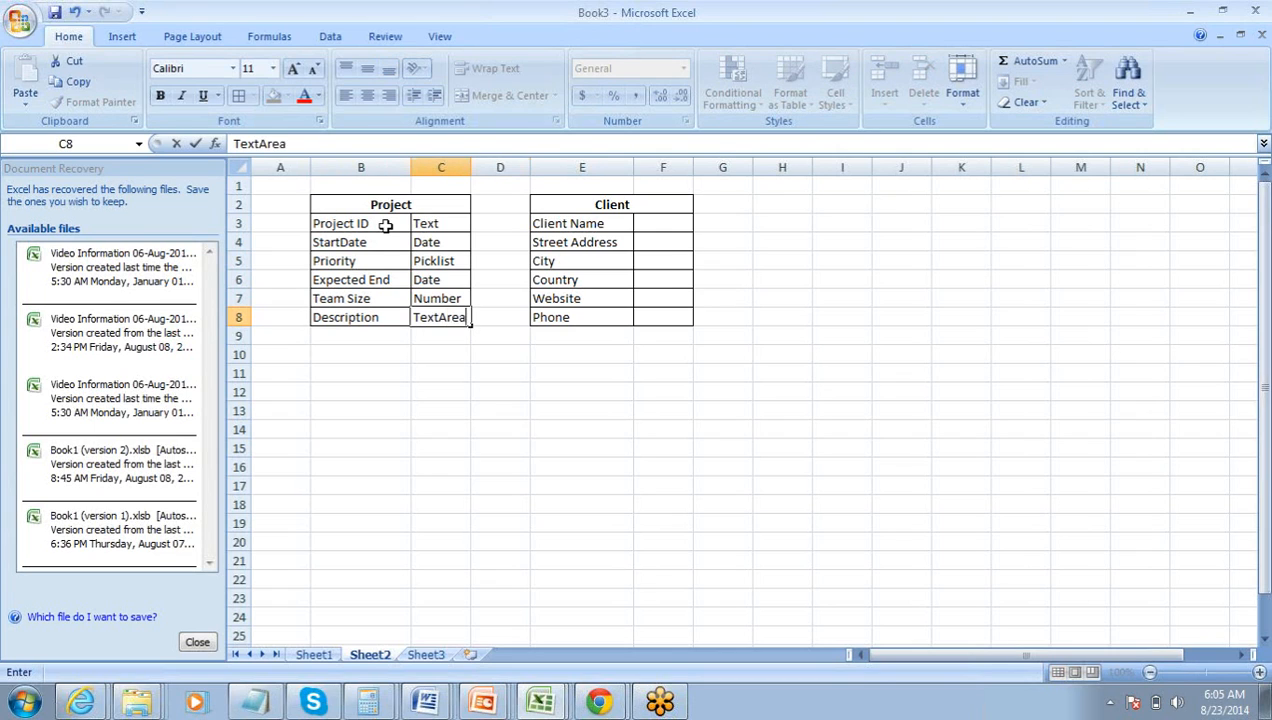
key("Tab")
Enter the data type "Text" for both Client Name and Street Address in cells F3 and F4 of the Client table
key("Left")
key("Up")
key("Up")
key("Up")
key("Up")
key("Right")
key("Right")
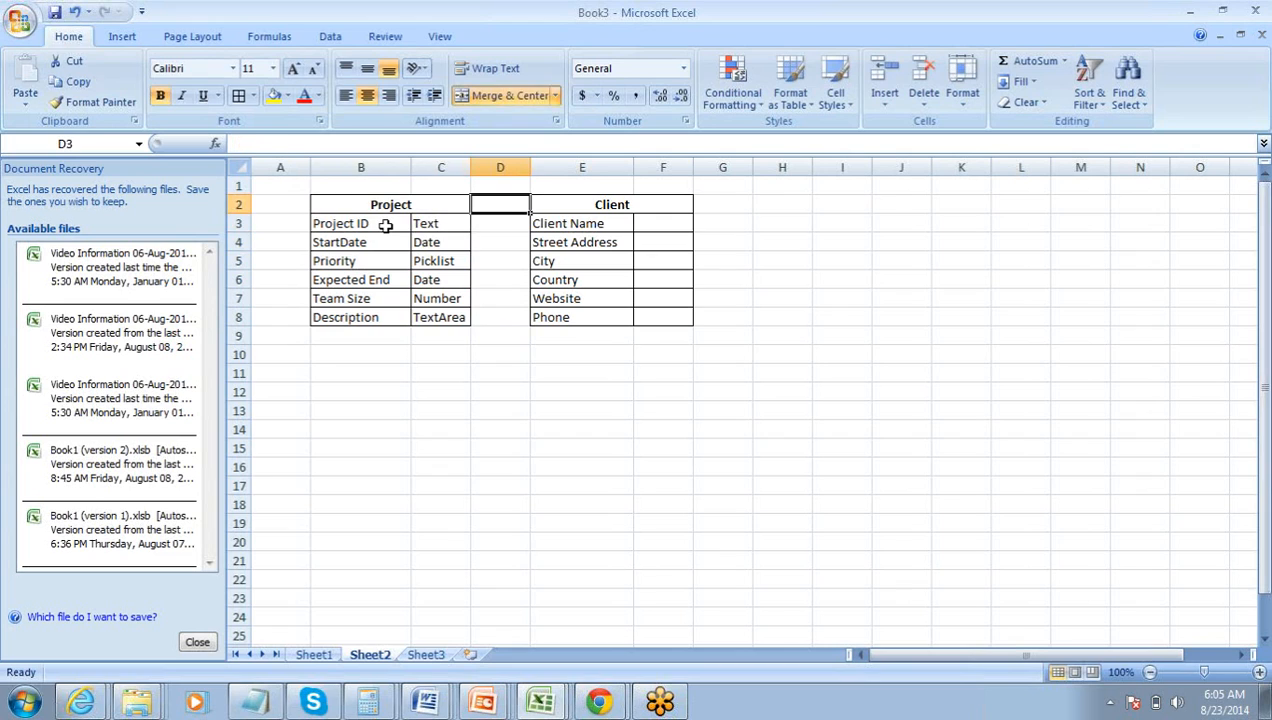
key("Down")
key("Up")
key("Right")
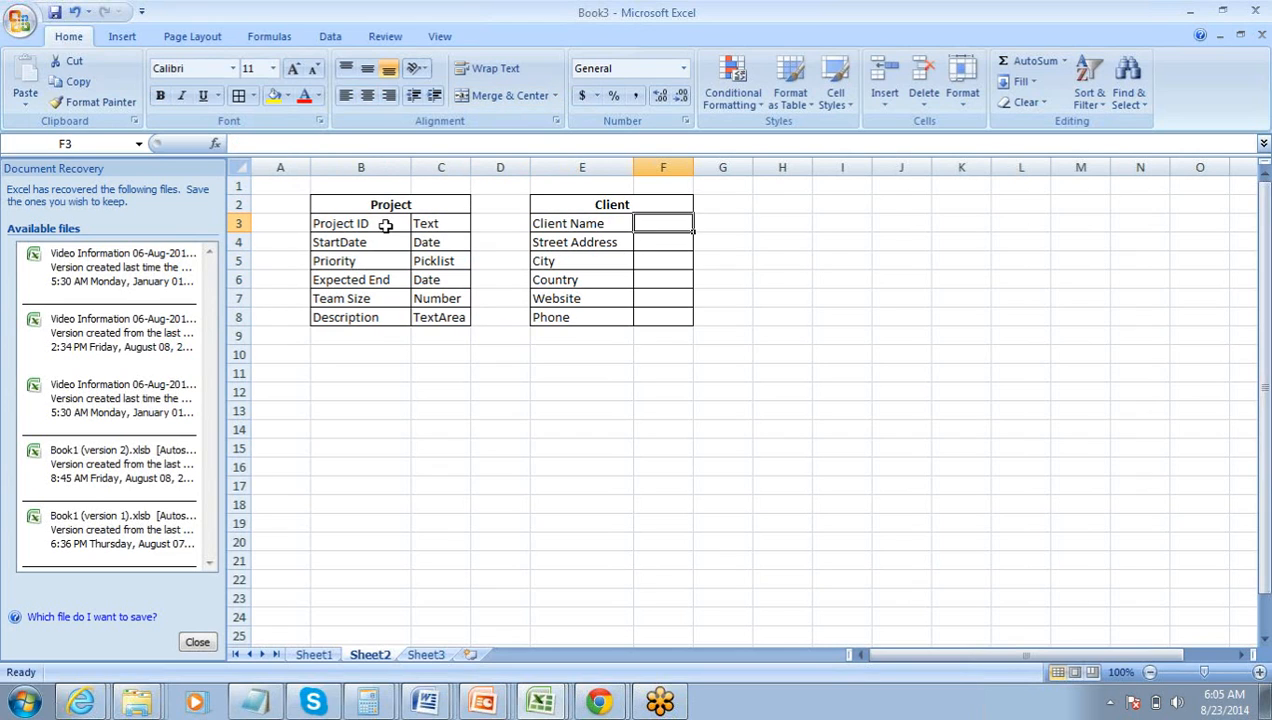
type("Text")
key("Tab")
key("Return")
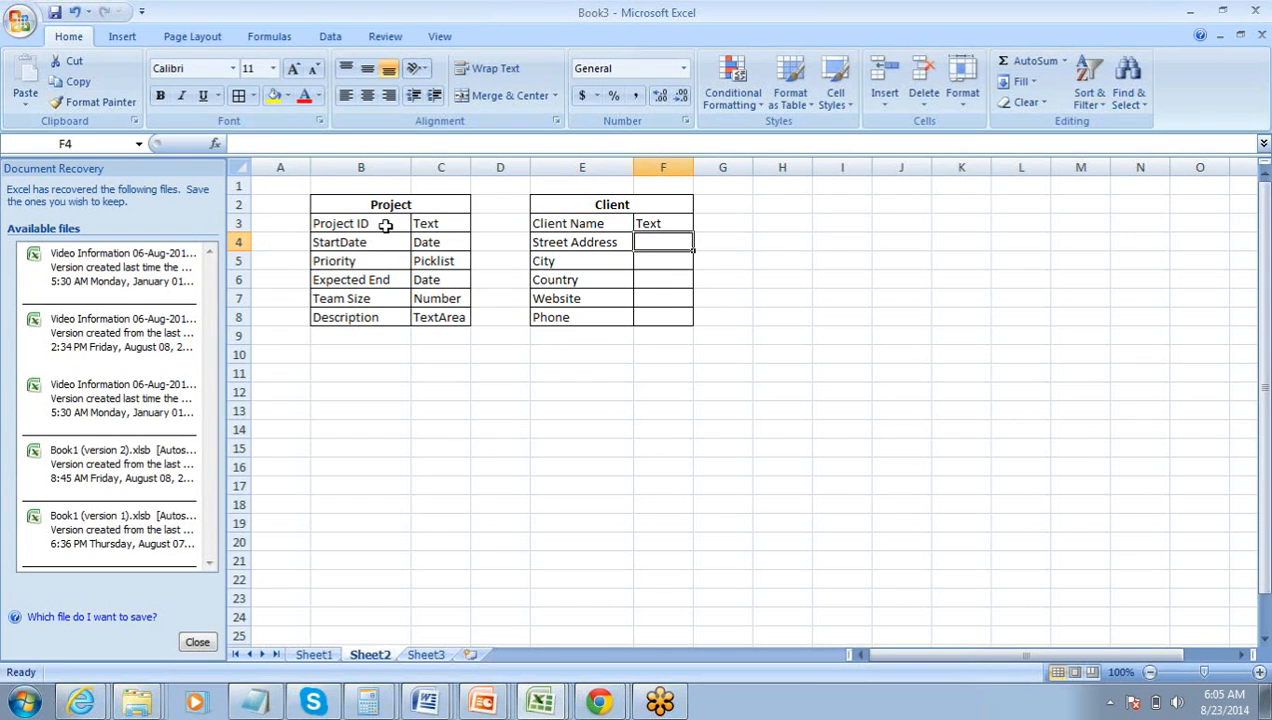
type("Text")
key("Tab")
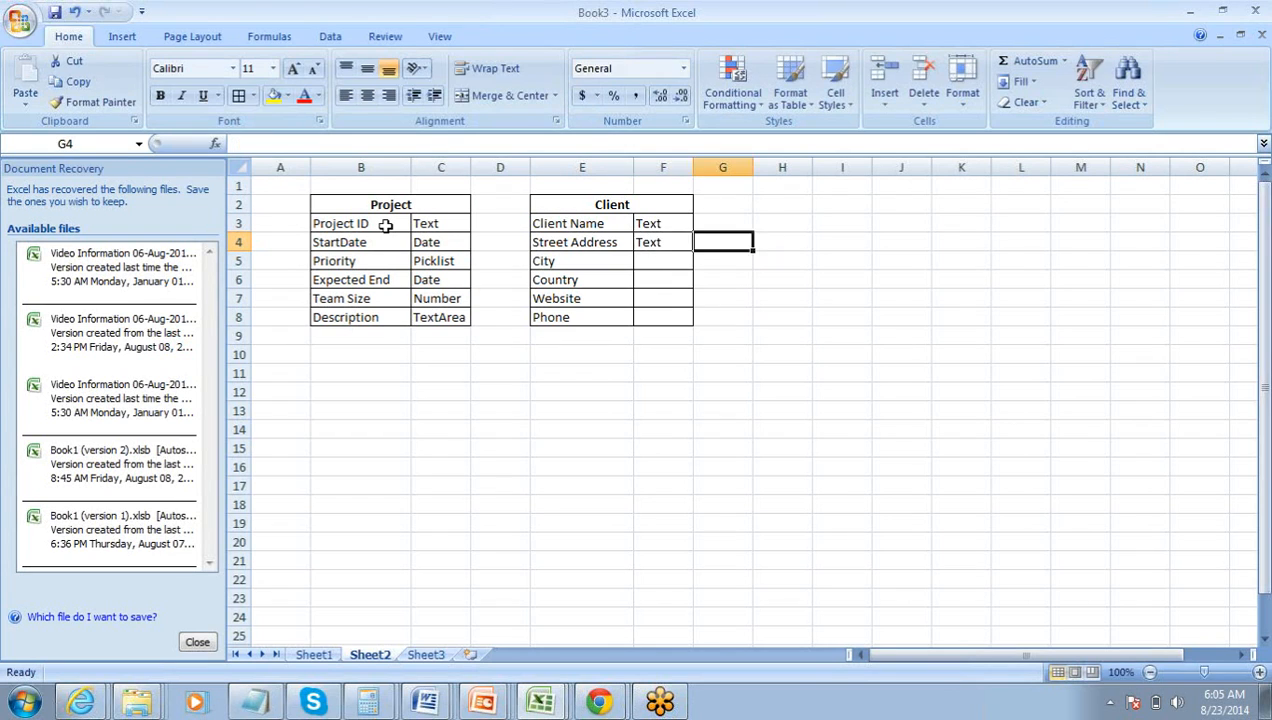
key("Return")
Enter the data type "Picklist" for City in cell F5
type("Pi")
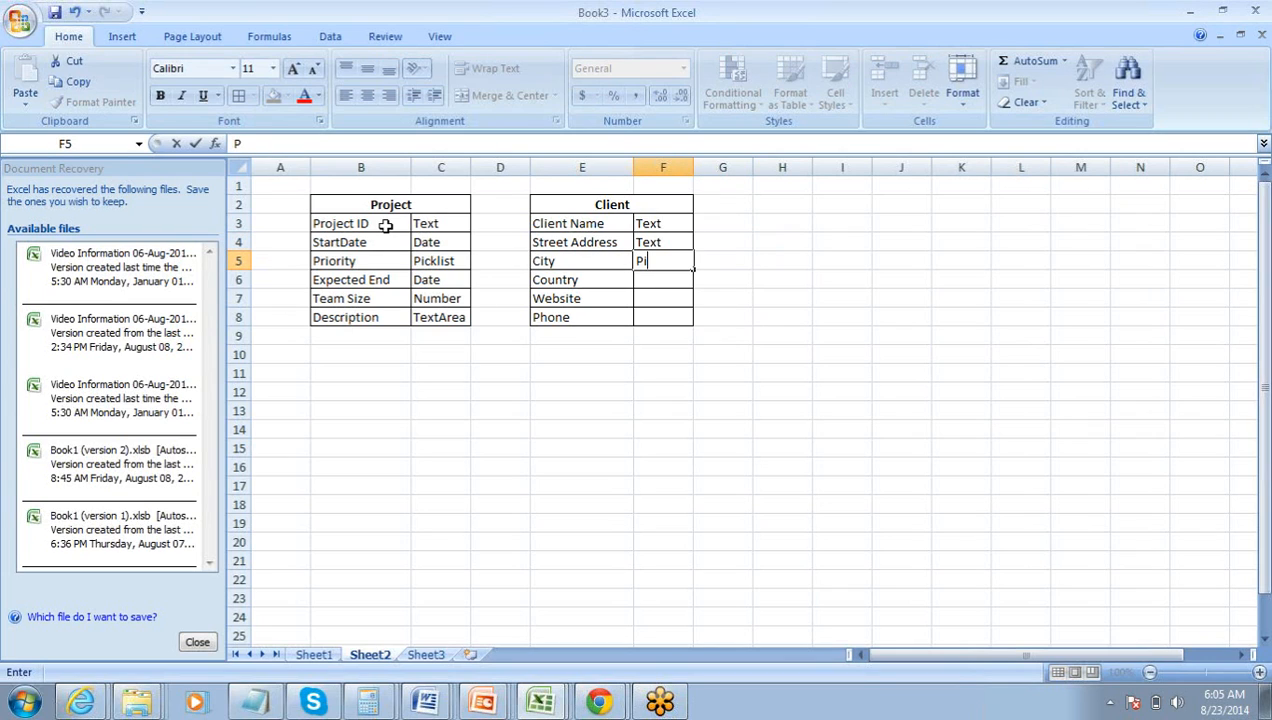
type("ck")
type("l")
type("isl")
type("t")
key("Return")
Copy the "Picklist" data type from City in cell F5 into cell F6 for Country
key("Left")
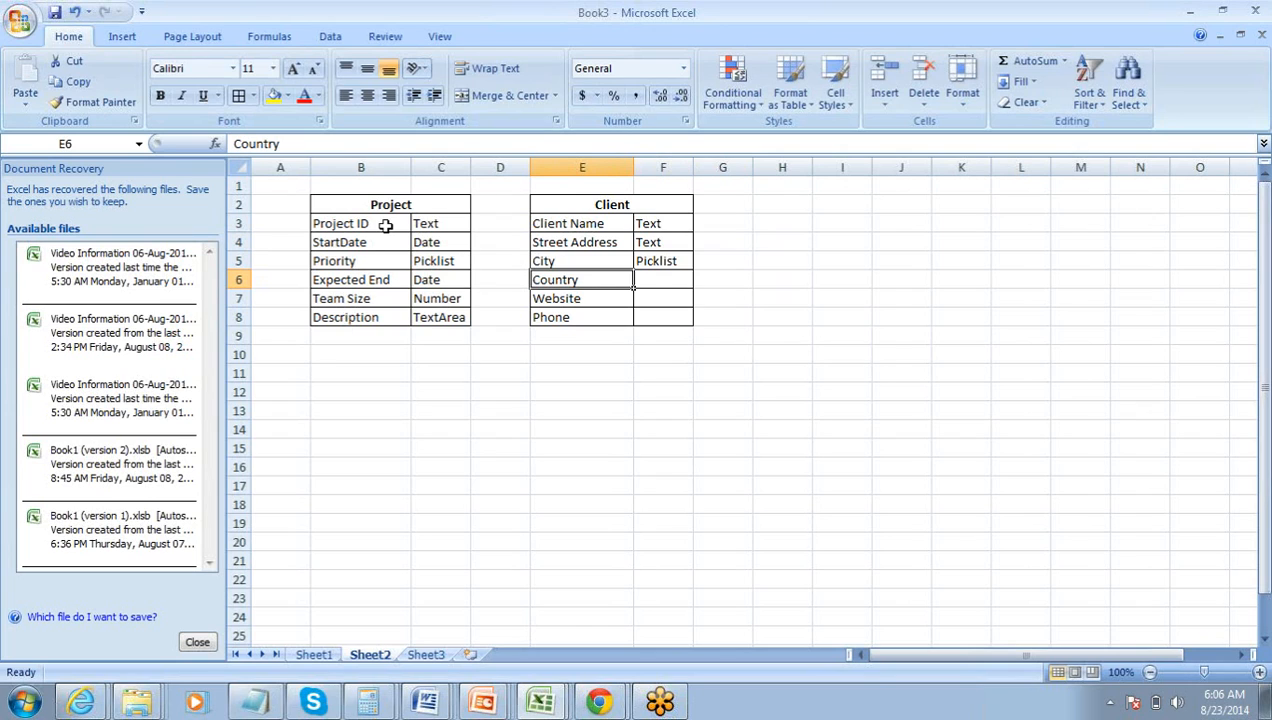
key("Right")
key("Up")
key("ctrl+c")
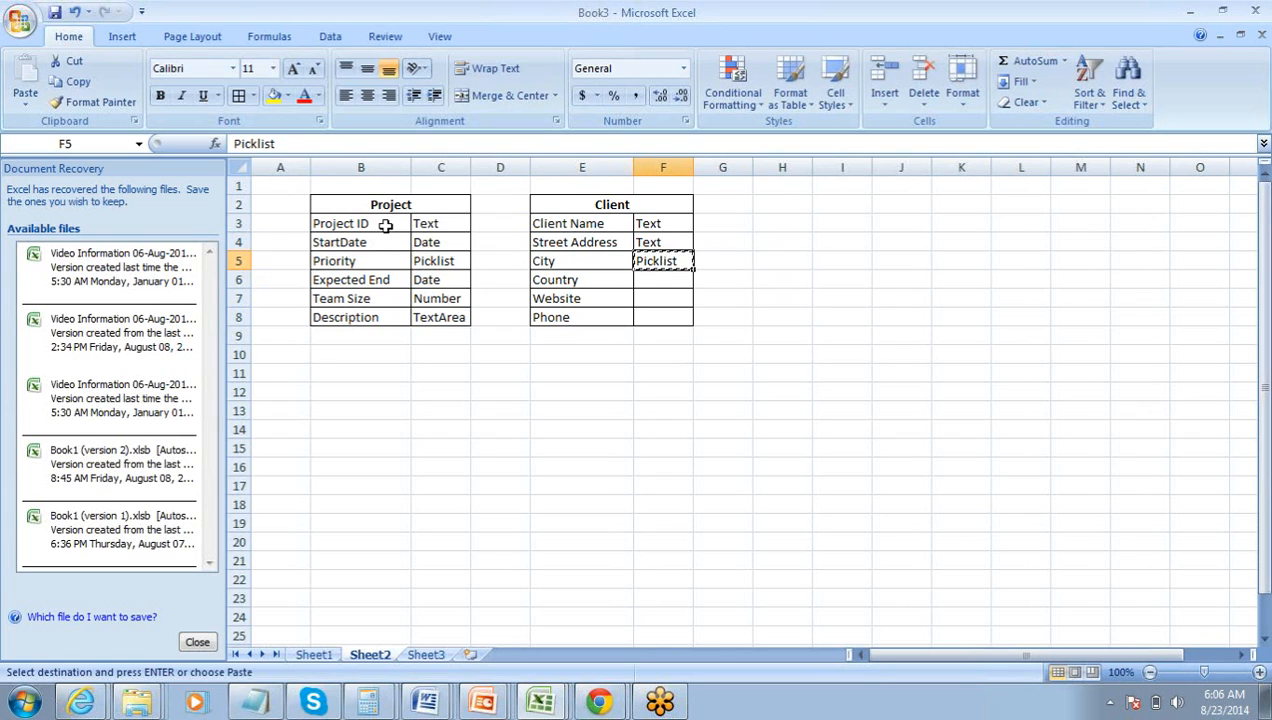
key("Down")
key("Return")
Enter the data types "URL" for Website in cell F7 and "Phone" for Phone in cell F8
key("Left")
key("Down")
key("Right")
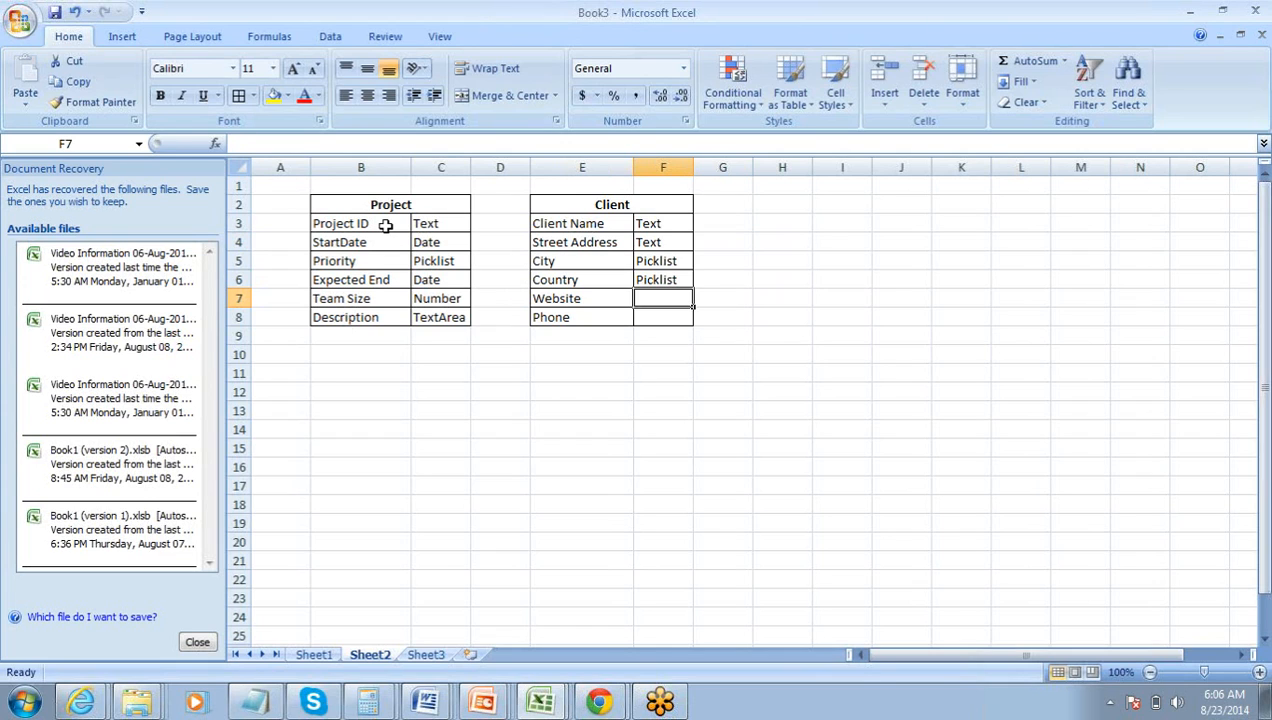
type("URL")
key("Return")
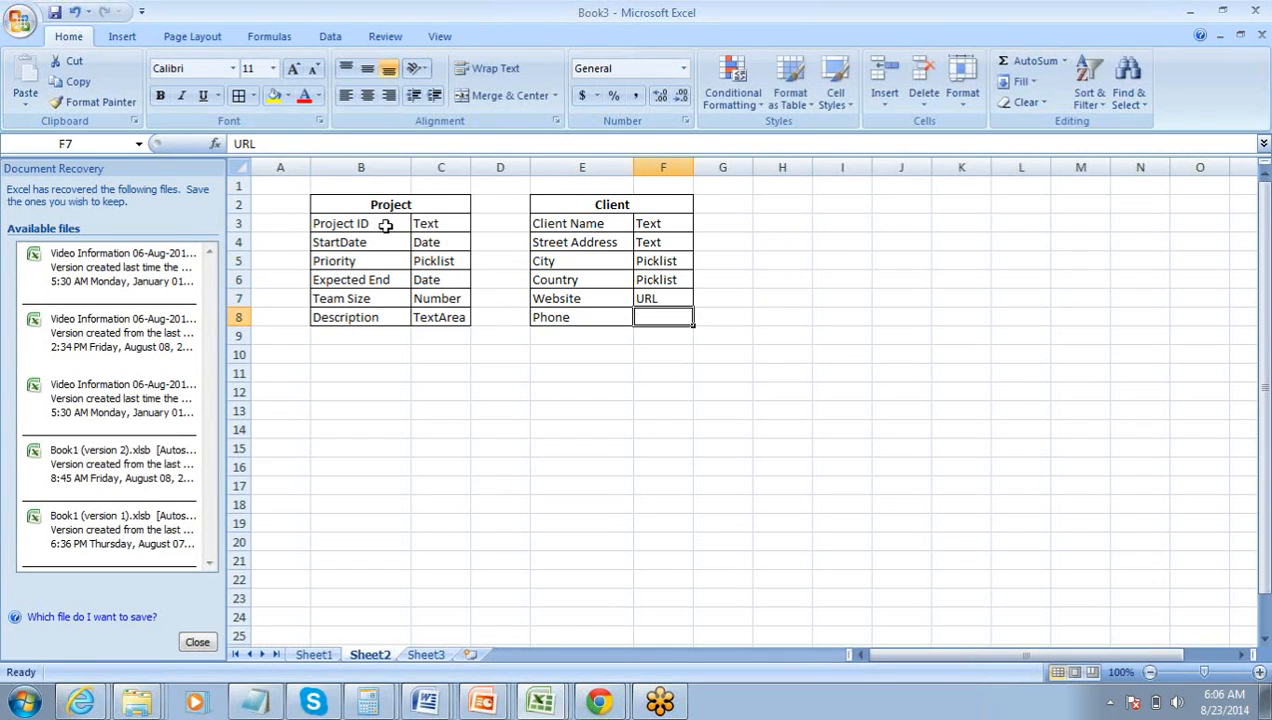
type("Phone")
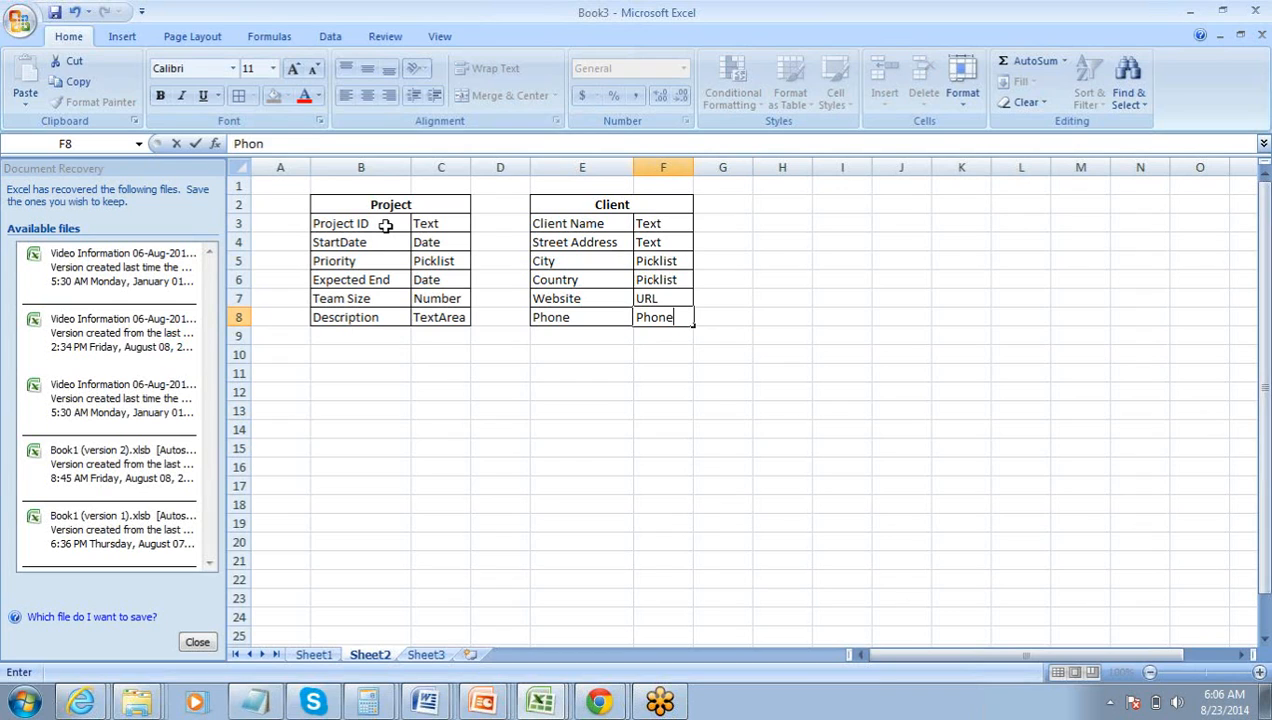
key("Return")
Review the fields and data types listed in the Project and Client tables
key("Left")
key("Left")
key("Up")
key("Up")
key("Up")
key("Up")
key("Up")
key("Up")
key("Up")
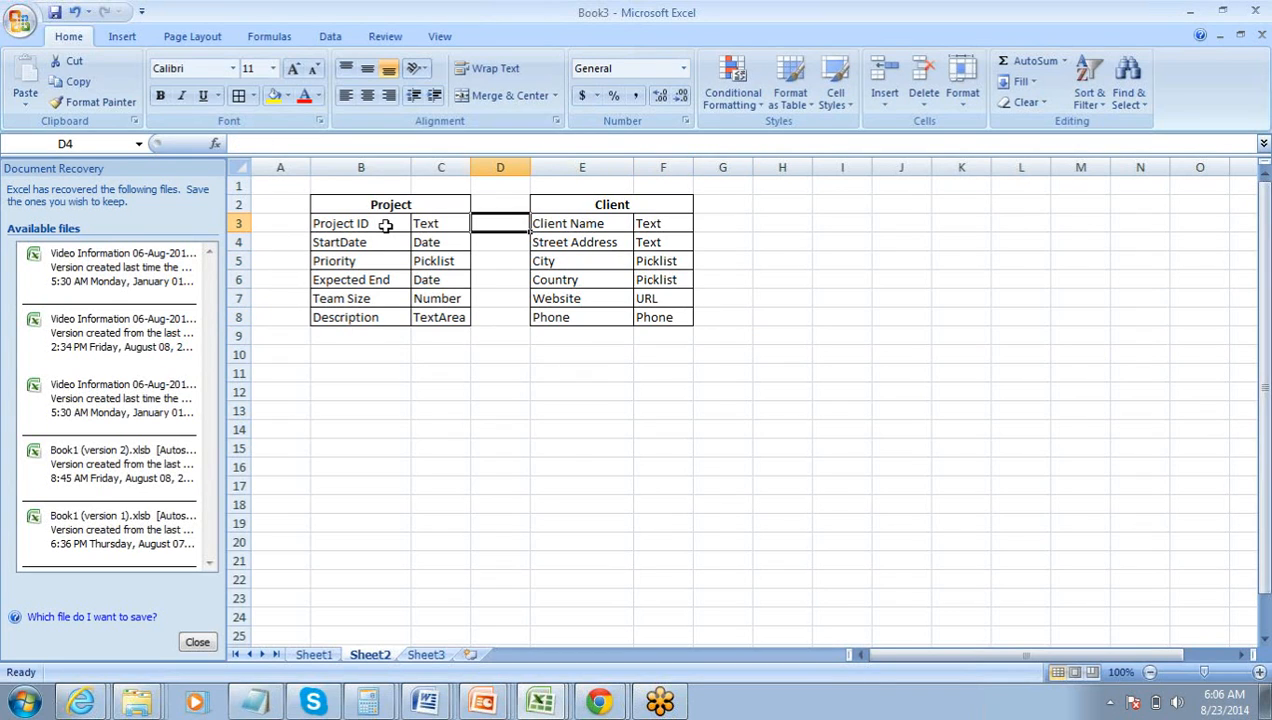
key("Left")
key("shift+Down")
key("shift+Down")
key("shift+Down")
key("shift+Down")
key("shift+Down")
key("shift+Down")
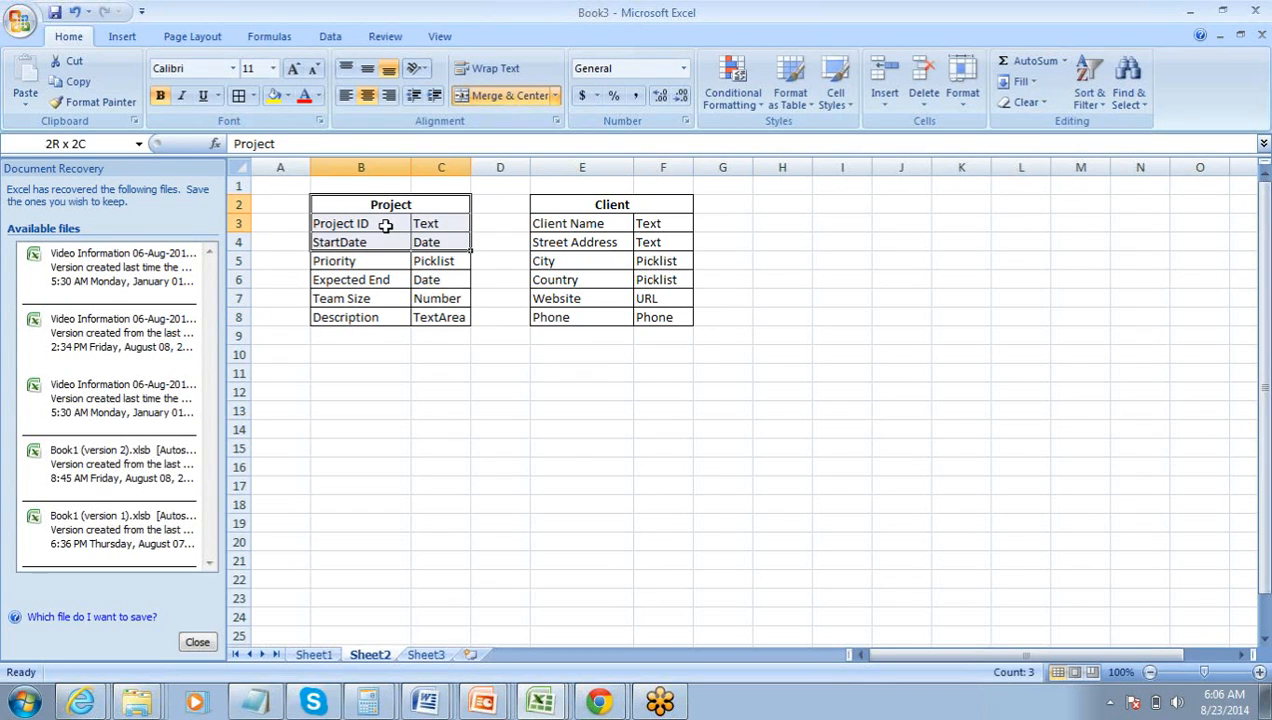
key("Right")
key("Right")
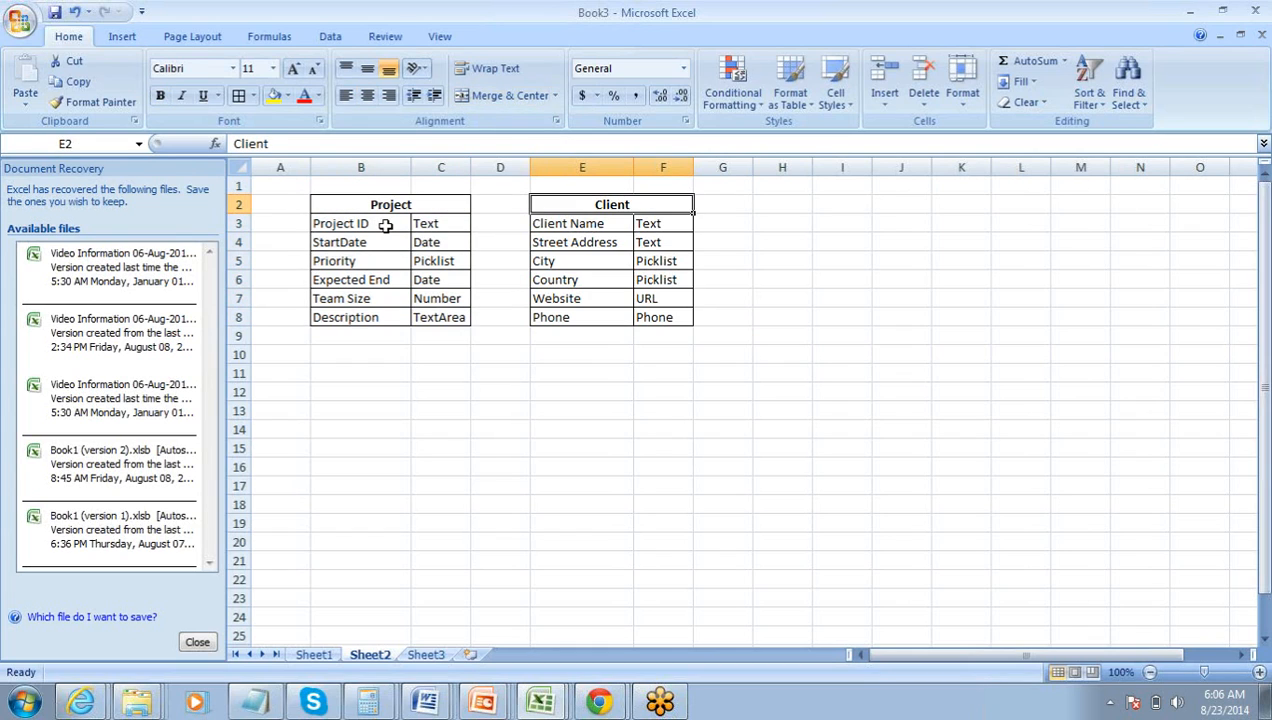
key("shift+Down")
key("shift+Down")
key("shift+Down")
key("shift+Down")
key("shift+Up")
key("shift+Up")
key("shift+Up")
key("Up")
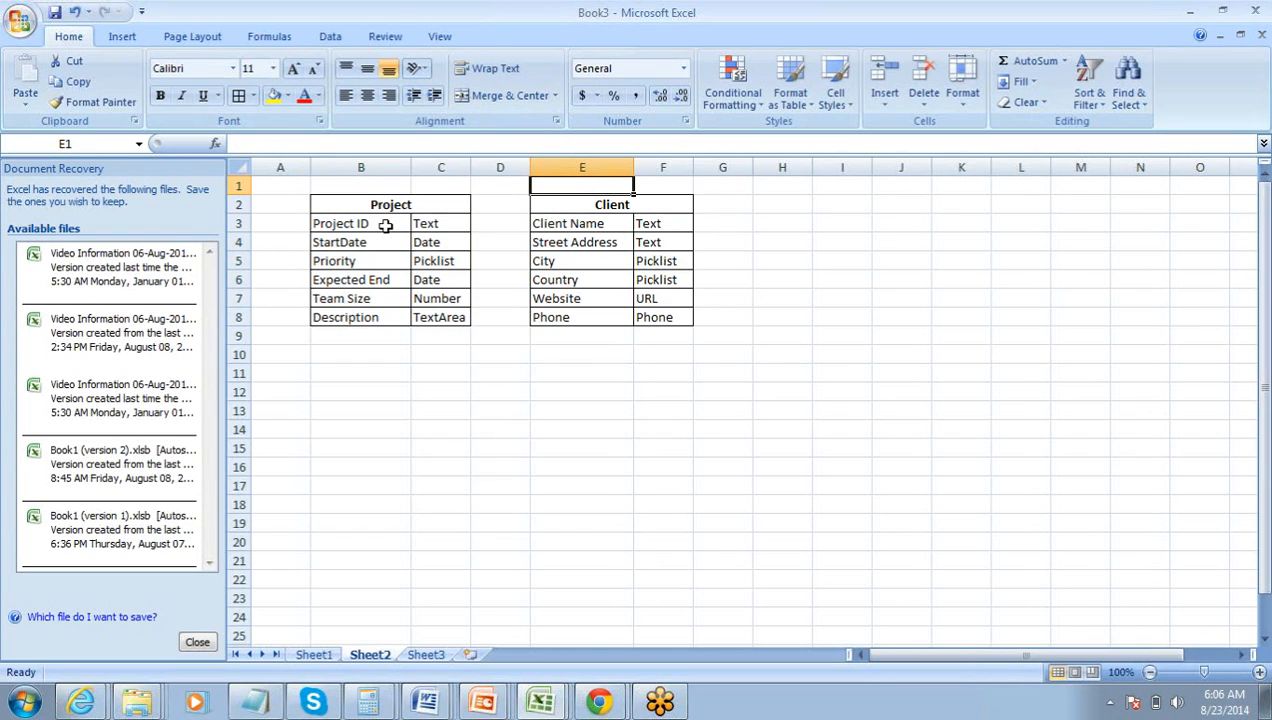
key("Down")
key("Down")
key("Down")
key("Down")
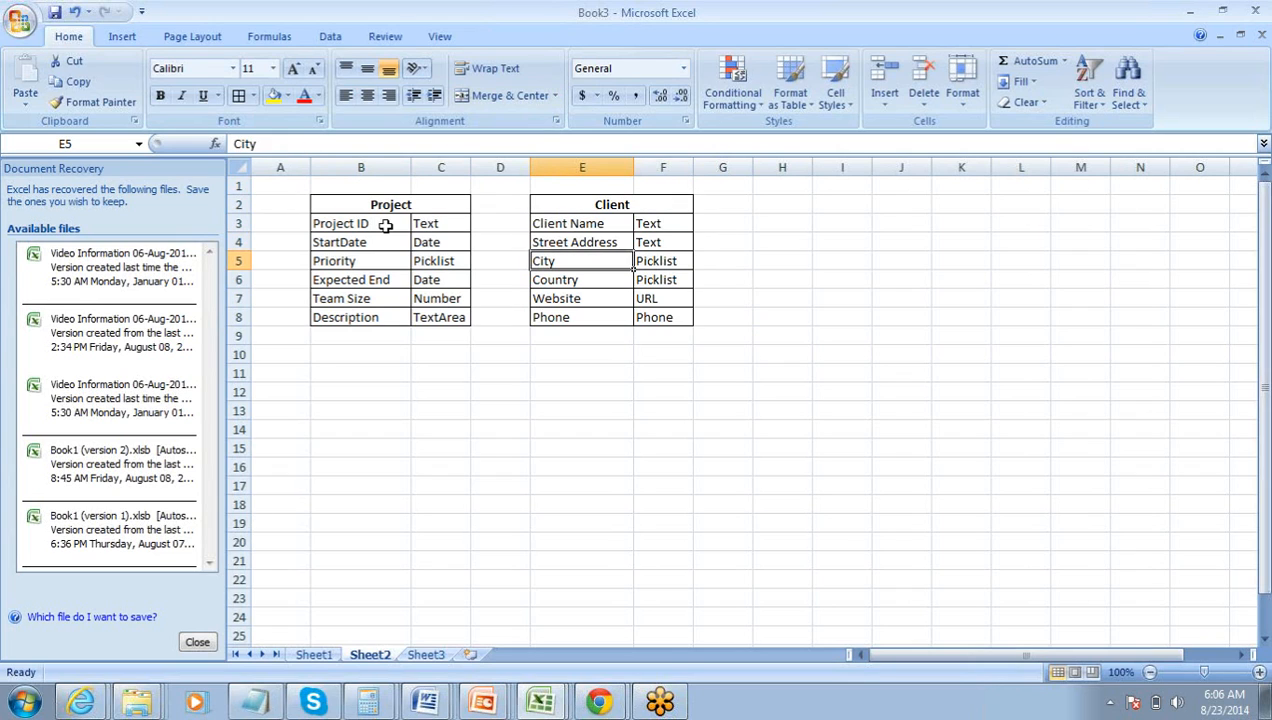
Merge and center cells H2:I2 and enter the bold heading "Consultant" there
key("Up")
key("Up")
key("Up")
key("Right")
key("Right")
key("shift+Right")
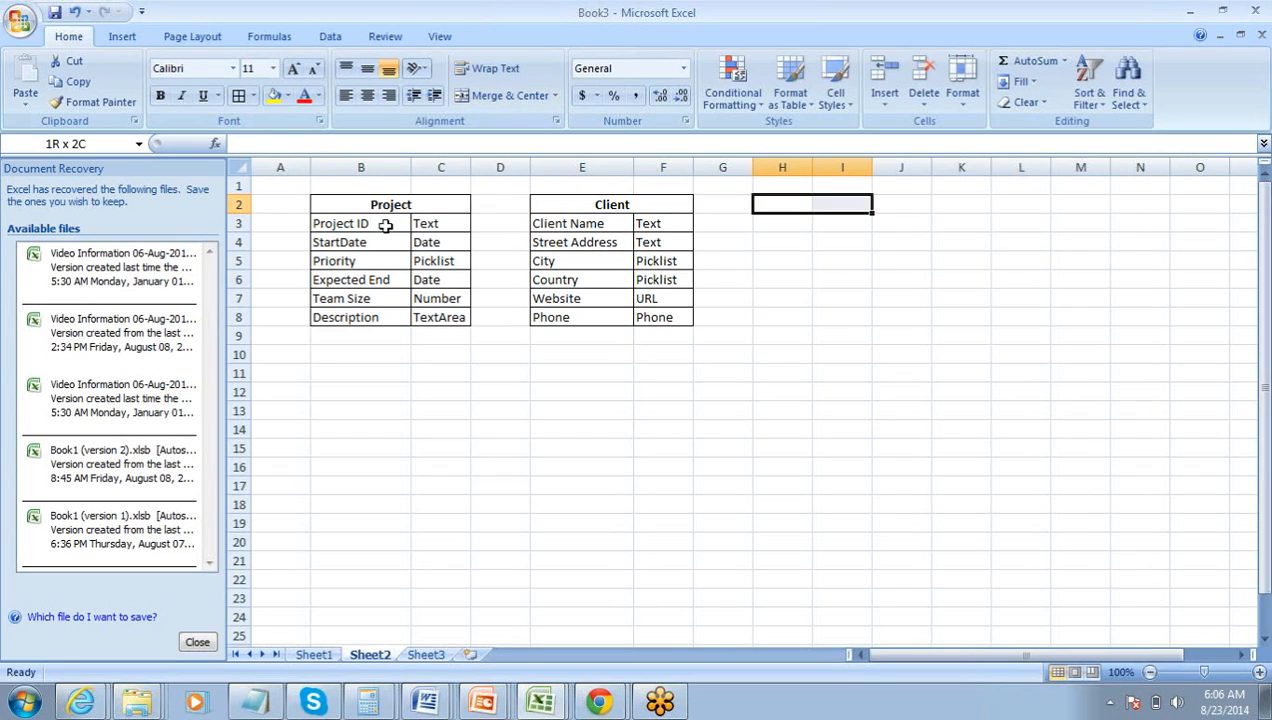
left_click(480, 98)
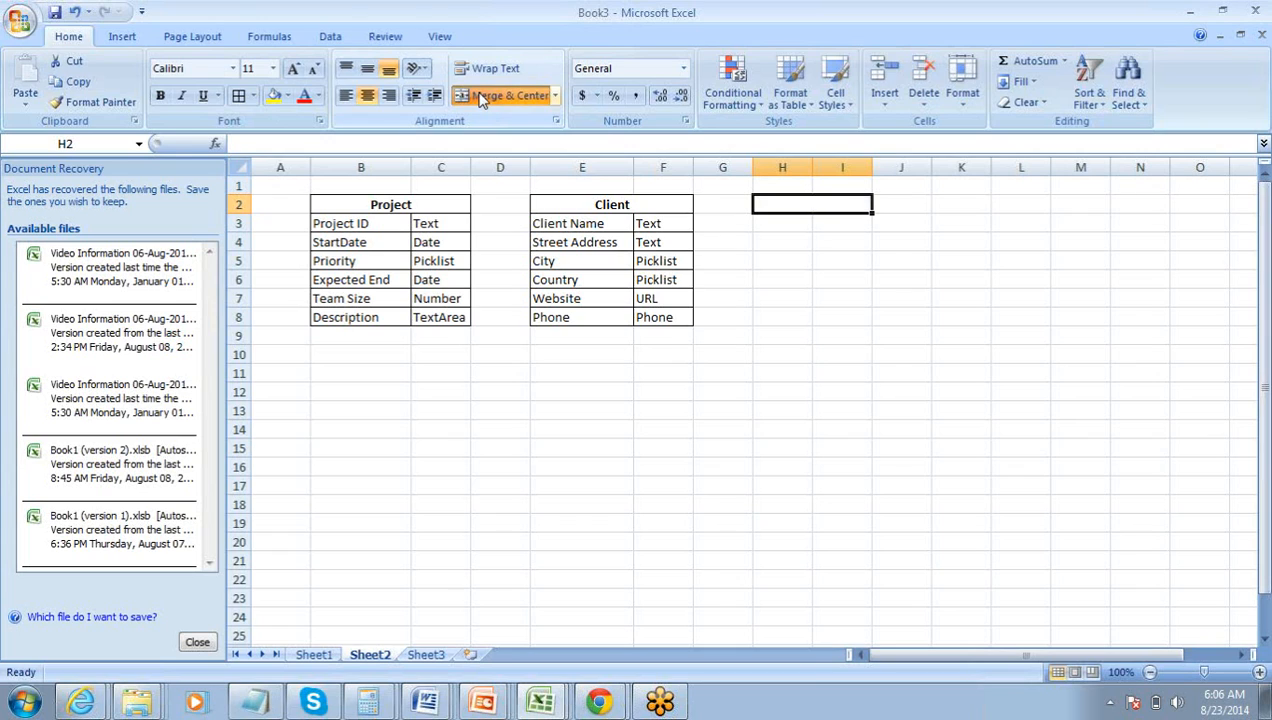
type("Consultant")
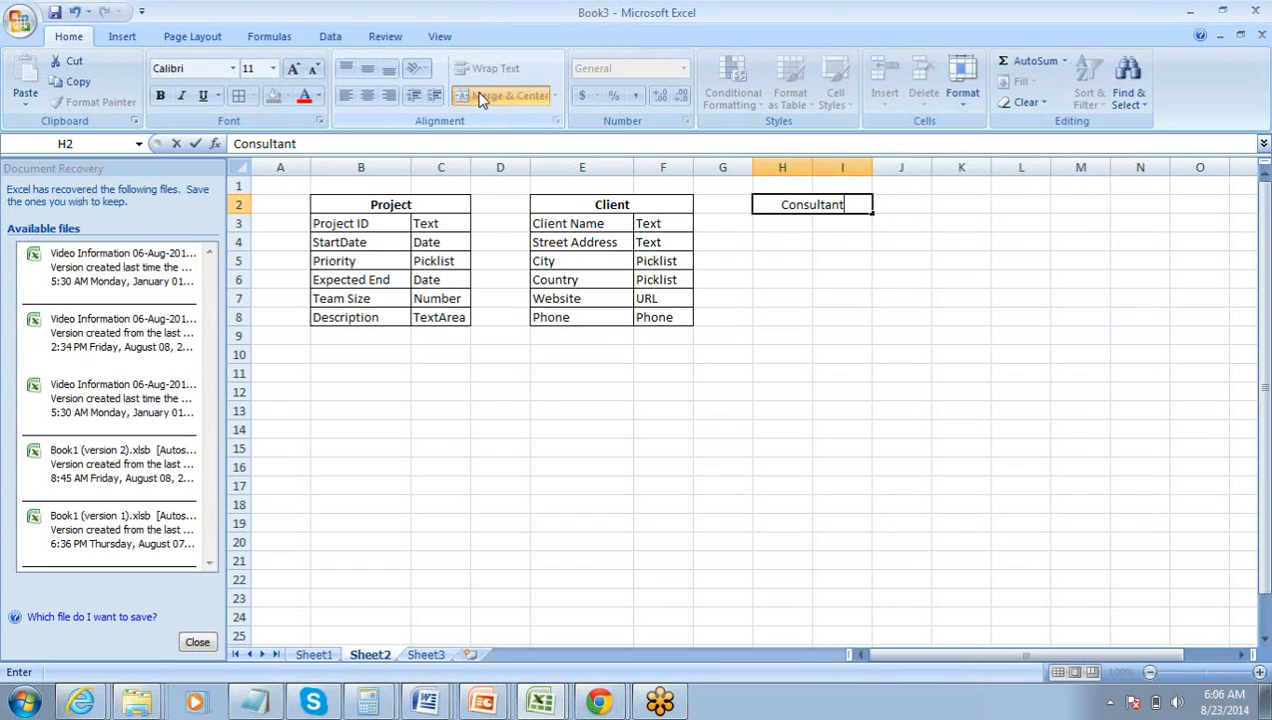
key("Right")
key("Left")
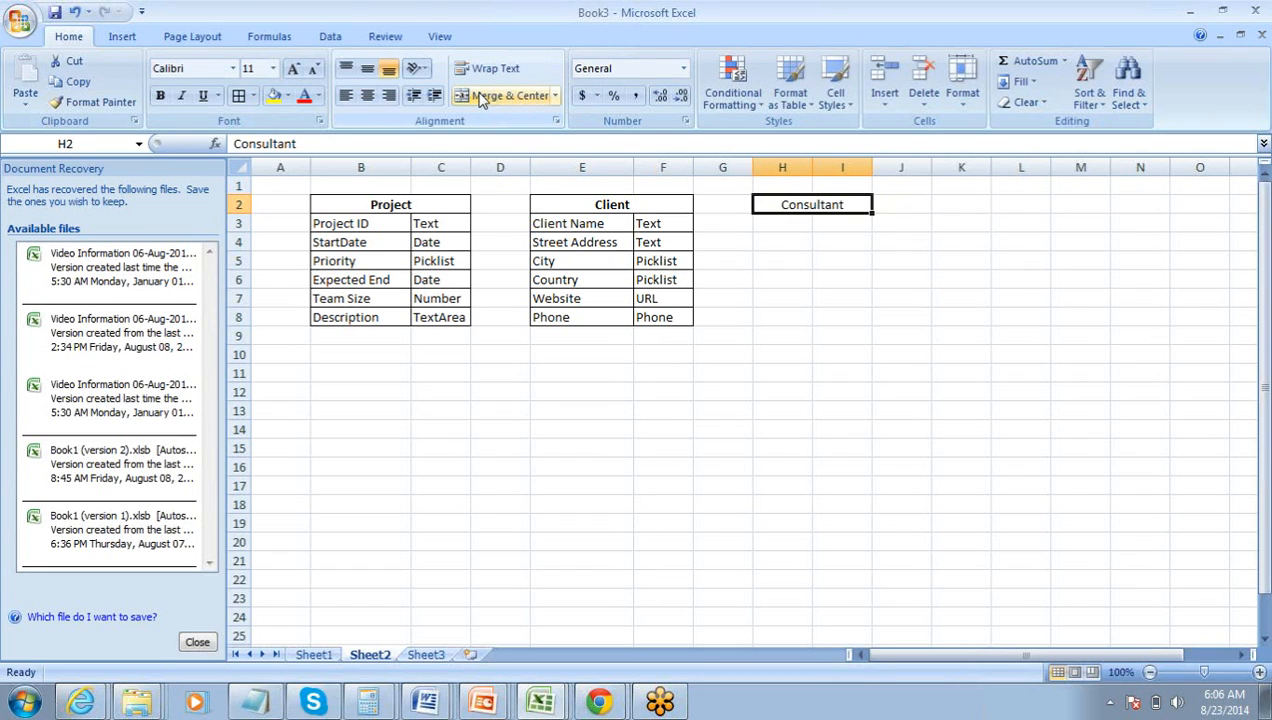
key("ctrl+b")
key("Down")
key("Left")
key("Left")
key("Left")
key("Left")
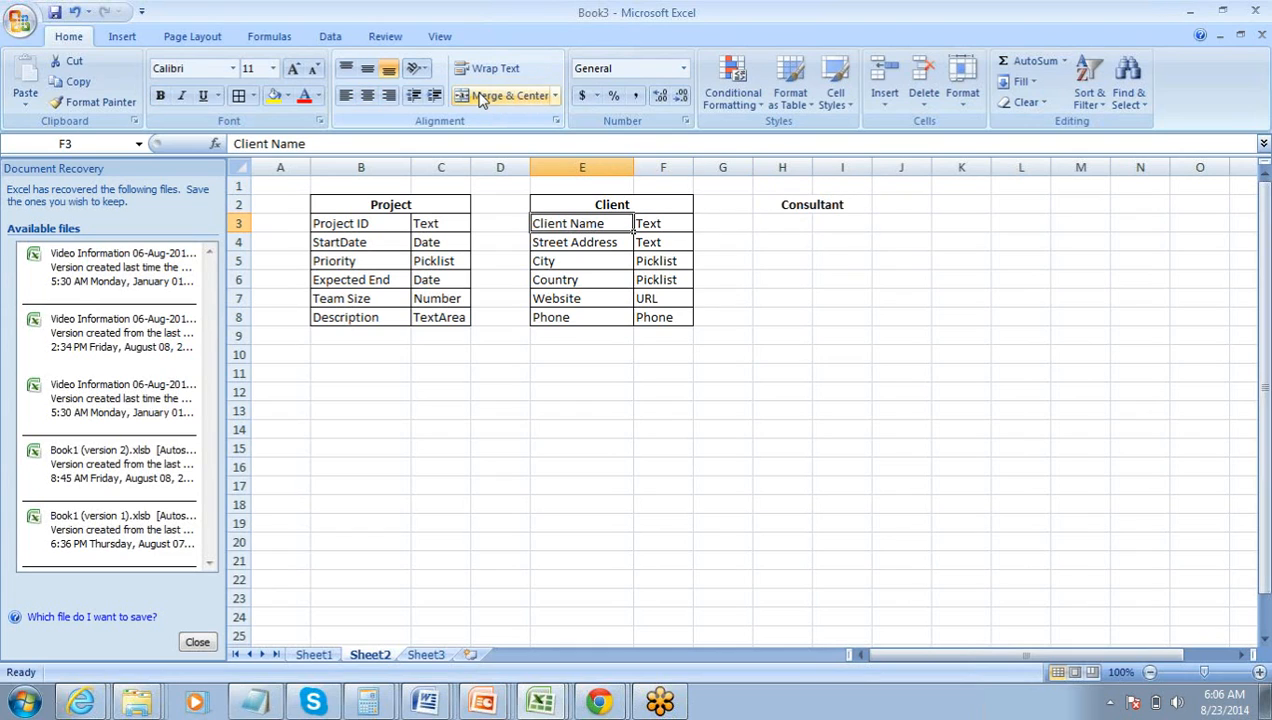
key("Right")
key("Right")
key("Right")
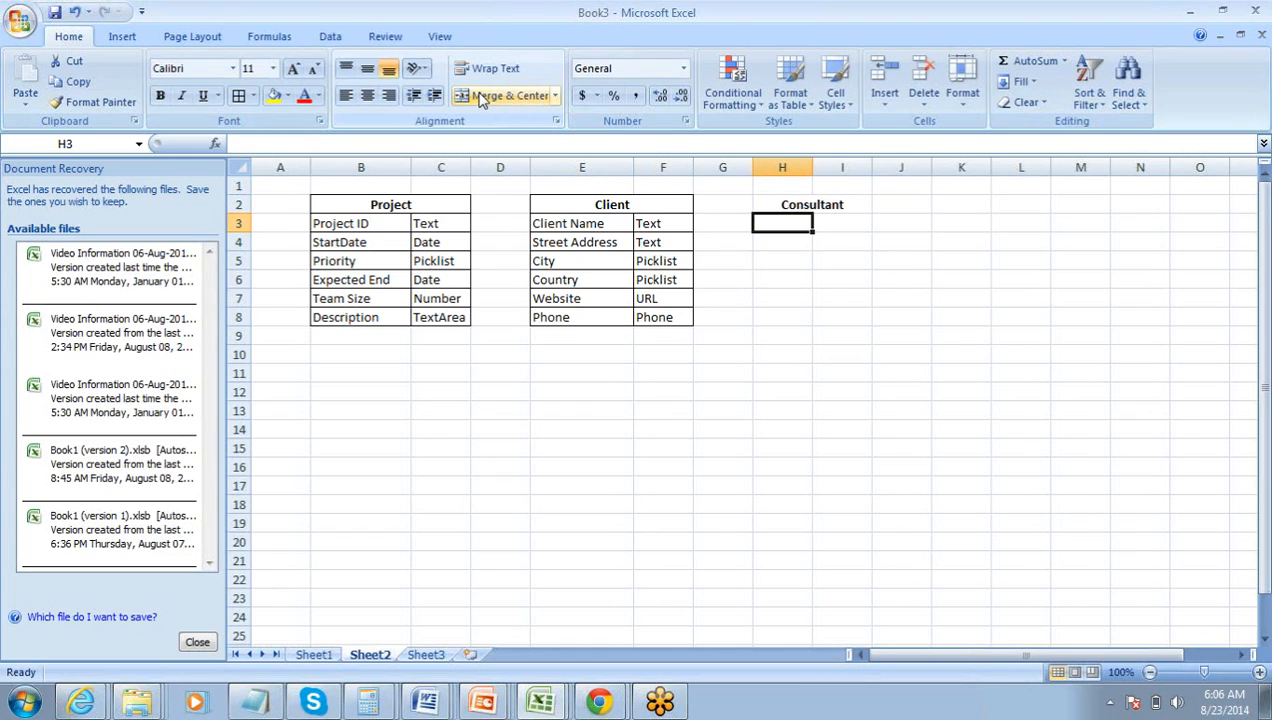
key("Left")
key("Left")
key("Left")
key("Left")
key("Left")
key("Left")
key("Left")
key("Right")
key("Right")
key("Right")
key("Right")
key("Right")
key("Right")
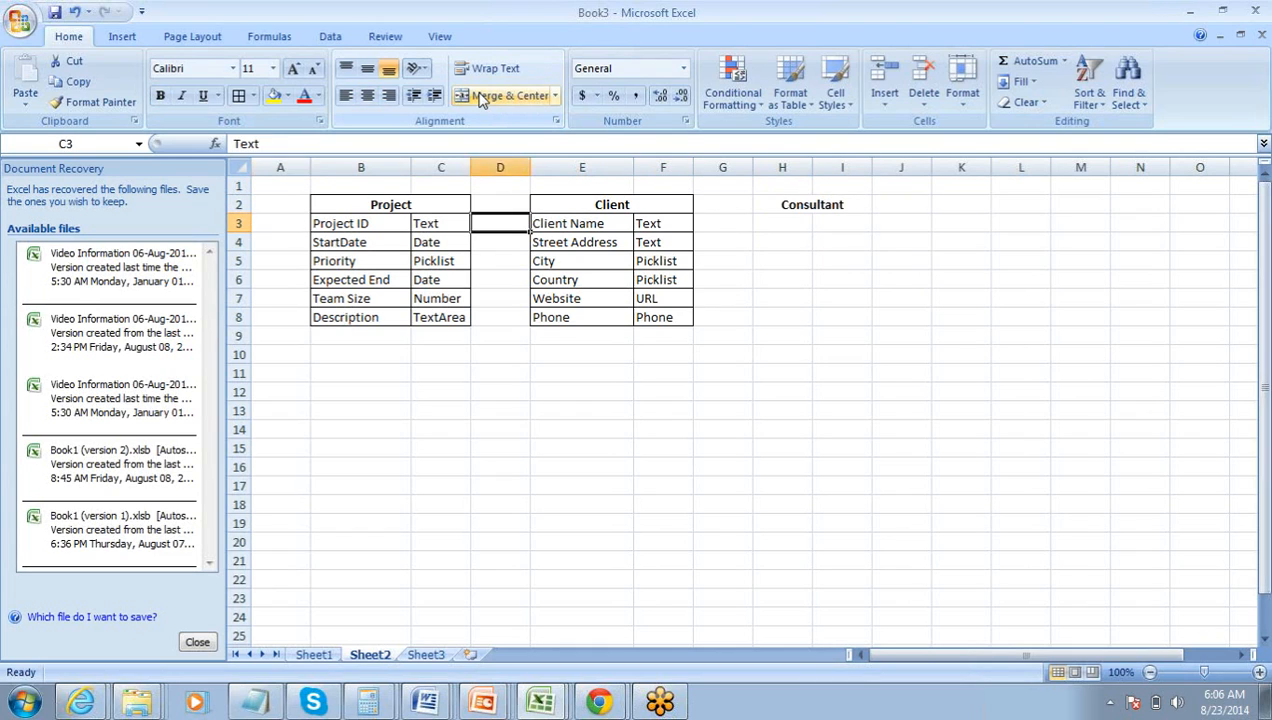
key("Right")
Apply all borders to the Consultant table range H2:I8
key("Up")
key("Left")
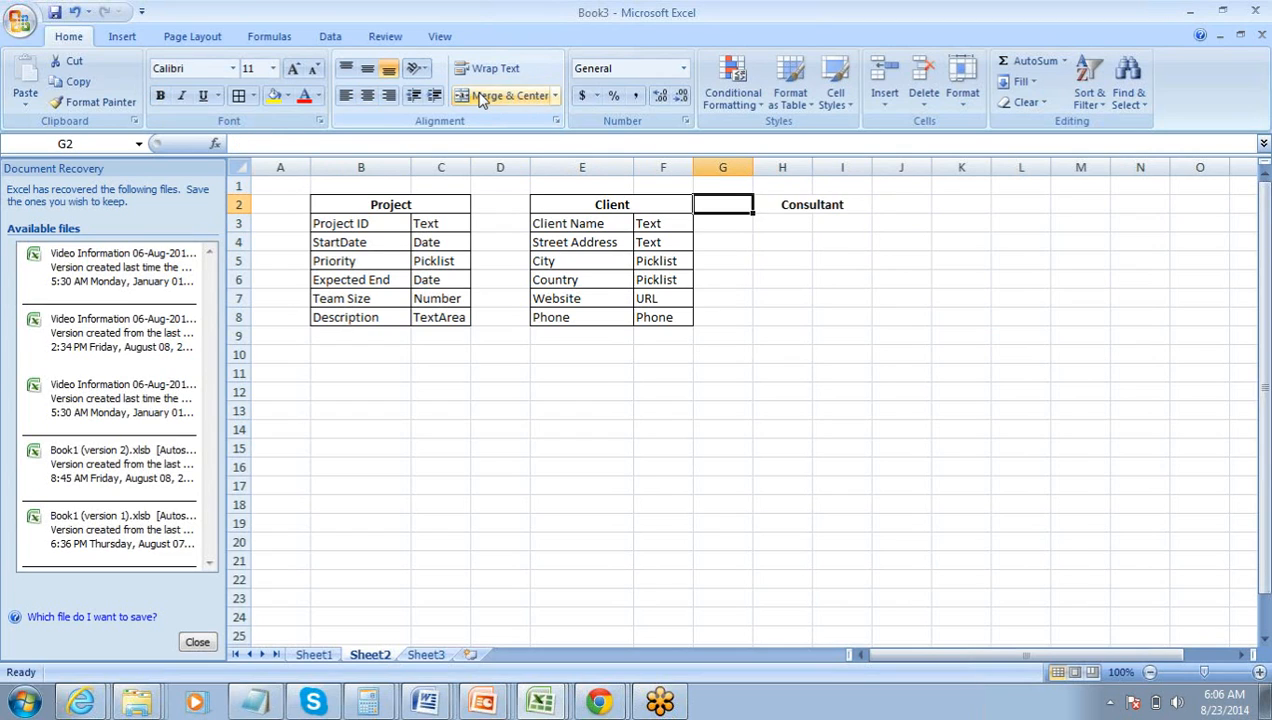
key("Right")
key("shift+Down")
key("shift+Down")
key("shift+Down")
key("shift+Down")
key("shift+Down")
key("shift+Down")
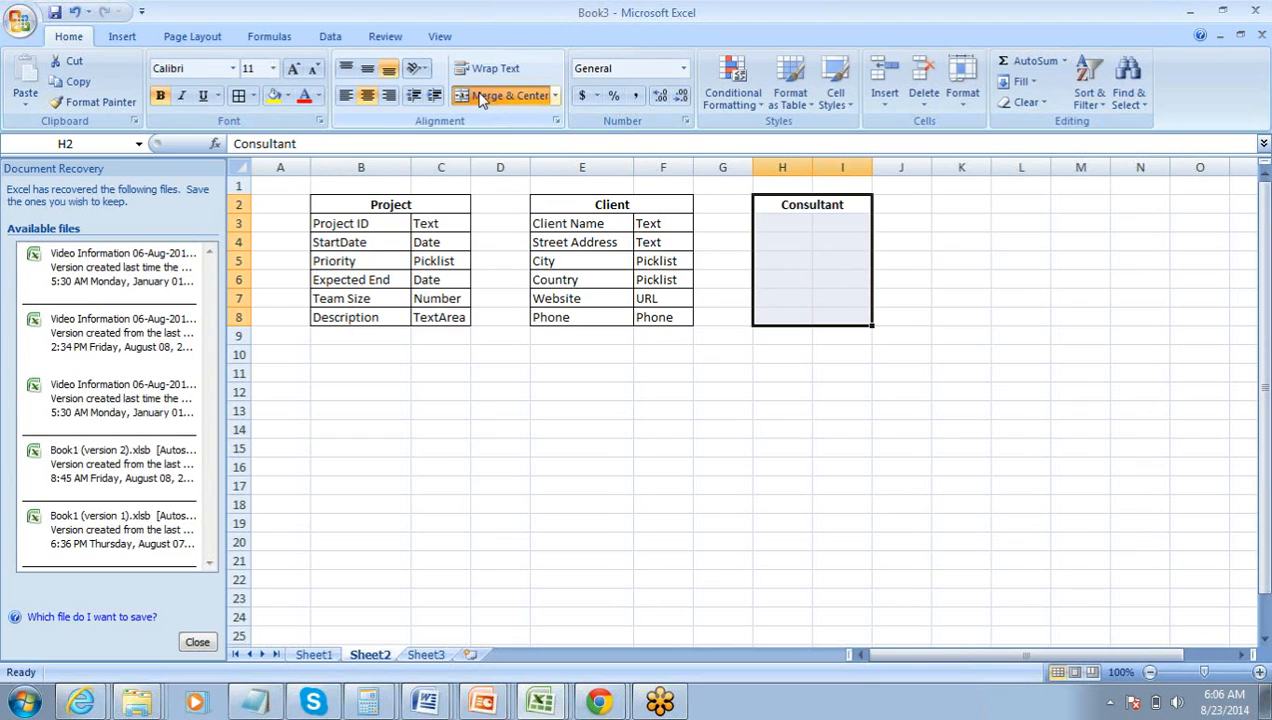
left_click(238, 95)
key("Up")
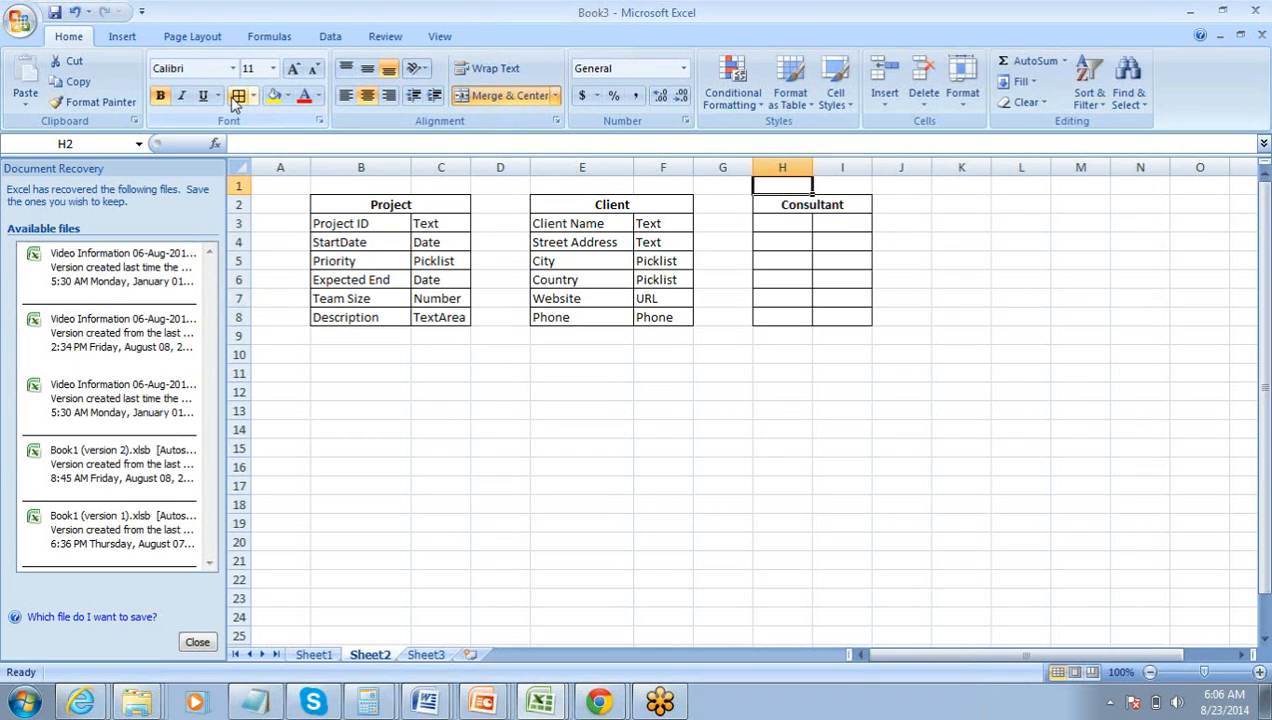
key("Down")
key("Down")
key("Left")
key("Left")
key("Left")
key("Left")
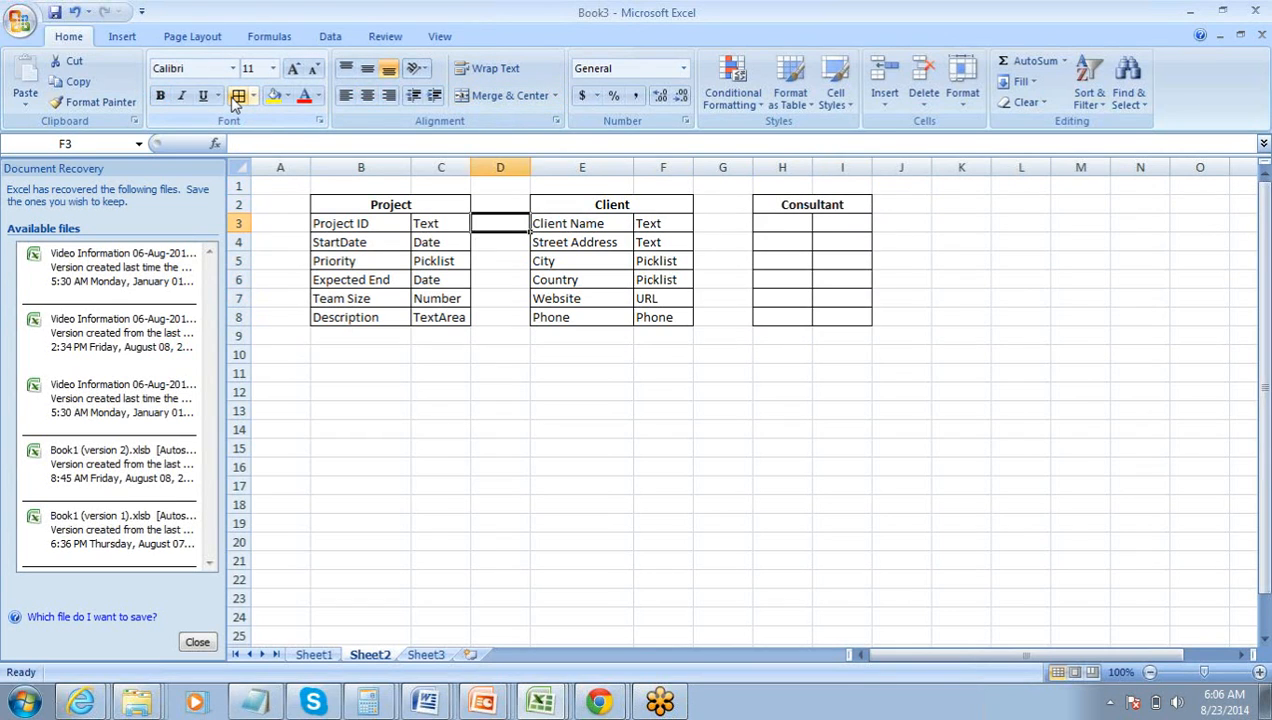
key("Left")
key("Right")
key("Right")
key("Right")
key("Right")
key("Right")
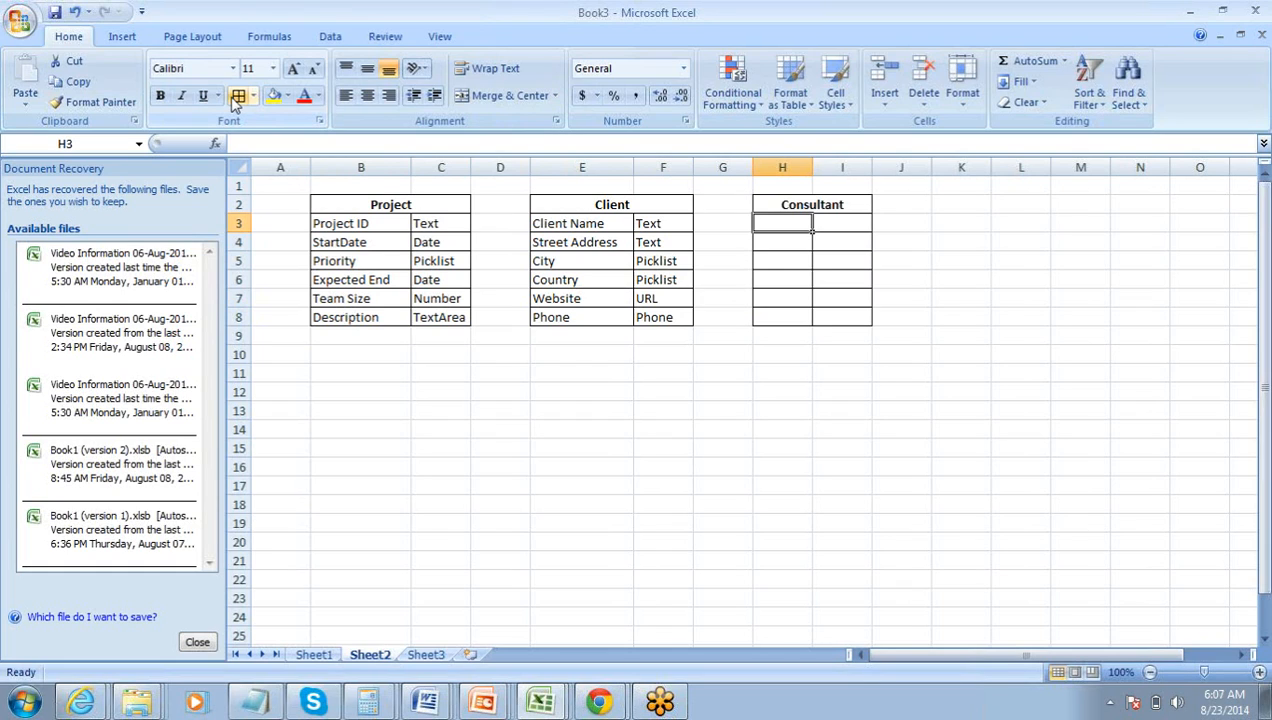
key("Left")
key("Left")
key("Left")
key("Left")
key("Left")
key("Left")
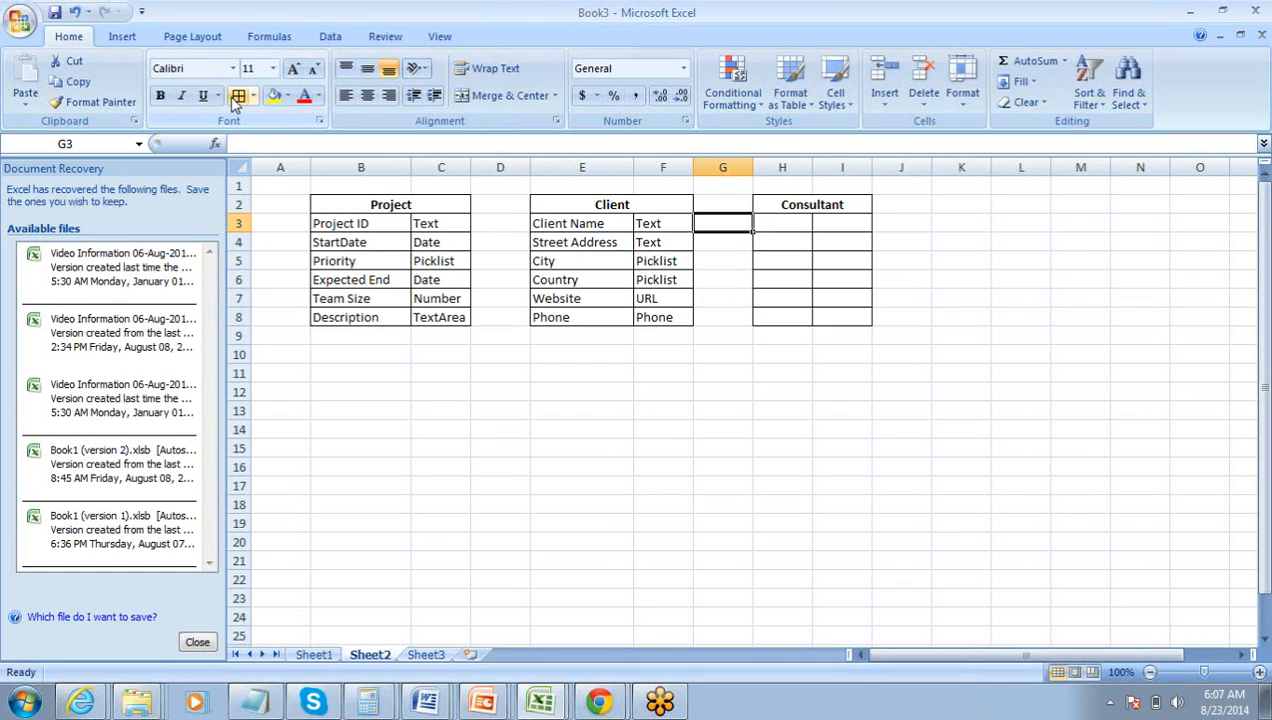
key("Right")
key("Right")
key("Right")
key("Right")
key("Right")
key("Right")
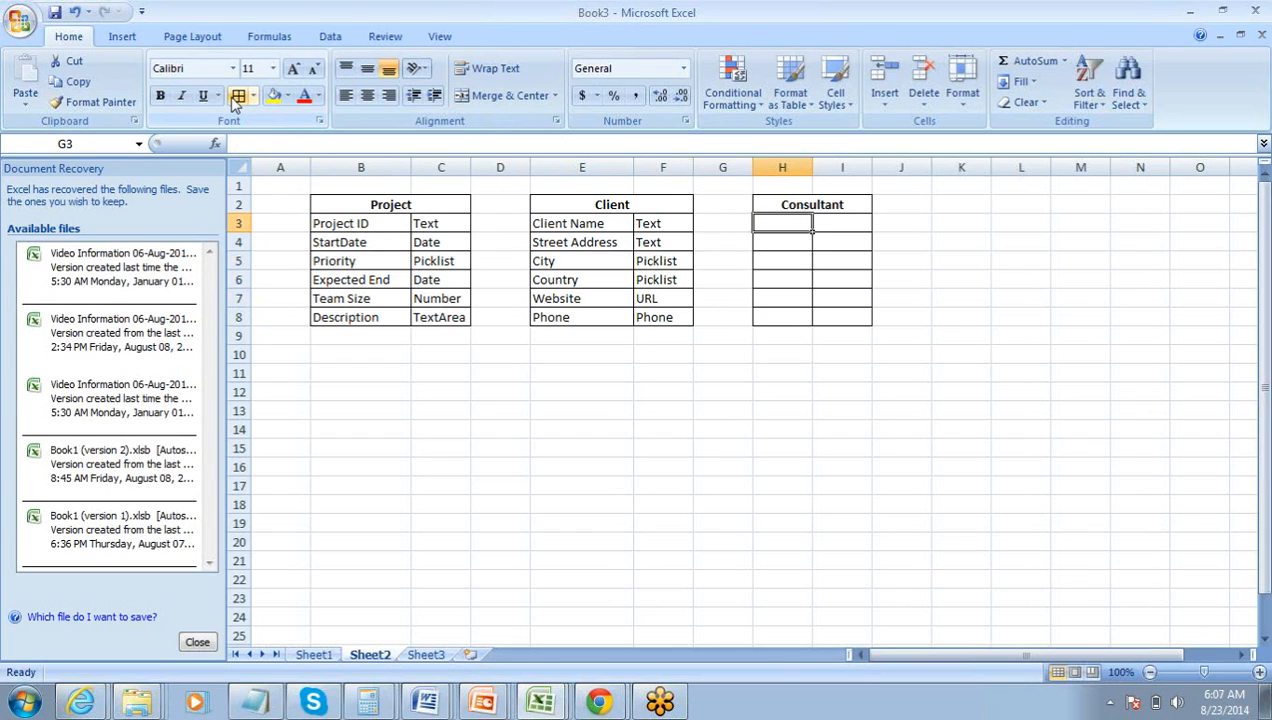
key("Left")
key("Left")
key("Left")
key("Left")
key("Left")
key("Left")
key("Left")
key("Right")
key("Right")
key("Right")
key("Right")
key("Right")
key("Right")
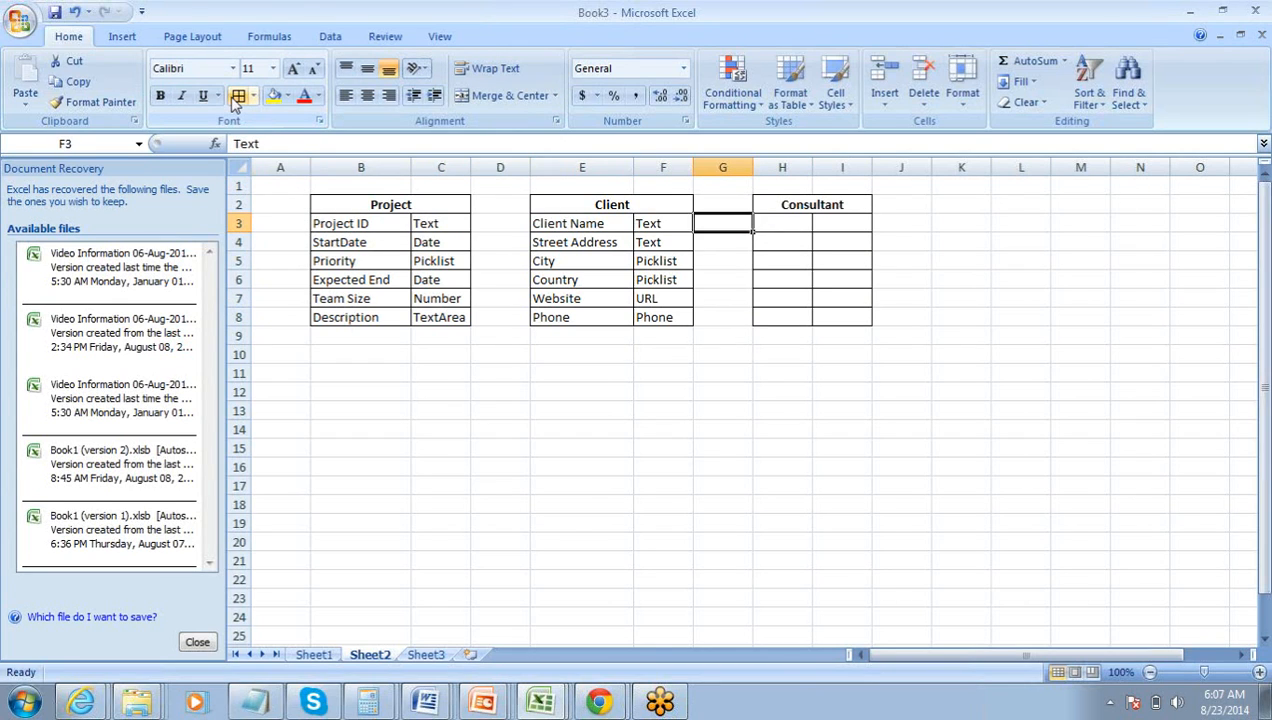
key("Left")
key("Left")
key("Left")
key("Left")
key("Left")
key("Left")
key("Right")
key("Right")
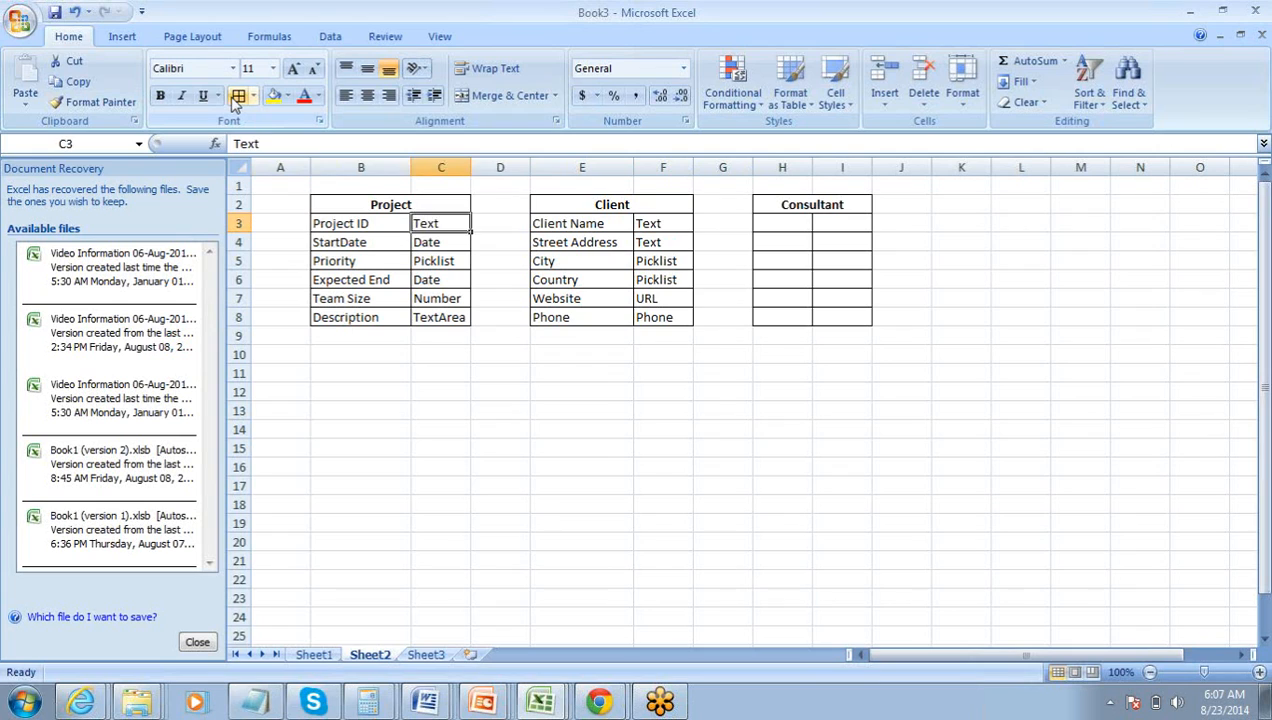
Go over the Project field names in column B and the Client field names in column E
key("Right")
key("Left")
key("Left")
key("shift+Down")
key("shift+Down")
key("shift+Down")
key("shift+Down")
key("shift+Down")
key("Right")
key("Right")
key("Right")
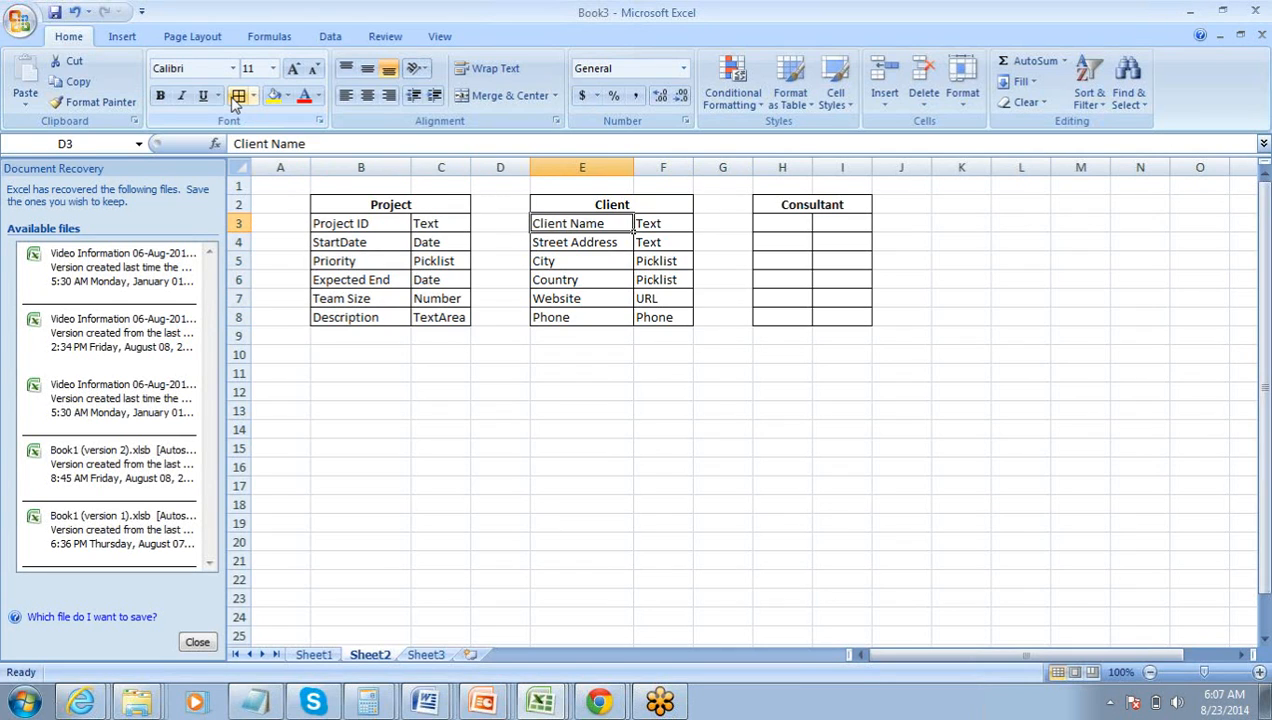
key("shift+Down")
key("shift+Down")
key("shift+Down")
key("shift+Down")
key("shift+Down")
key("Up")
key("Right")
key("Right")
key("Right")
key("Down")
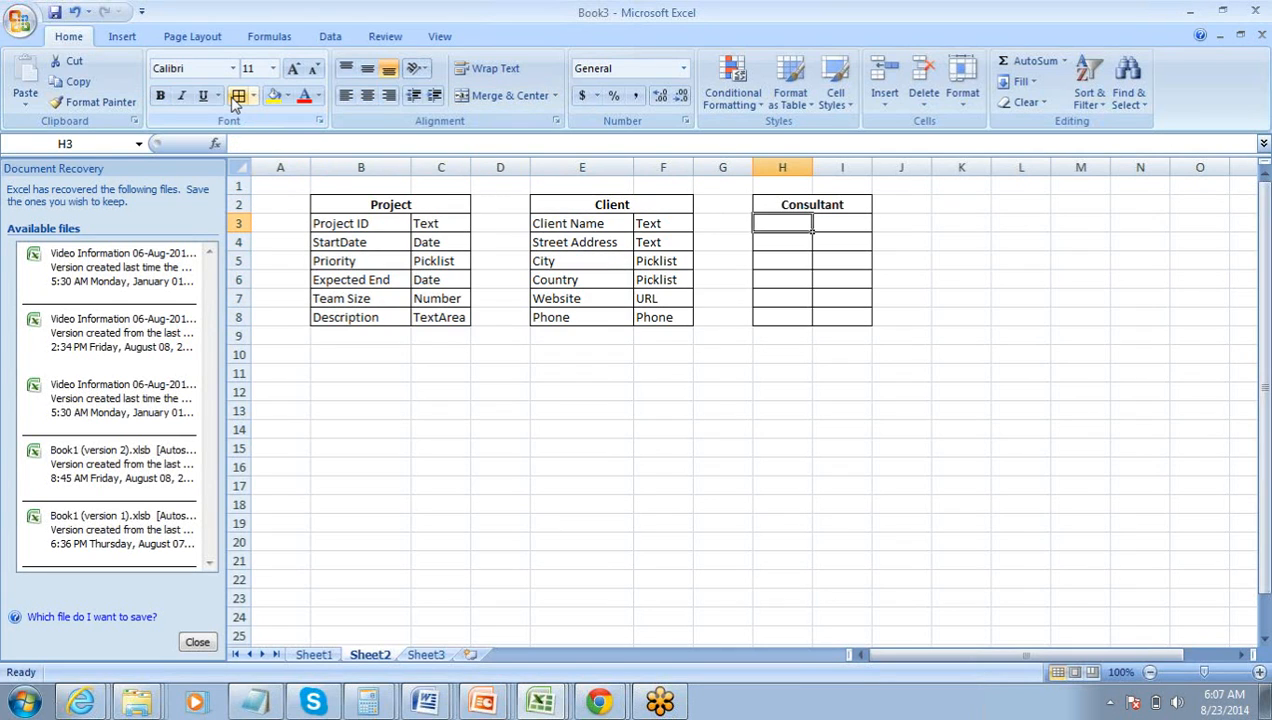
Enter the field names "FirstName" and "LastName" in H3:H4 of the Consultant table and widen column H
key("Left")
key("Left")
key("Right")
key("Right")
type("Firs")
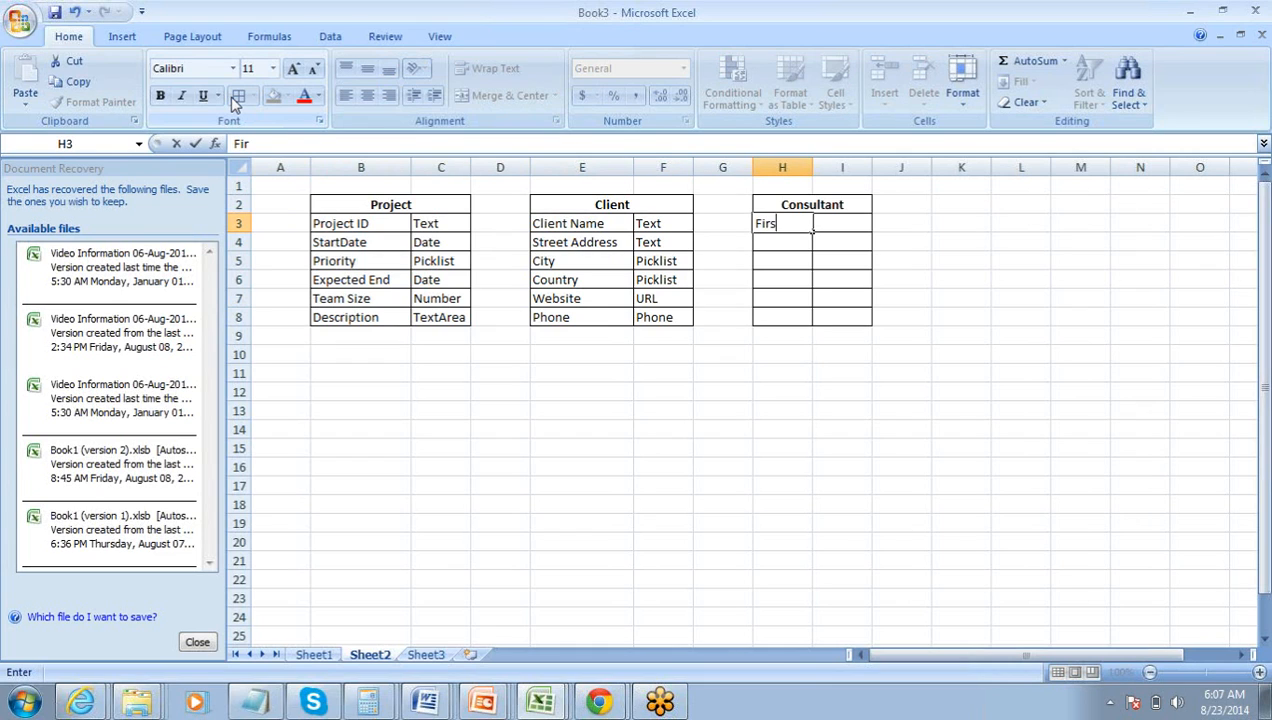
type("tNam")
key("Return")
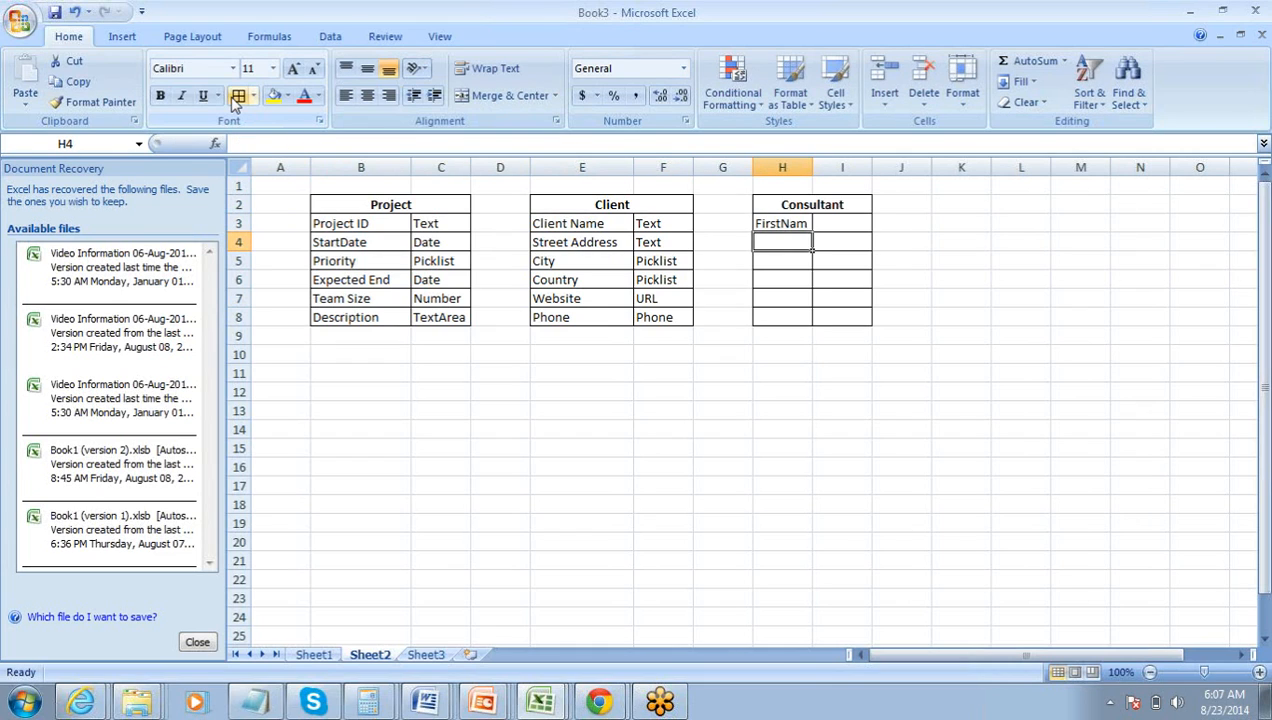
type("LastName")
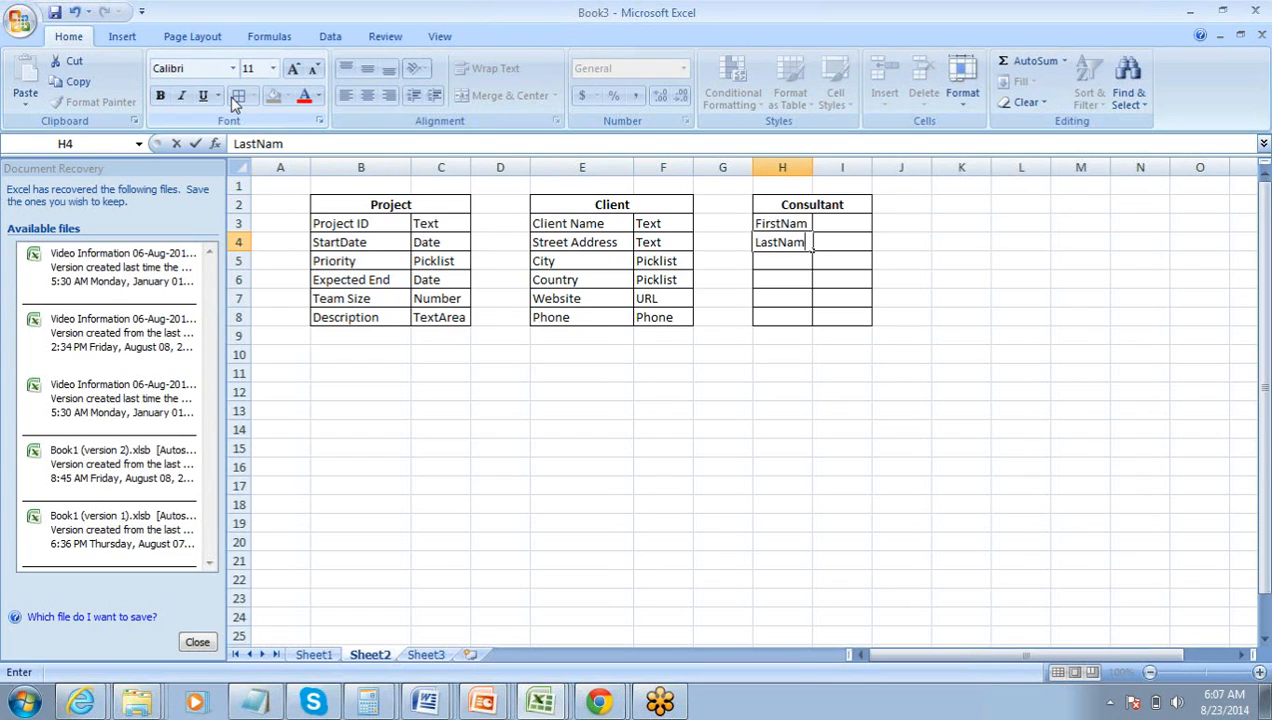
key("Tab")
key("Left")
key("Up")
key("F2")
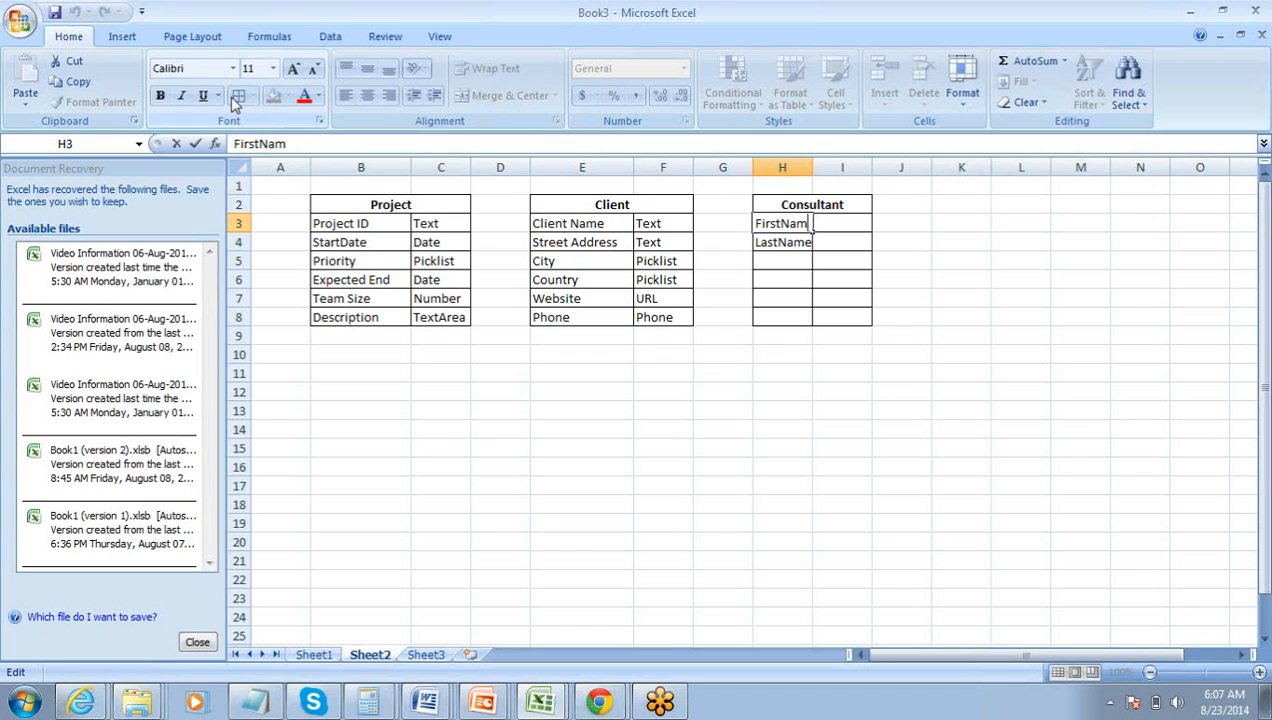
type("e")
key("ctrl+Return")
key("Up")
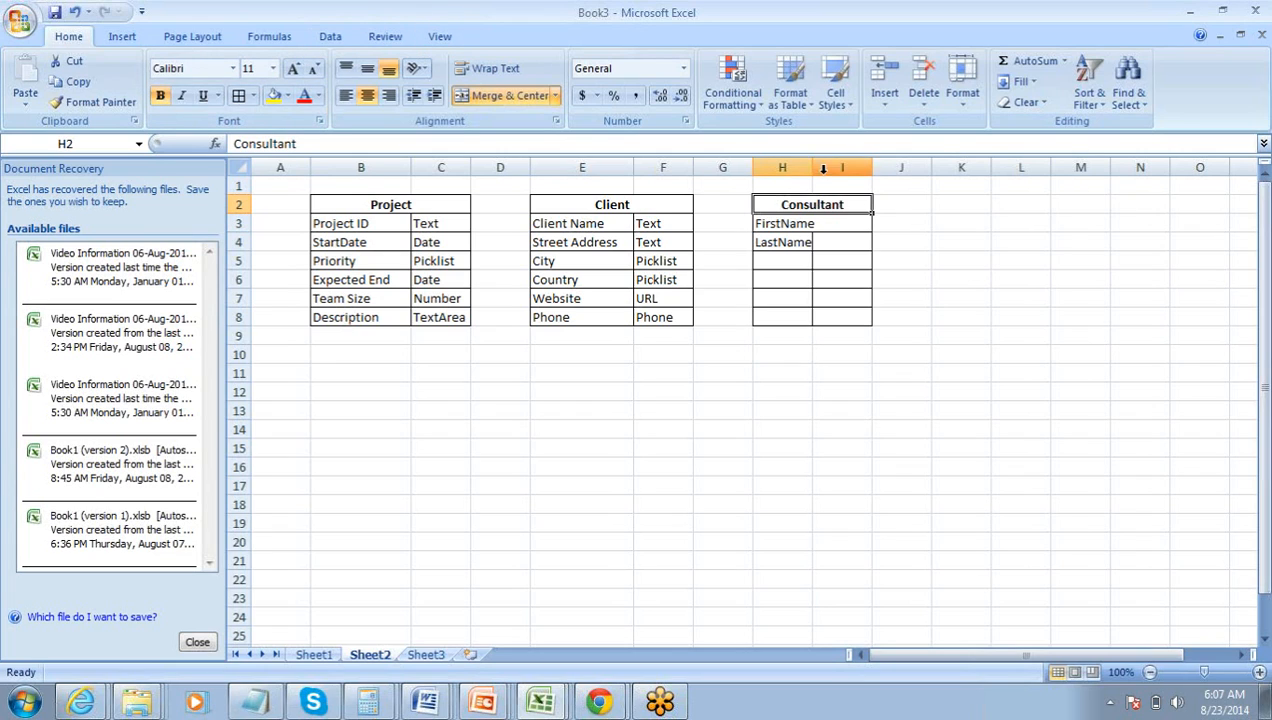
left_click_drag(814, 167, 886, 181)
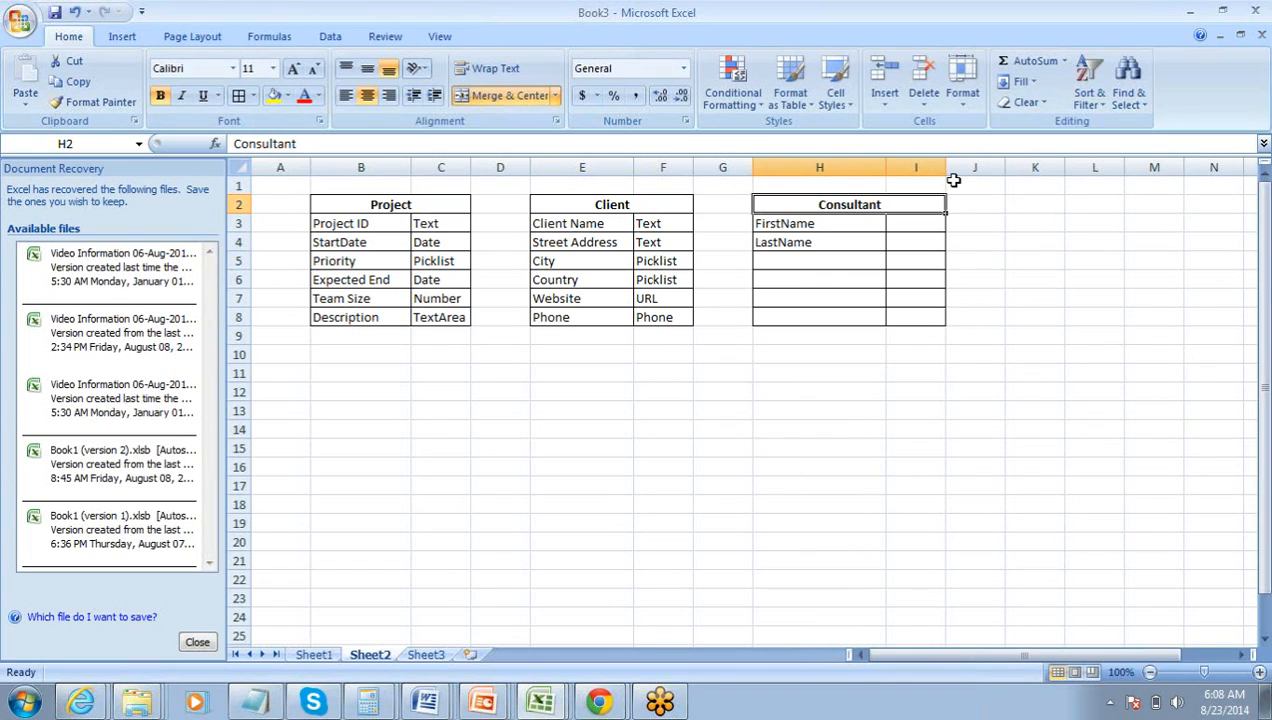
Go over the FirstName and LastName fields in the Consultant table
key("Down")
key("Down")
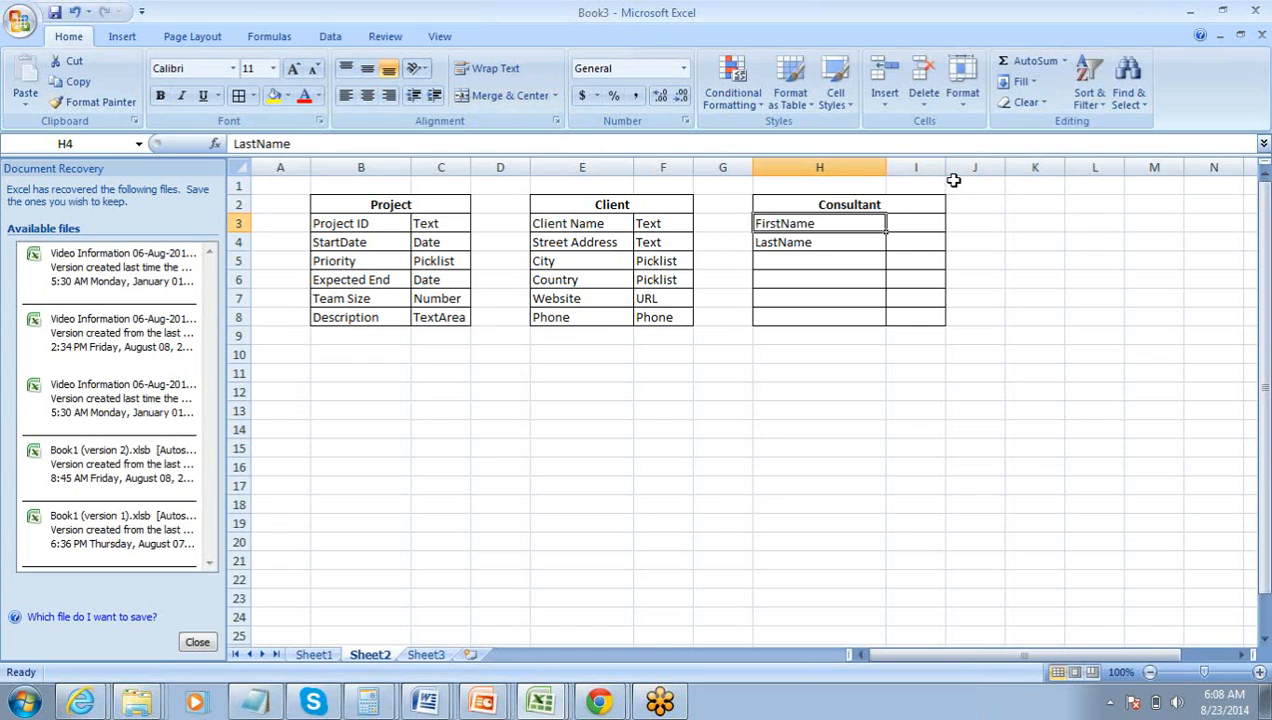
key("Up")
key("Down")
key("Up")
key("Down")
key("Down")
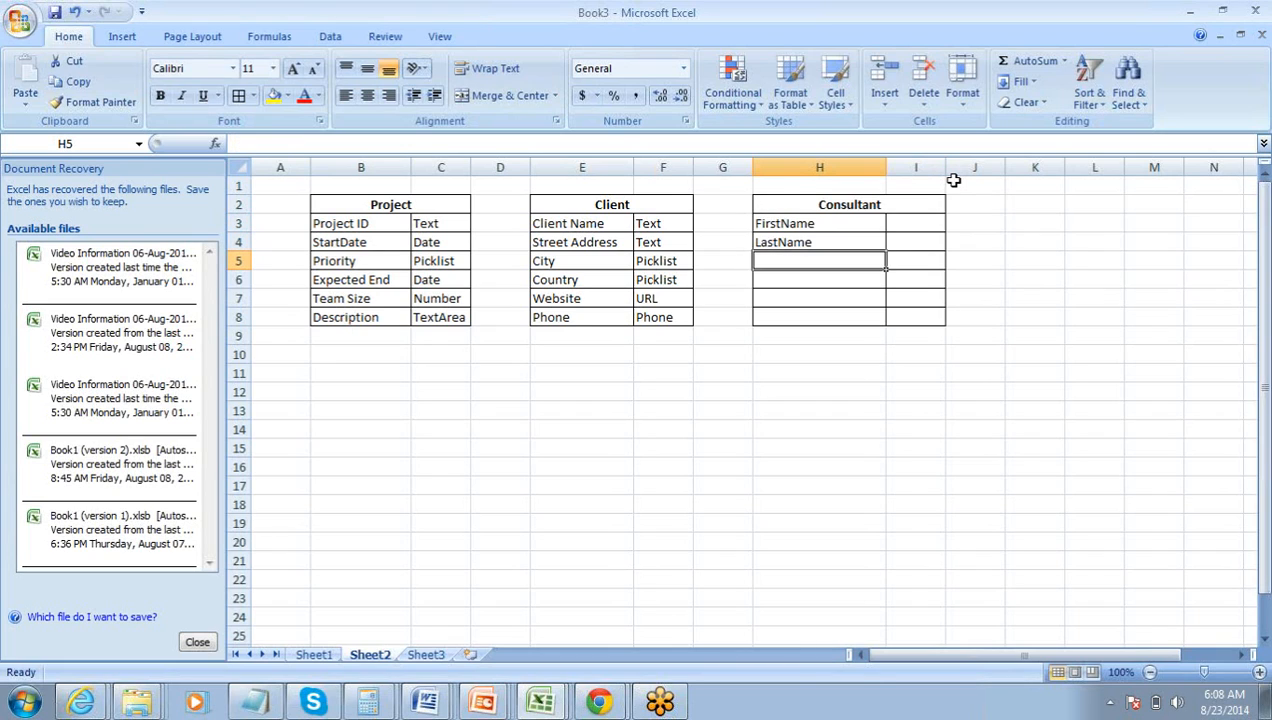
key("Up")
key("Up")
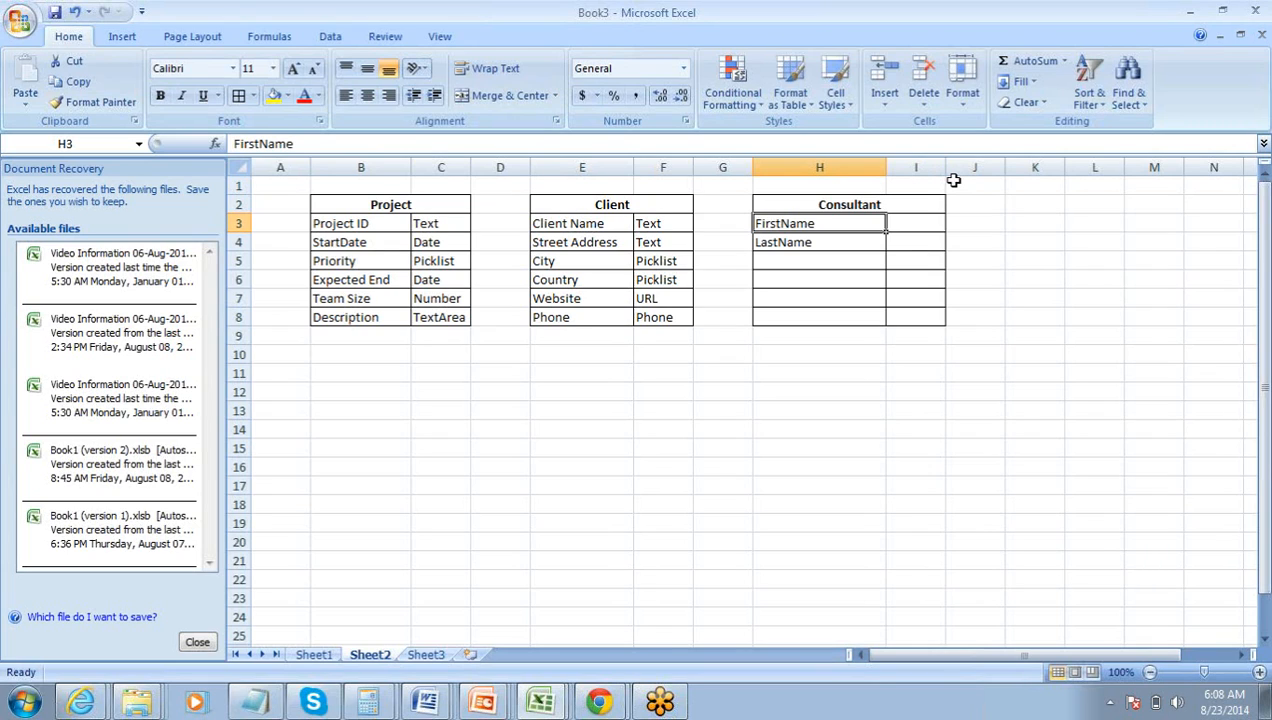
key("Down")
key("Down")
key("Up")
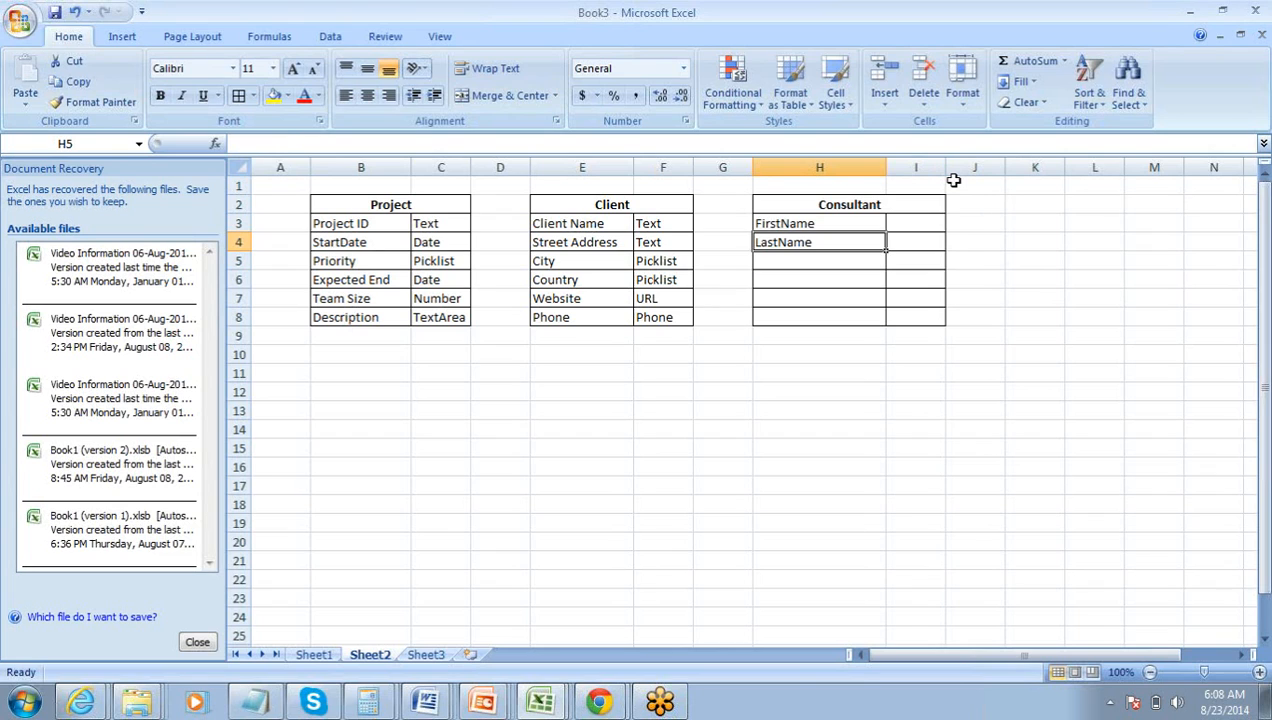
key("Up")
key("Up")
key("Down")
key("Down")
key("Up")
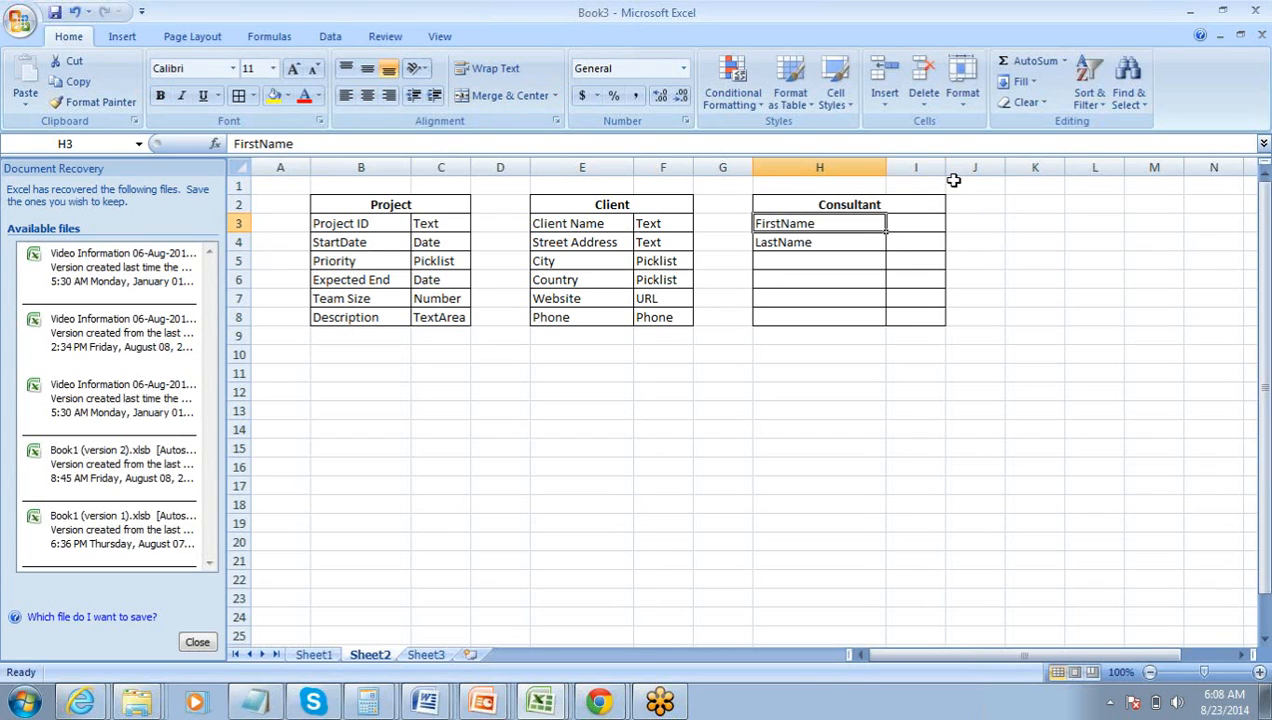
Add the field names "Email" and "Phone" in H5:H6 of the Consultant table
key("Down")
key("Down")
type("Email")
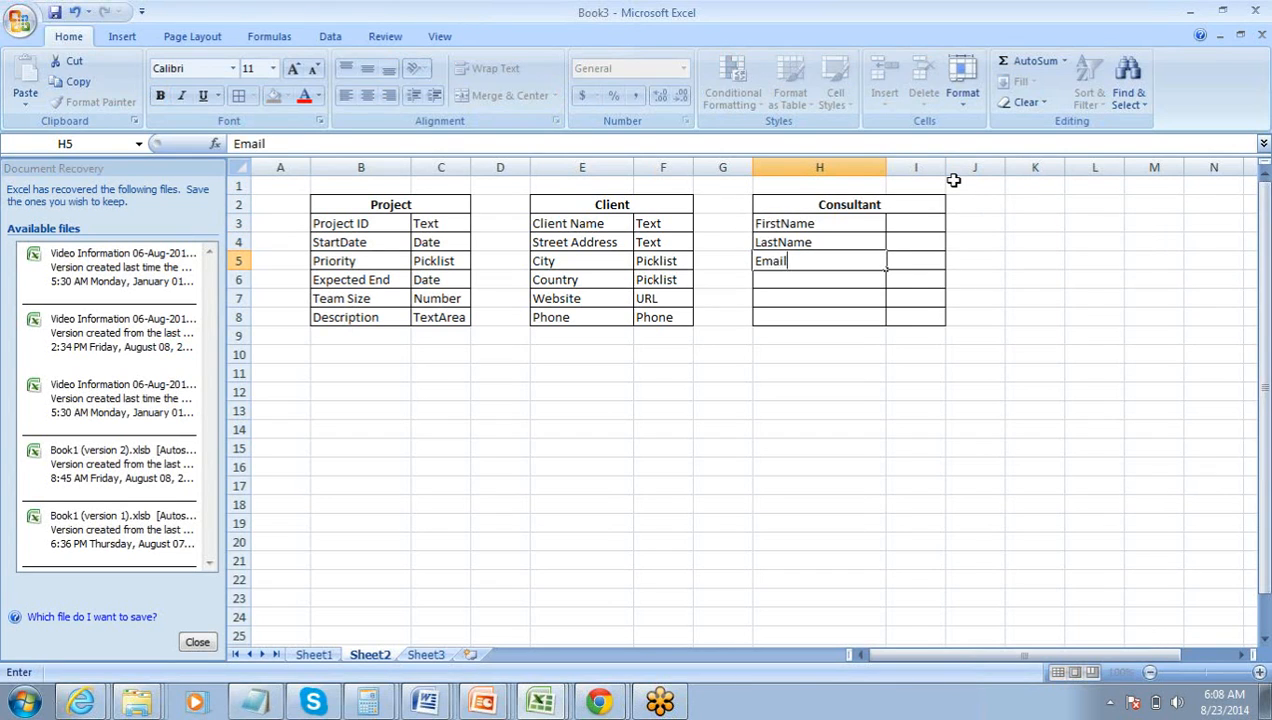
key("Return")
key("Up")
key("Down")
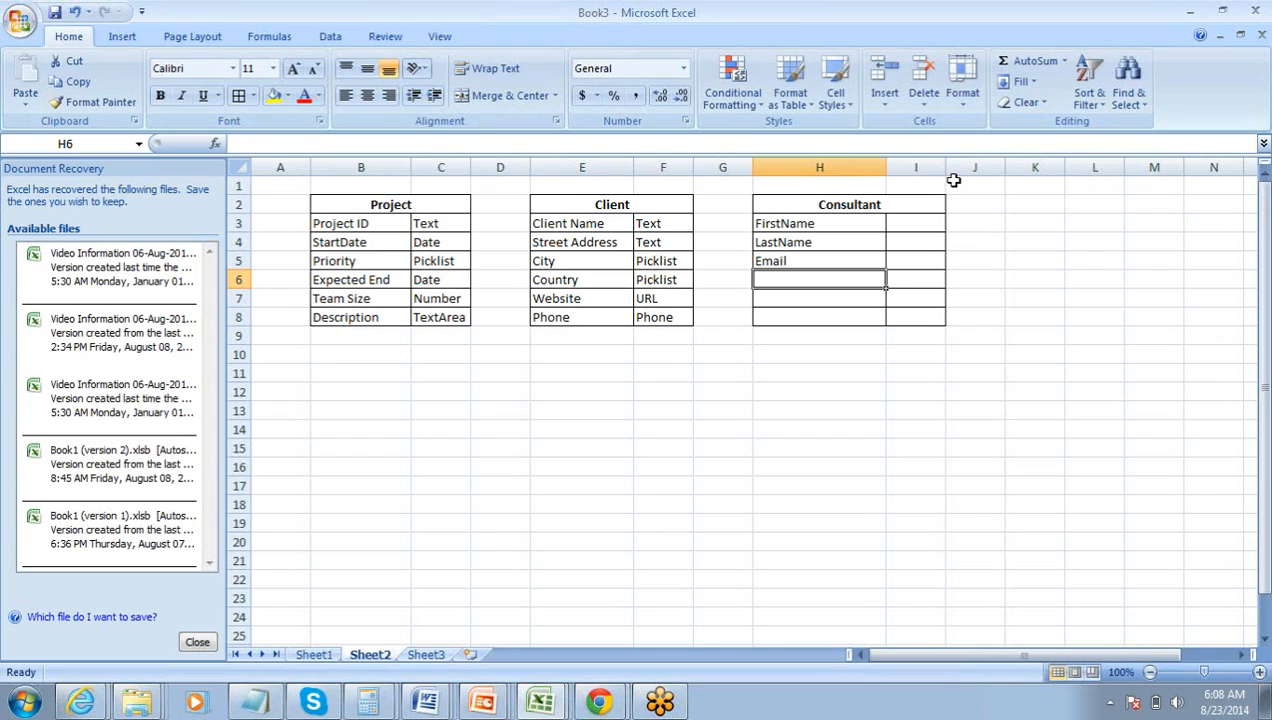
type("Phone")
key("Return")
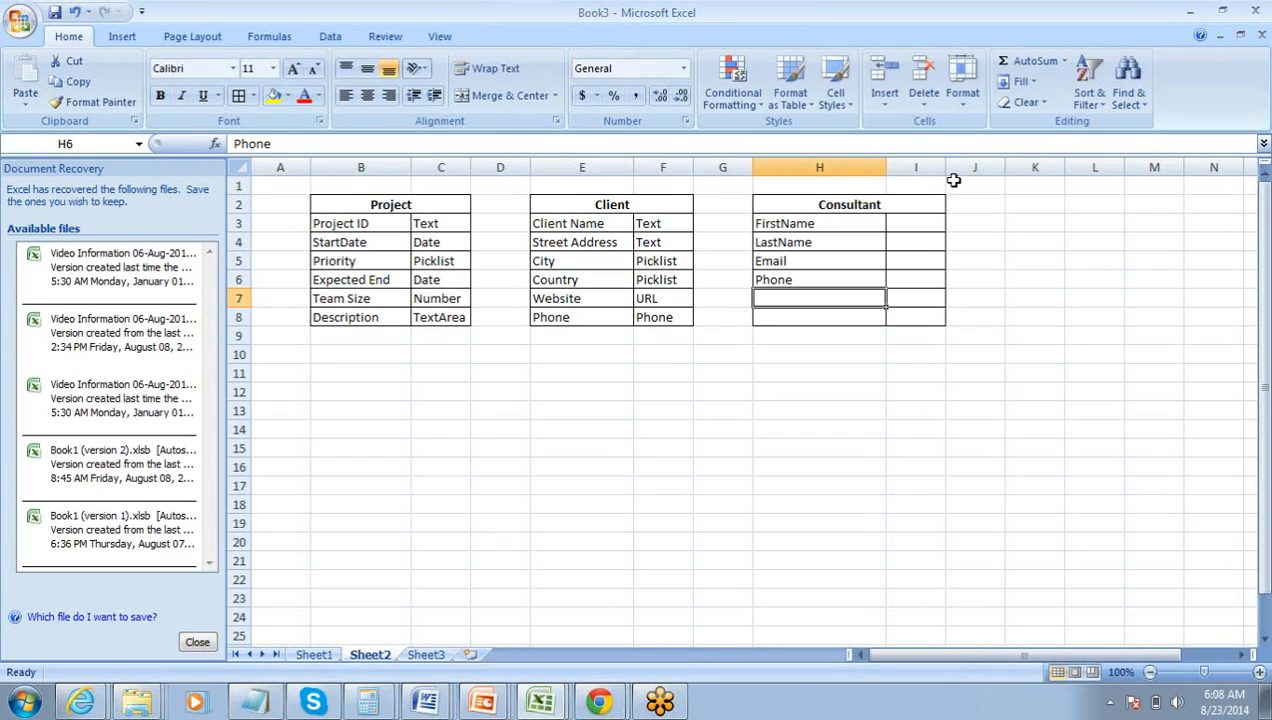
Enter the data type "Text" for FirstName in cell I3
key("Up")
key("Up")
key("Up")
key("Up")
key("Up")
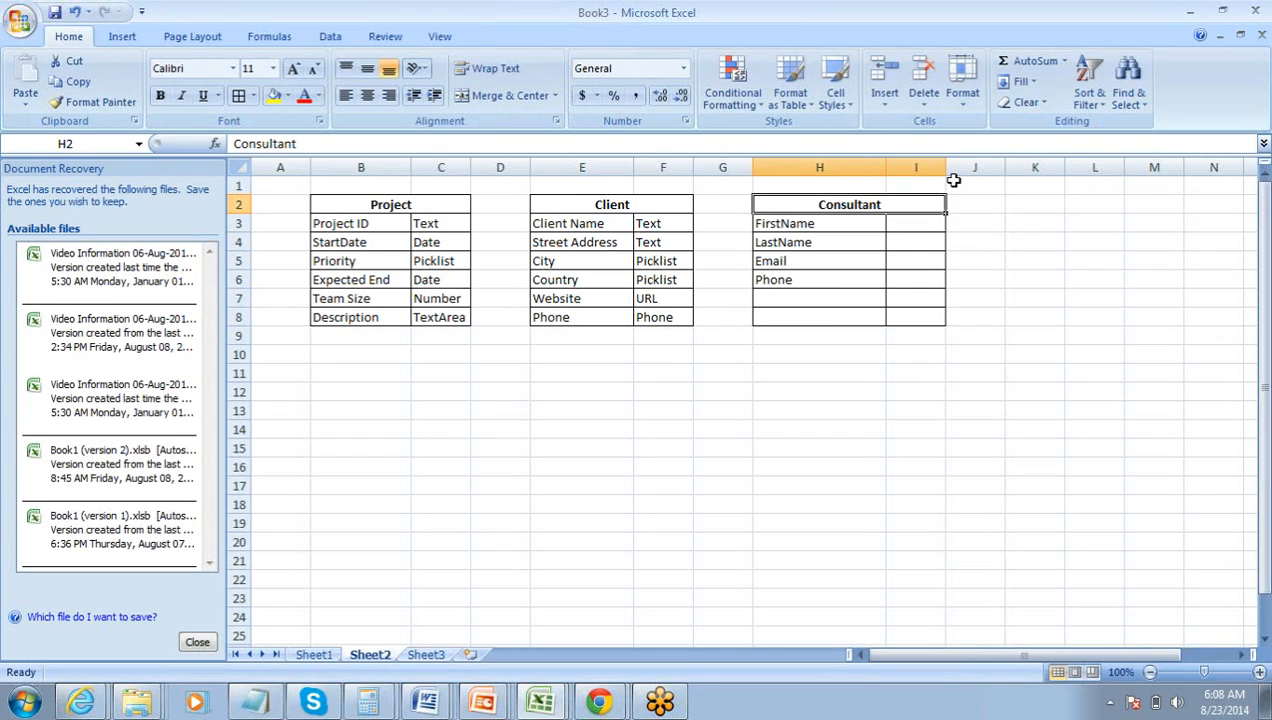
key("Down")
key("Right")
type("text")
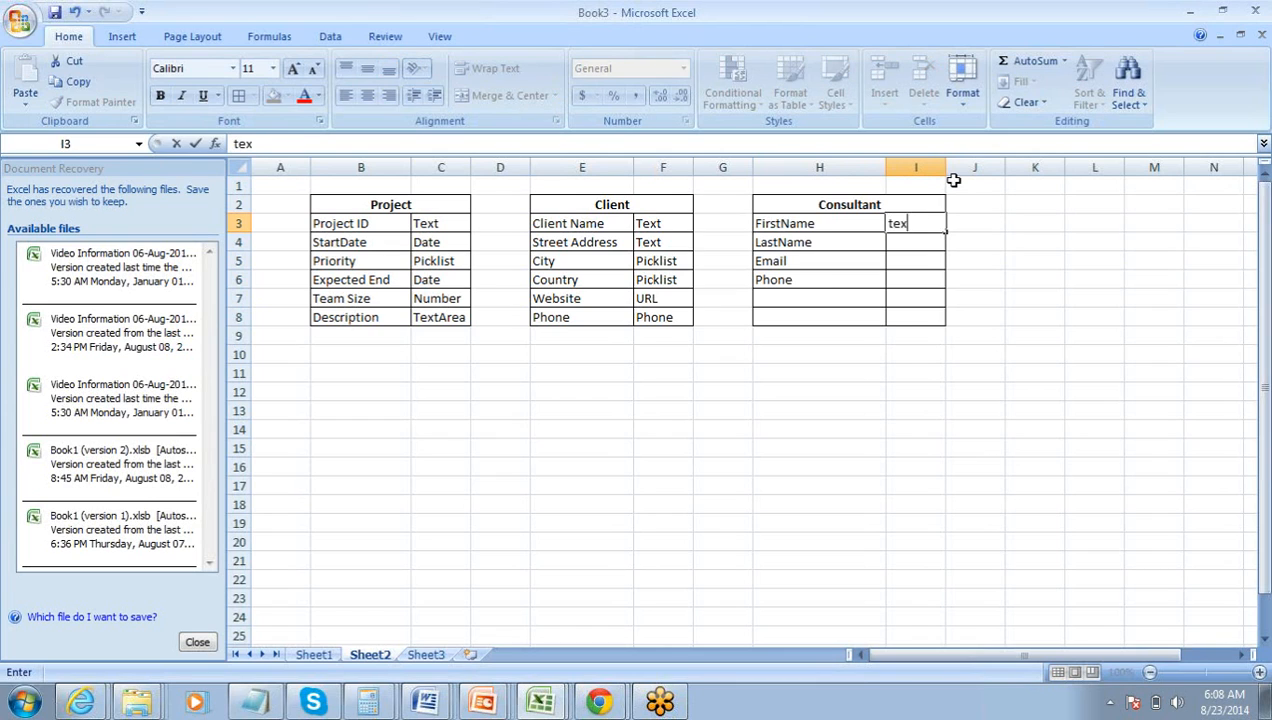
key("Right")
key("Up")
key("Left")
key("Right")
key("Down")
key("Left")
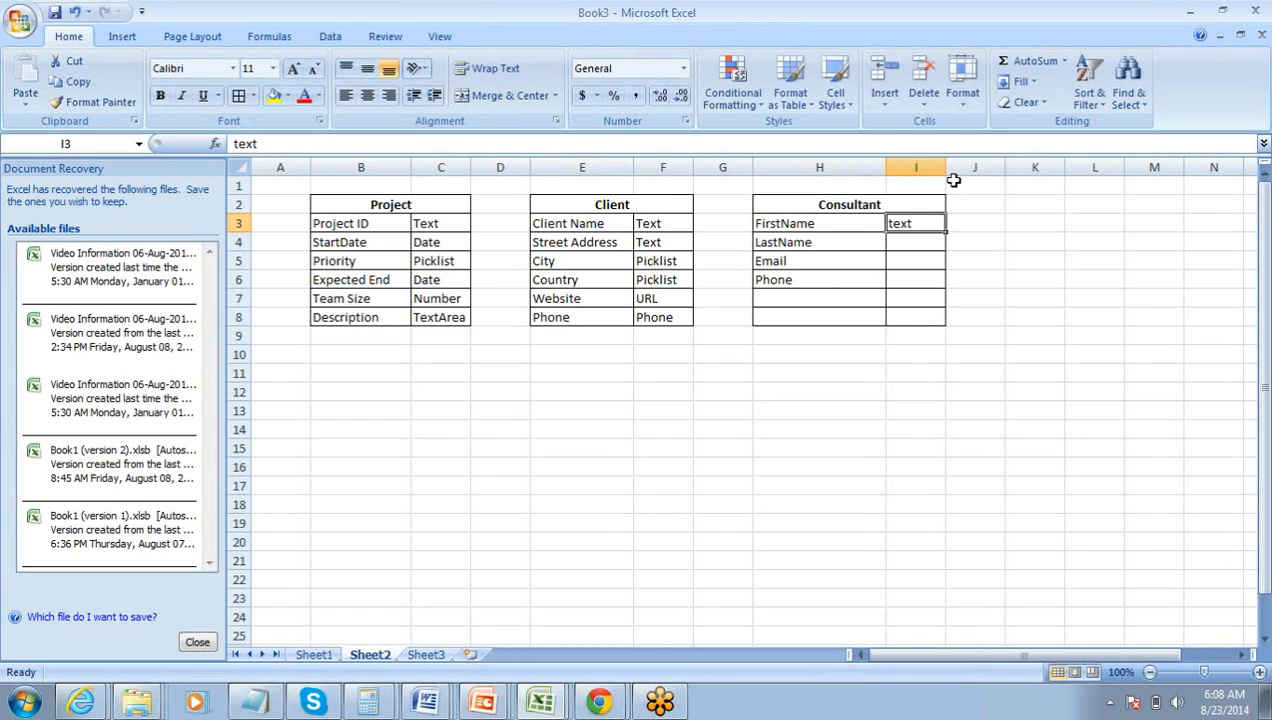
key("F2")
key("Home")
key("Delete")
type("T")
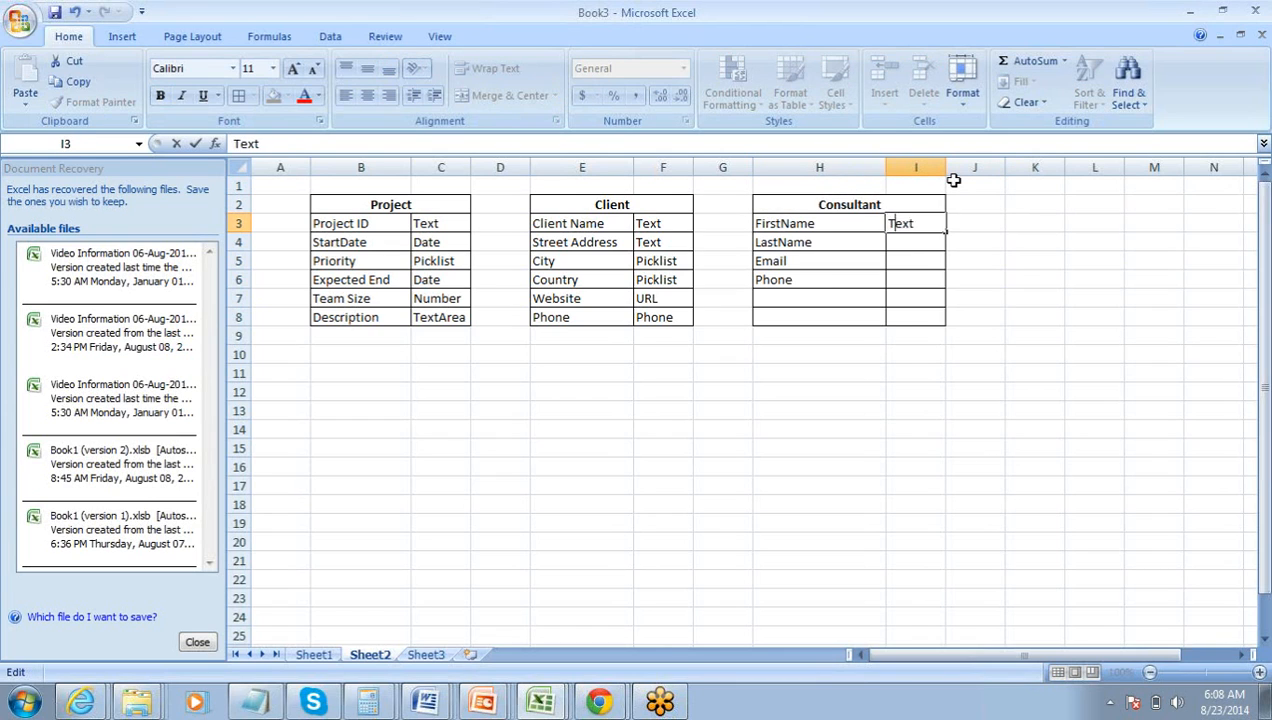
key("Tab")
Fill the FirstName data type down to LastName in cell I4
key("Down")
key("Down")
key("Left")
key("Up")
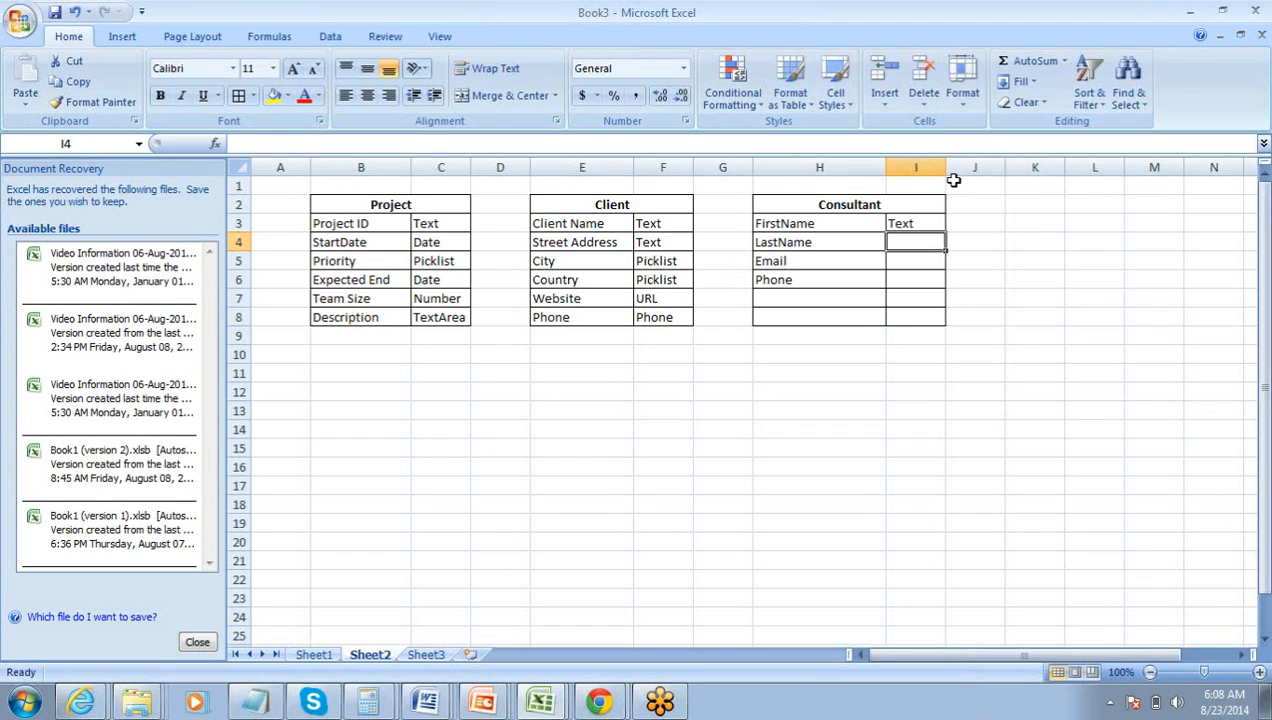
key("shift+Up")
key("ctrl+d")
Enter the data types "Email" and "Phone" for the Email and Phone fields in I5:I6
key("Down")
key("Left")
key("Down")
key("Right")
key("Up")
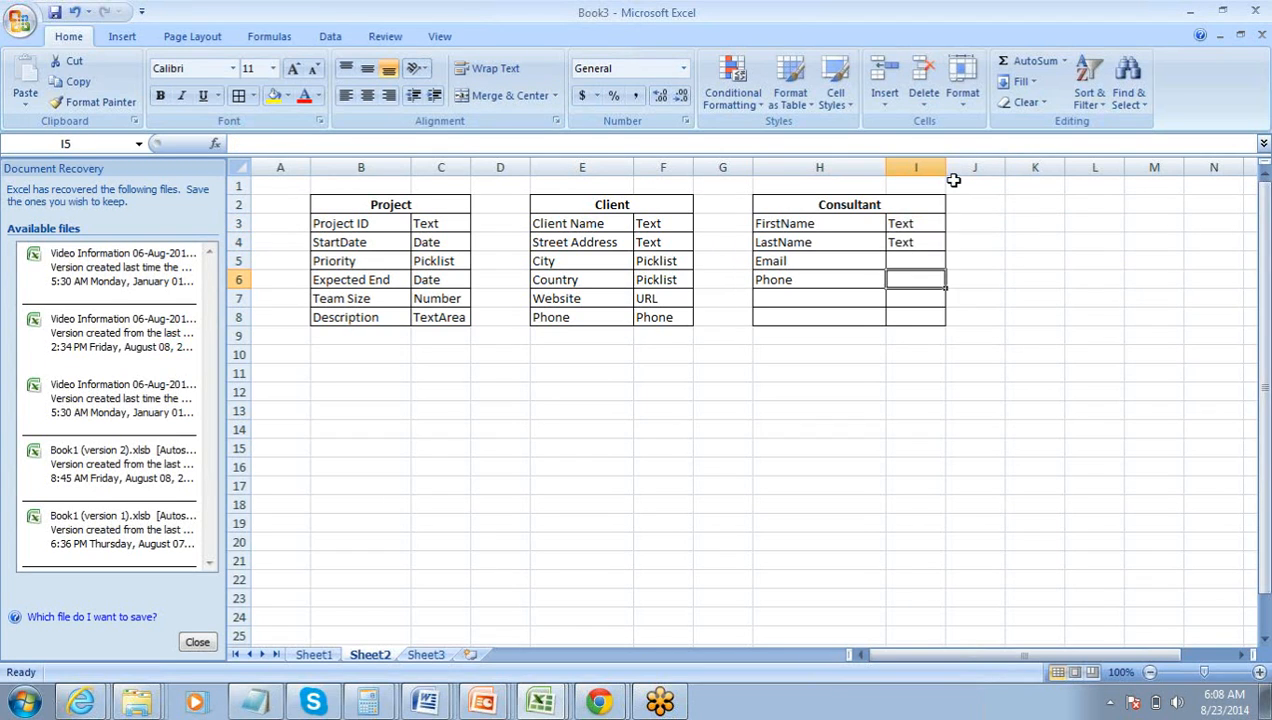
type("Email")
key("Tab")
key("Down")
key("Left")
key("Left")
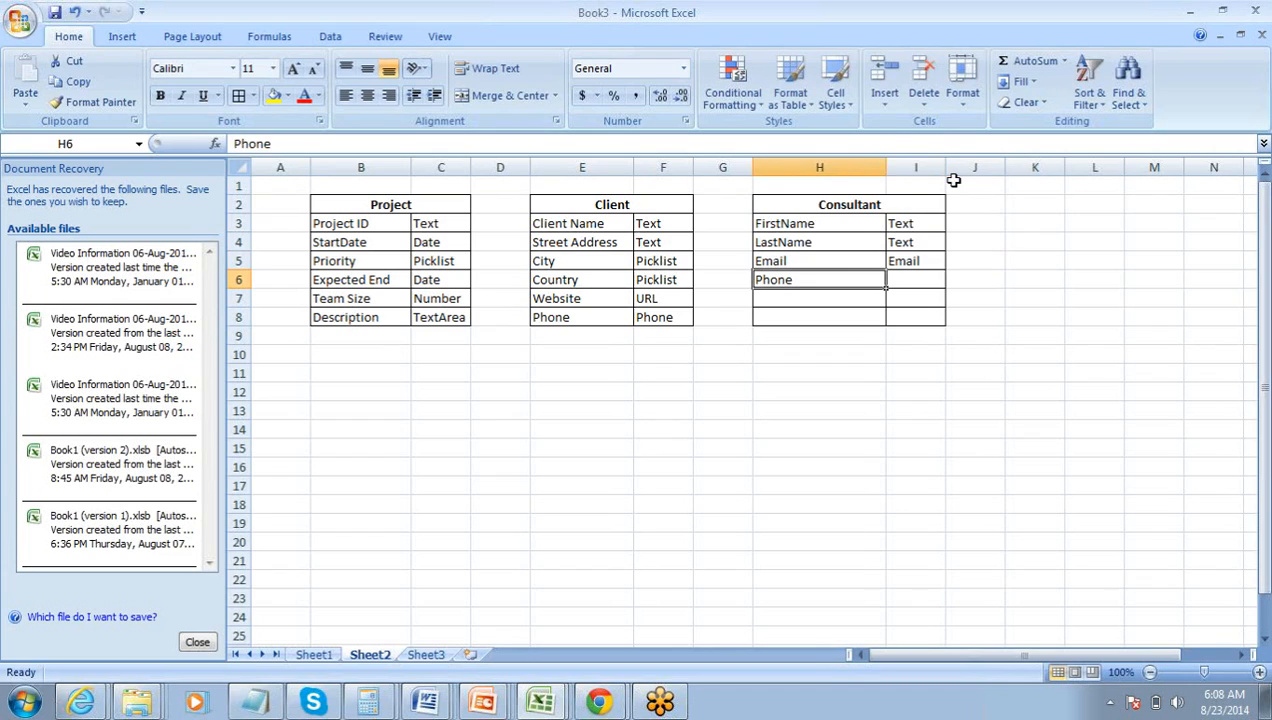
key("Right")
type("Phone")
key("Tab")
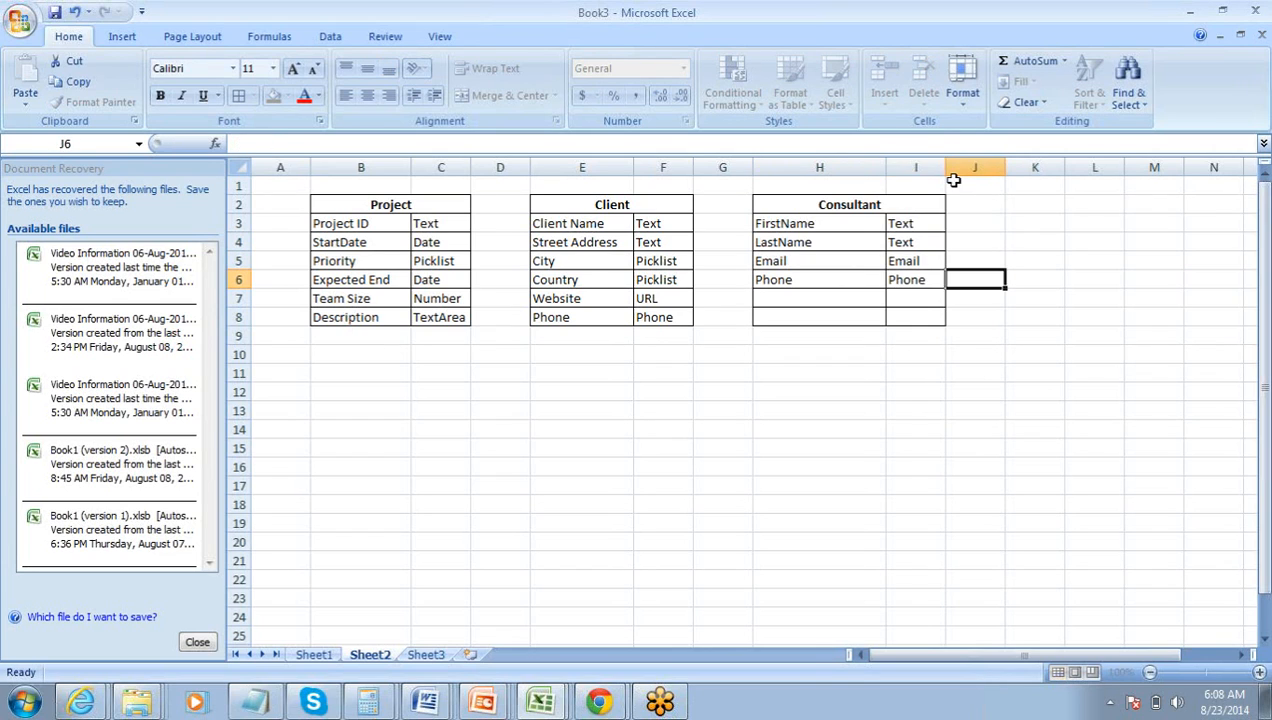
Review the Project, Client and Consultant tables one after another with their fields and data types
key("Left")
key("Left")
key("Up")
key("Up")
key("Up")
key("Up")
key("Left")
key("Left")
key("Left")
key("Left")
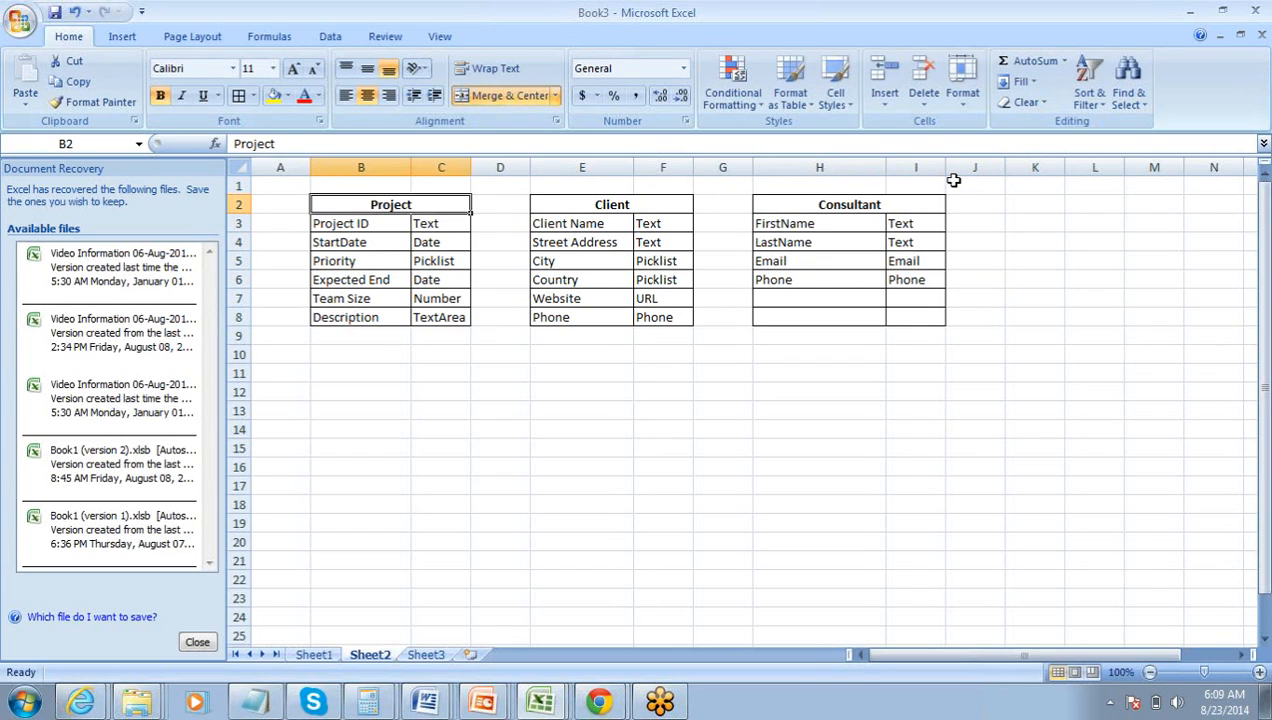
key("ctrl+shift+Down")
key("shift+Right")
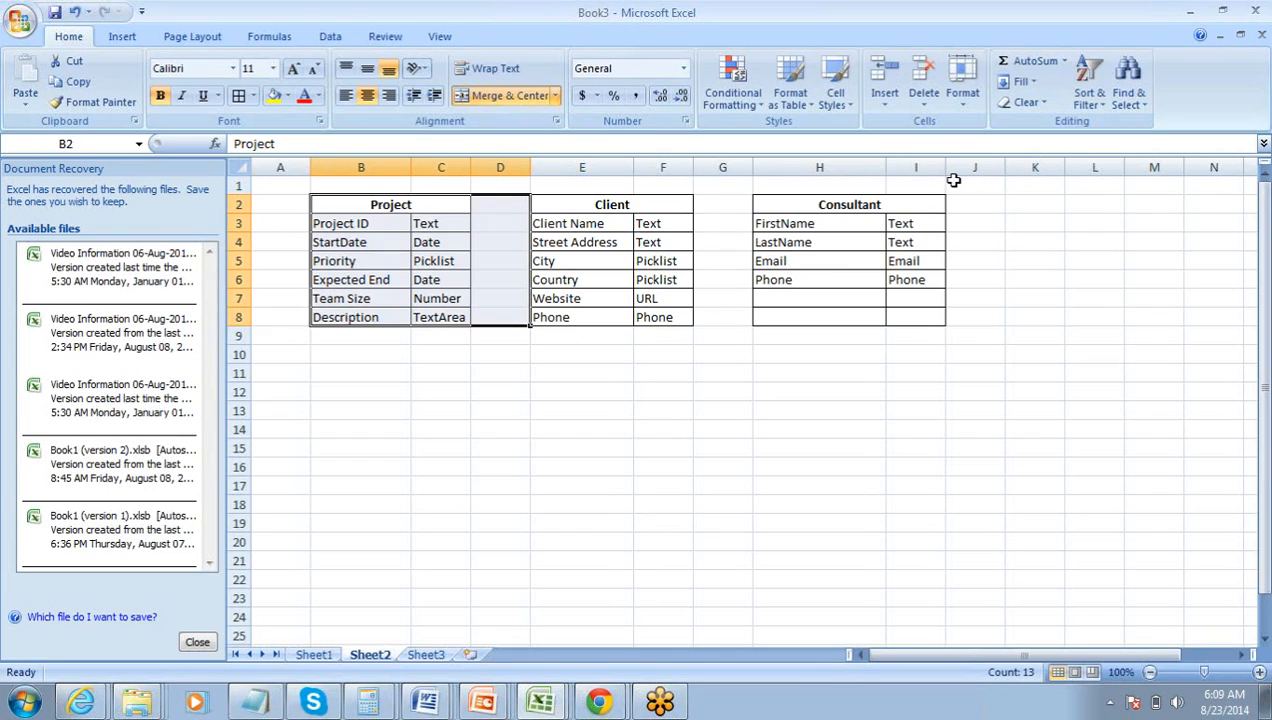
key("Right")
key("Right")
key("ctrl+shift+Down")
key("Right")
key("Right")
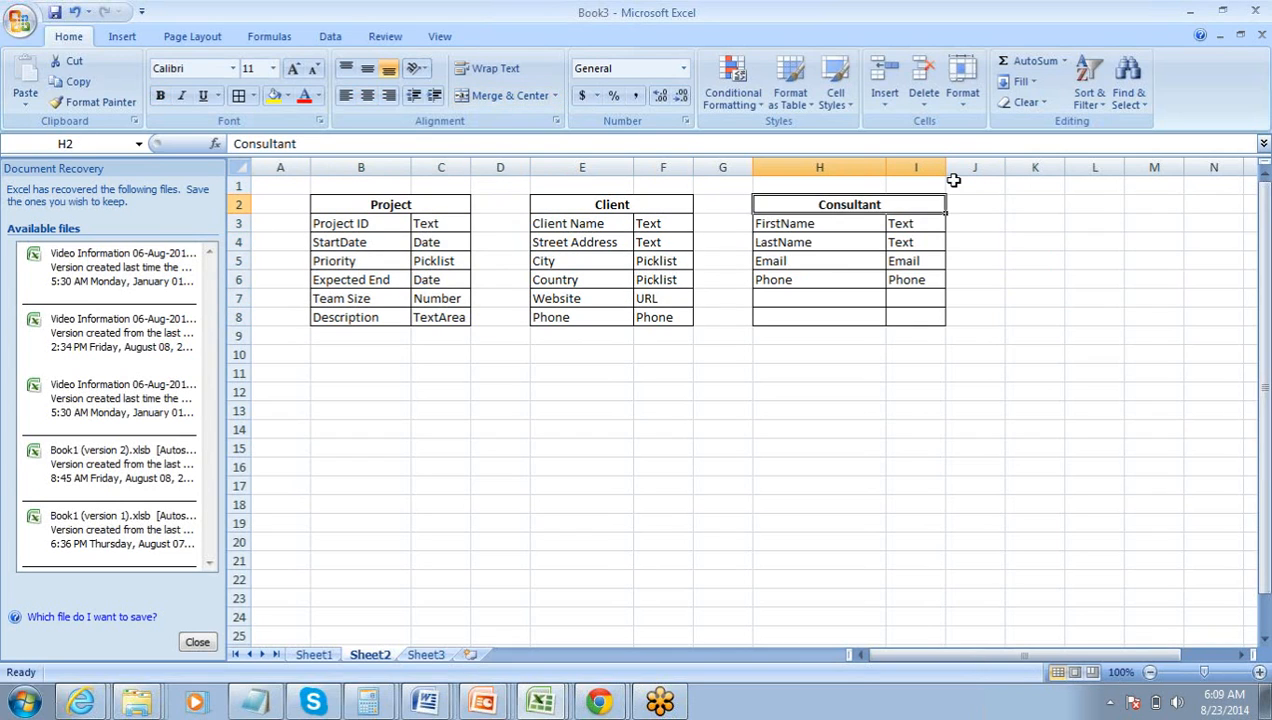
key("ctrl+shift+Down")
key("Down")
key("Up")
left_click(697, 224)
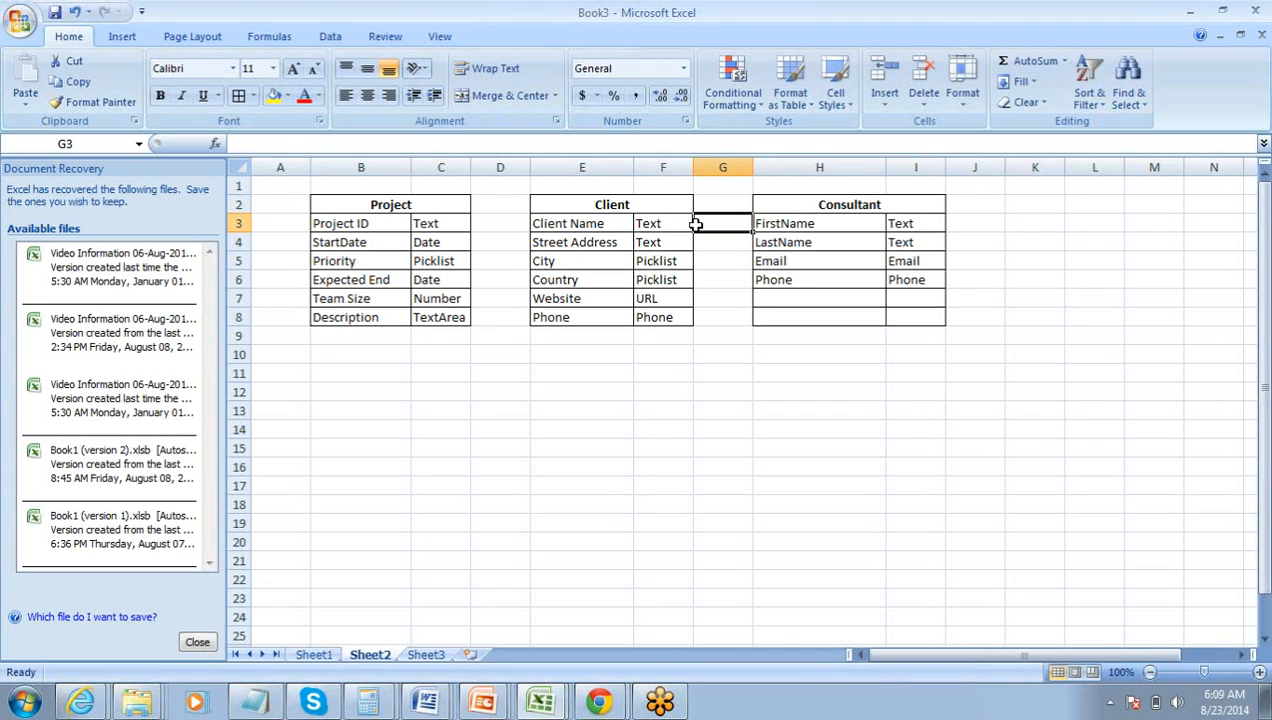
key("Left")
key("Left")
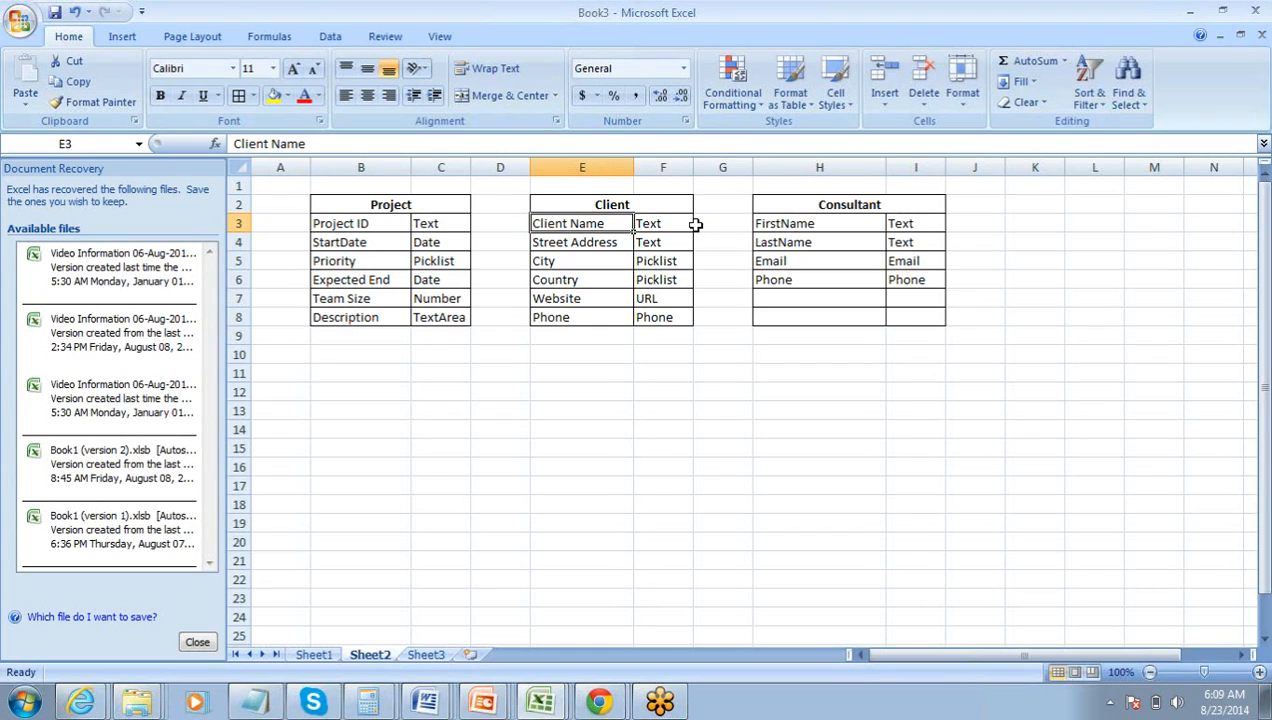
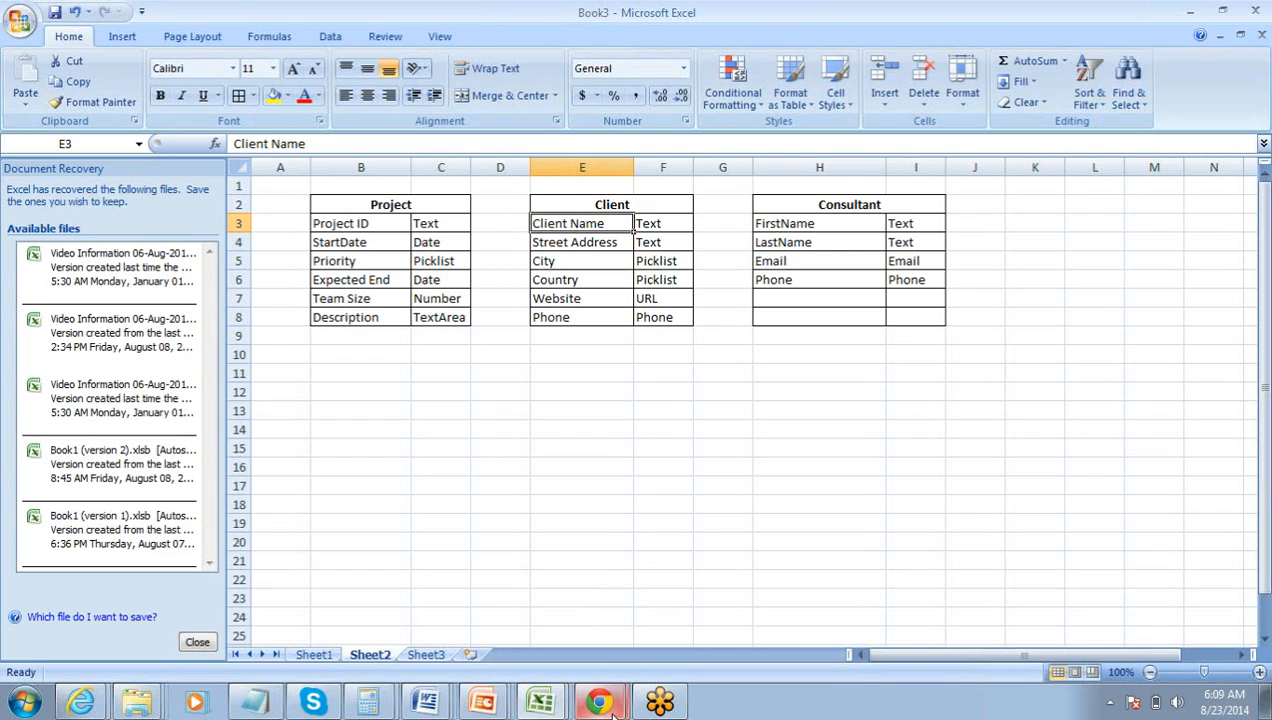
Switch to Salesforce in Chrome and open its Setup area
mouse_move(612, 713)
left_click(599, 669)
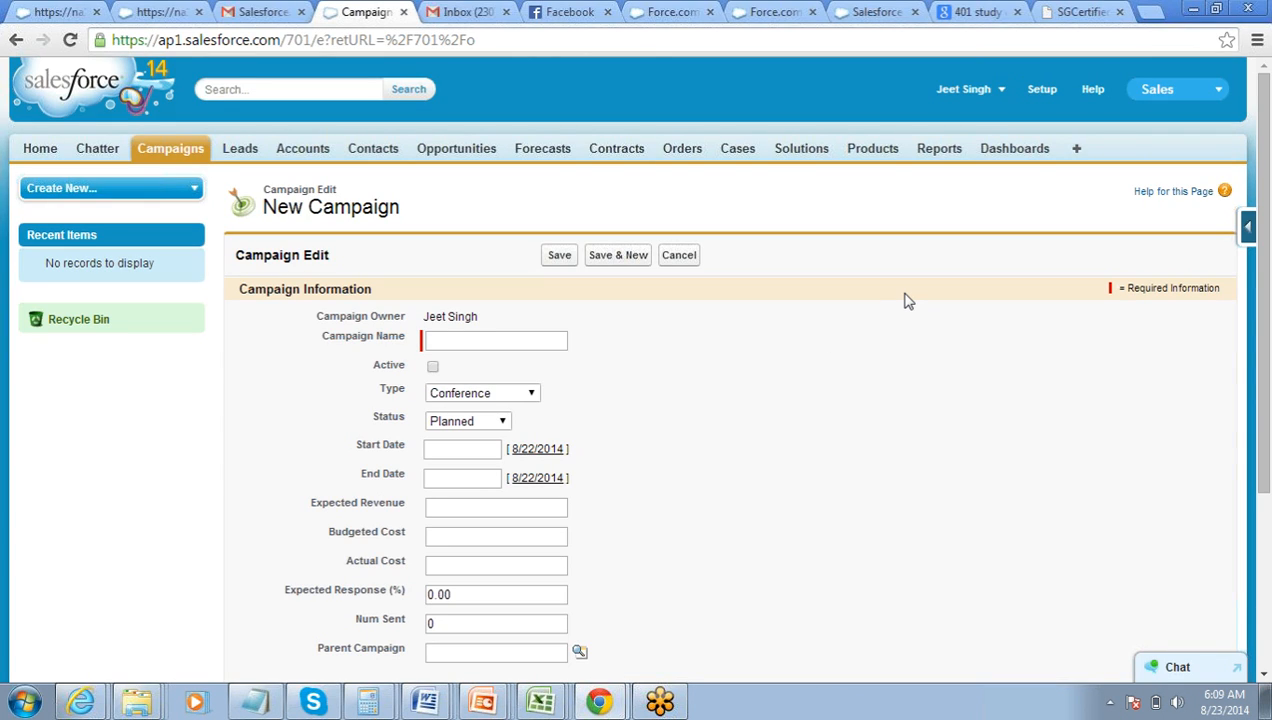
left_click(1042, 94)
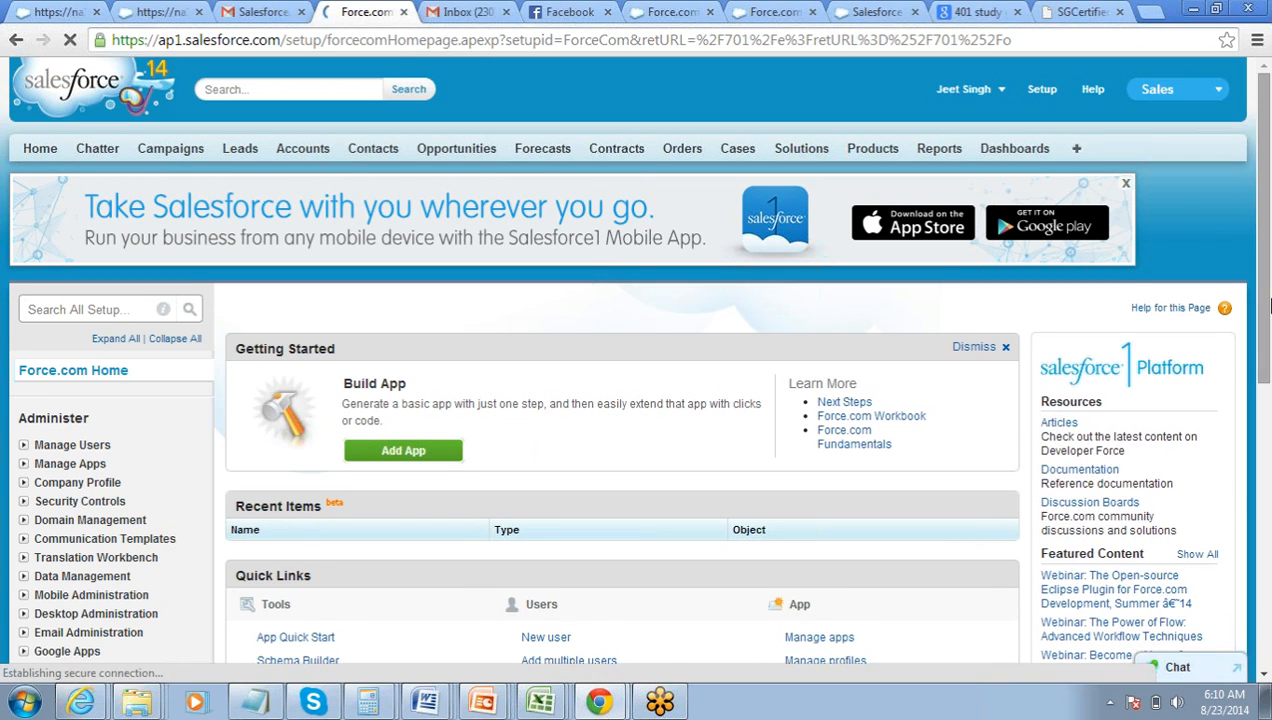
Open the Apps page among the Create settings and start the wizard for a new app
left_click_drag(1268, 311, 1270, 337)
left_click_drag(1270, 337, 1265, 281)
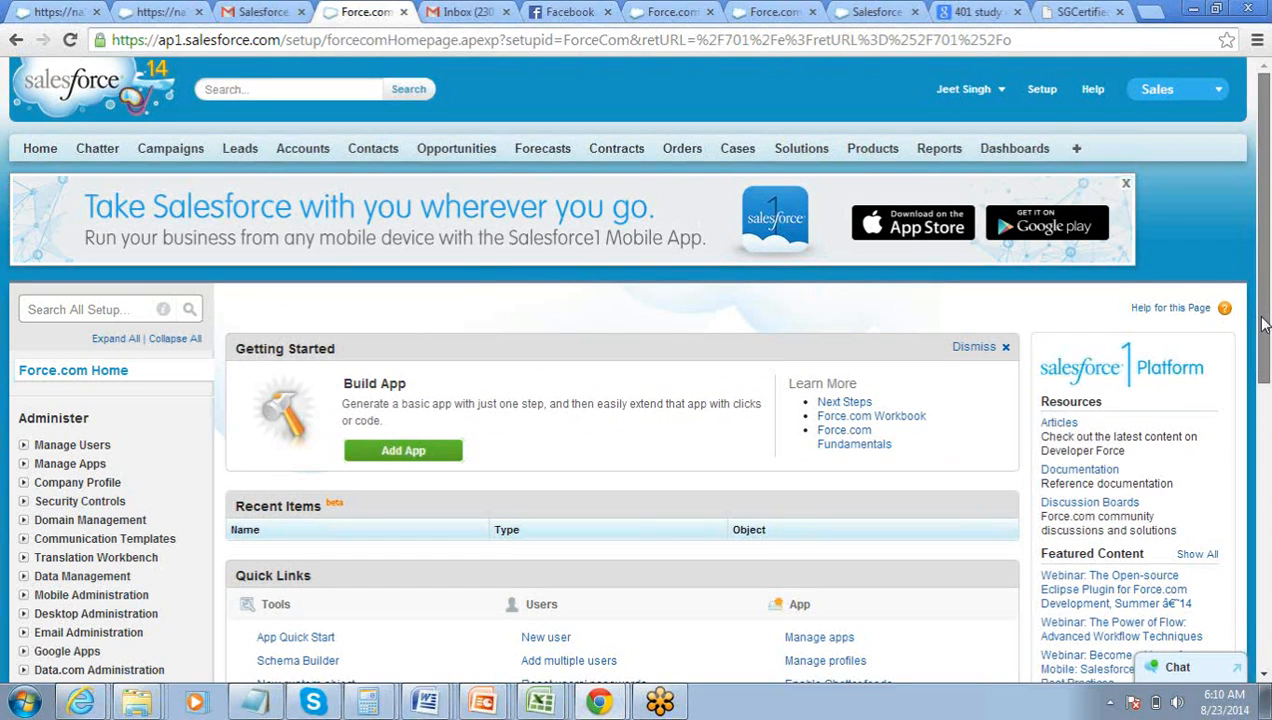
scroll(1263, 322, "down", 3)
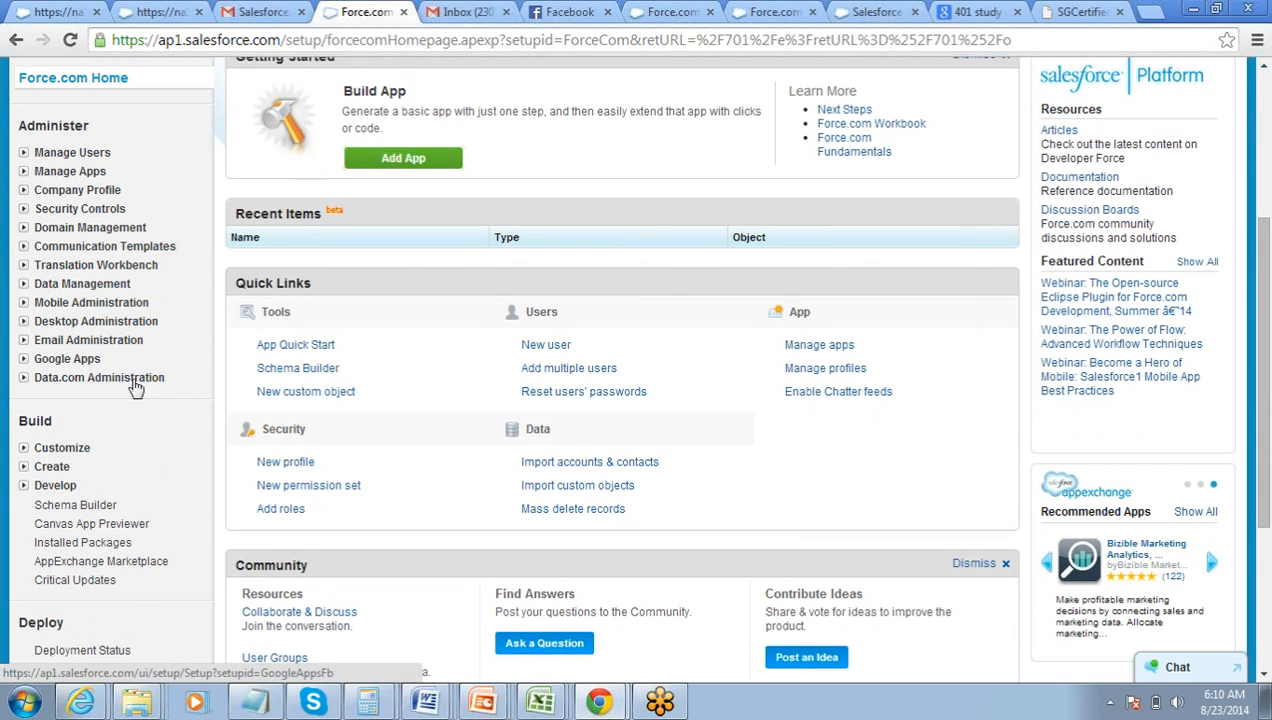
left_click(24, 467)
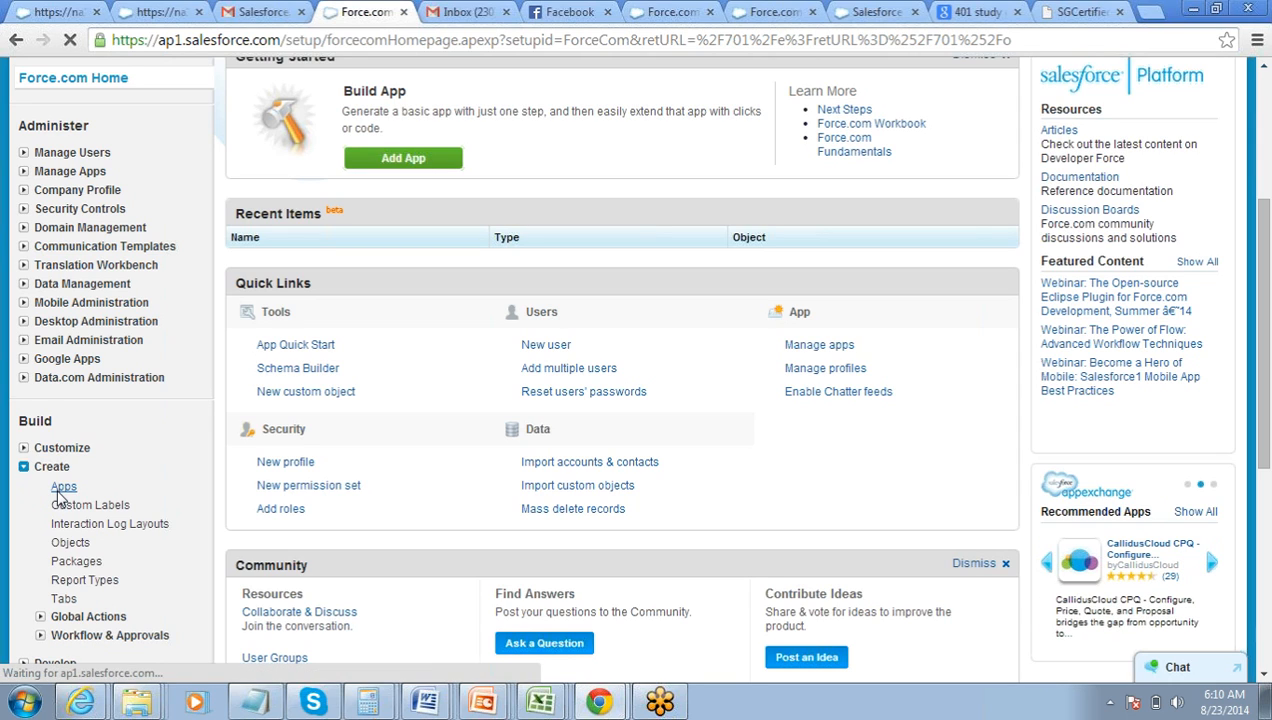
left_click(62, 489)
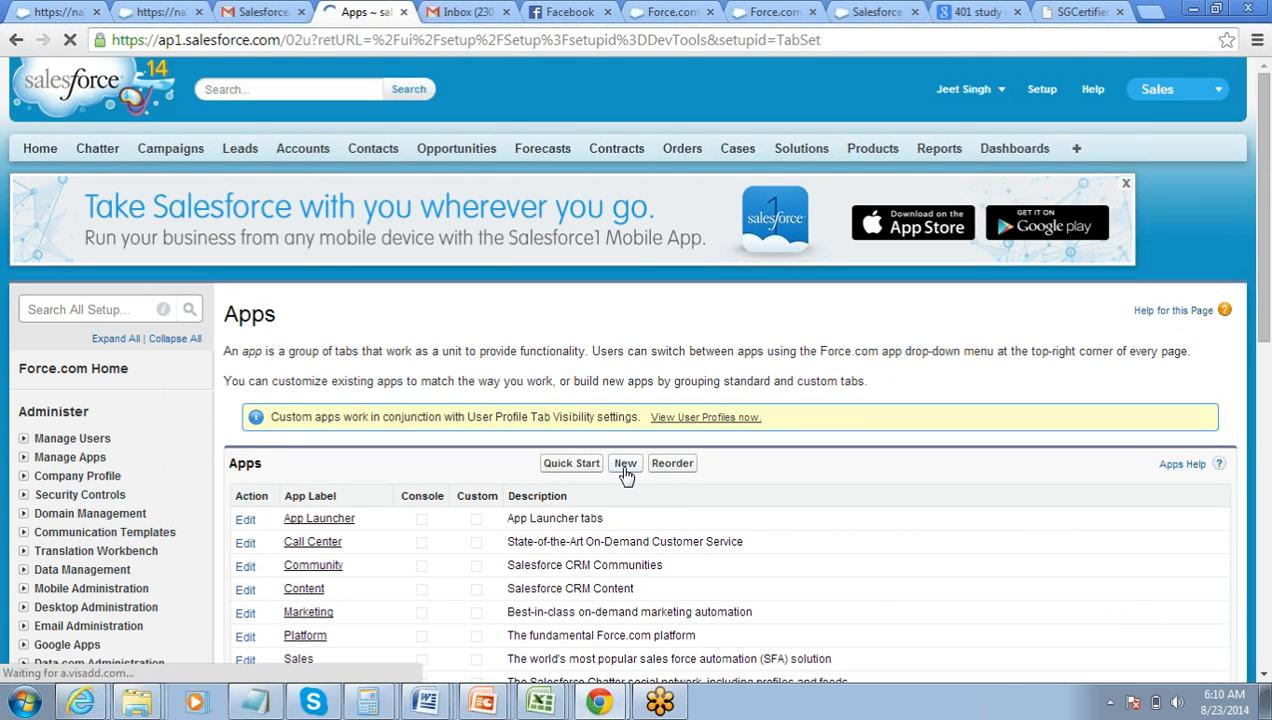
left_click(625, 465)
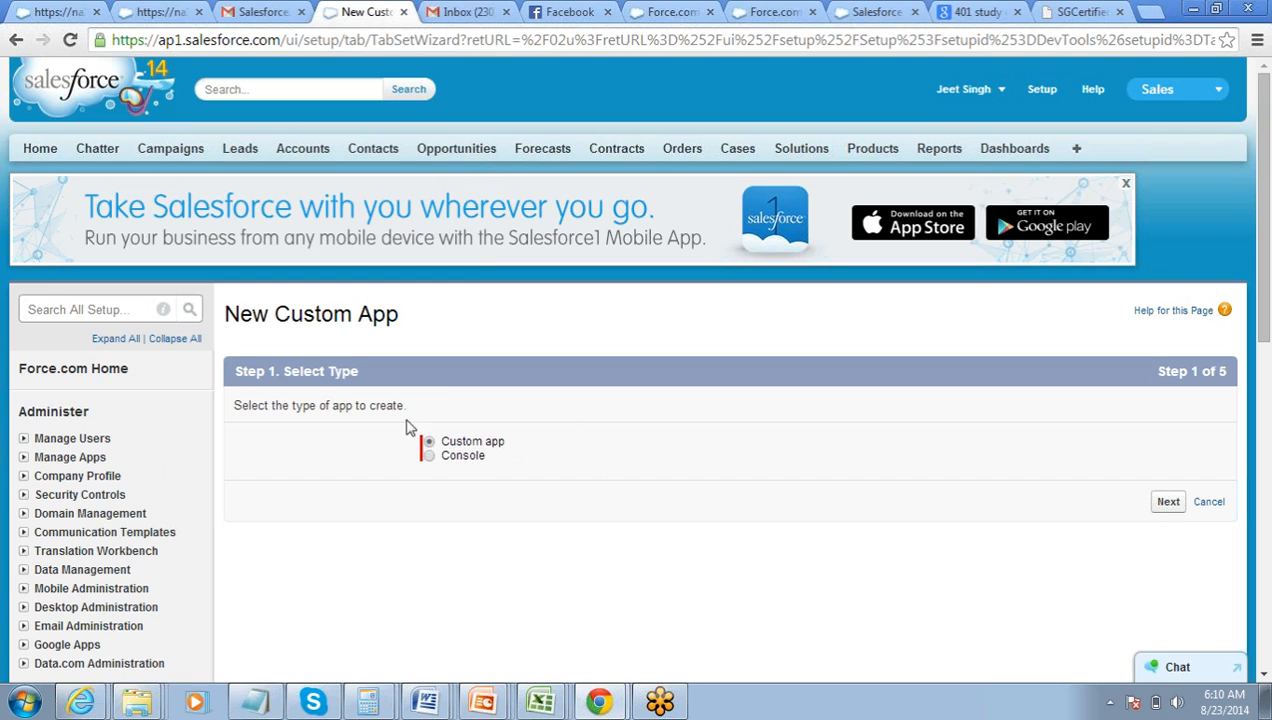
Keep the Custom app type and enter "PMS" as the app label and app name
left_click(1166, 505)
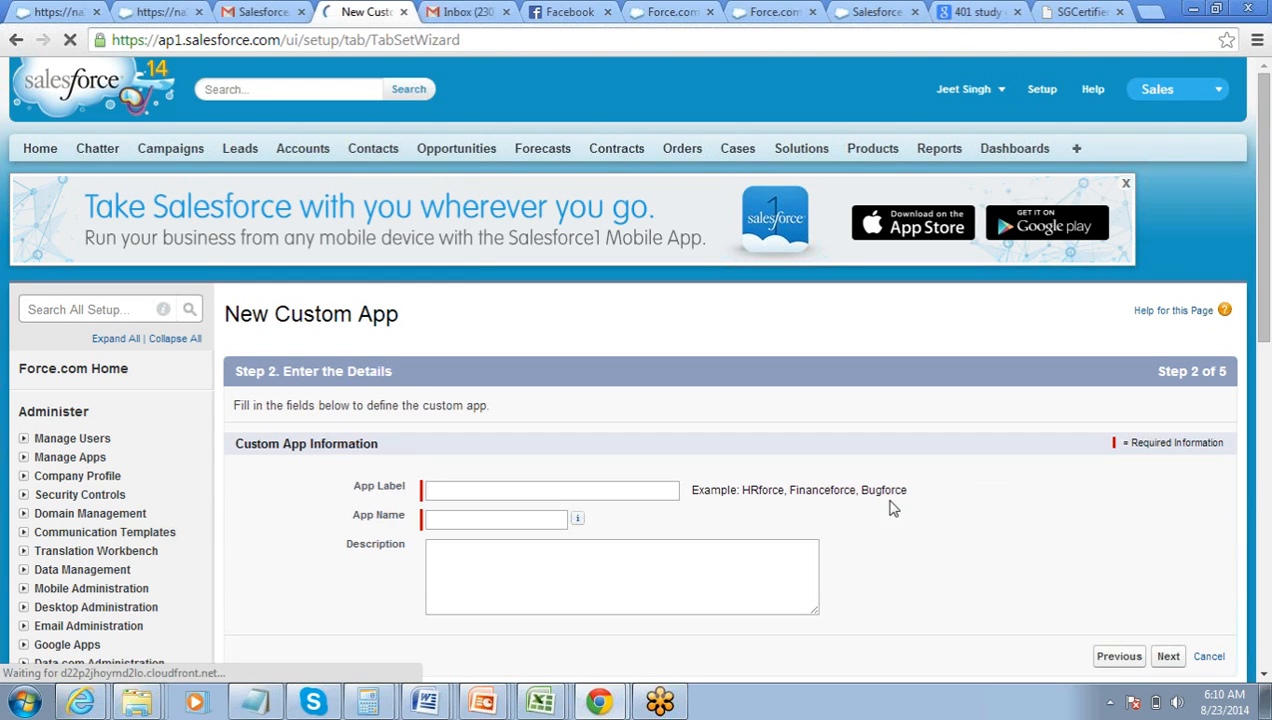
left_click(659, 486)
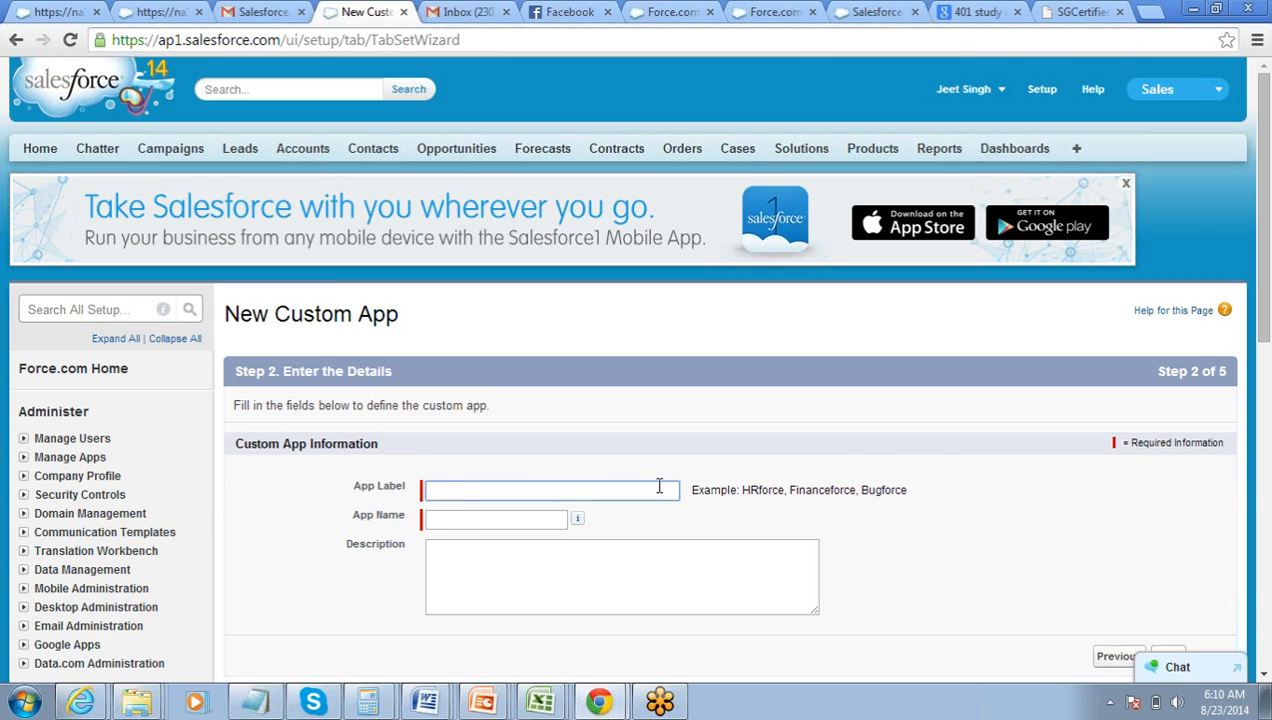
type("PM")
key("Tab")
key("Tab")
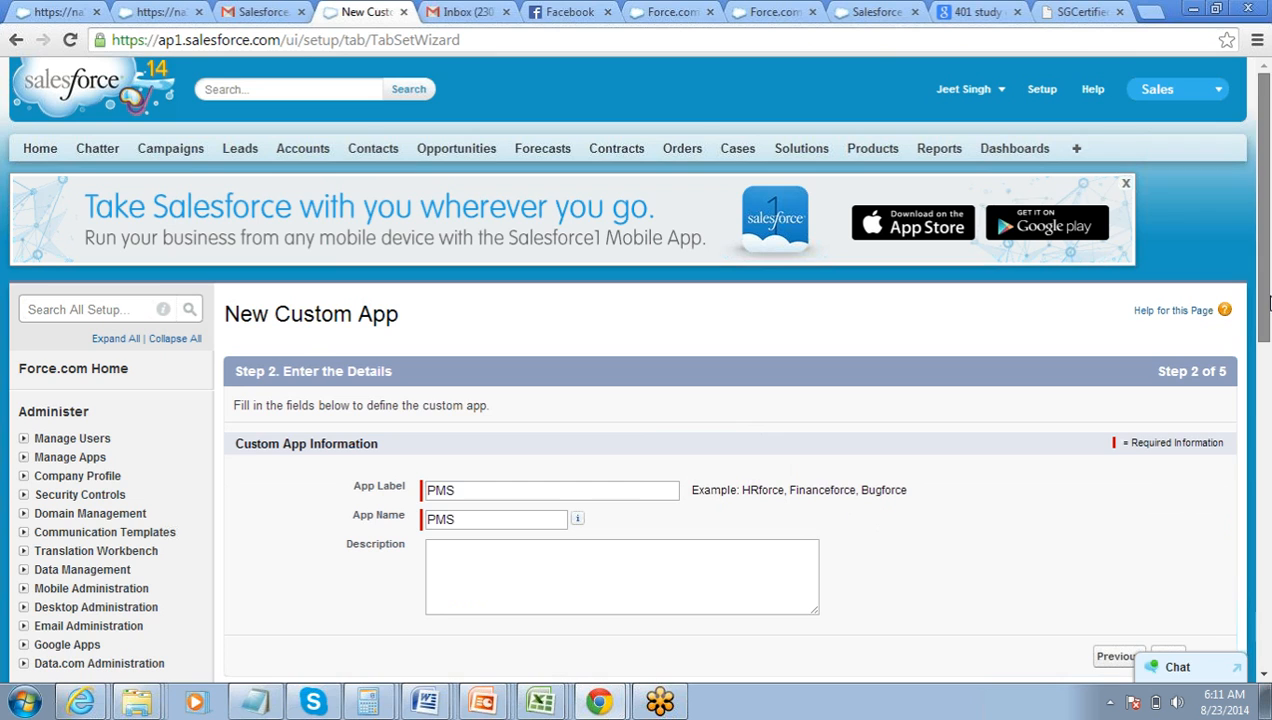
Accept the app details and continue with the default logo to the choice of tabs
scroll(1165, 420, "down", 3)
left_click(1168, 432)
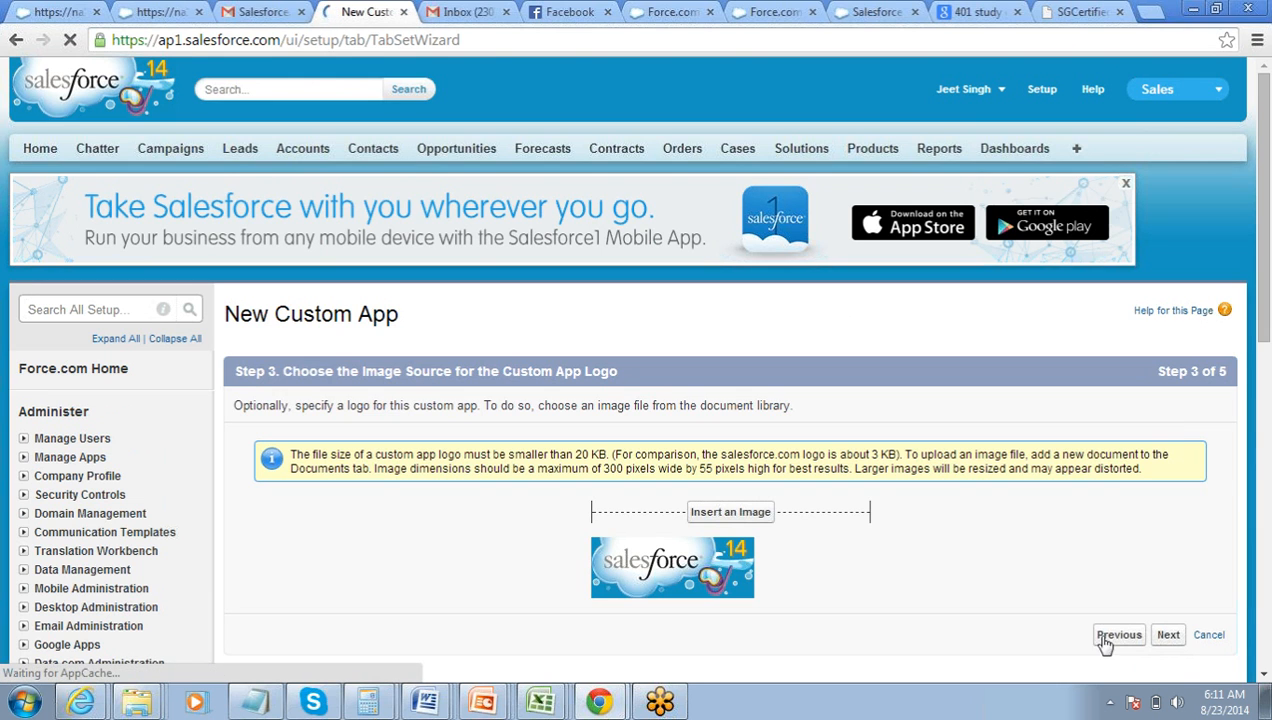
left_click(1177, 637)
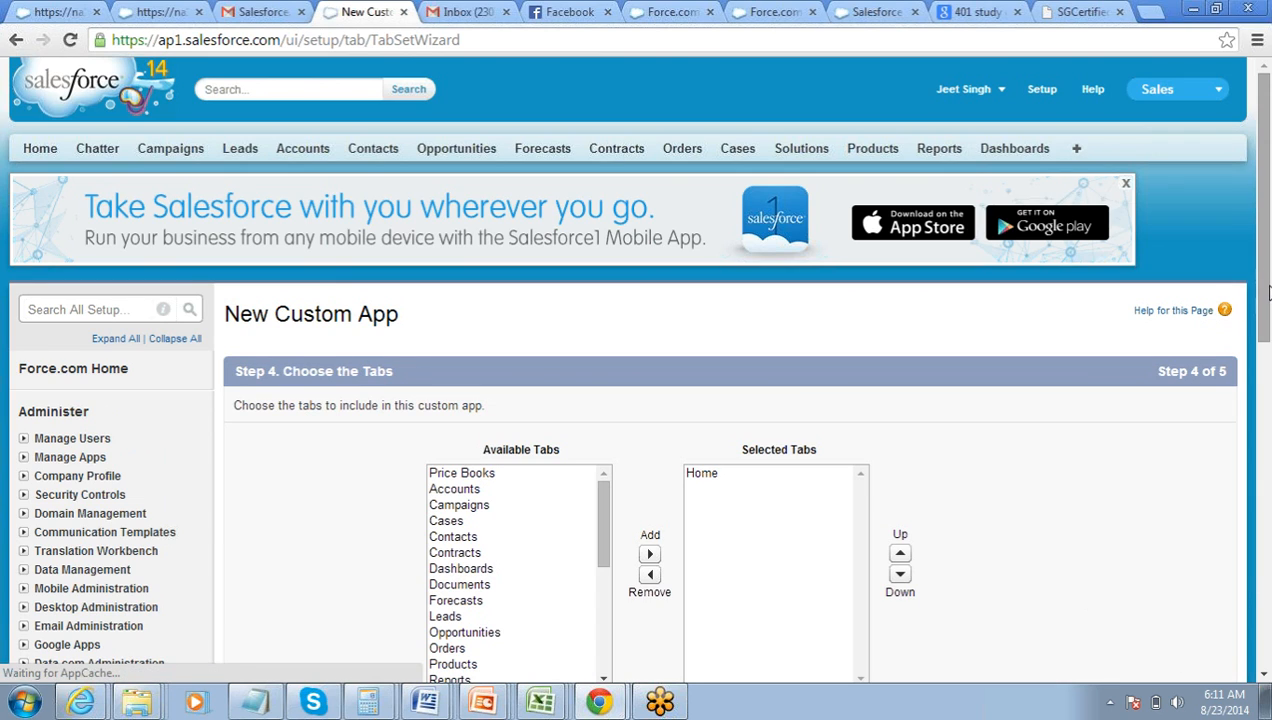
Examine the available and selected tabs for the new custom app
left_click_drag(1266, 298, 1266, 359)
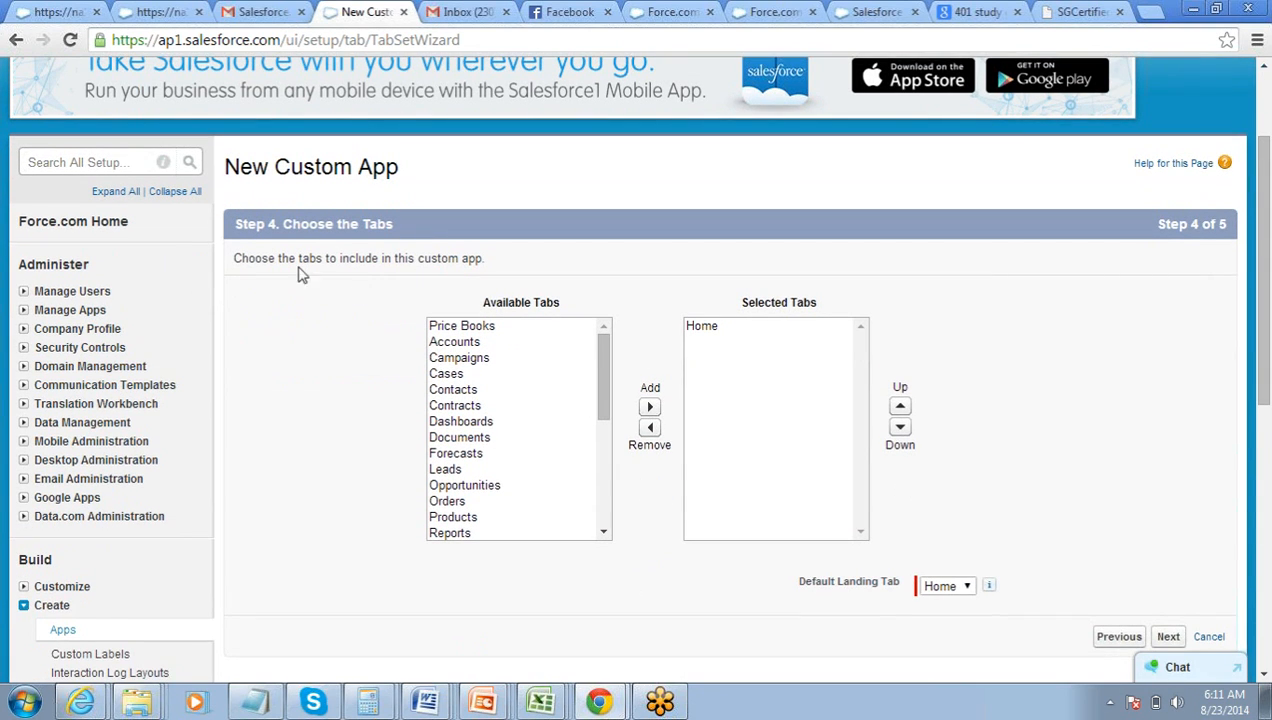
left_click_drag(236, 226, 337, 241)
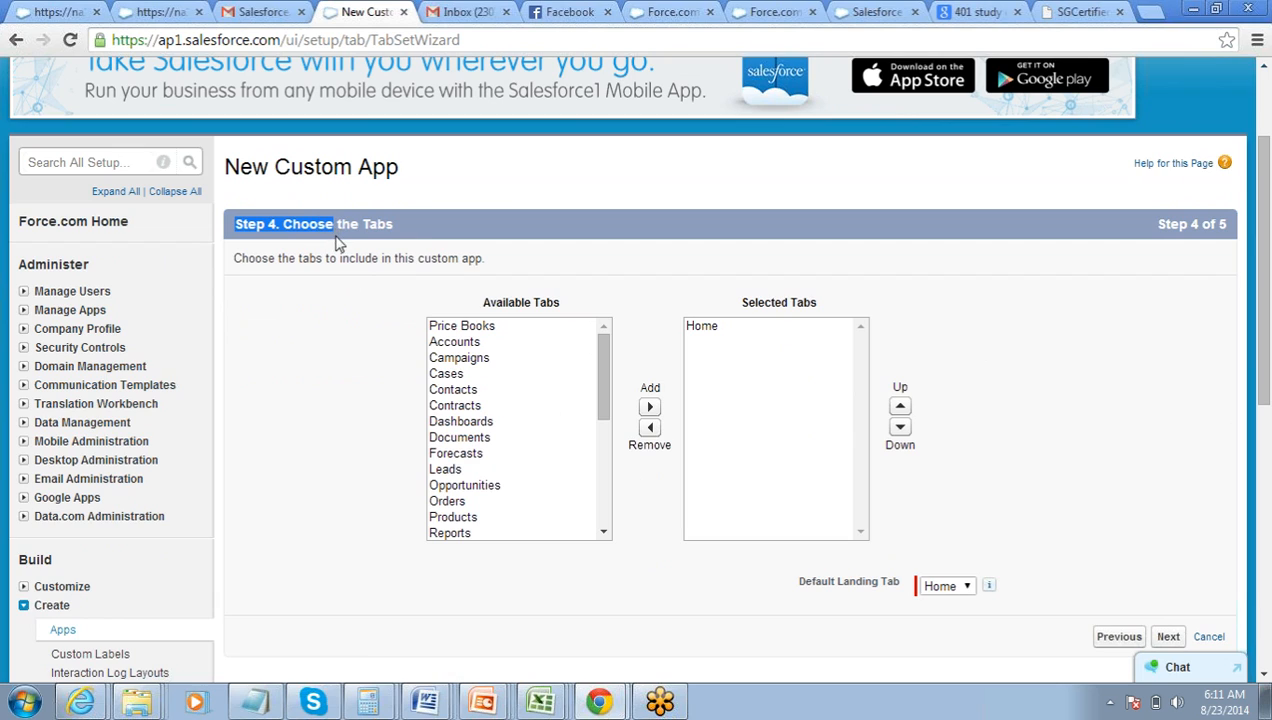
left_click(408, 234)
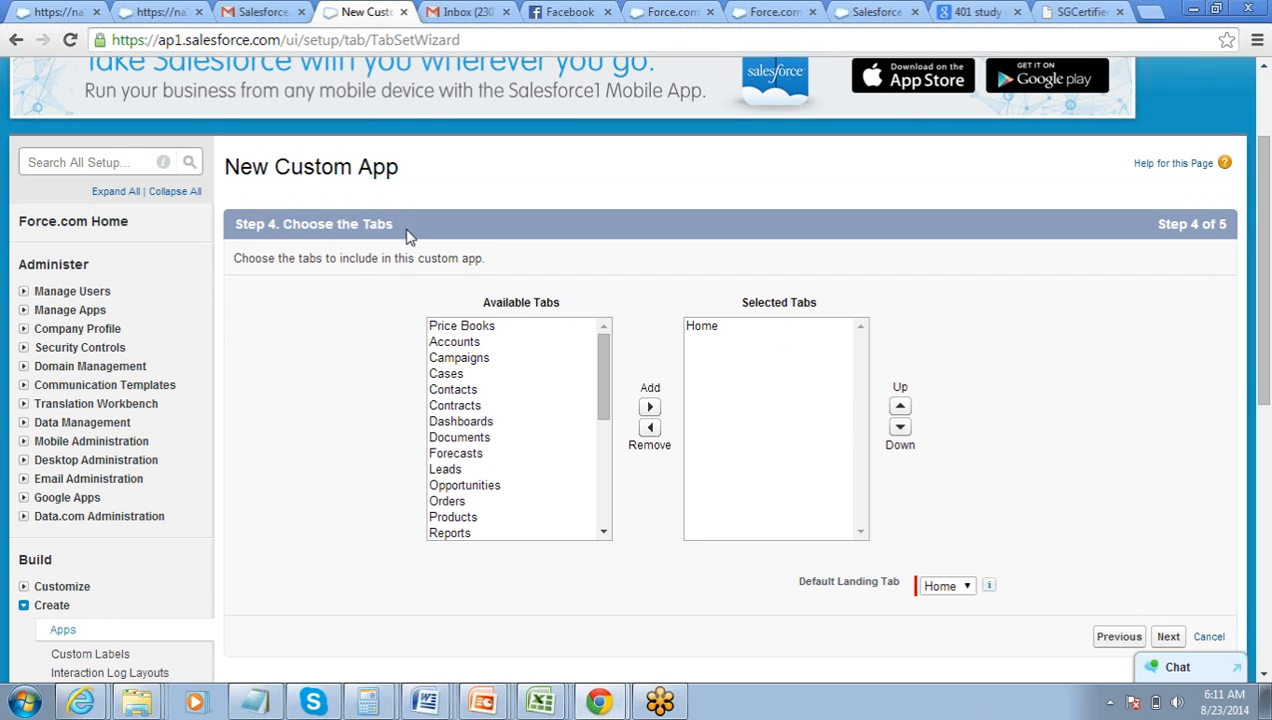
scroll(602, 383, "down", 2)
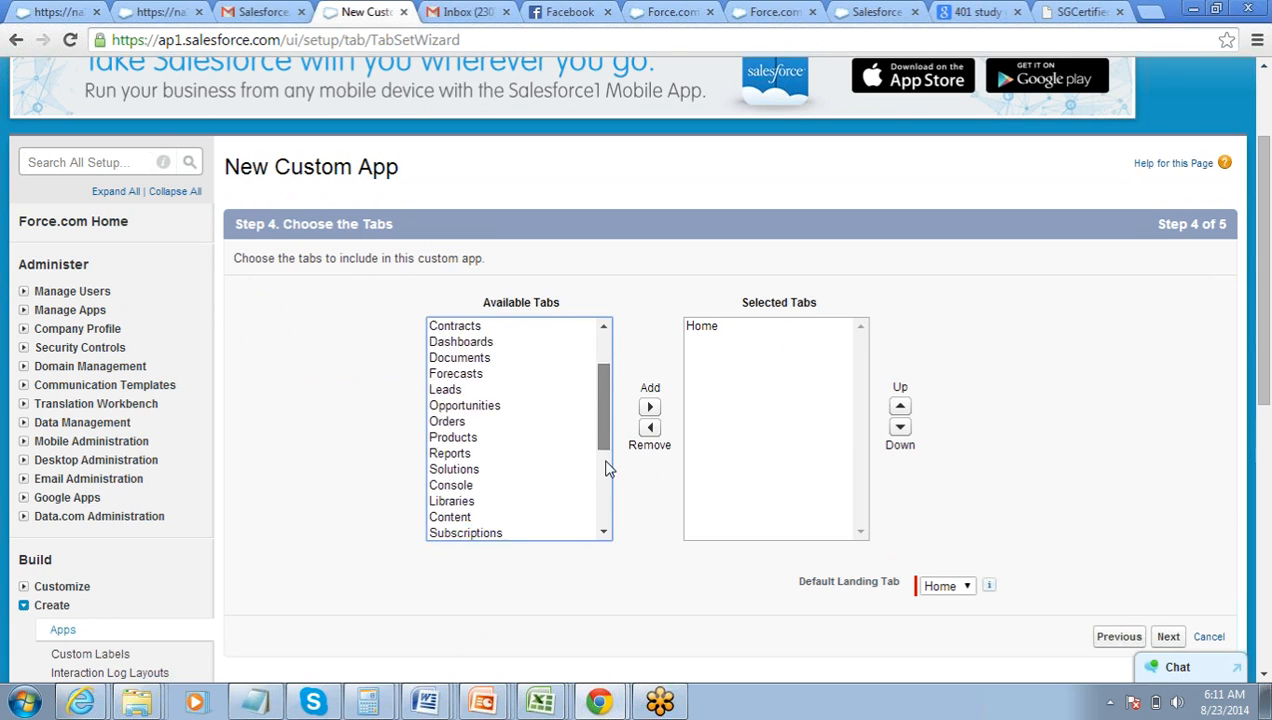
left_click_drag(608, 468, 598, 345)
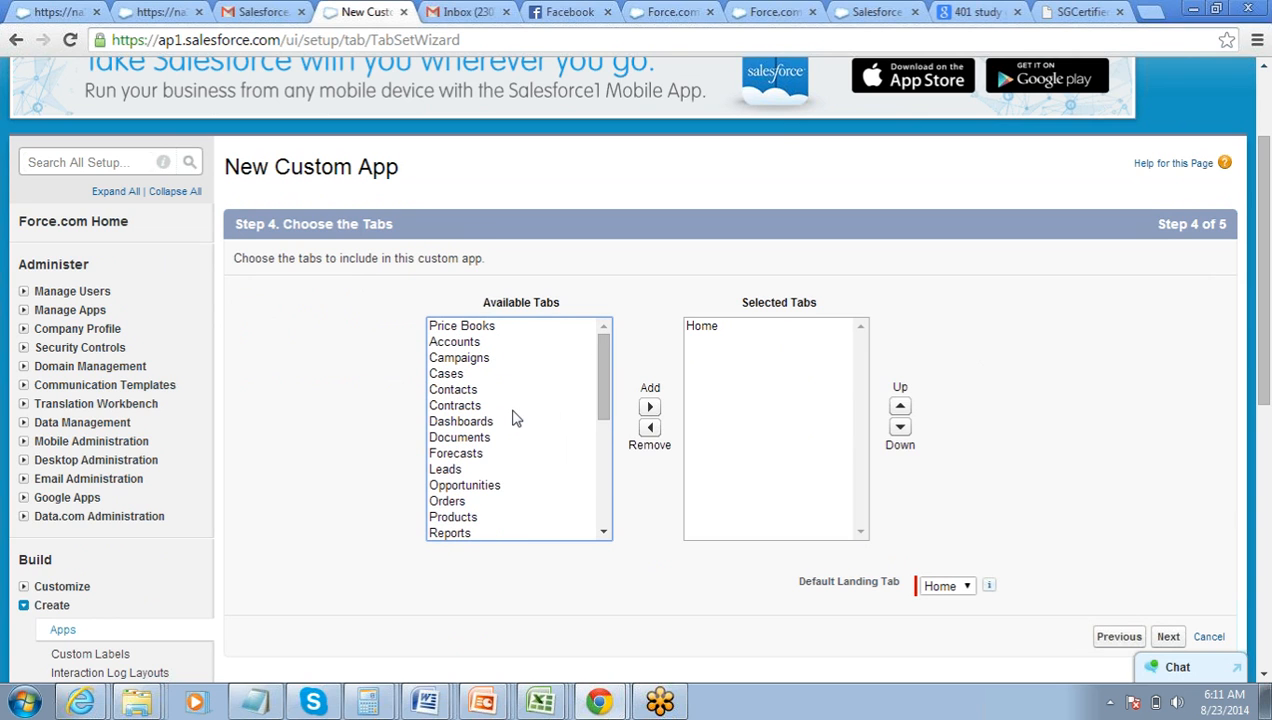
left_click(657, 259)
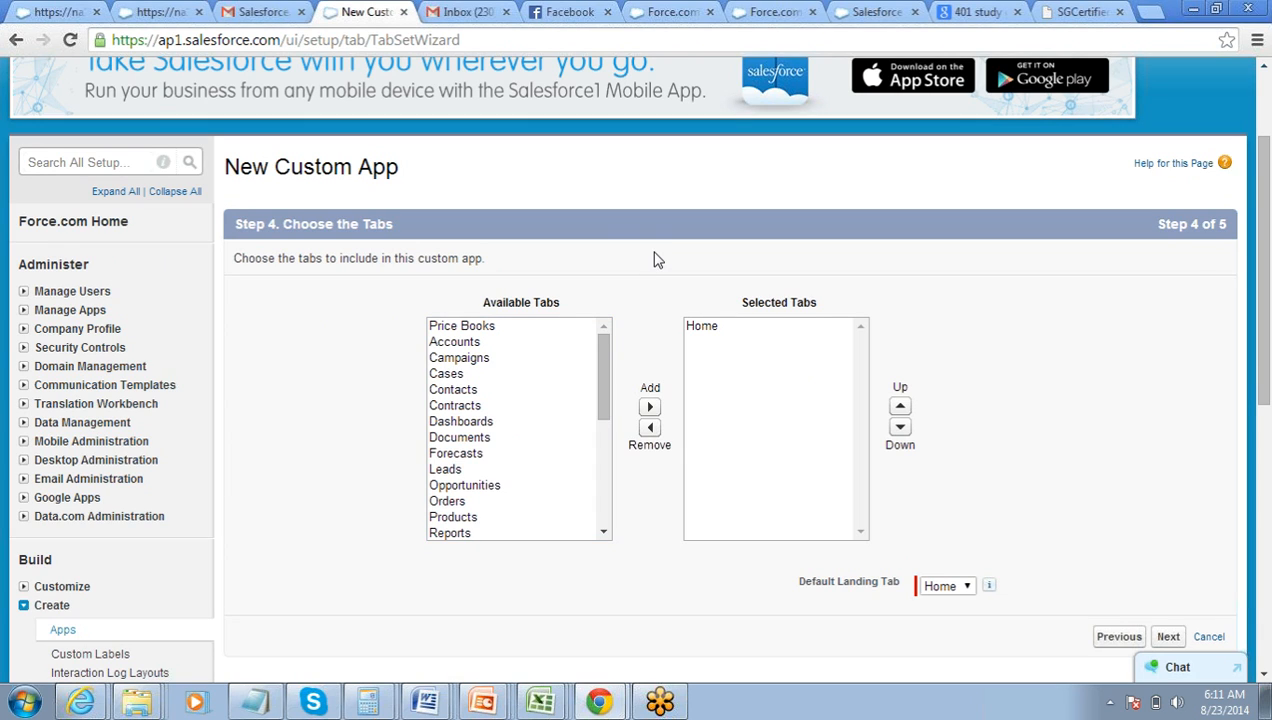
left_click(700, 333)
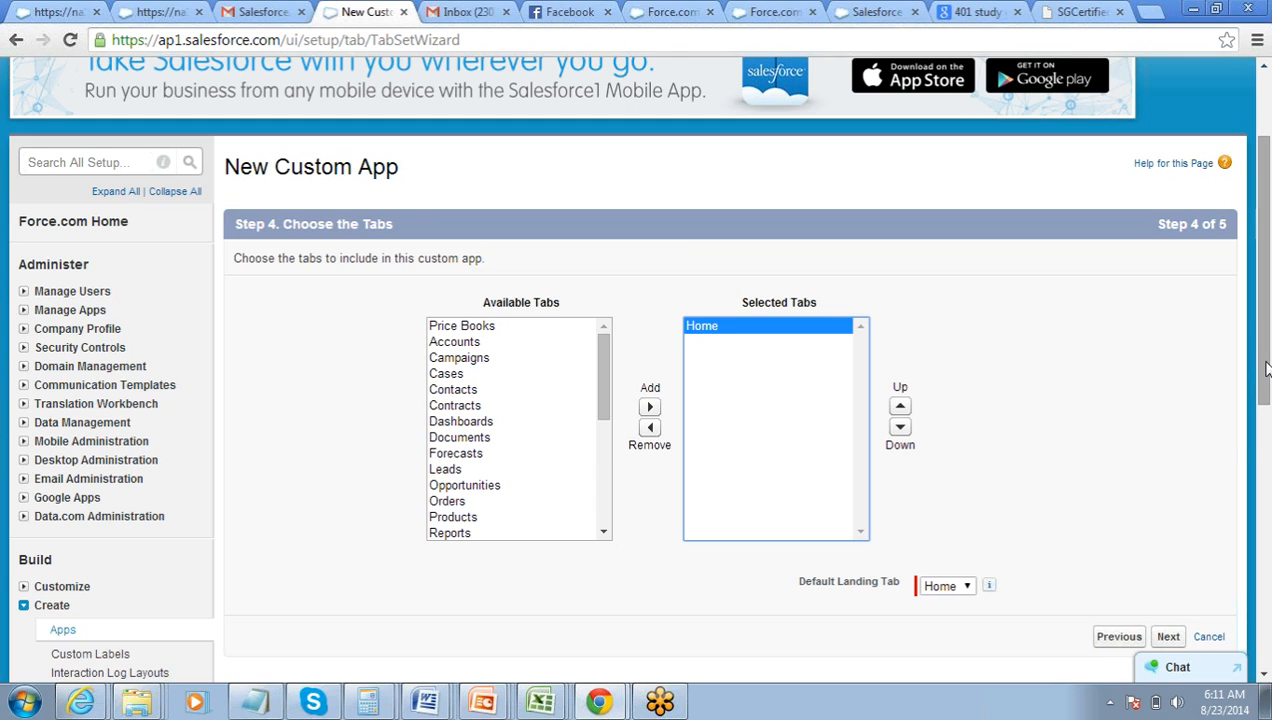
left_click_drag(1265, 369, 1265, 379)
Switch to the Book3 workbook in Excel to look at the three object tables, and return to the custom app wizard in Chrome
right_click(548, 697)
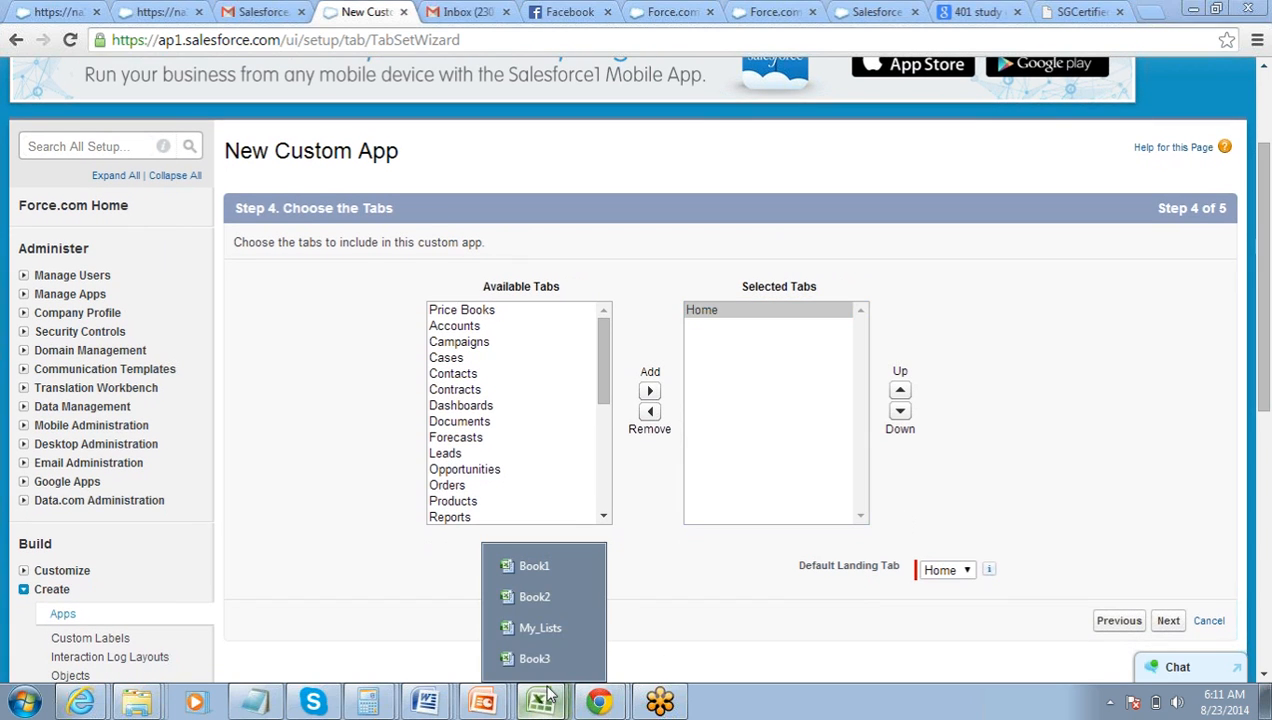
left_click(547, 675)
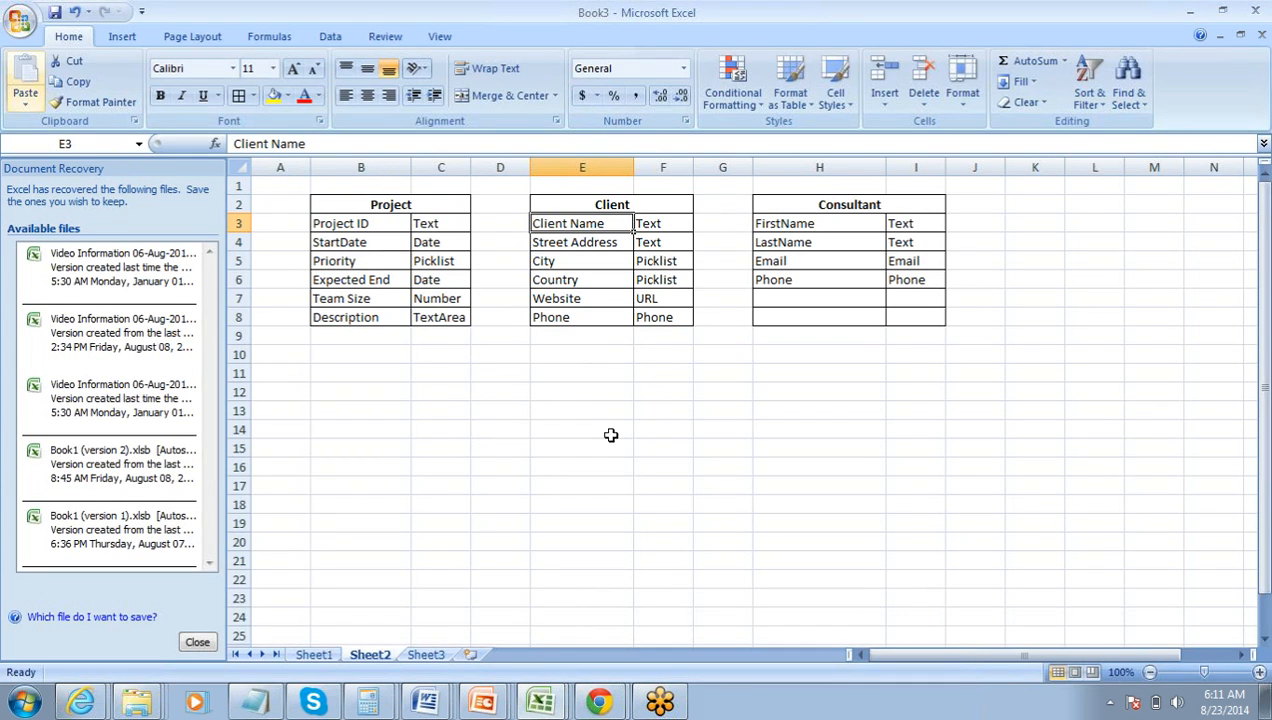
left_click(604, 683)
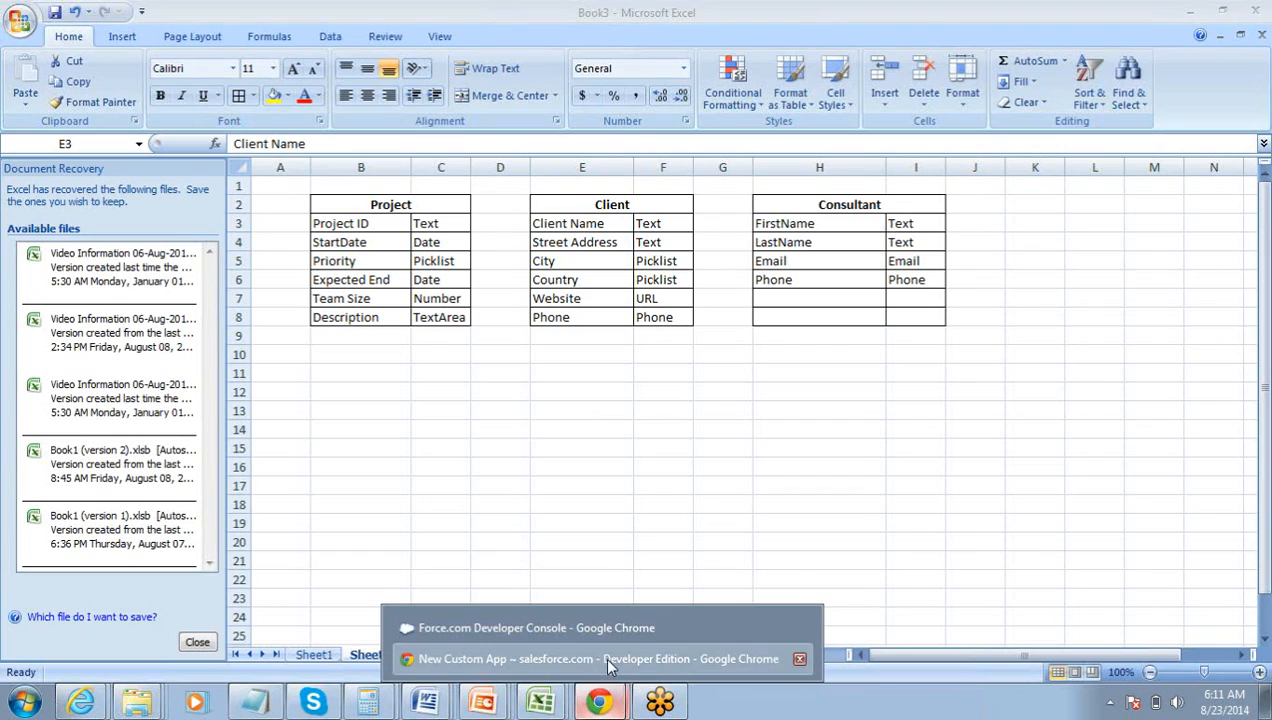
left_click(603, 658)
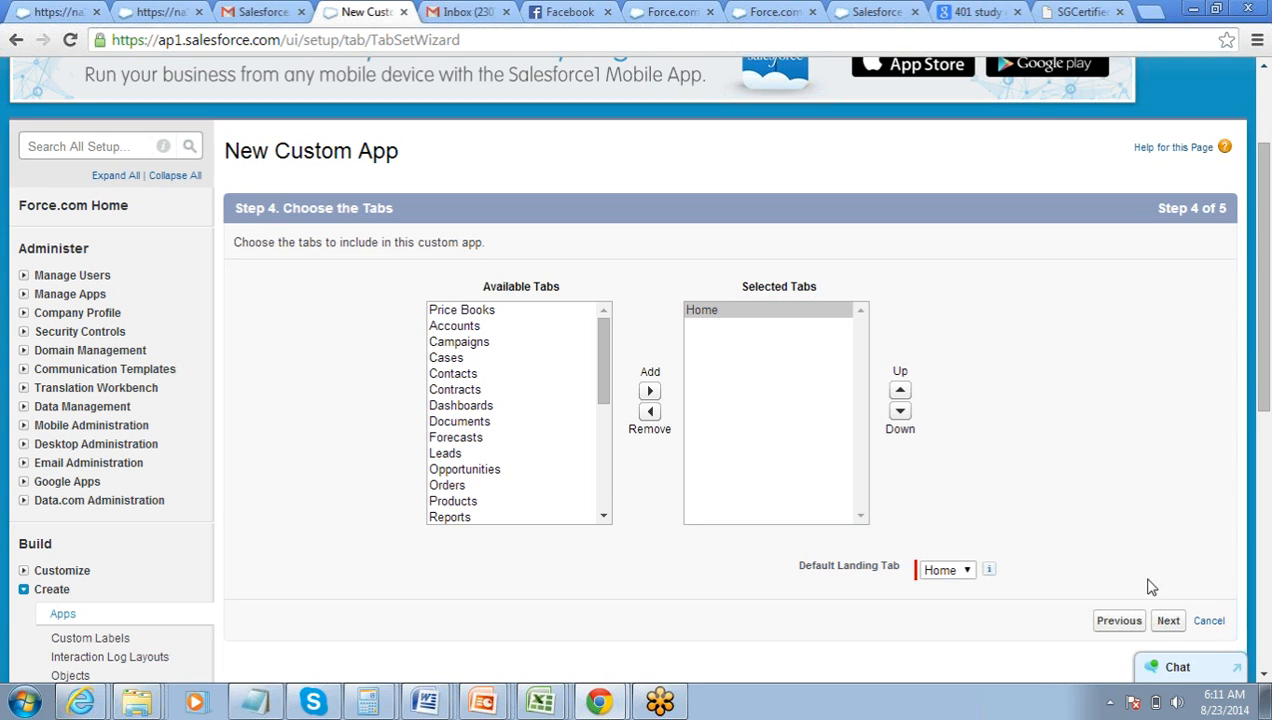
Keep only the Home tab, make the app visible to all profiles and save it
left_click(1166, 621)
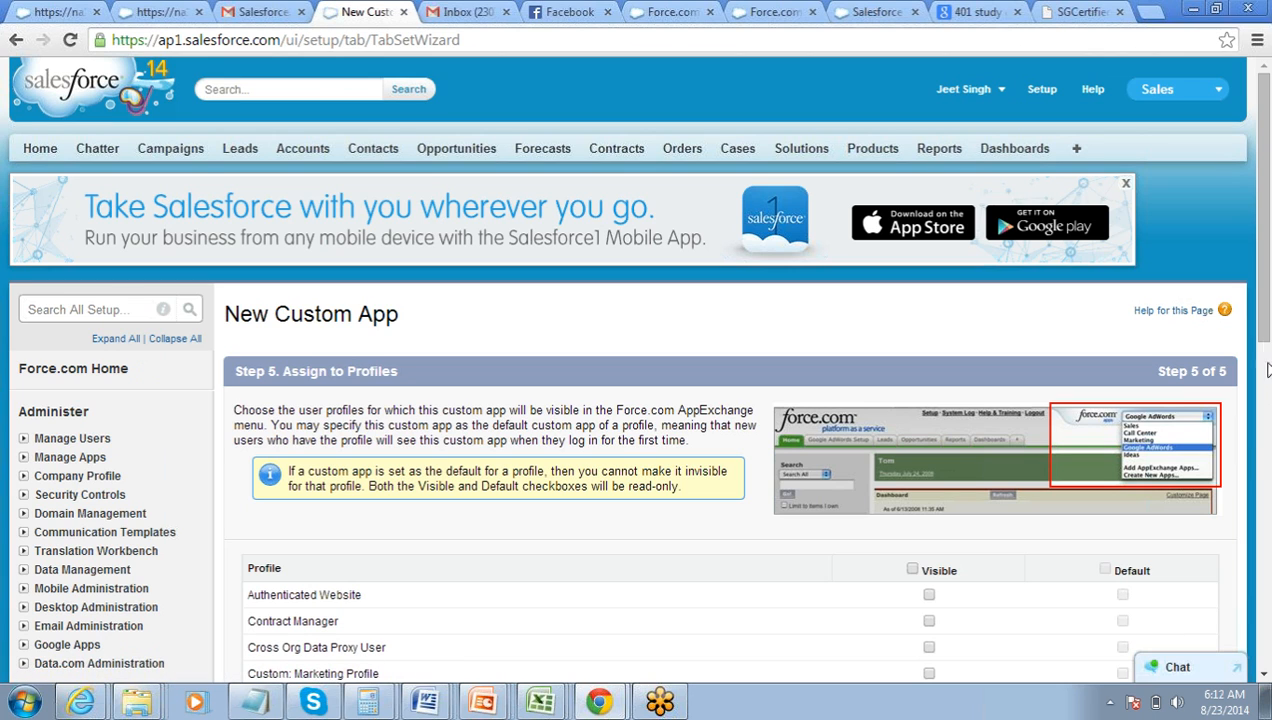
scroll(1100, 380, "down", 2)
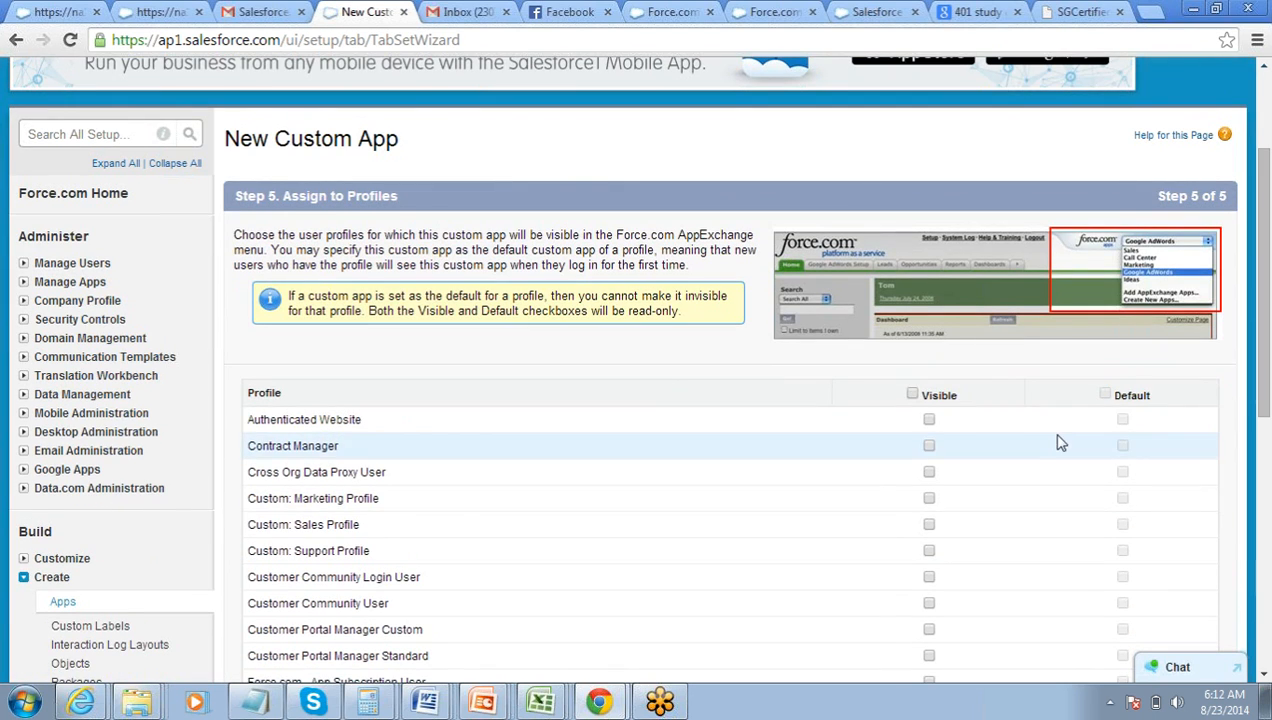
left_click(912, 396)
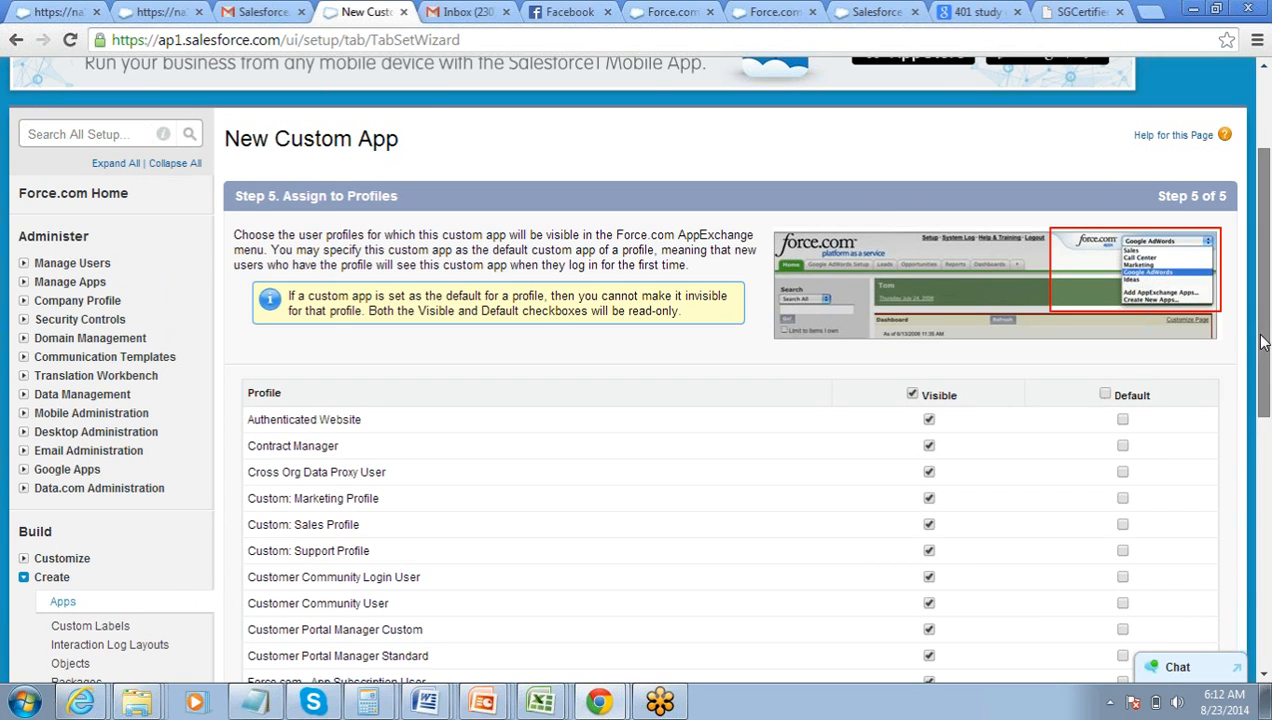
left_click_drag(1263, 343, 1263, 585)
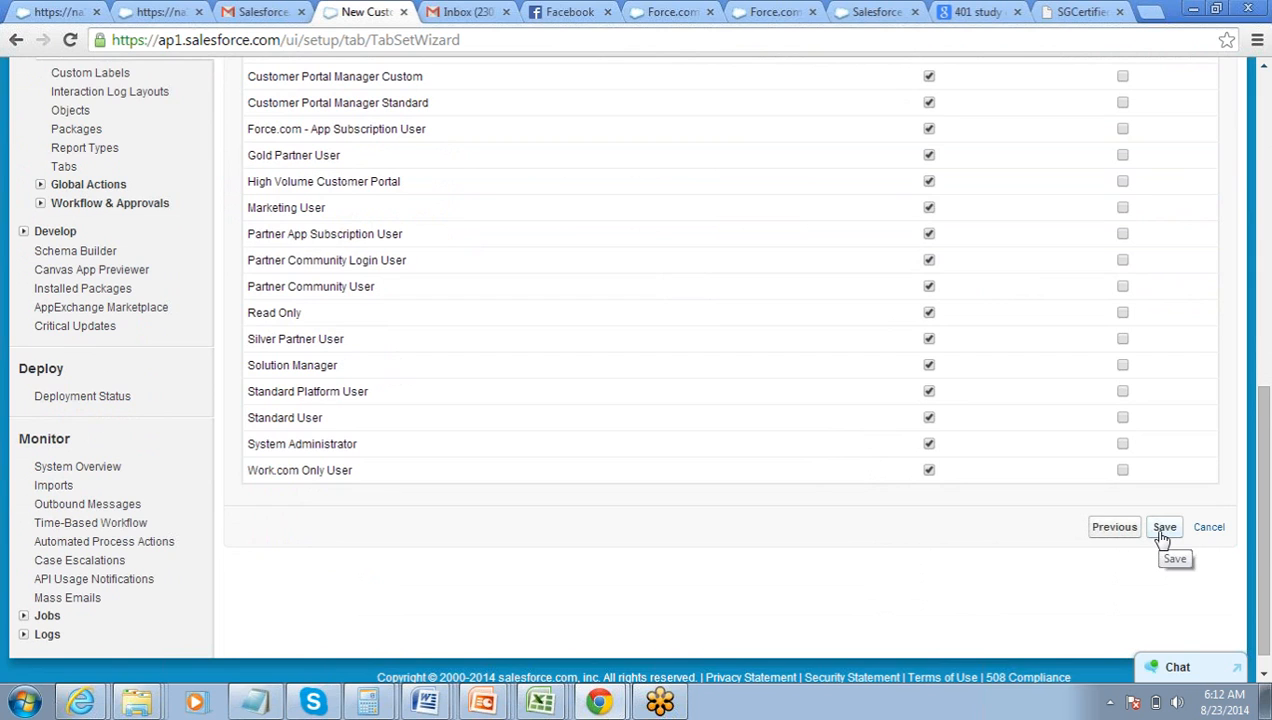
left_click(1163, 536)
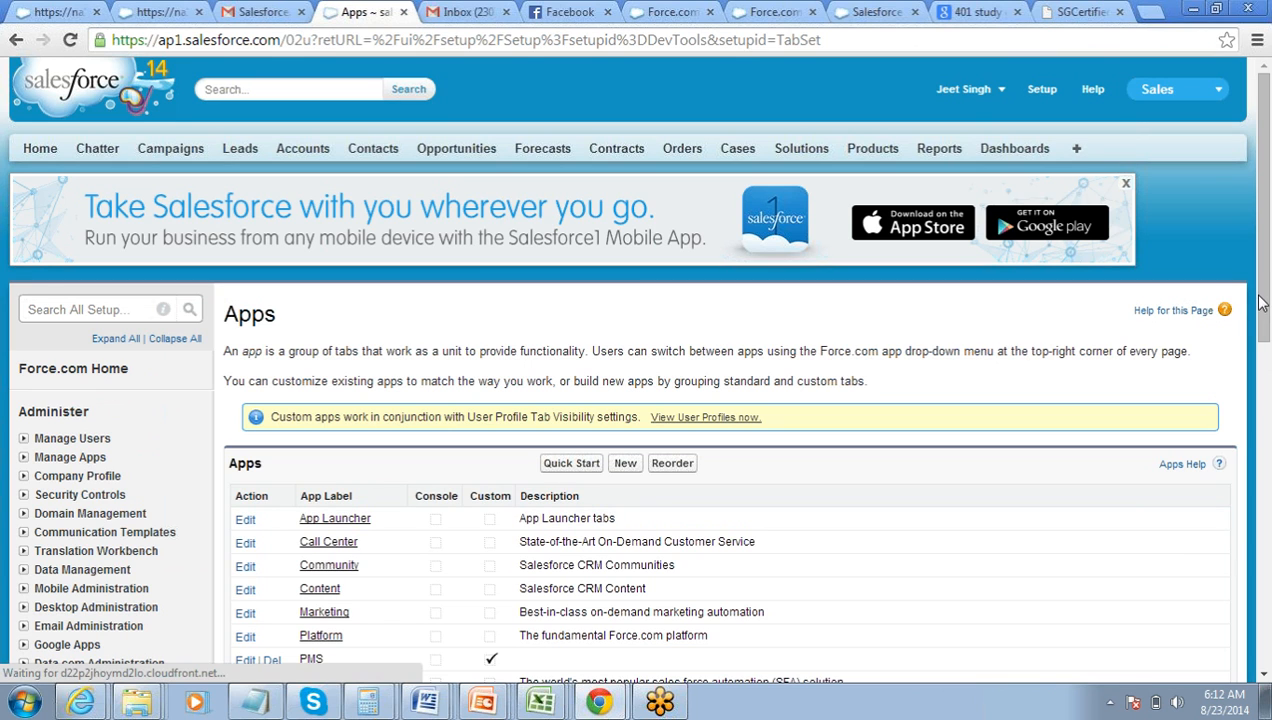
Check the Apps list for the new app and switch from the Sales app to PMS
left_click_drag(1266, 322, 1266, 368)
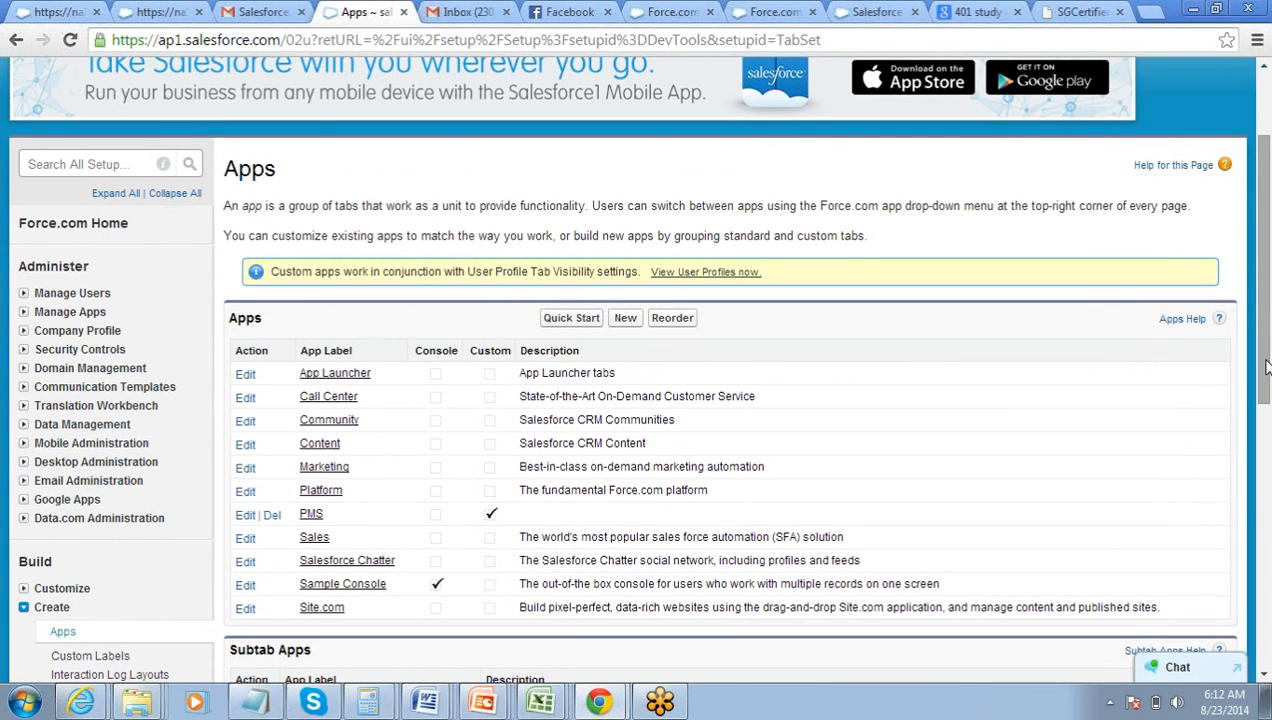
left_click_drag(1267, 368, 1266, 290)
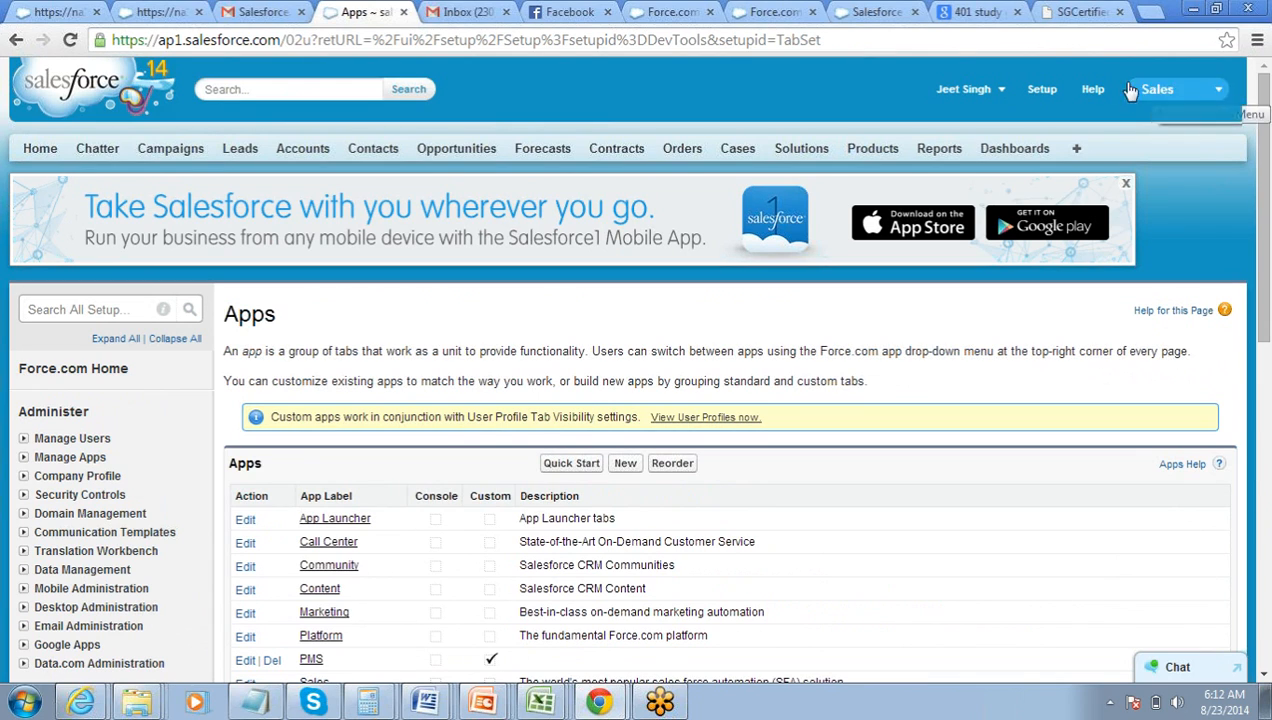
left_click(1220, 91)
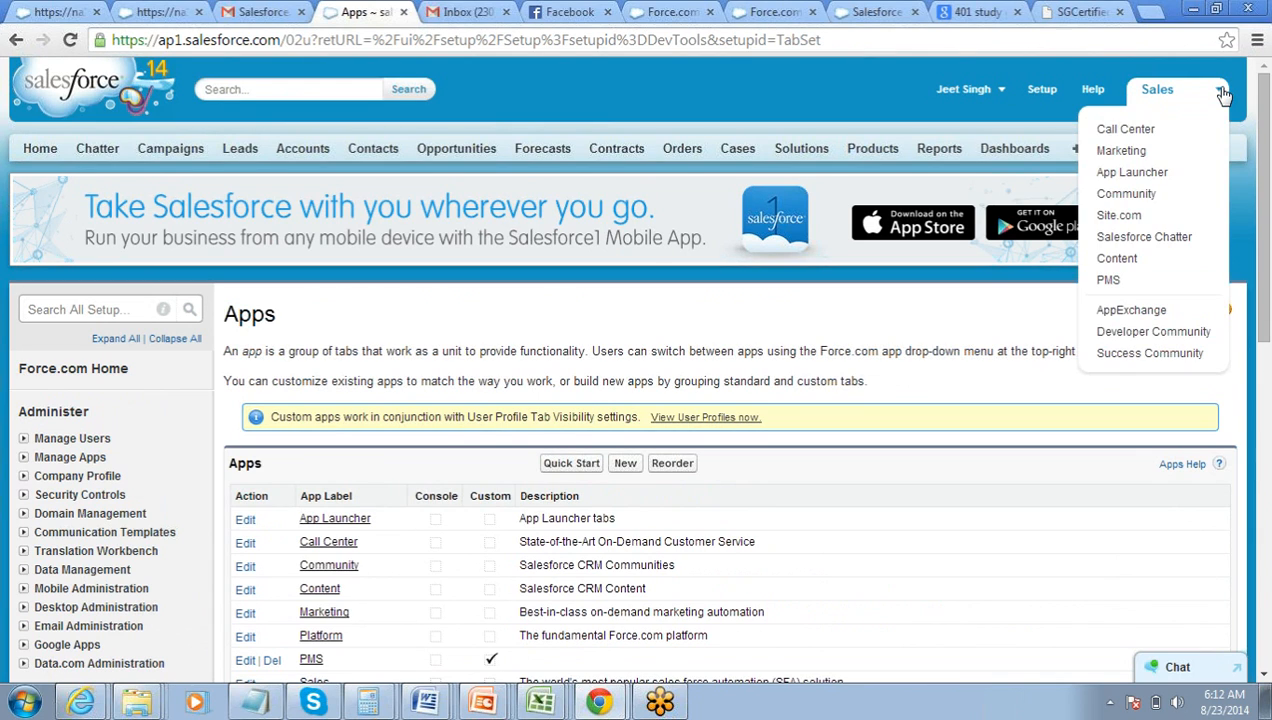
left_click(1109, 283)
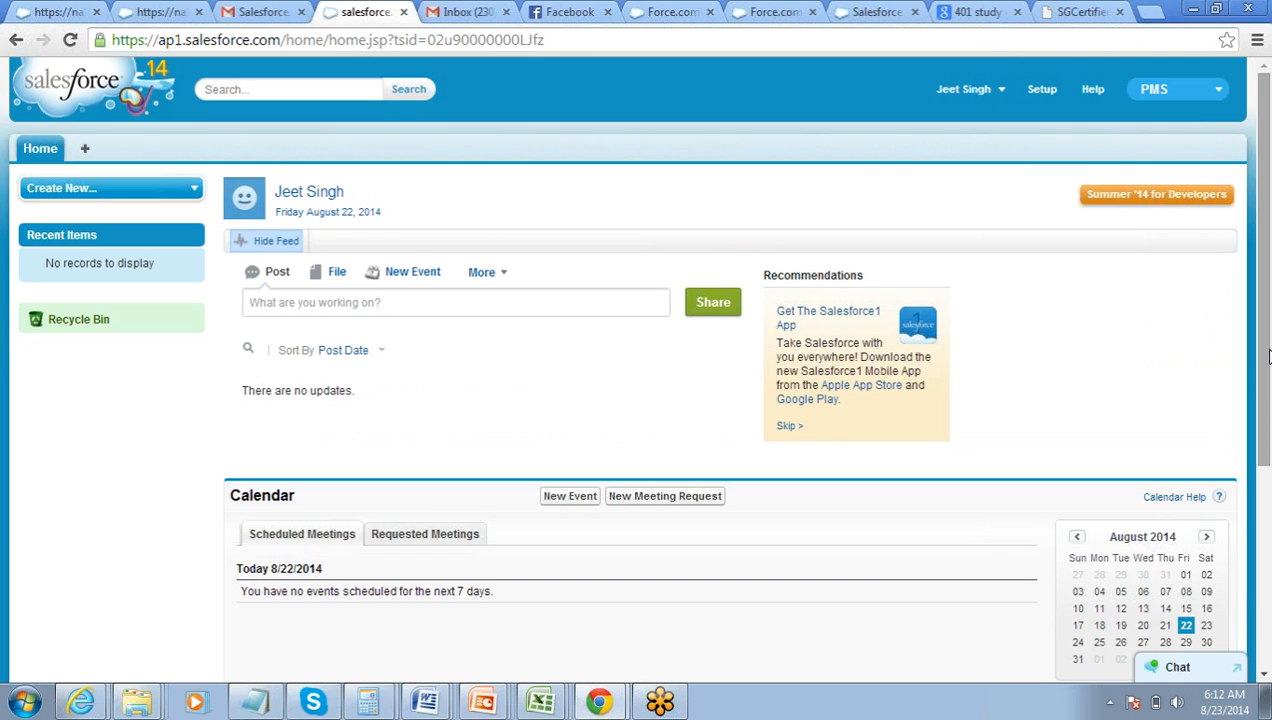
left_click_drag(1268, 357, 1268, 310)
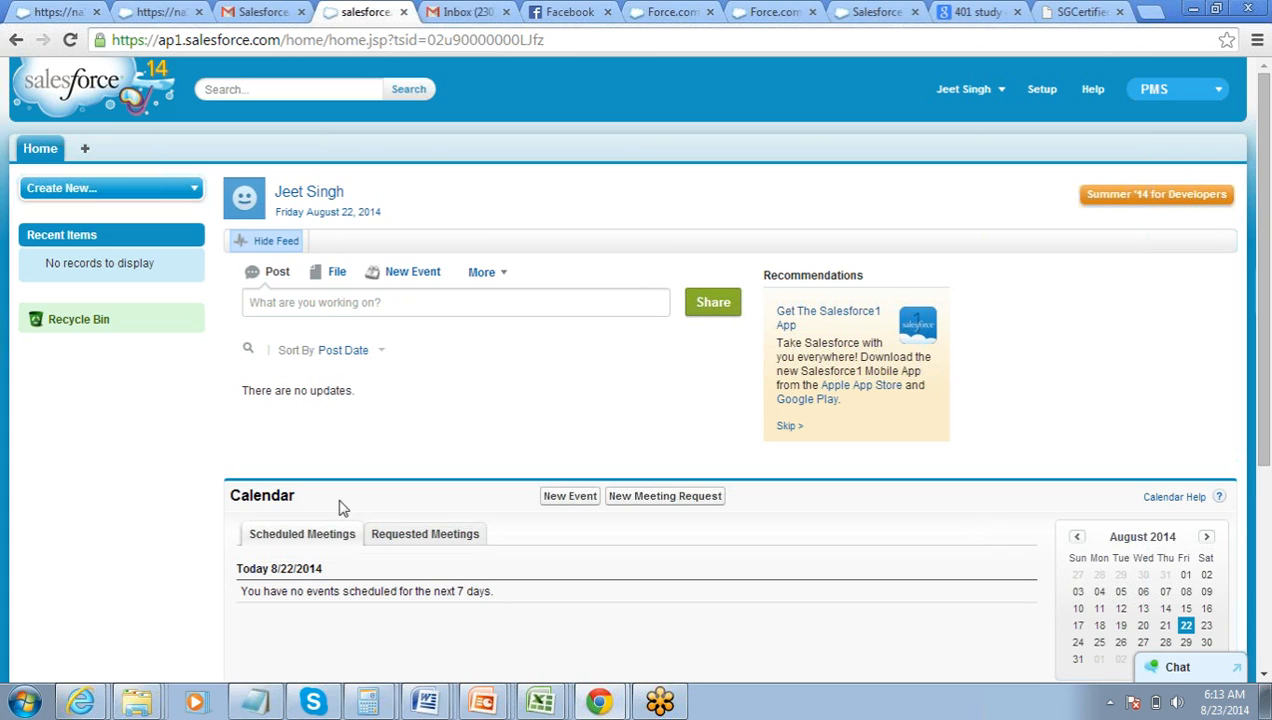
left_click(1205, 91)
left_click(1205, 91)
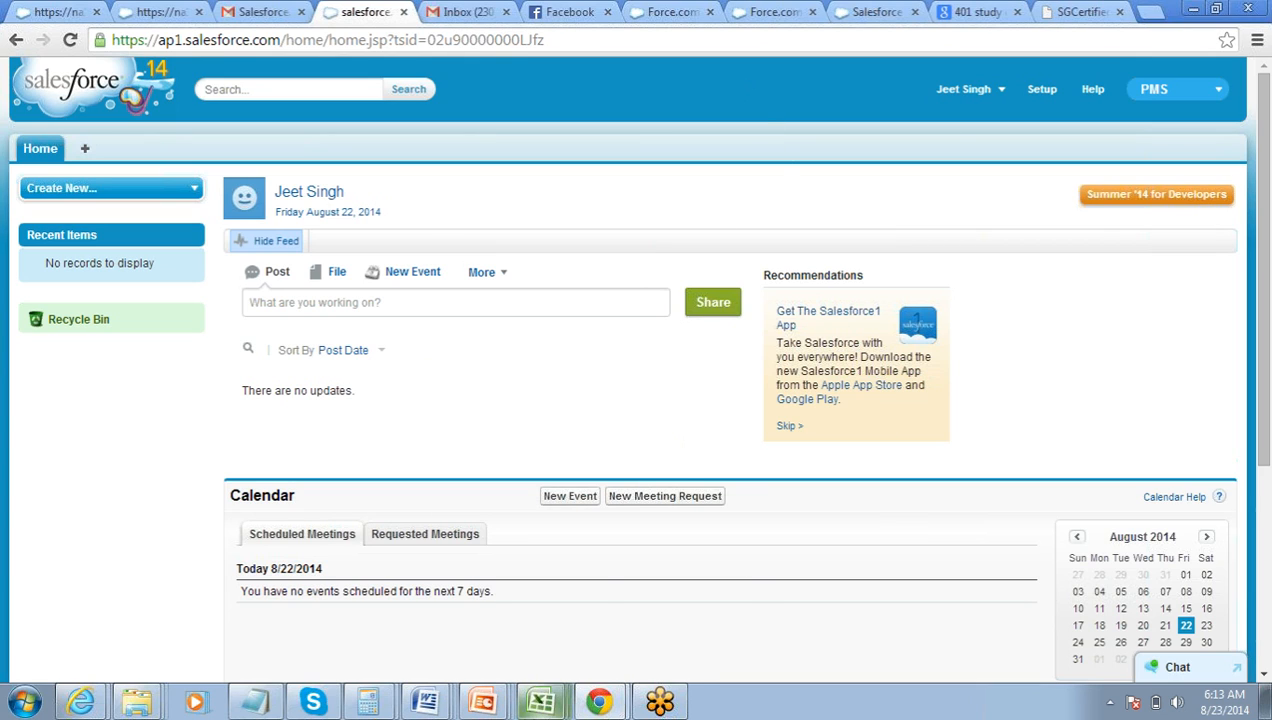
Look at the Project table in the Book3 workbook in Excel and switch back to Salesforce in Chrome
mouse_move(540, 710)
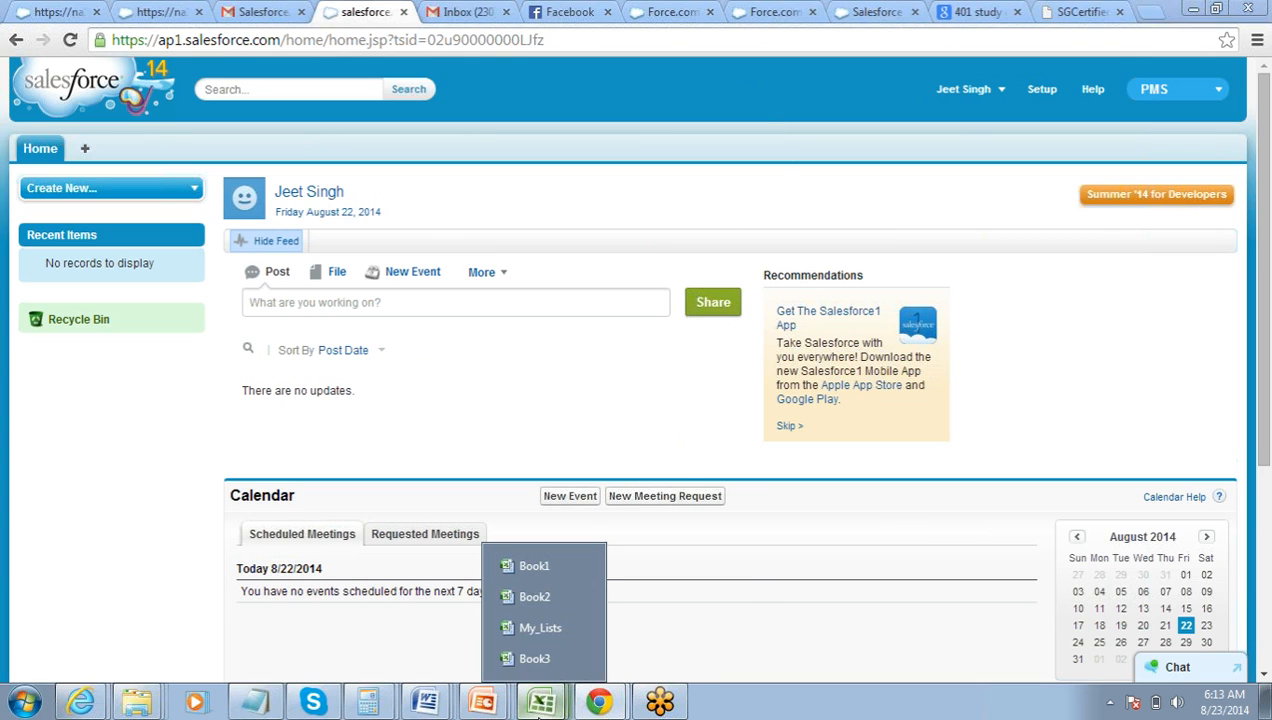
left_click(533, 658)
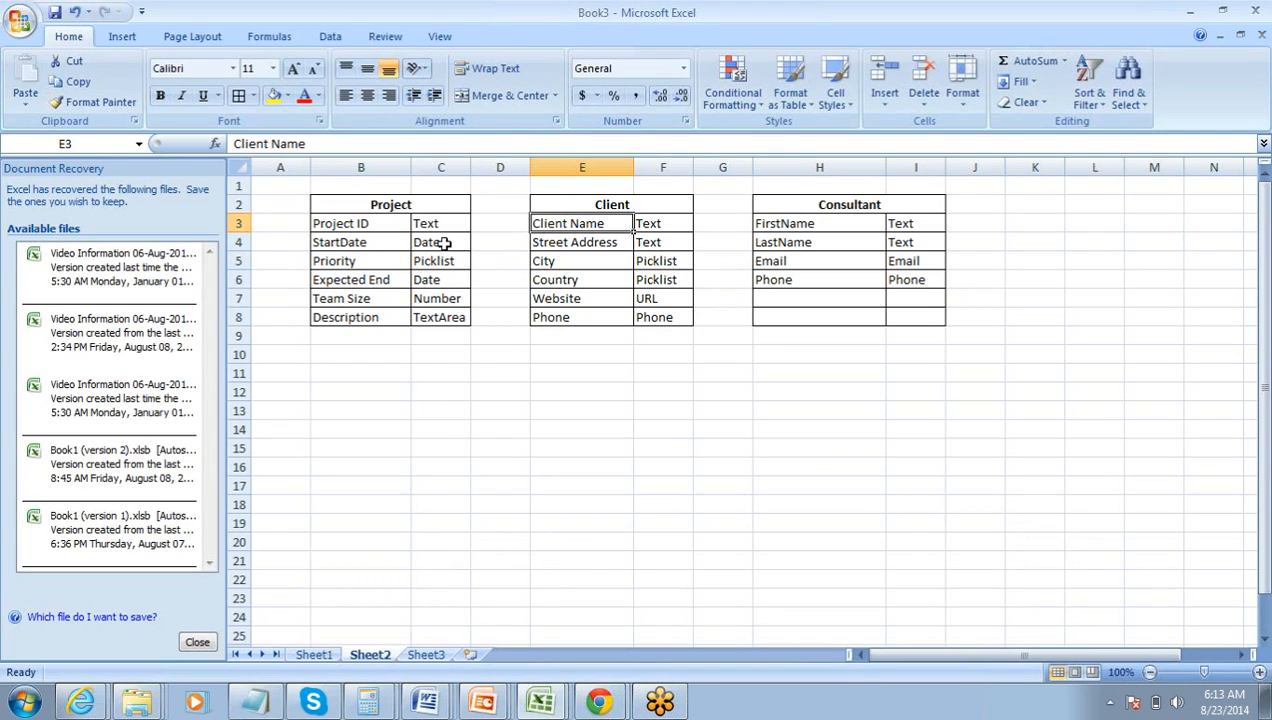
left_click(441, 211)
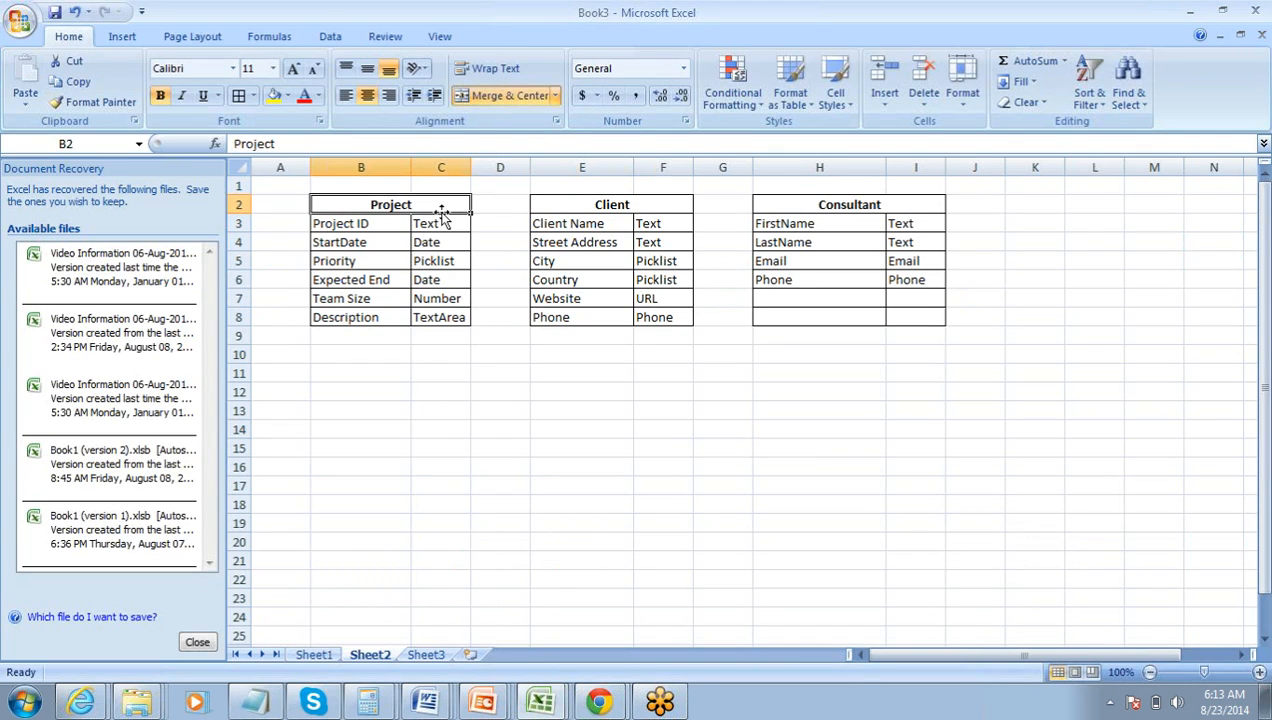
left_click(600, 703)
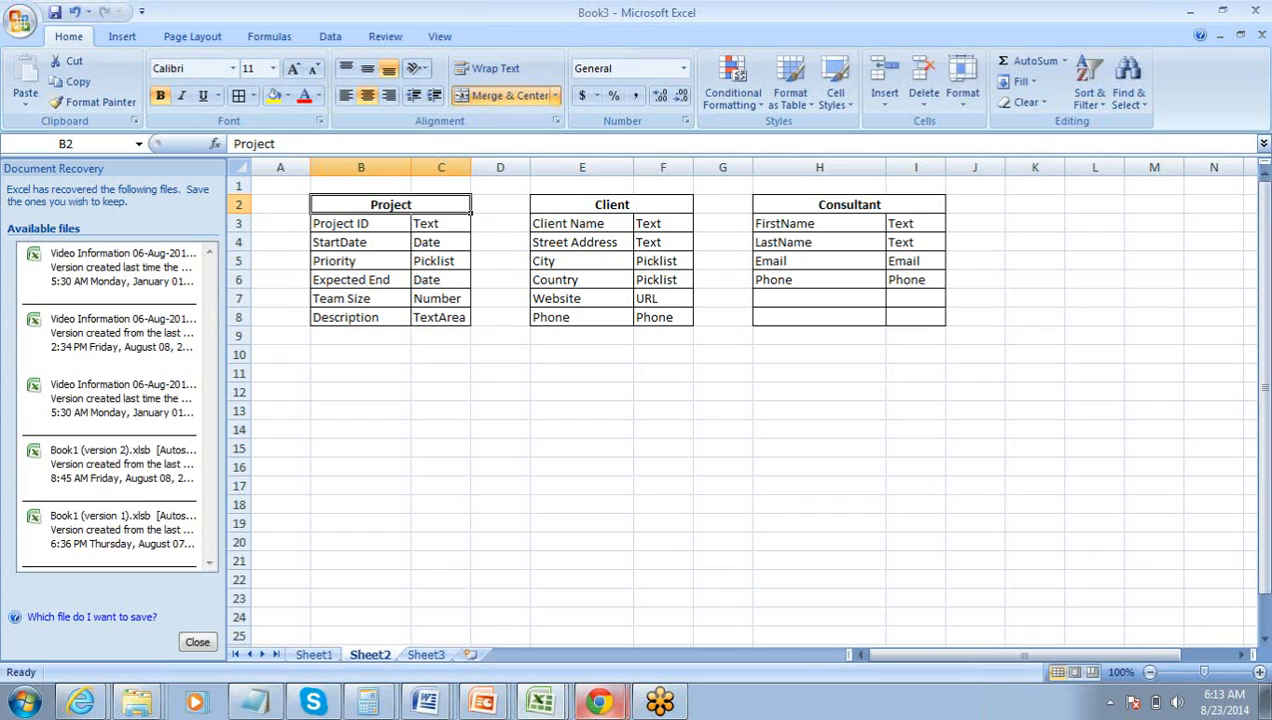
left_click(603, 704)
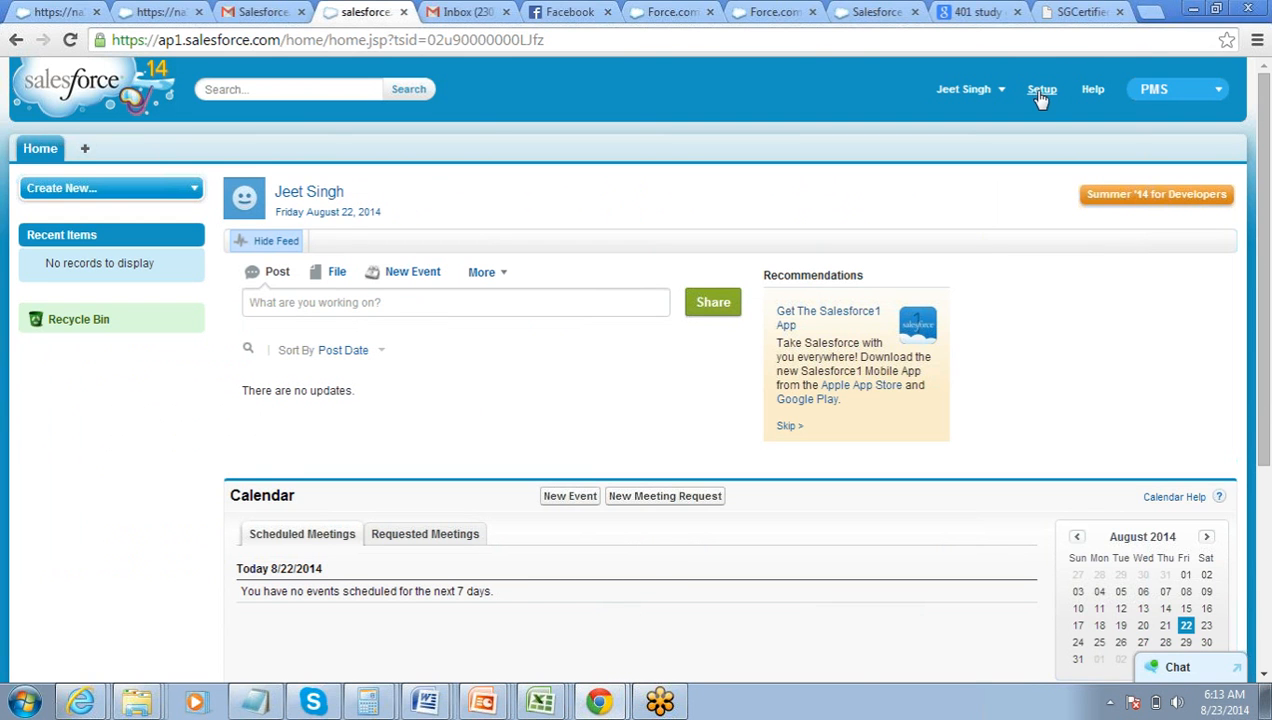
Open the custom objects list in Setup and start defining a new custom object
left_click(1040, 90)
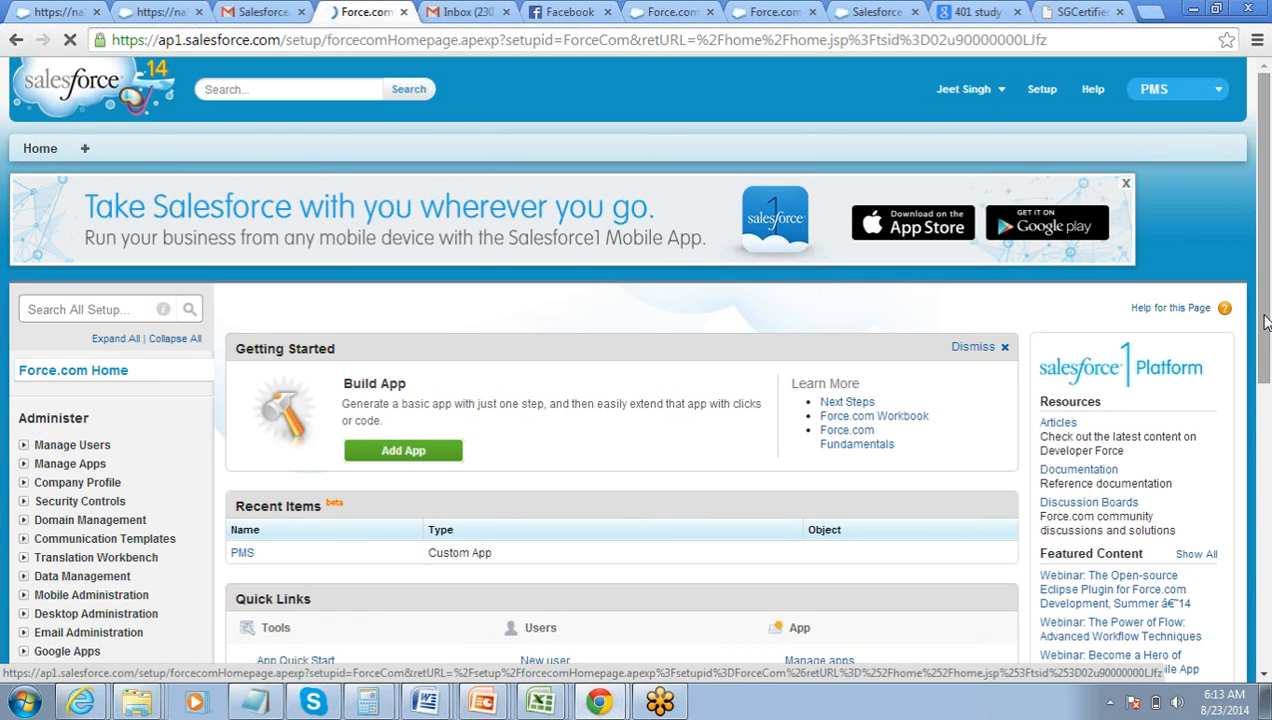
left_click_drag(1265, 320, 1265, 416)
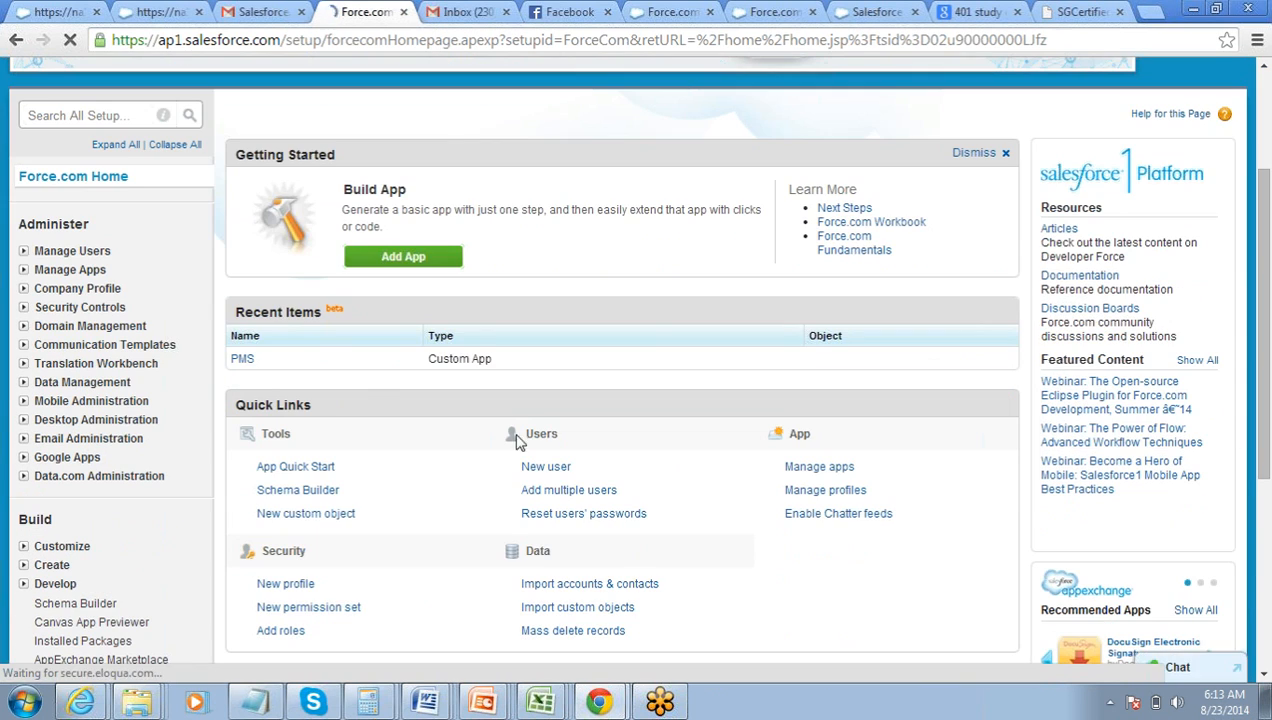
left_click(25, 567)
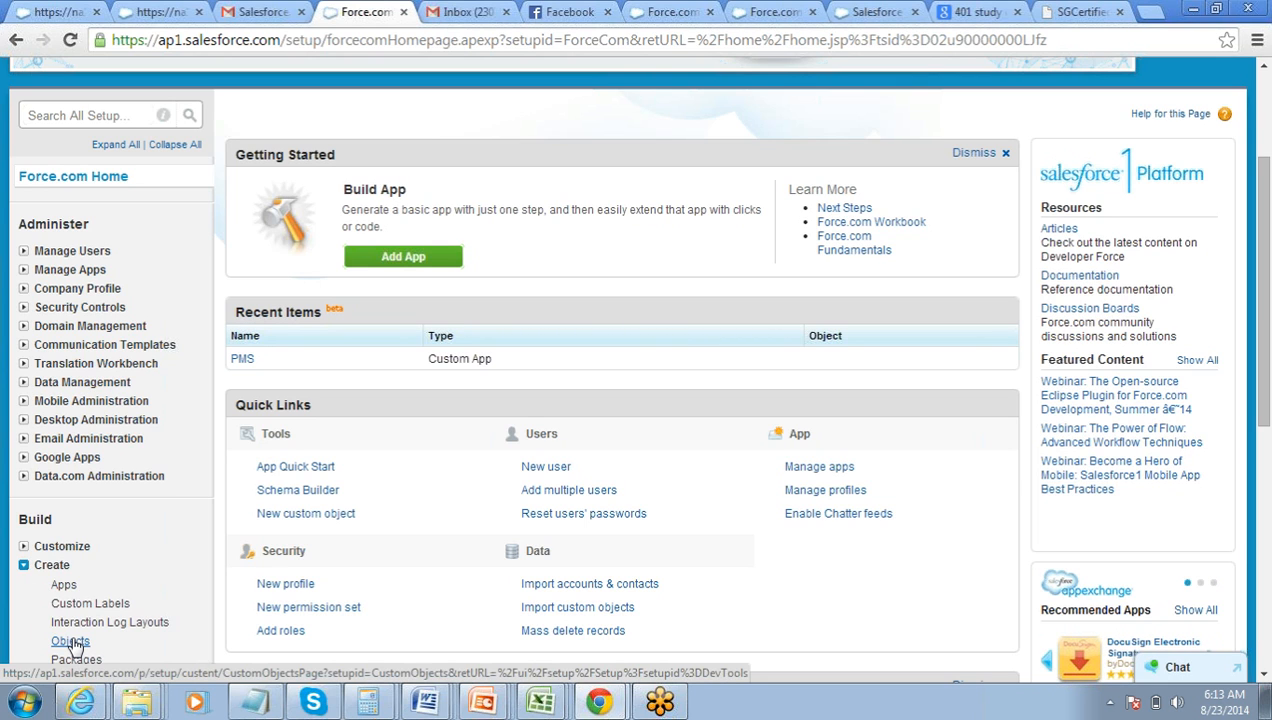
left_click(70, 641)
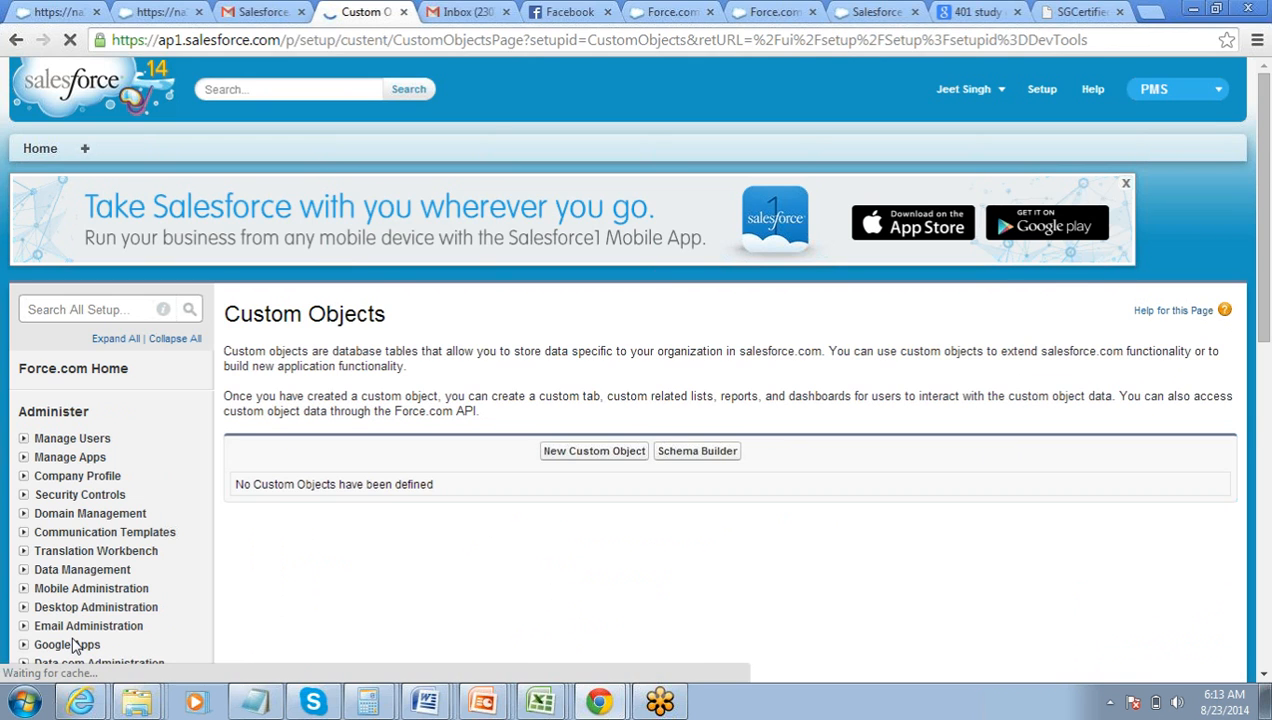
left_click(591, 452)
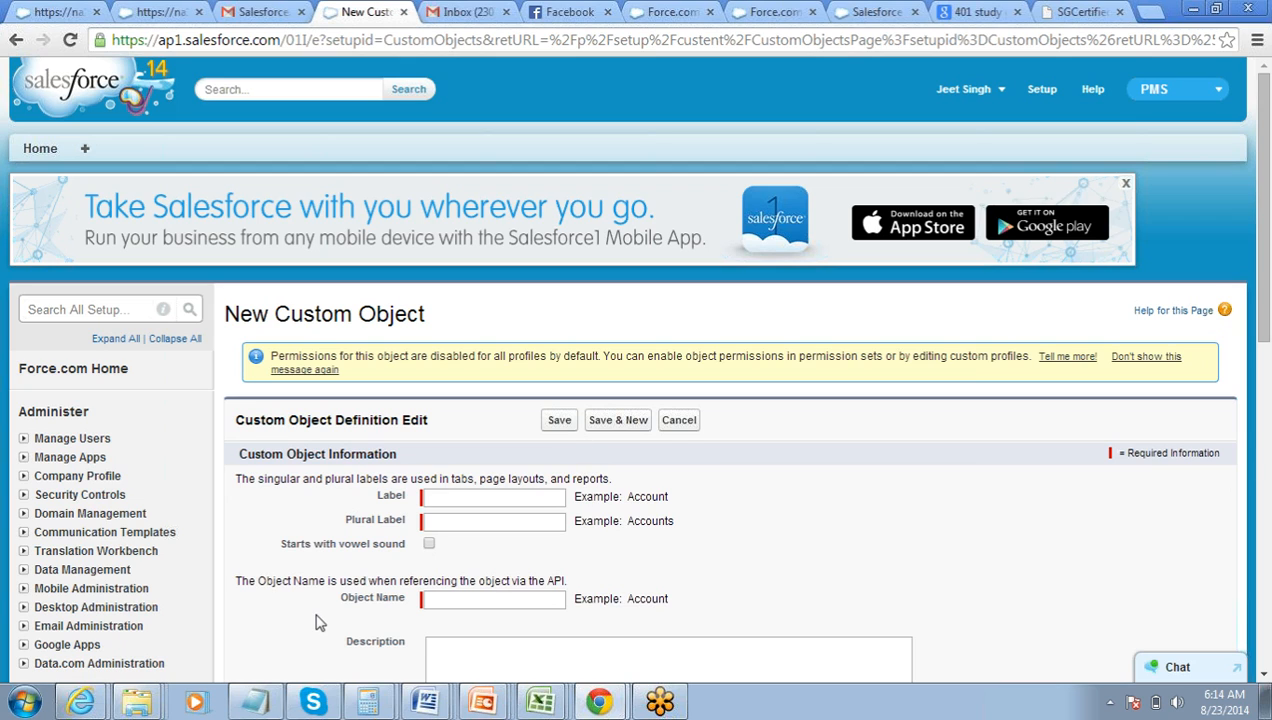
Switch to Notepad and add "Standard" and "Custom" on separate lines below "Sales & Service", after a blank line
left_click(255, 701)
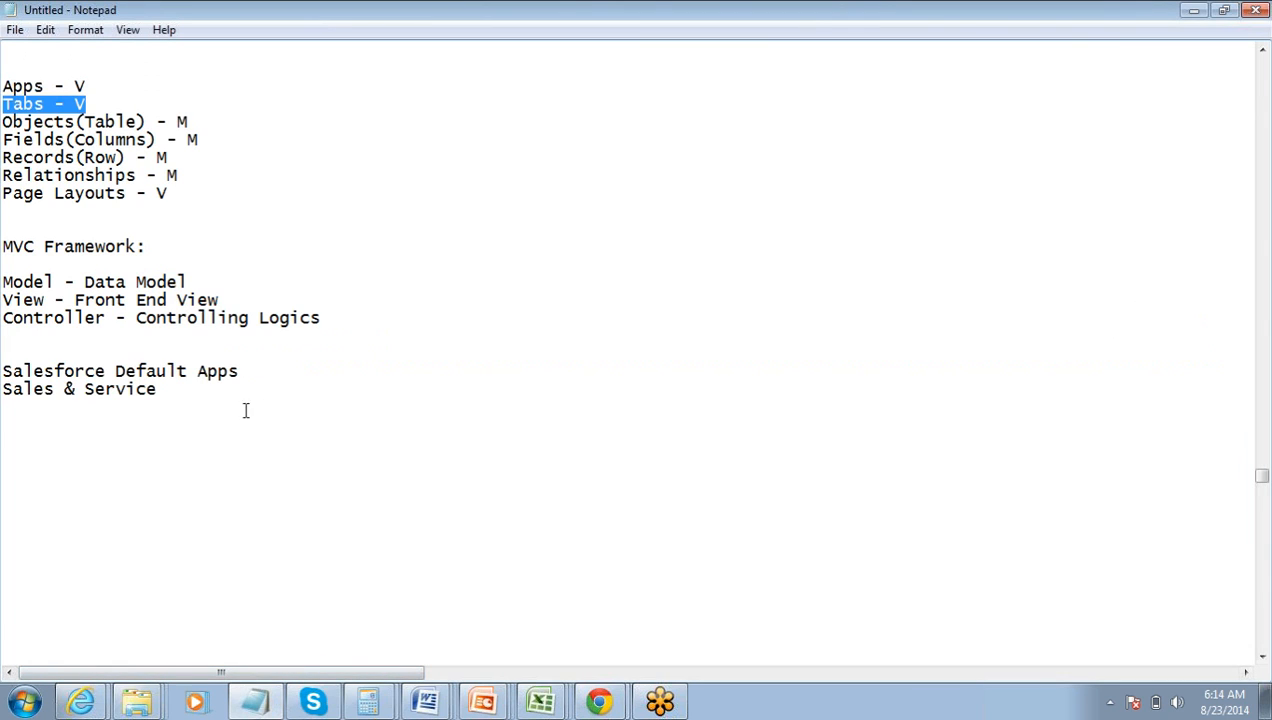
left_click(236, 394)
key("Return")
key("Return")
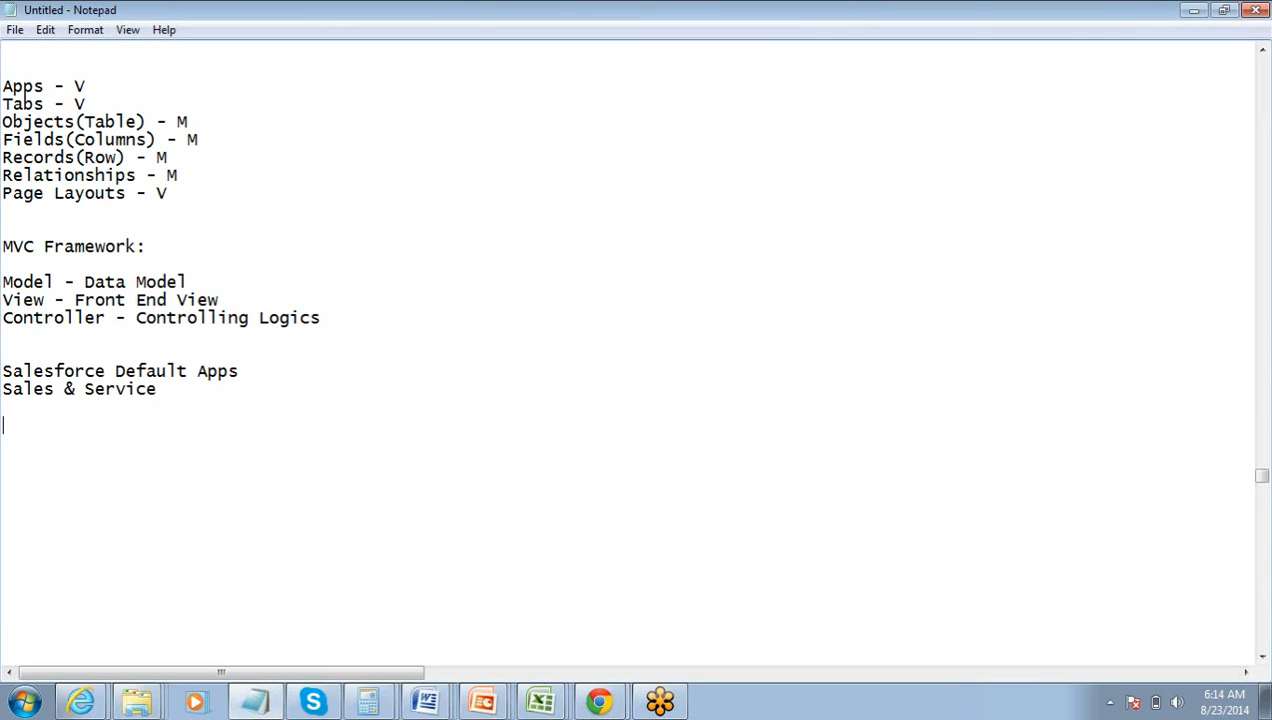
type("Standard")
key("Return")
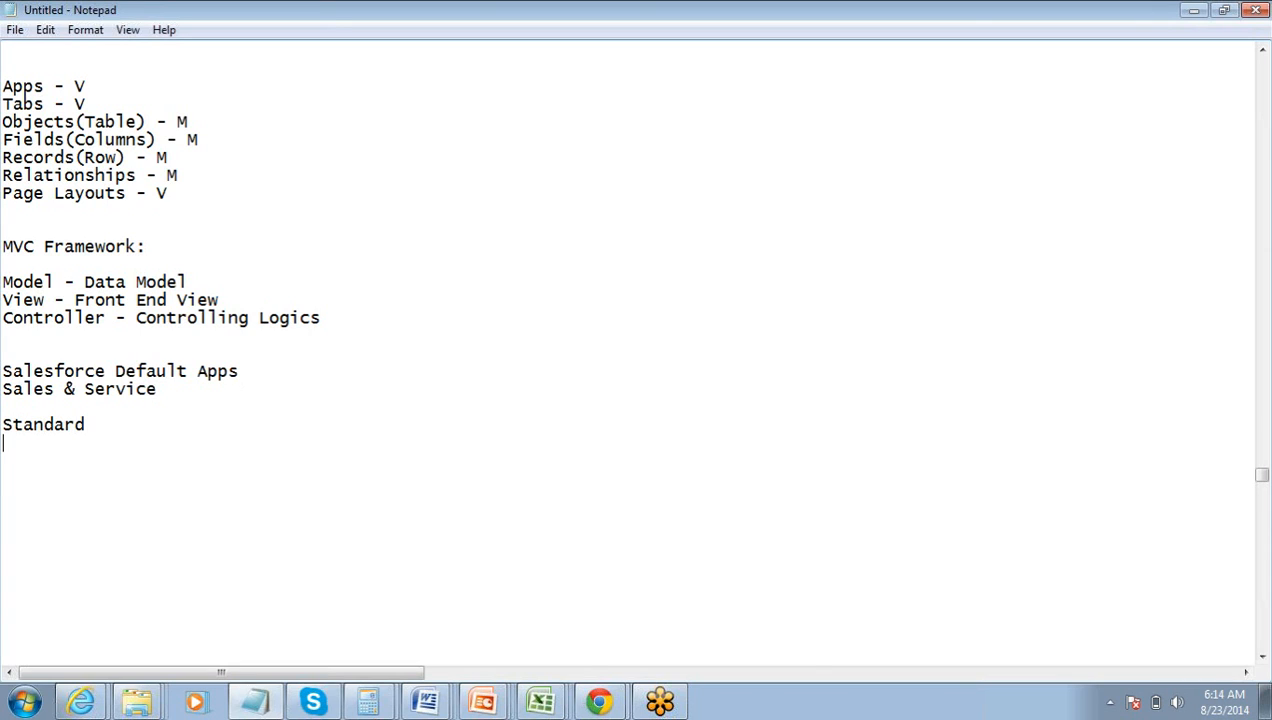
type("Custom")
Extend the two new lines to read "Standard - provided by Salesforce" and "Custom - created by us"
key("Up")
key("Home")
key("shift+Down")
key("shift+Down")
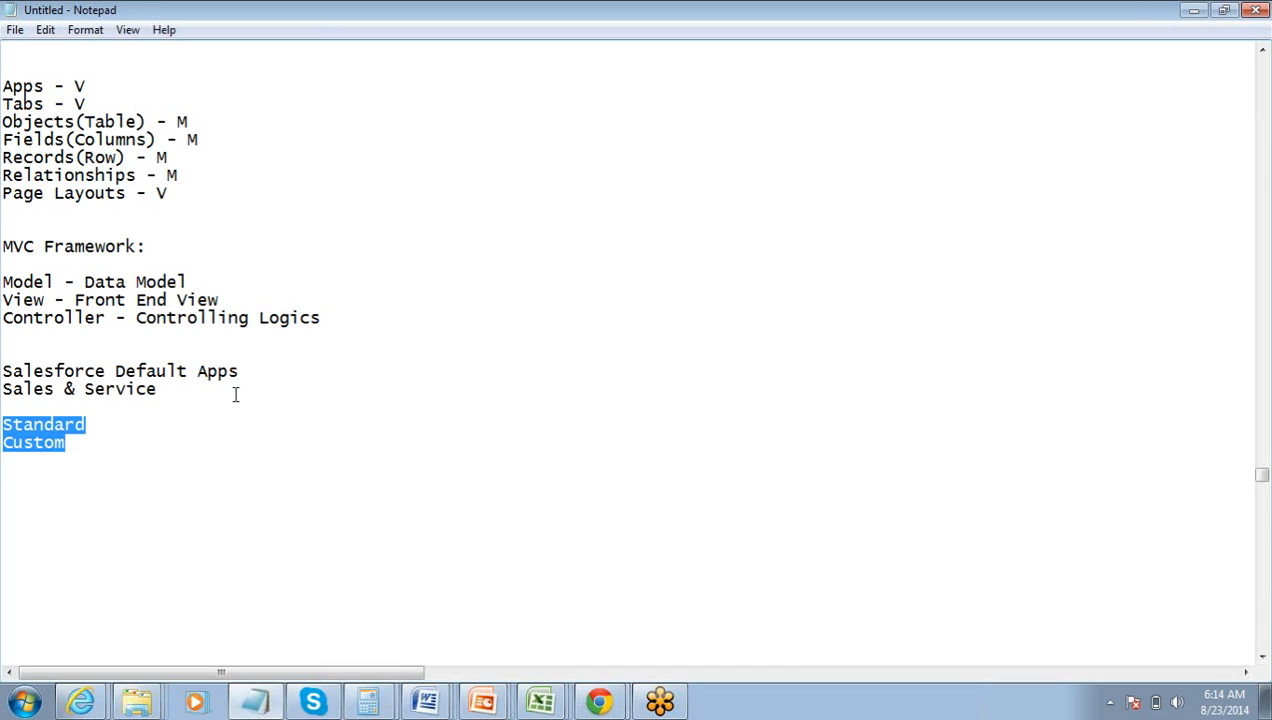
key("Home")
key("End")
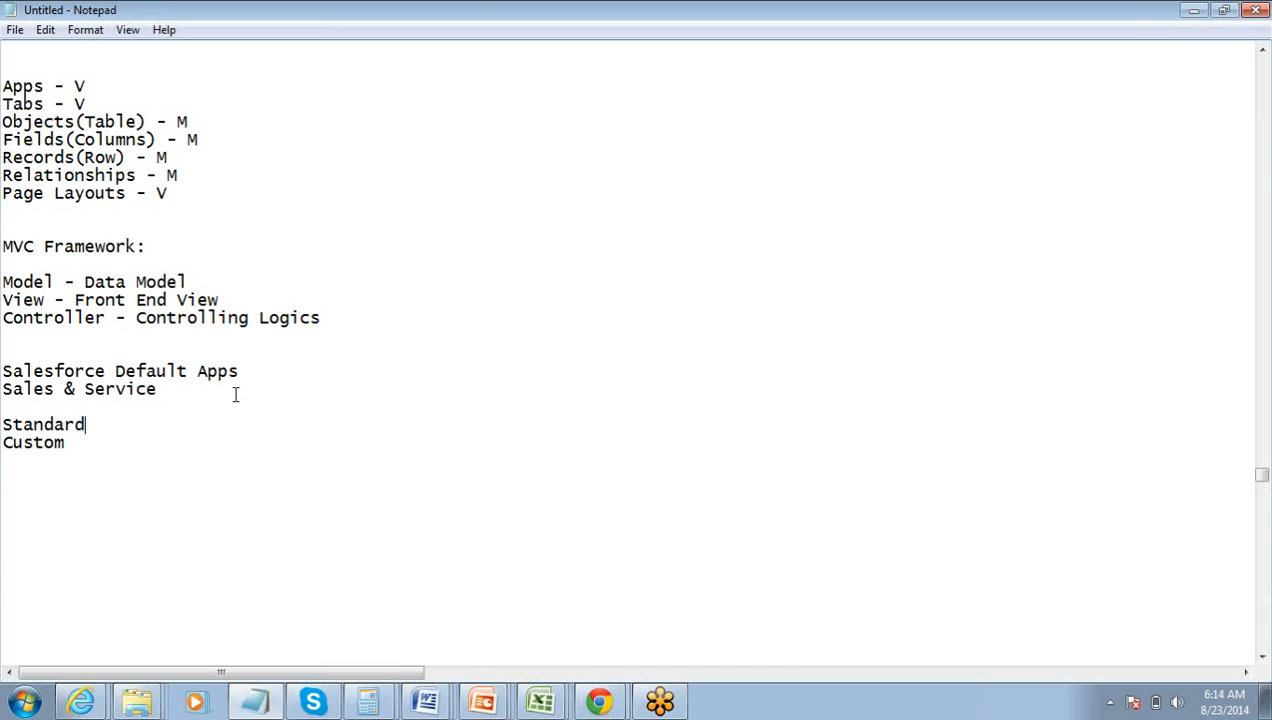
type("- provided by")
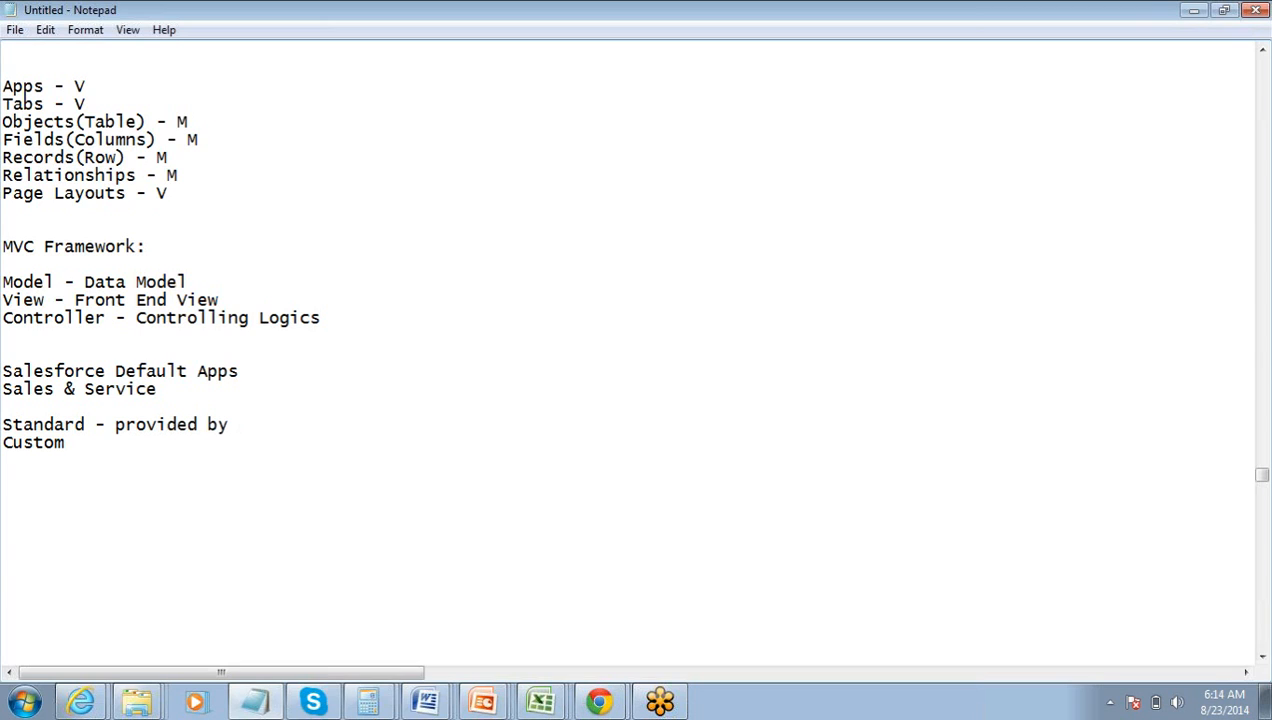
type(" Salesforce")
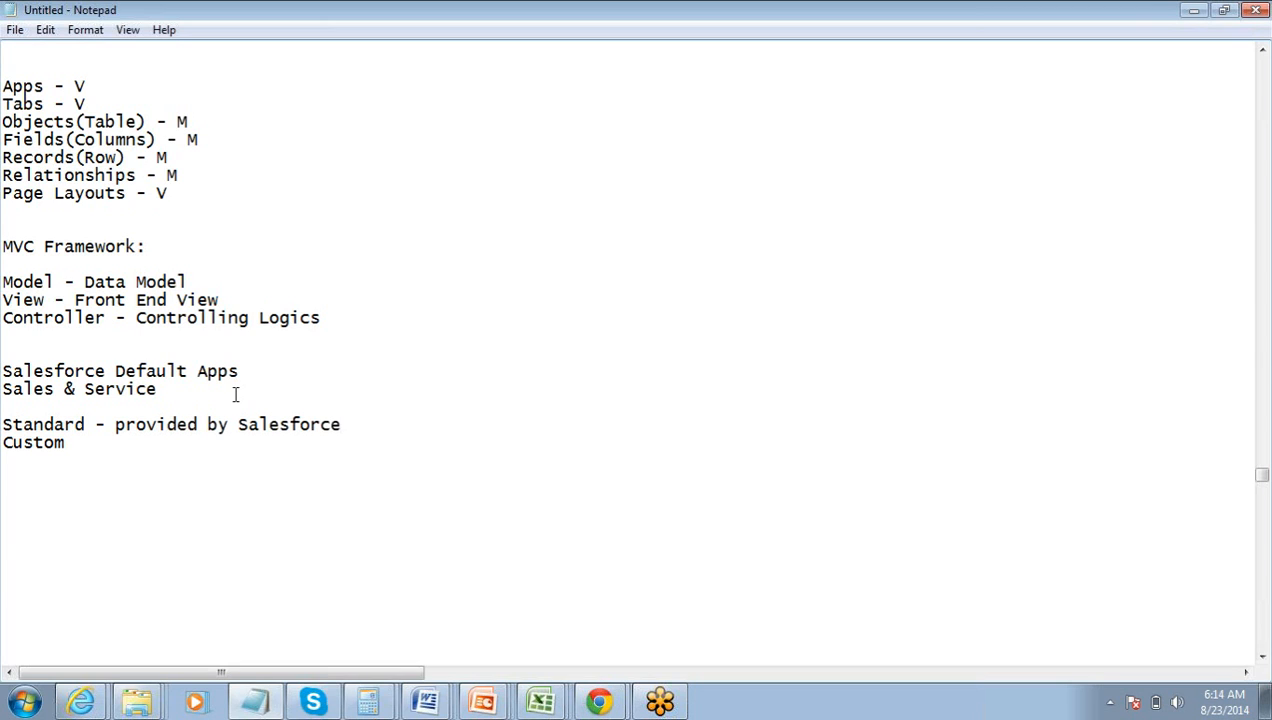
key("Down")
type("- created by us")
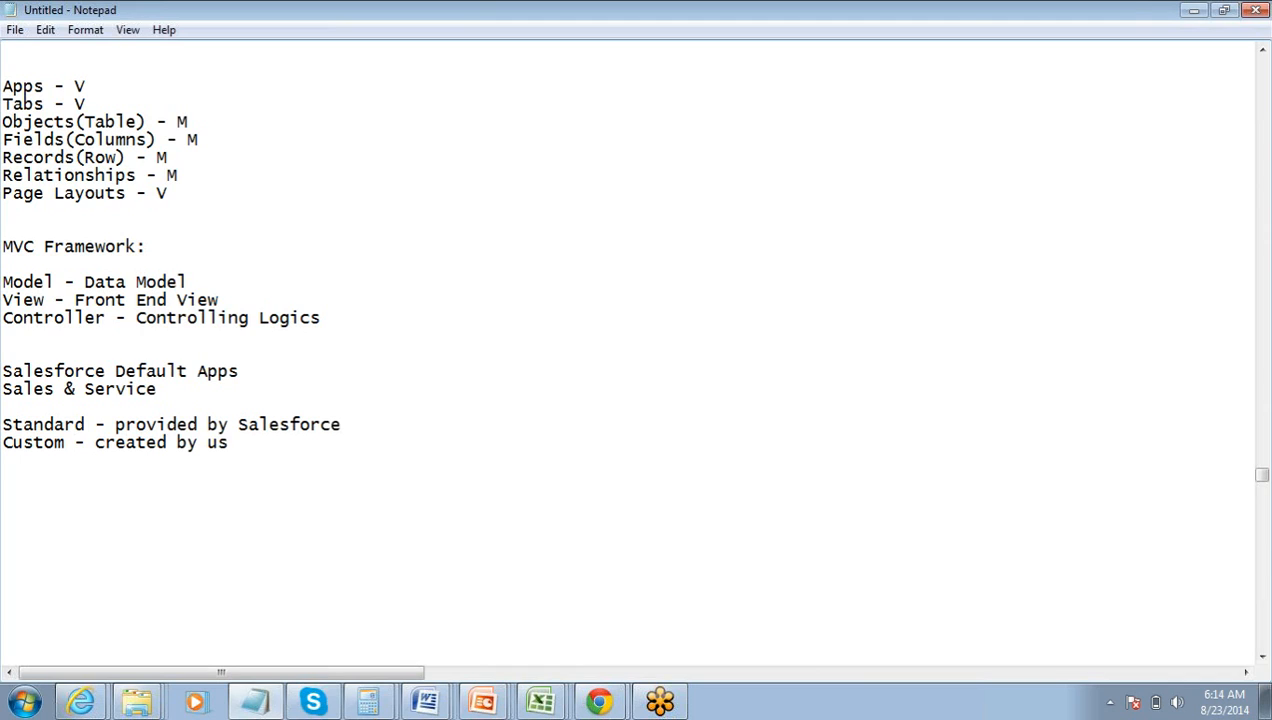
key("Return")
Switch back to the New Custom Object page in Chrome and look through the list of available apps
mouse_move(608, 706)
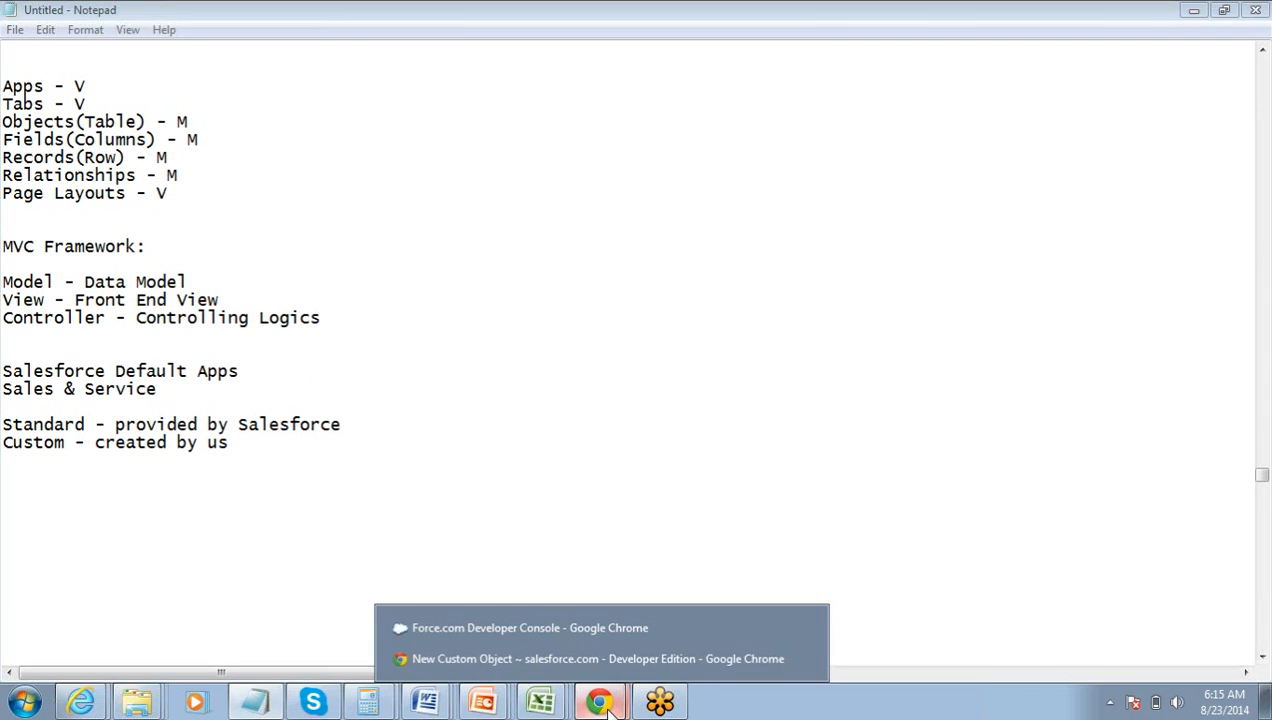
left_click(631, 657)
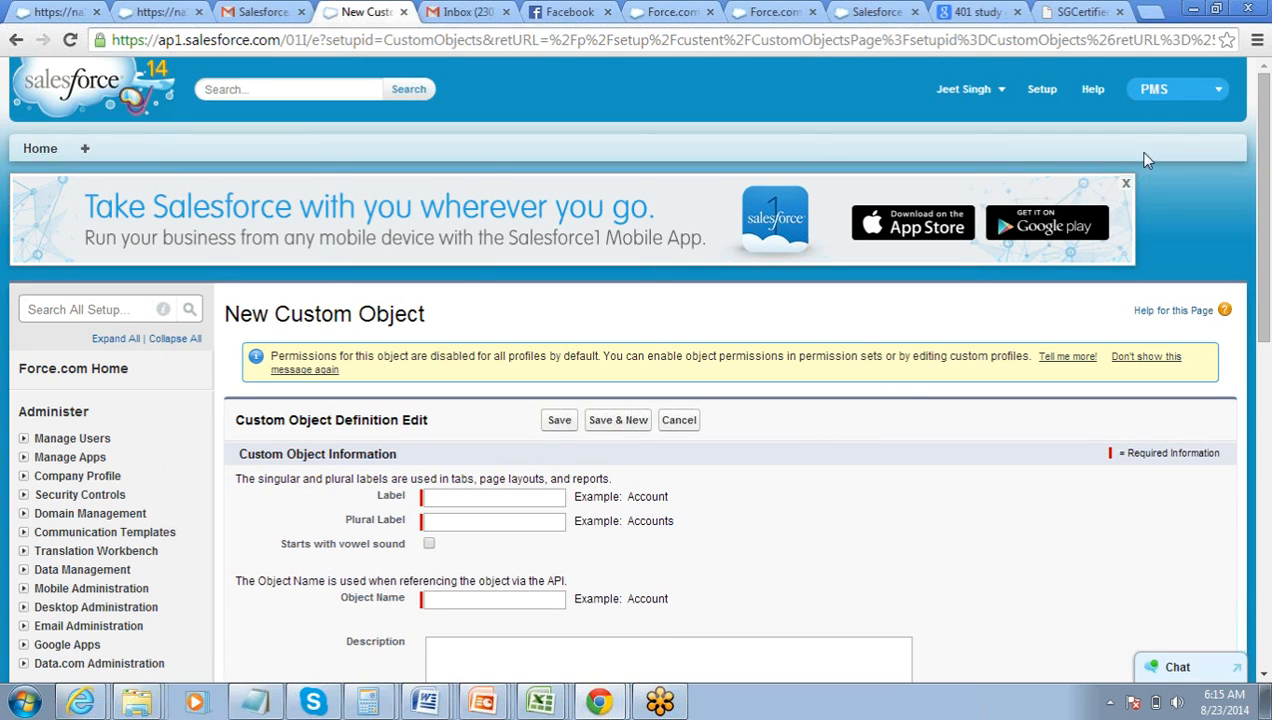
left_click(1170, 93)
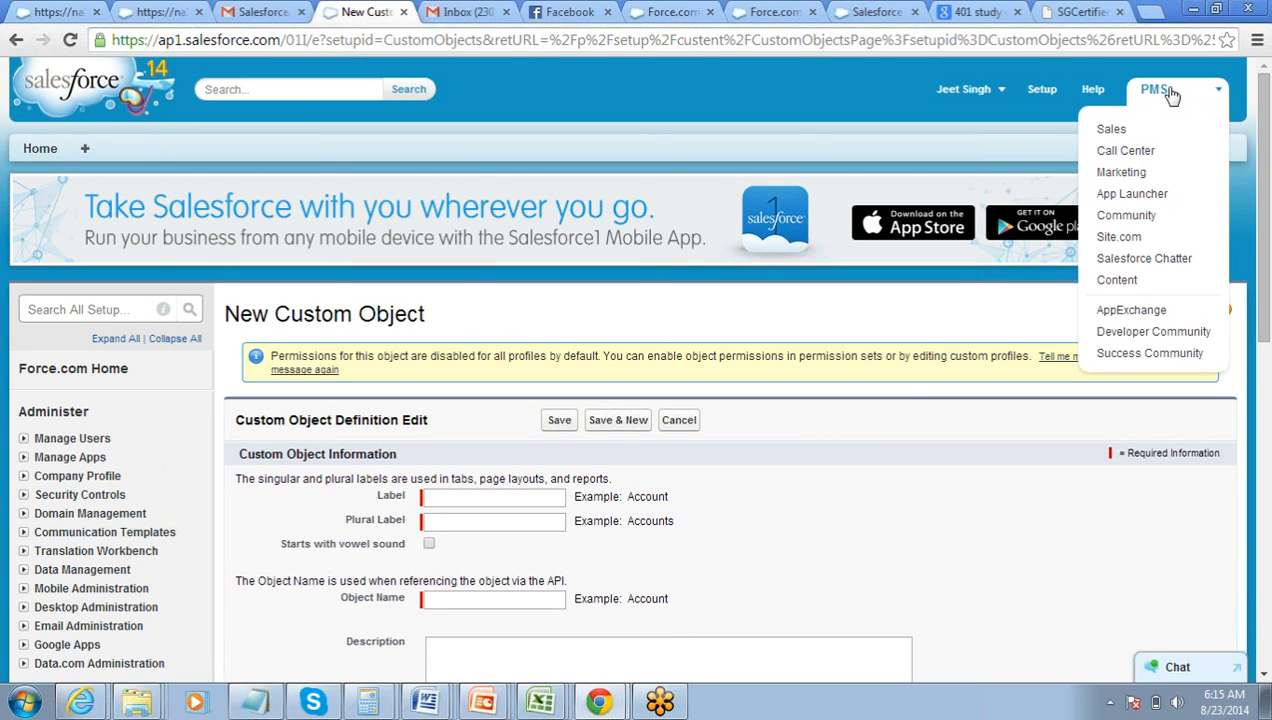
left_click(817, 89)
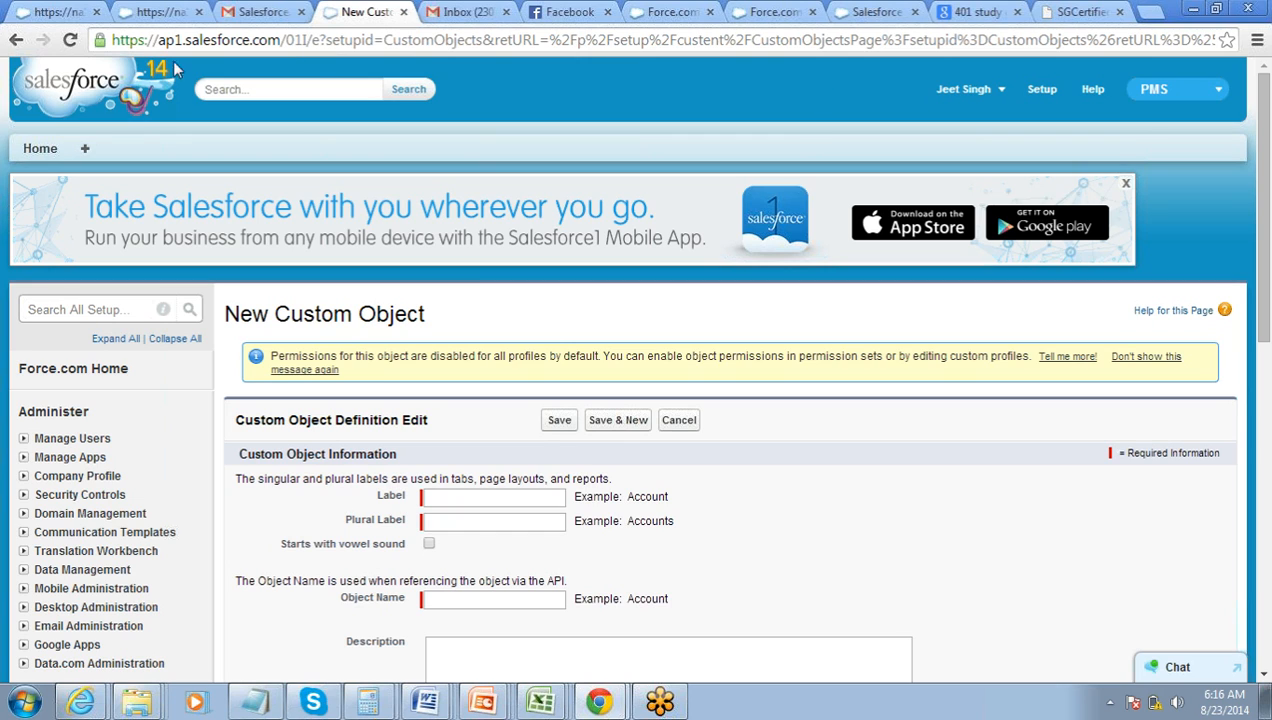
Go back to the Custom Objects list and reopen the new custom object form
left_click(16, 42)
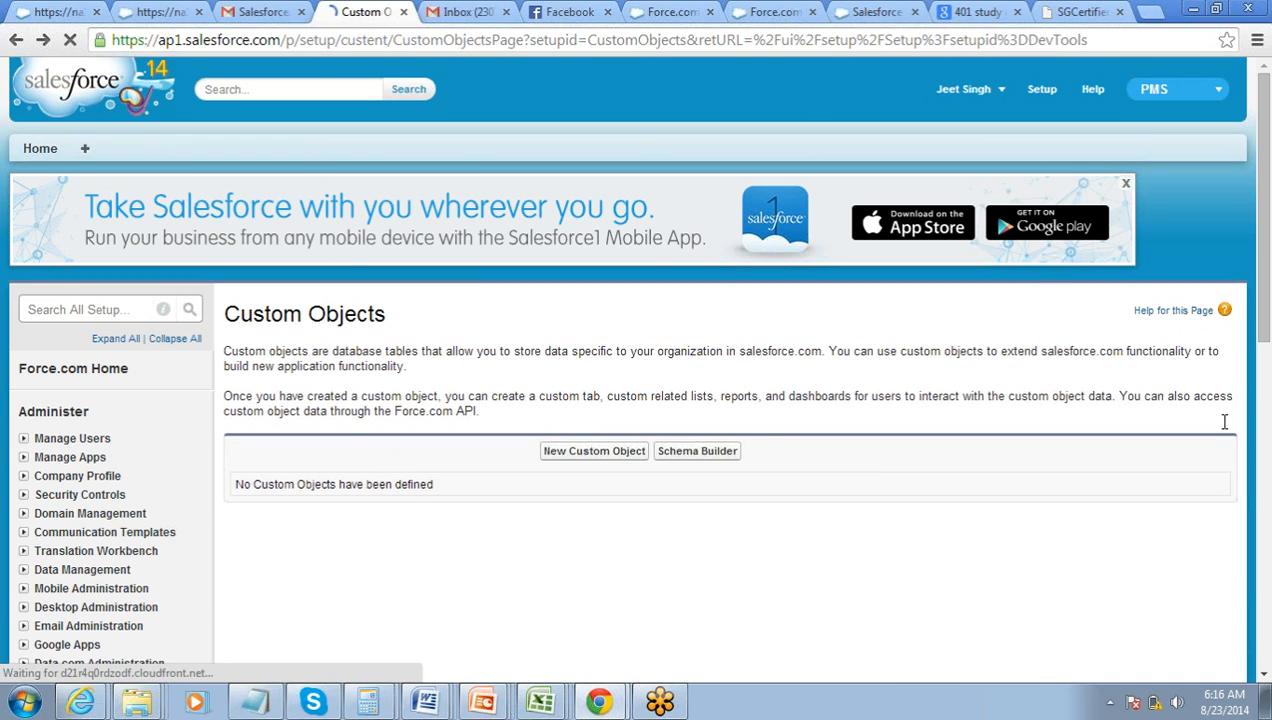
mouse_move(1270, 310)
left_mouse_down()
mouse_move(1270, 440)
mouse_move(1260, 295)
left_mouse_up()
left_click(595, 456)
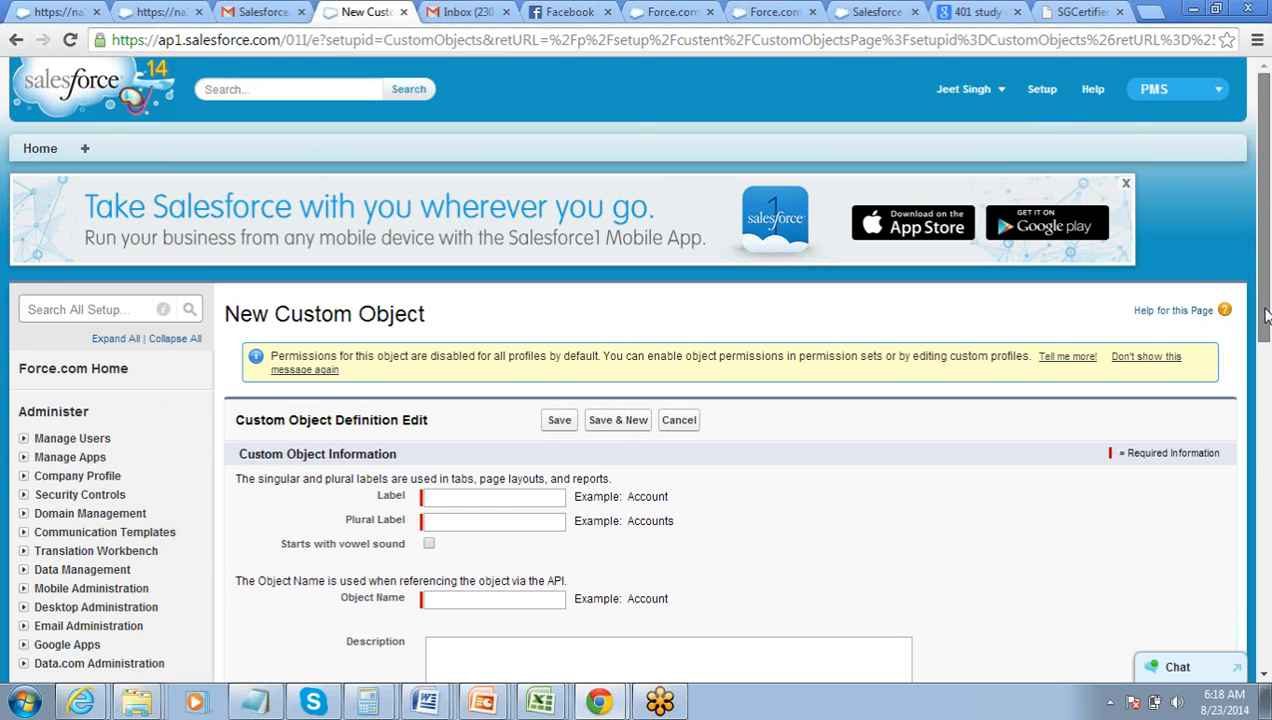
scroll(1258, 320, "down", 3)
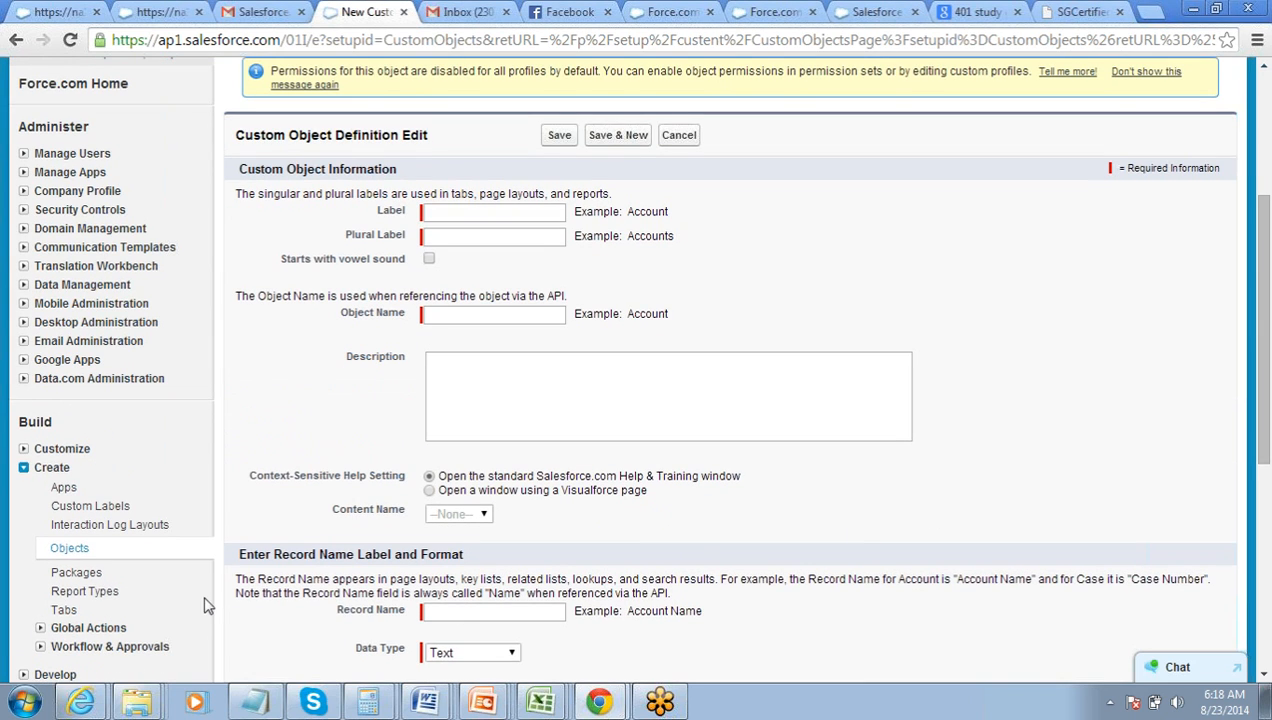
left_click(58, 556)
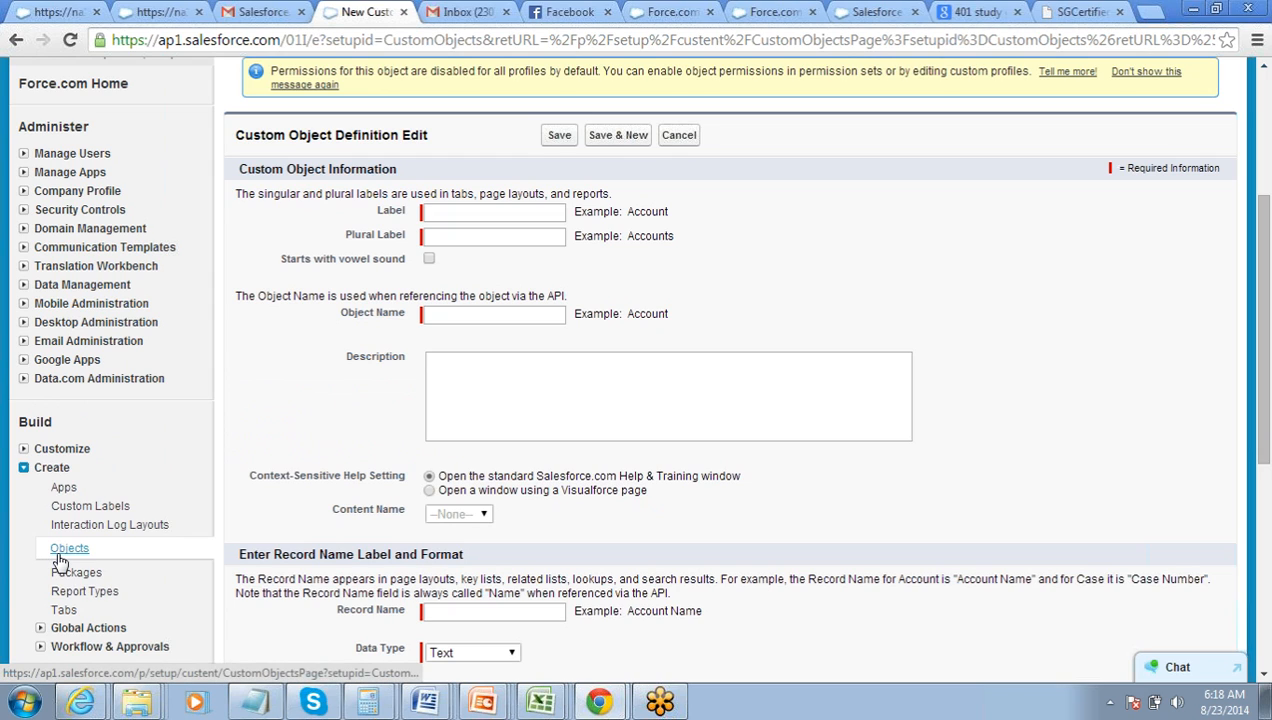
Enter Project as the object's label and Projects as its plural label
left_click(446, 216)
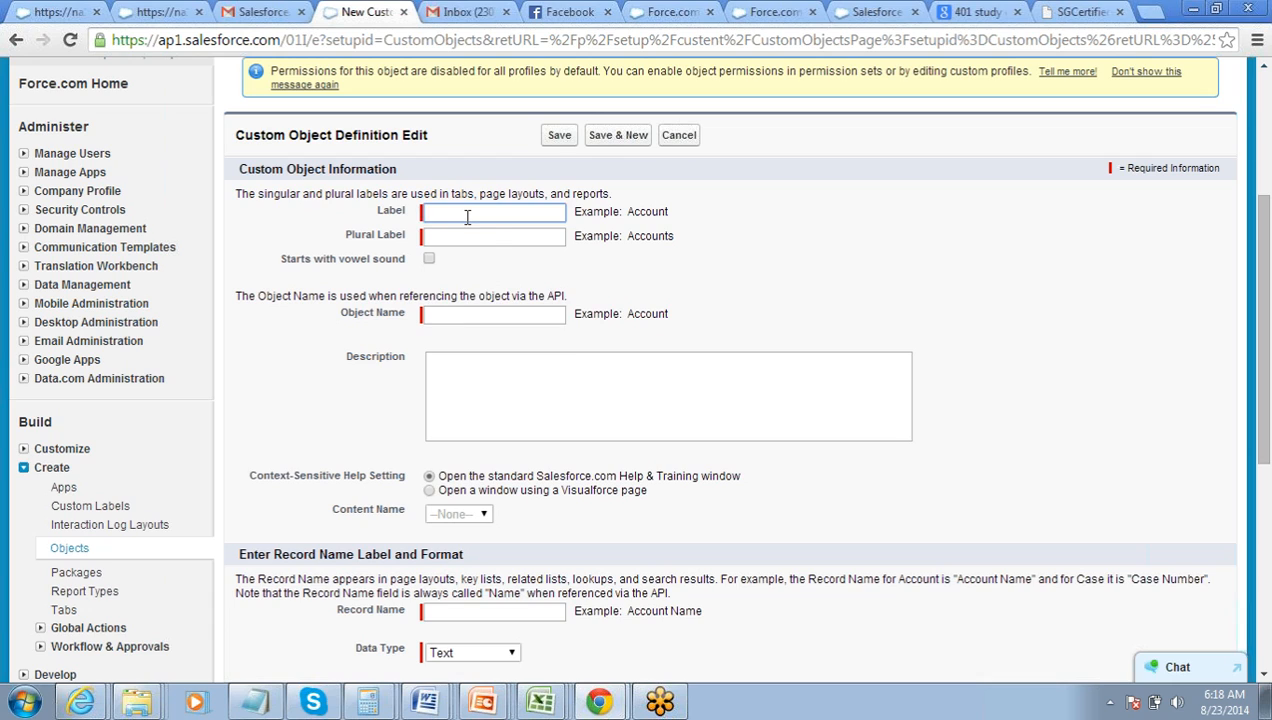
left_click(466, 217)
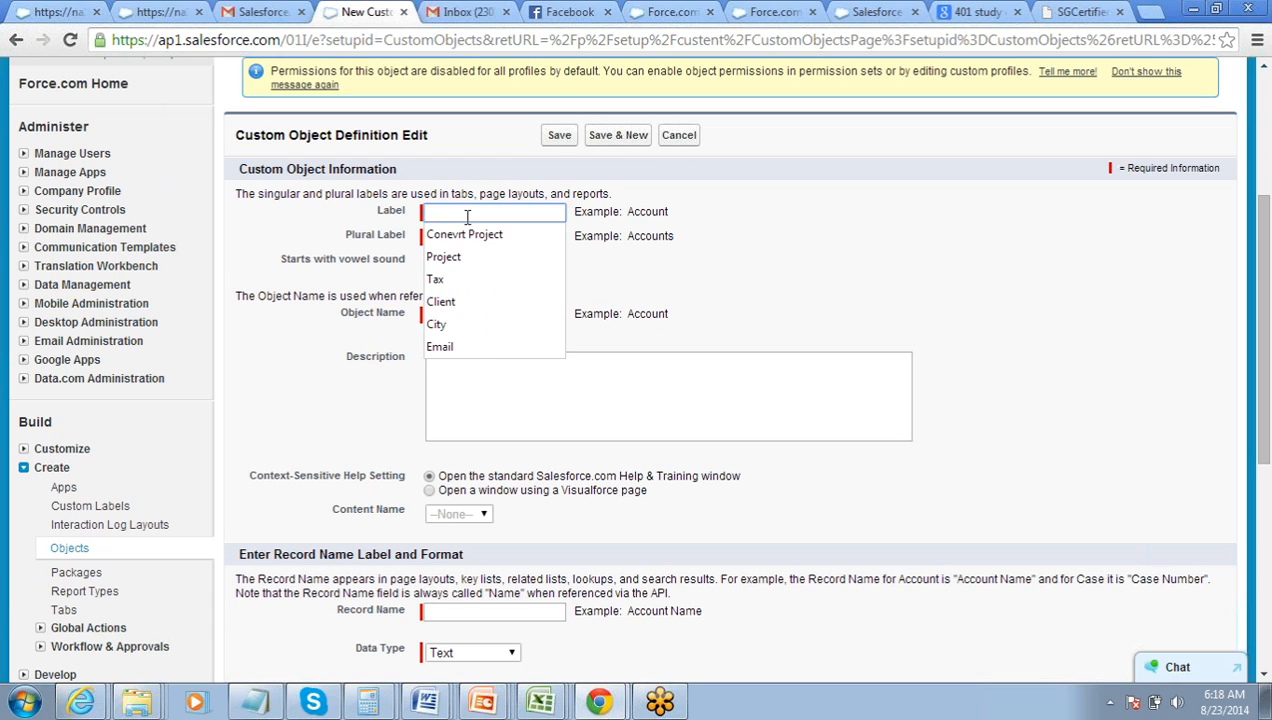
type("Project")
key("Tab")
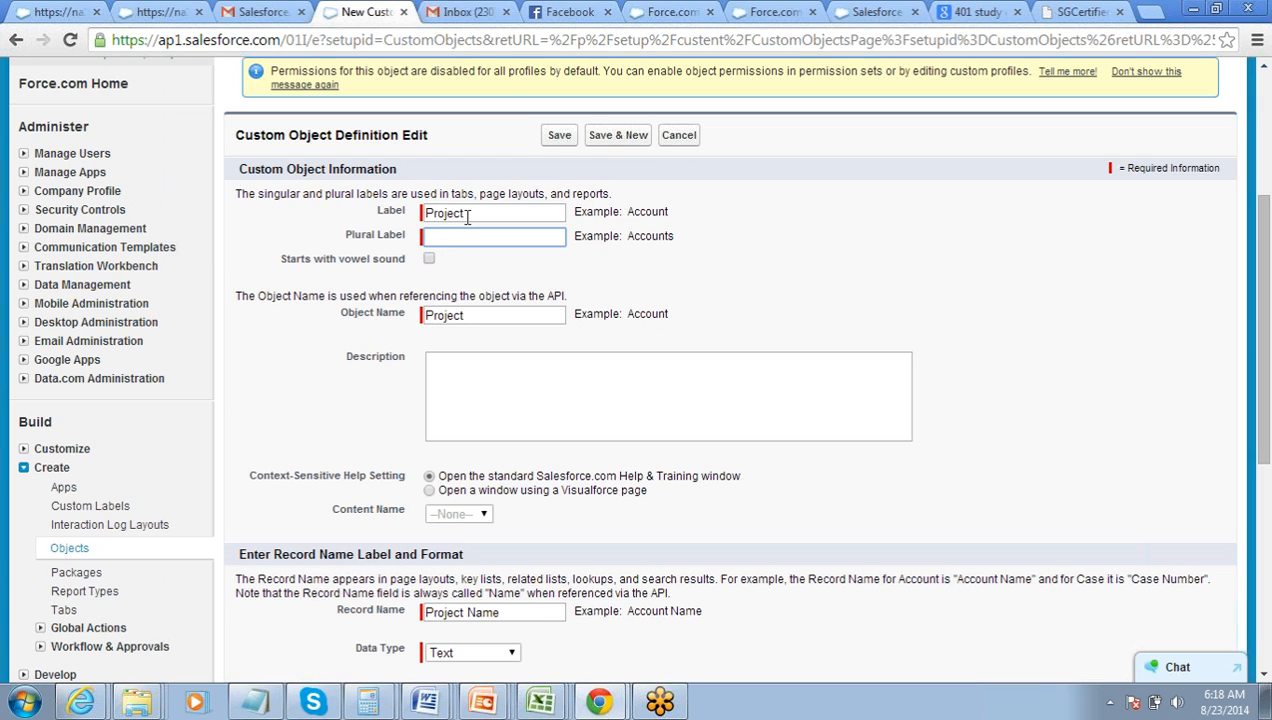
type("Projects")
key("Tab")
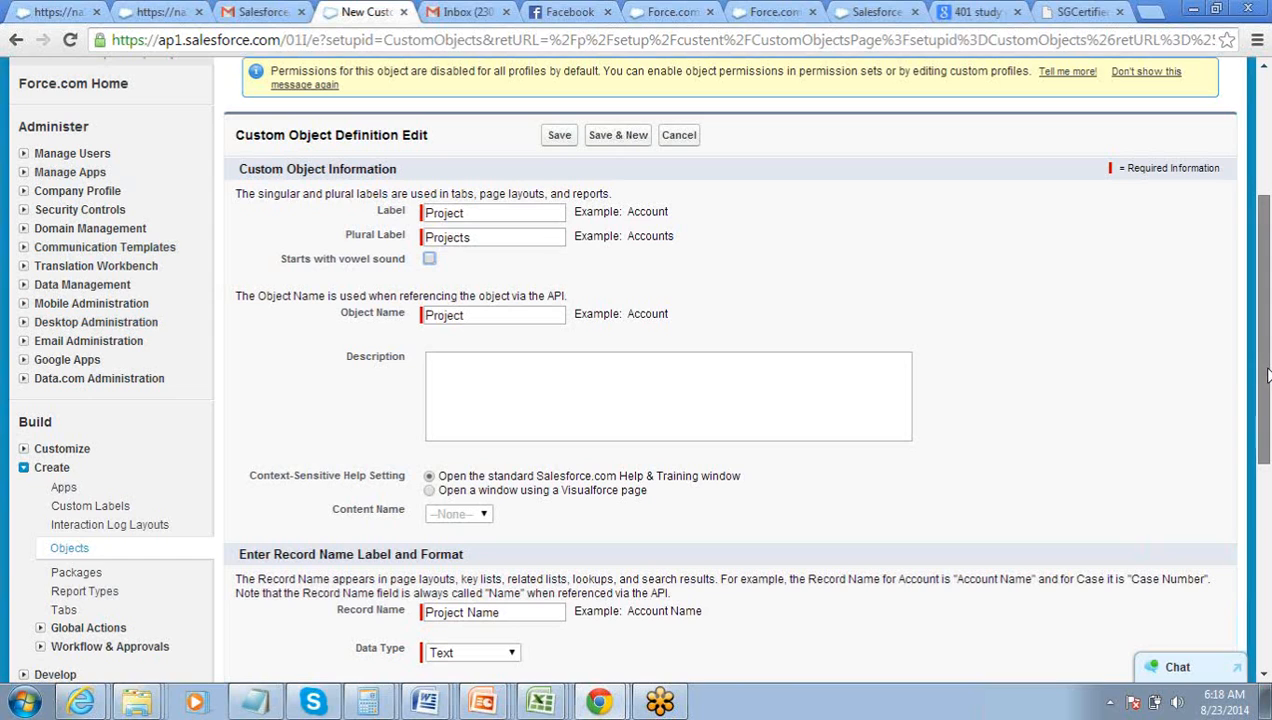
Examine the rest of the object definition form, including the record name, data type and optional features
left_click_drag(1266, 374, 1266, 398)
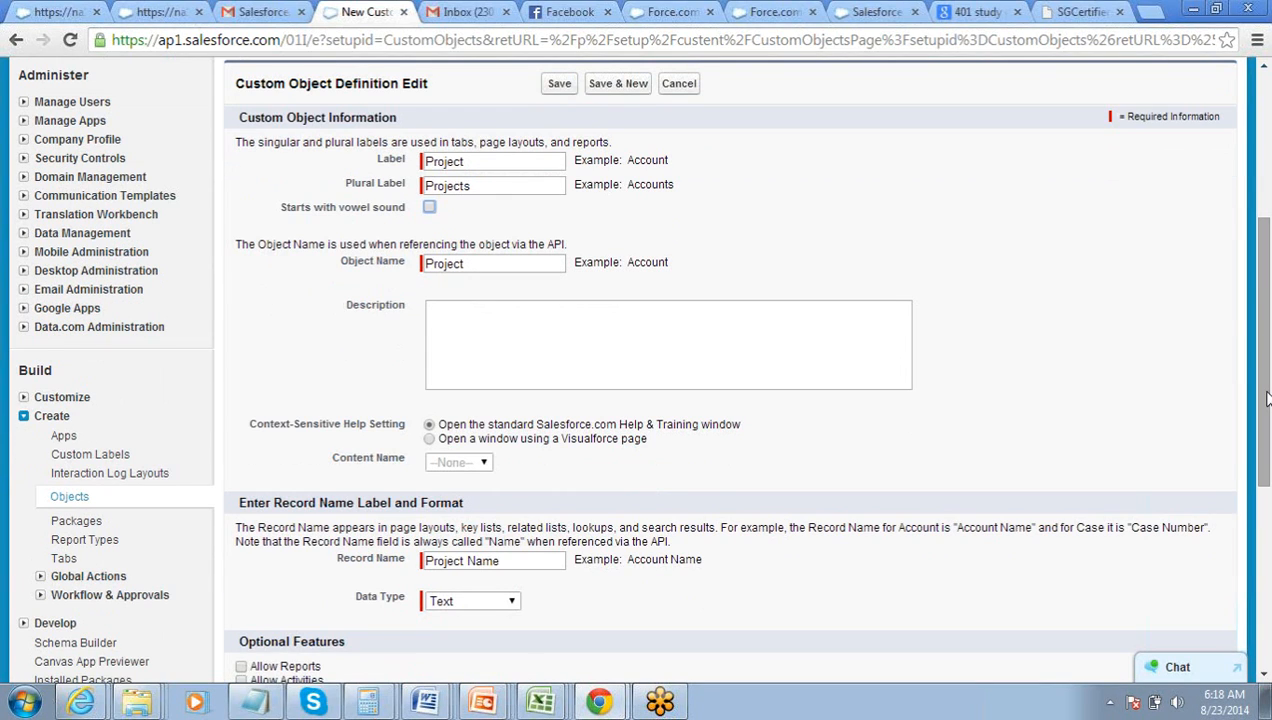
left_click_drag(1266, 398, 1268, 558)
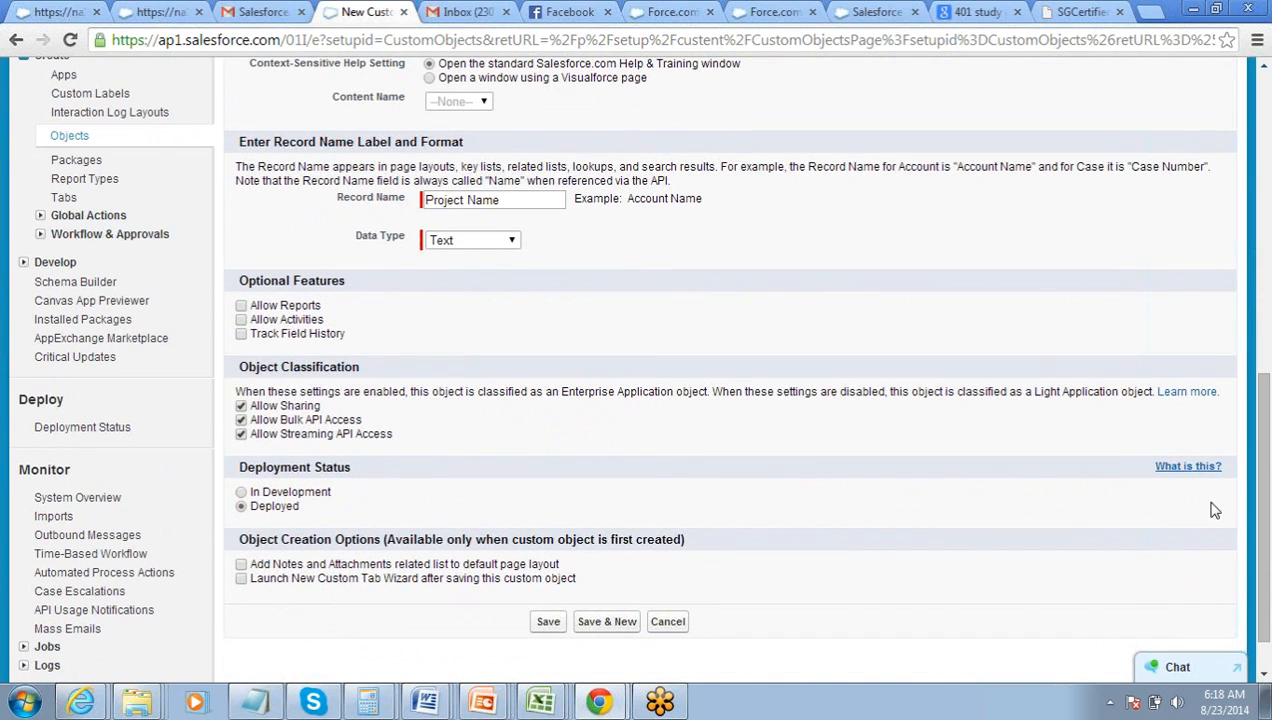
left_click_drag(1258, 514, 1264, 353)
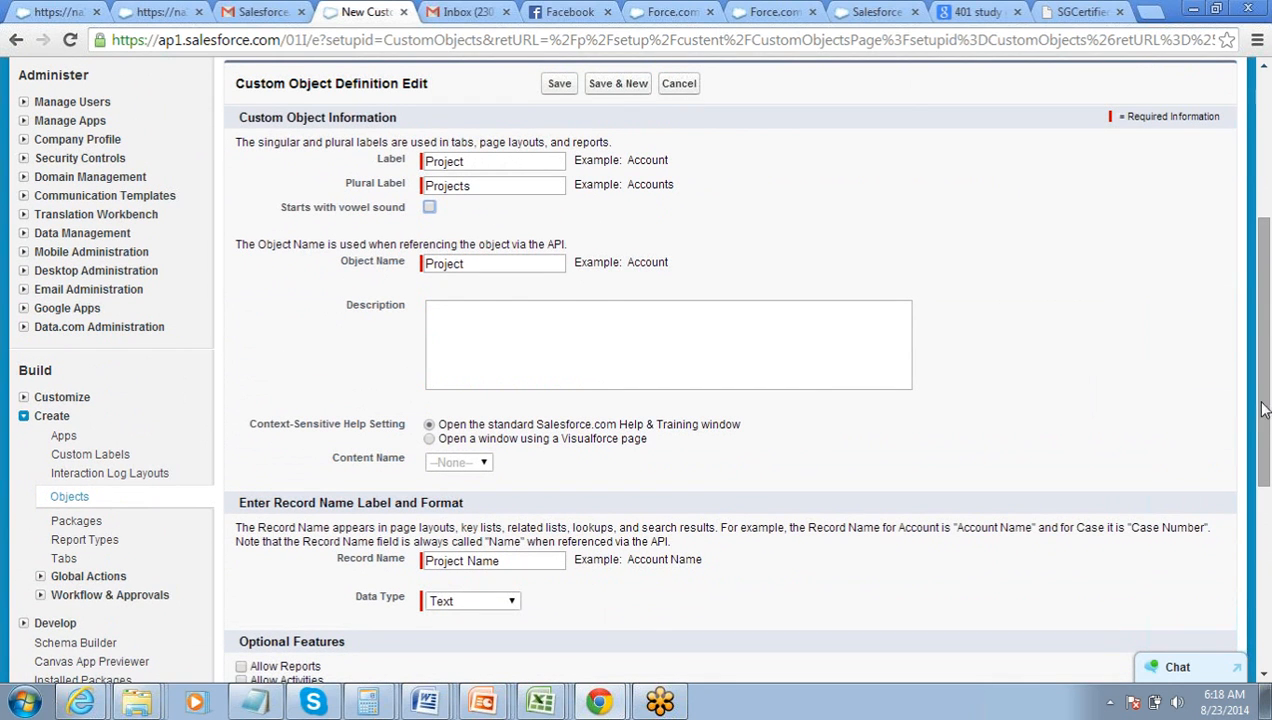
left_click_drag(1264, 408, 1268, 548)
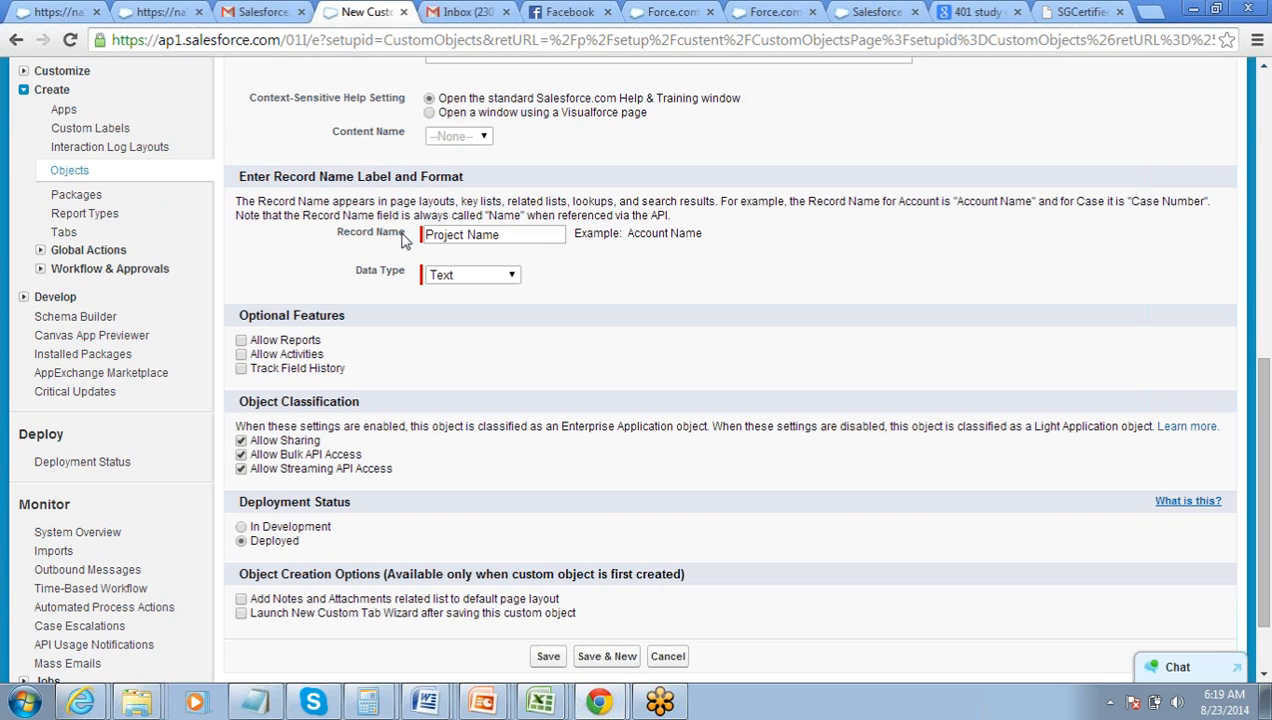
double_click(500, 214)
left_click(500, 236)
left_click_drag(355, 270, 409, 275)
left_click(410, 282)
Try Project ID as the record name and set it back to Project Name
left_click_drag(522, 241, 469, 234)
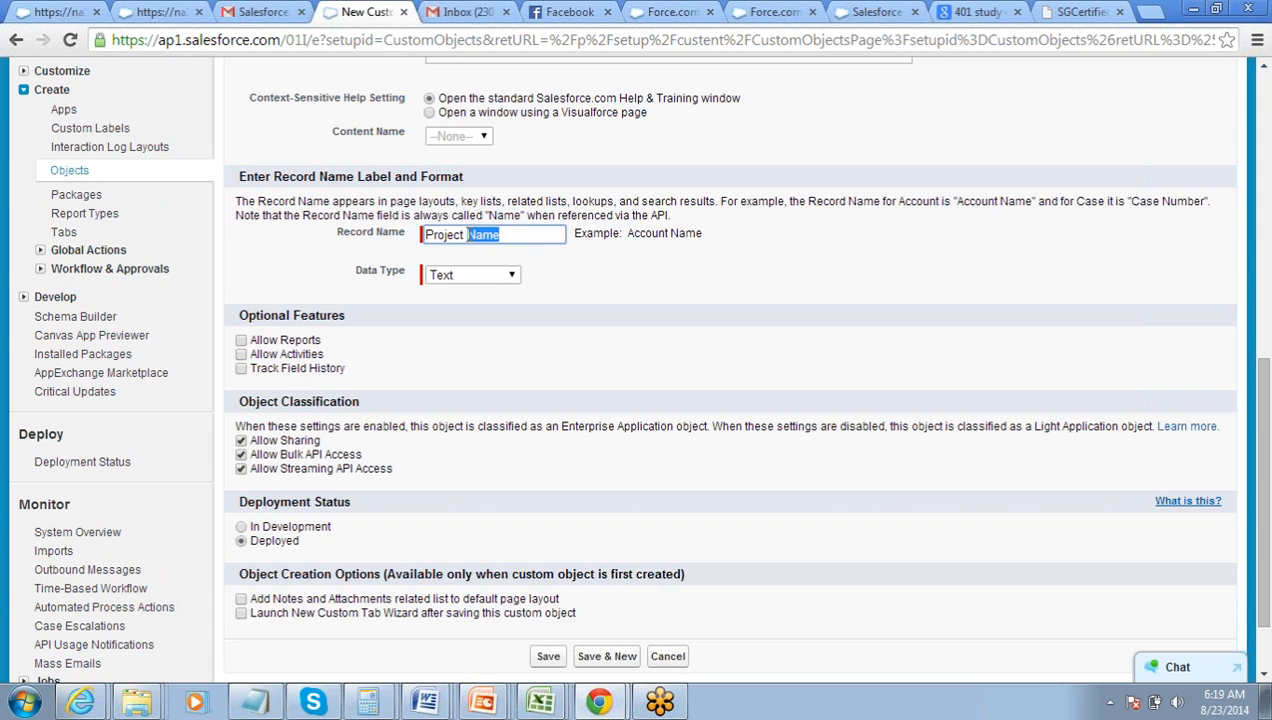
type("ID")
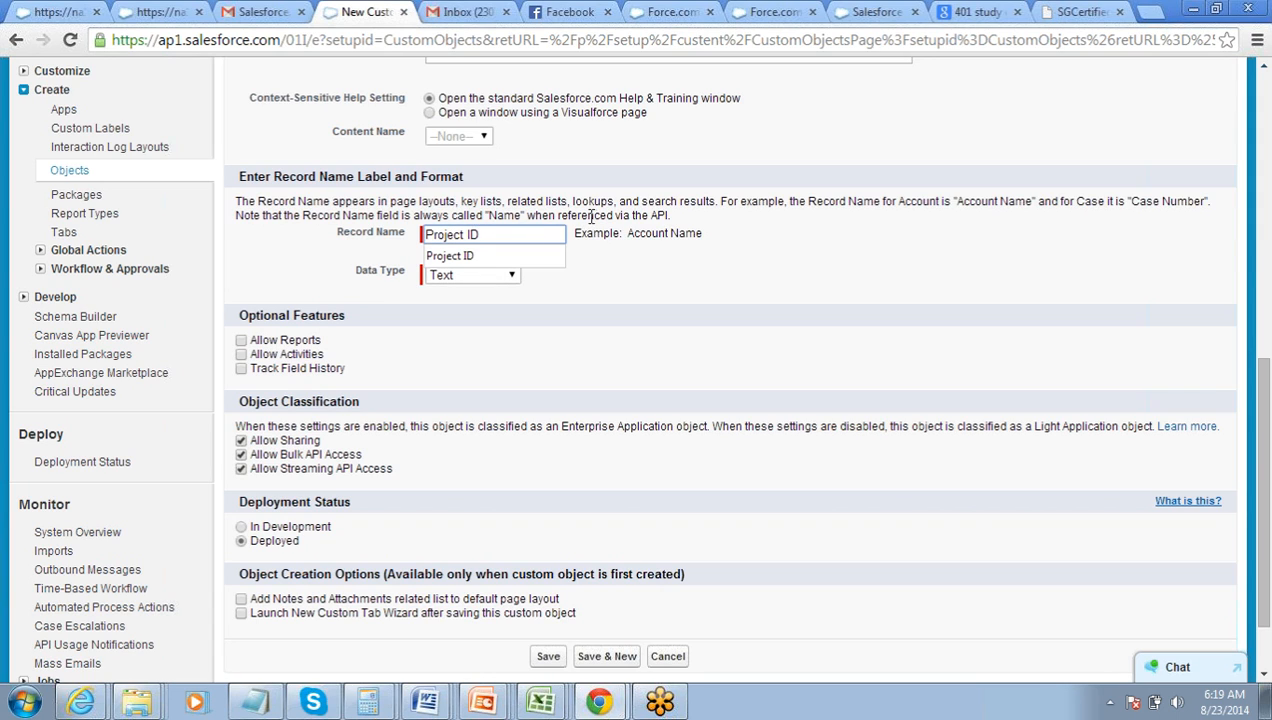
left_click_drag(555, 233, 396, 245)
left_click(487, 236)
key("BackSpace")
key("BackSpace")
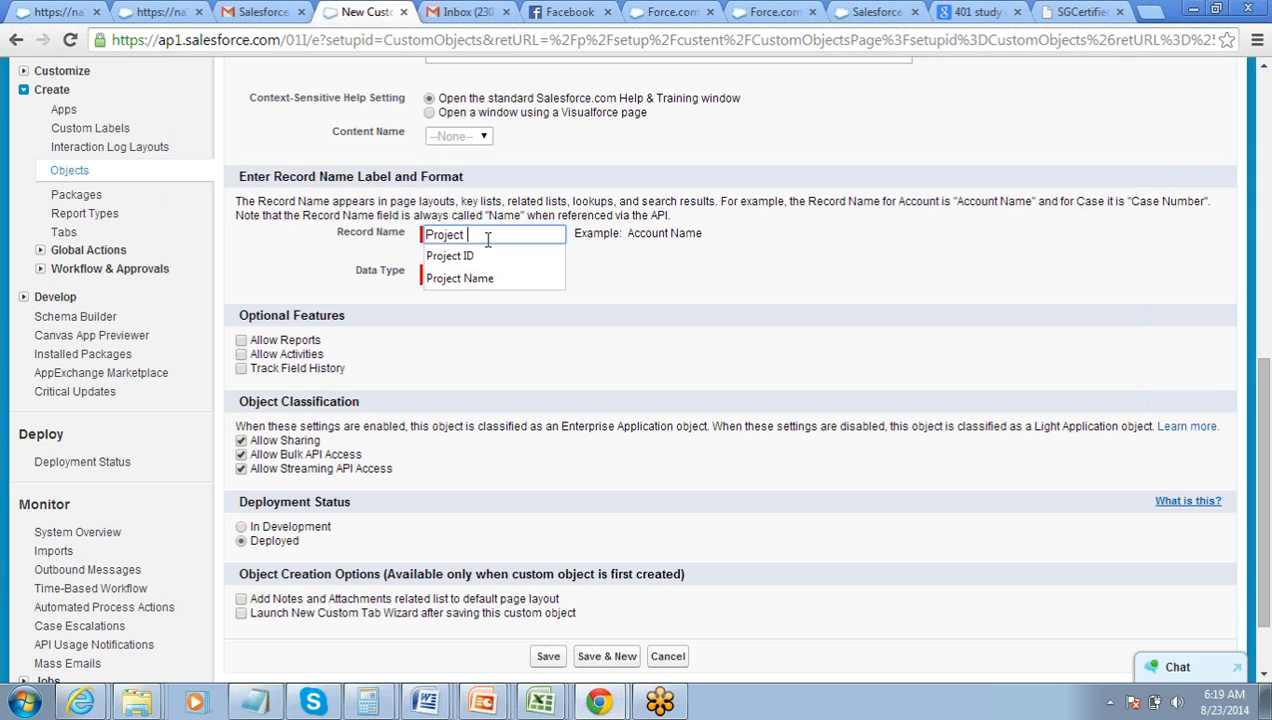
type("Nam")
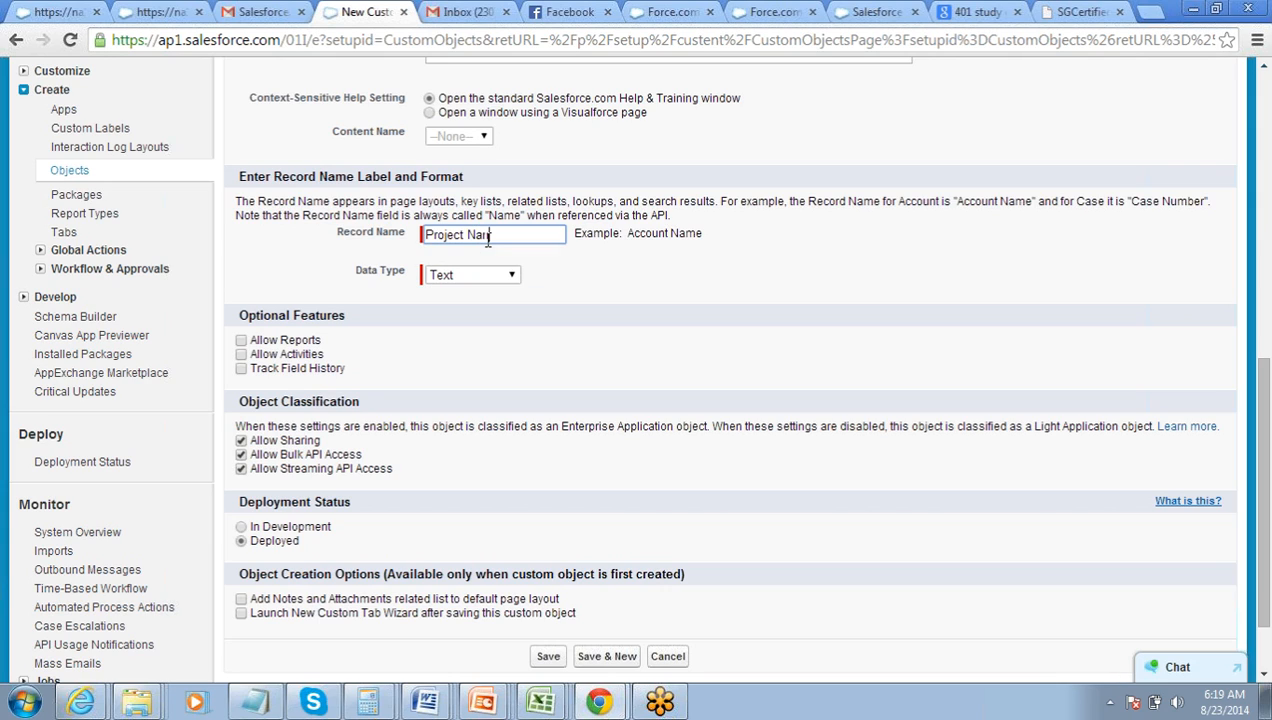
key("BackSpace")
type("me")
Check the deployment status and save the Project object with the Text data type and Deployed status
left_click(343, 238)
left_click_drag(242, 503, 349, 503)
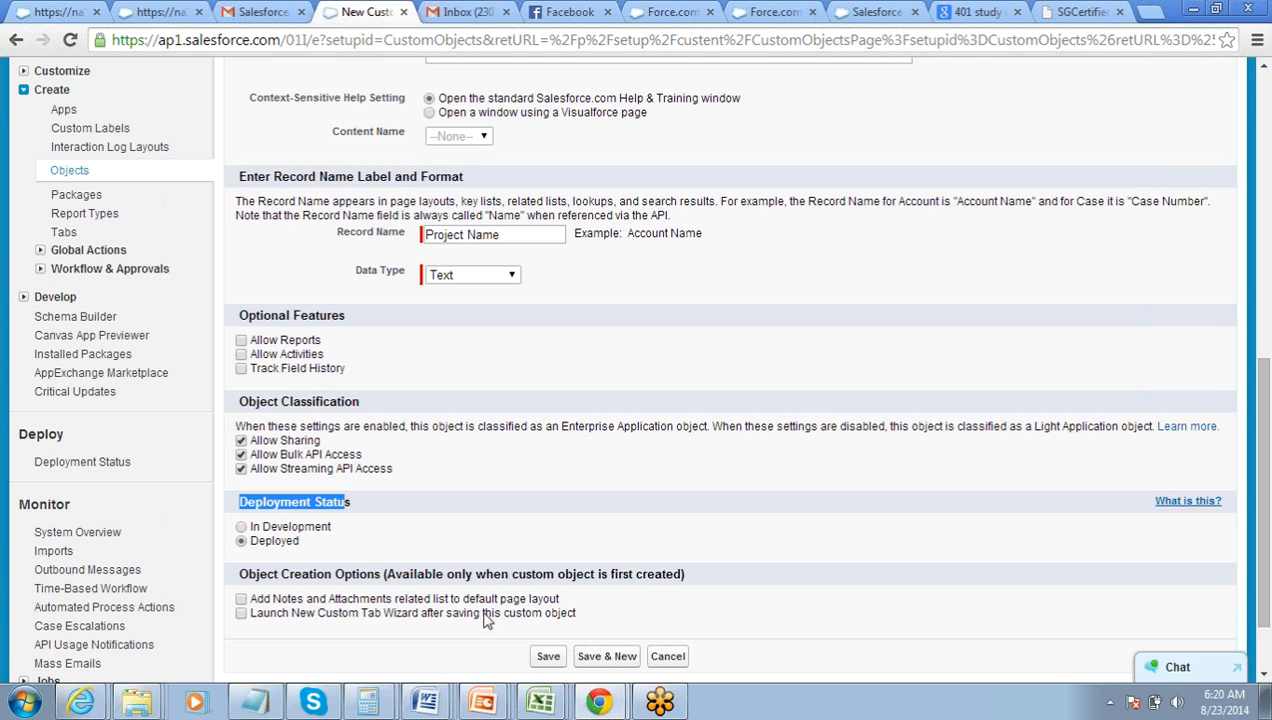
left_click(556, 661)
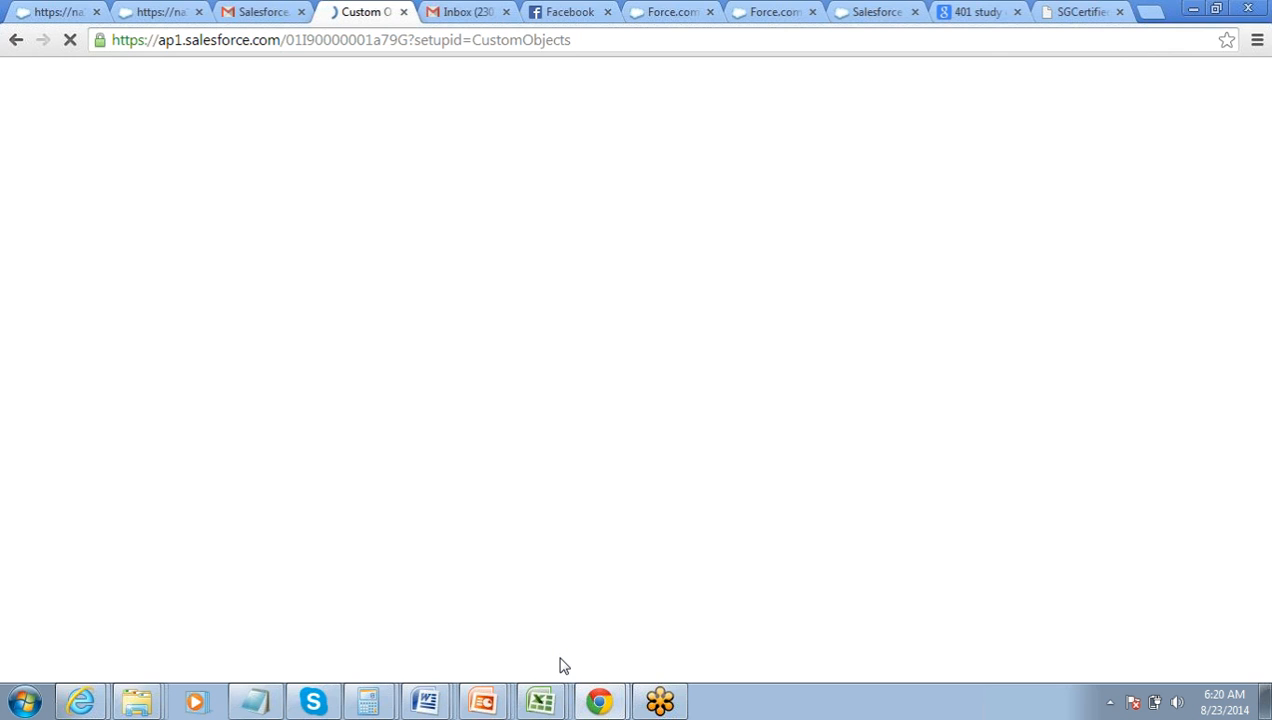
Dismiss the Introducing Actions notice on the Project object's detail page and highlight the object's name
scroll(562, 667, "down", 2)
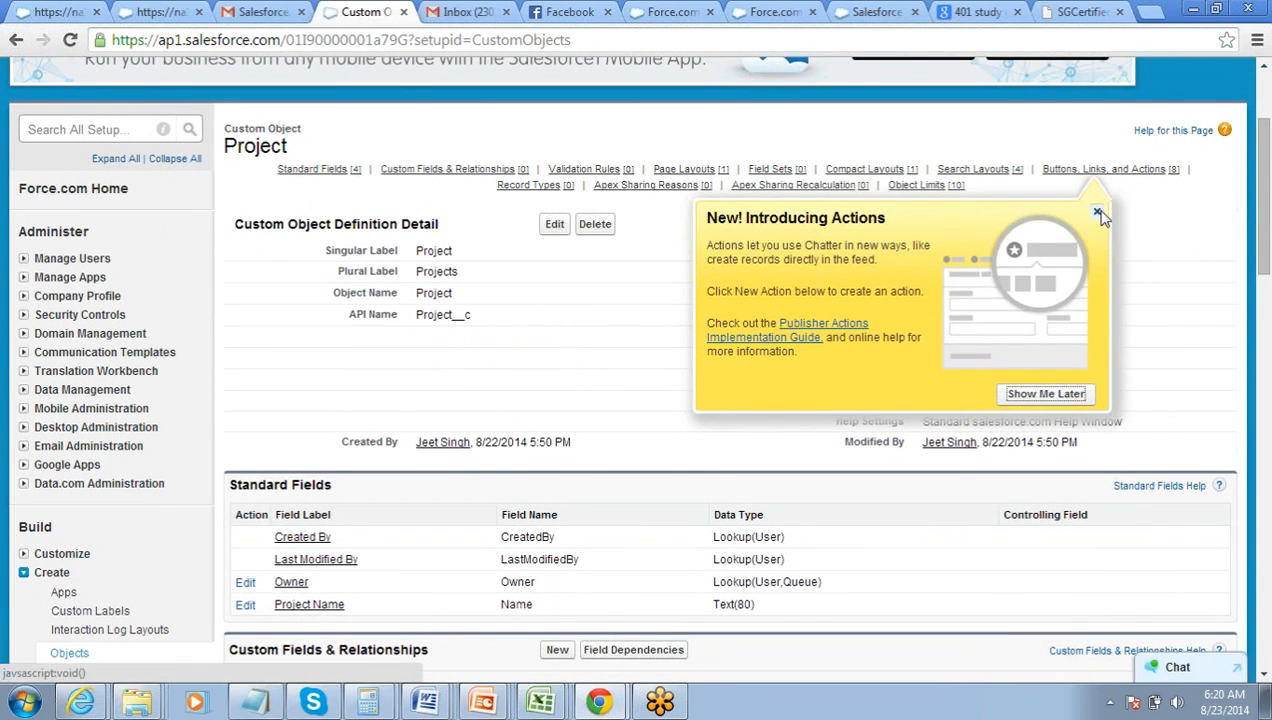
left_click(1097, 211)
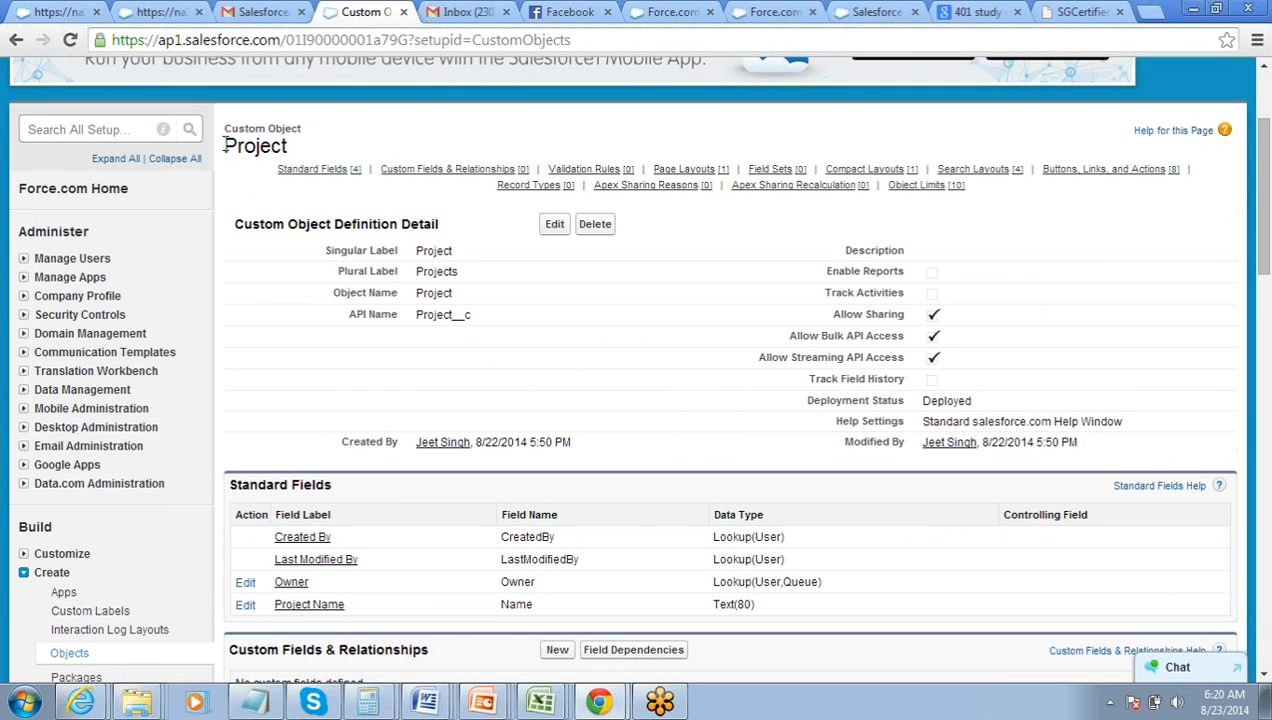
left_click_drag(224, 145, 308, 147)
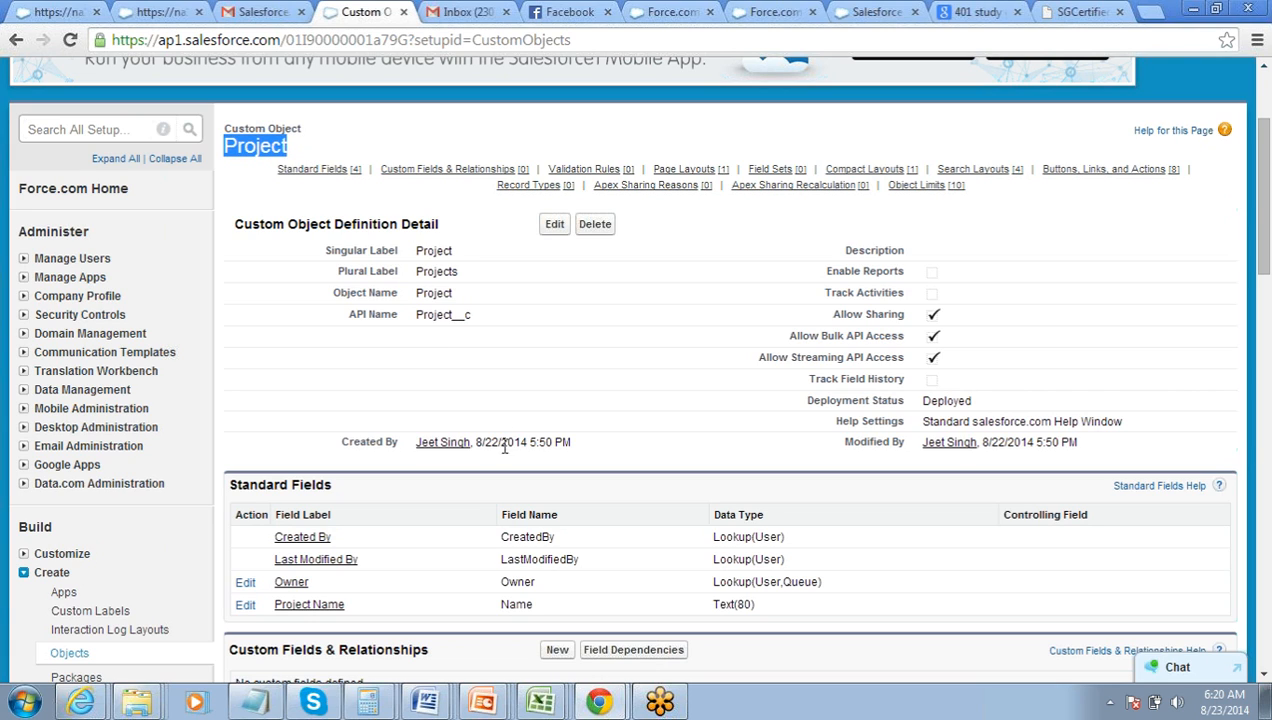
Switch to Book3 in Excel and review the StartDate, Priority and Expected End rows of the Project table
left_click(542, 703)
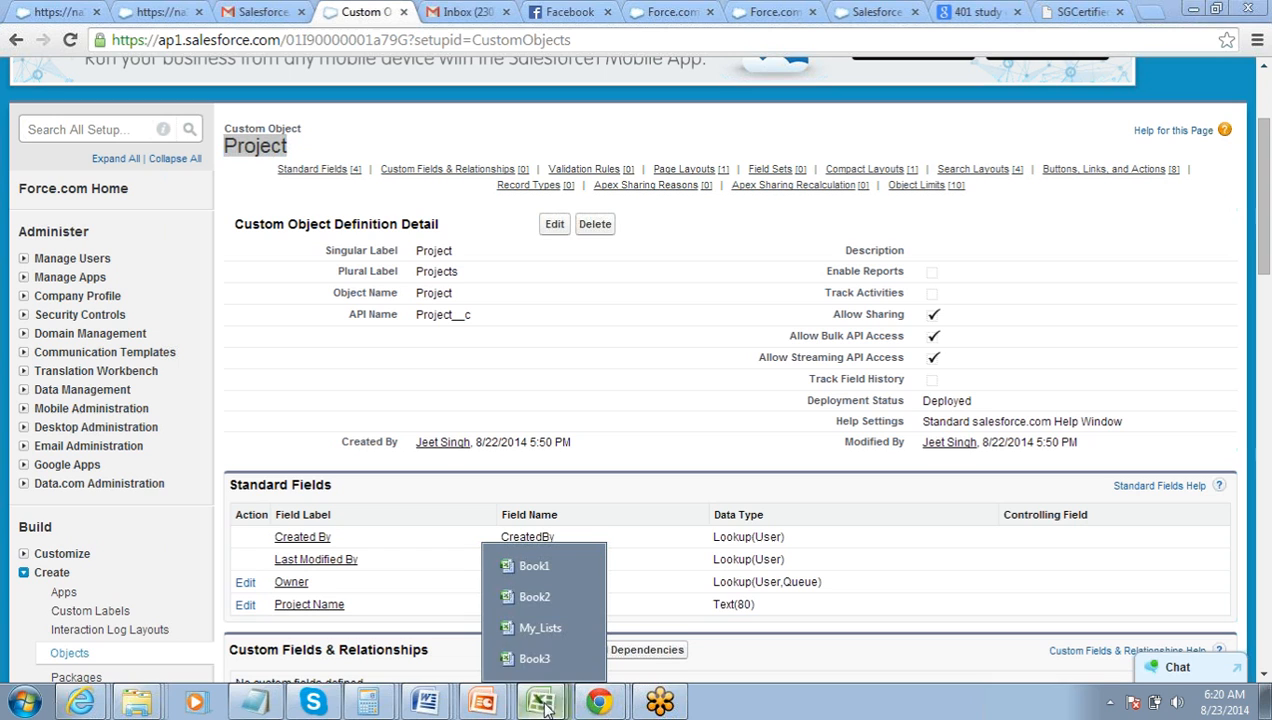
left_click(534, 653)
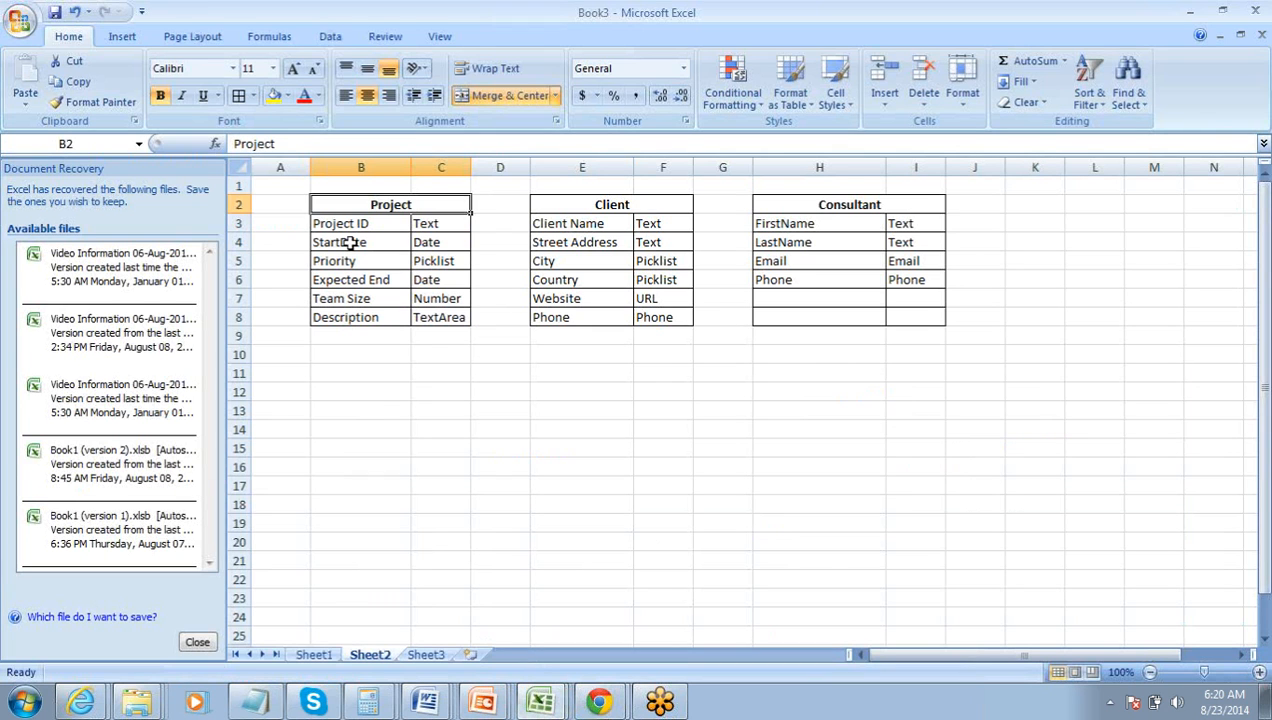
left_click(347, 244)
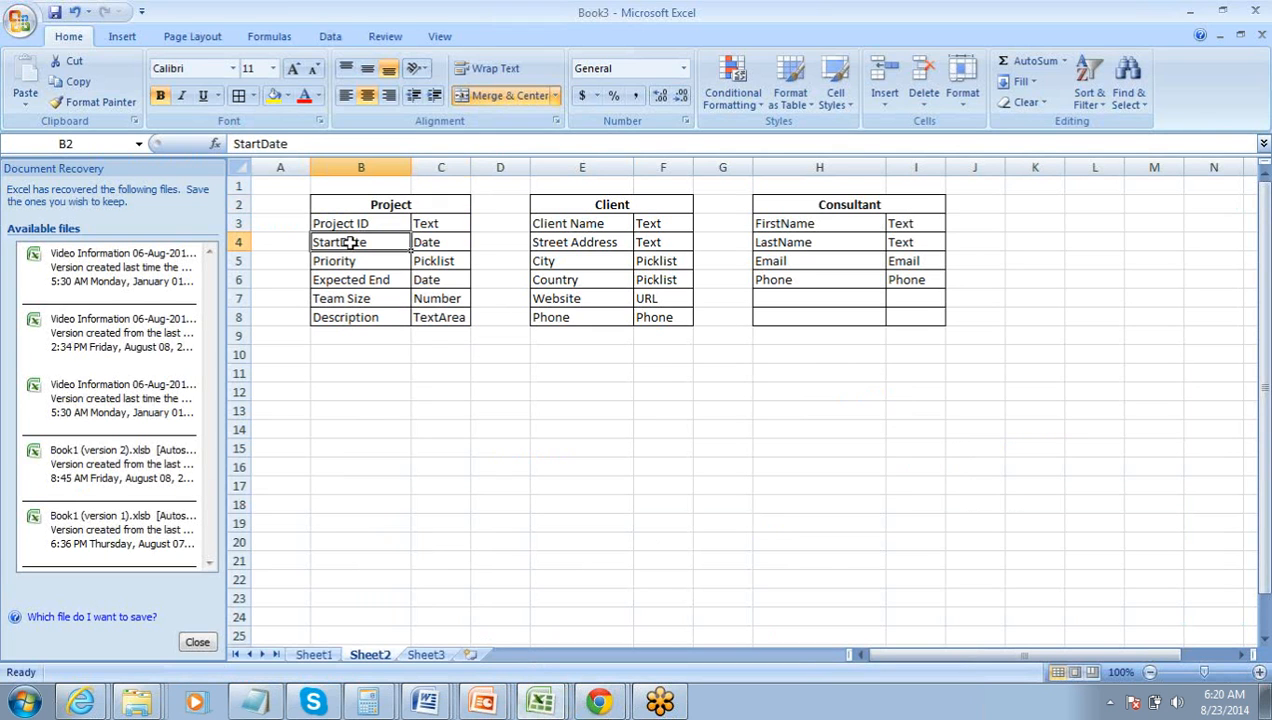
left_click(348, 259)
left_click(352, 284)
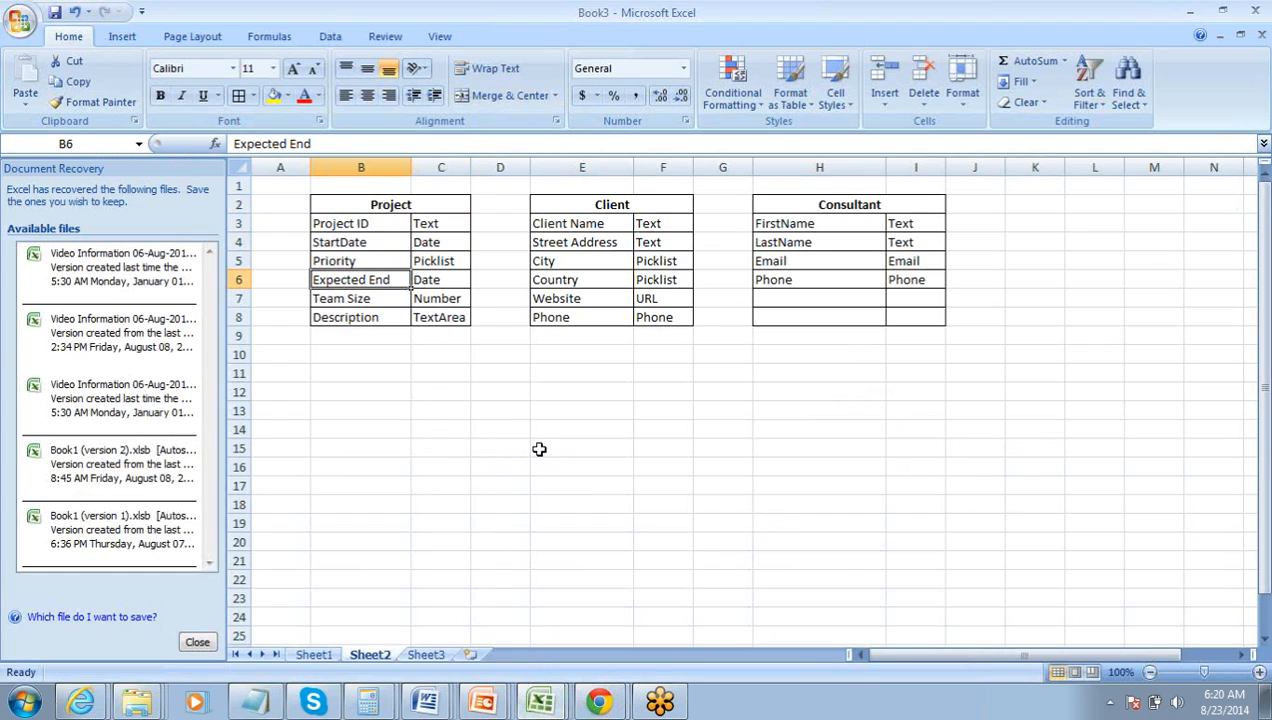
Switch back to Salesforce in Chrome and examine the Project object's standard fields and its custom fields section
mouse_move(612, 704)
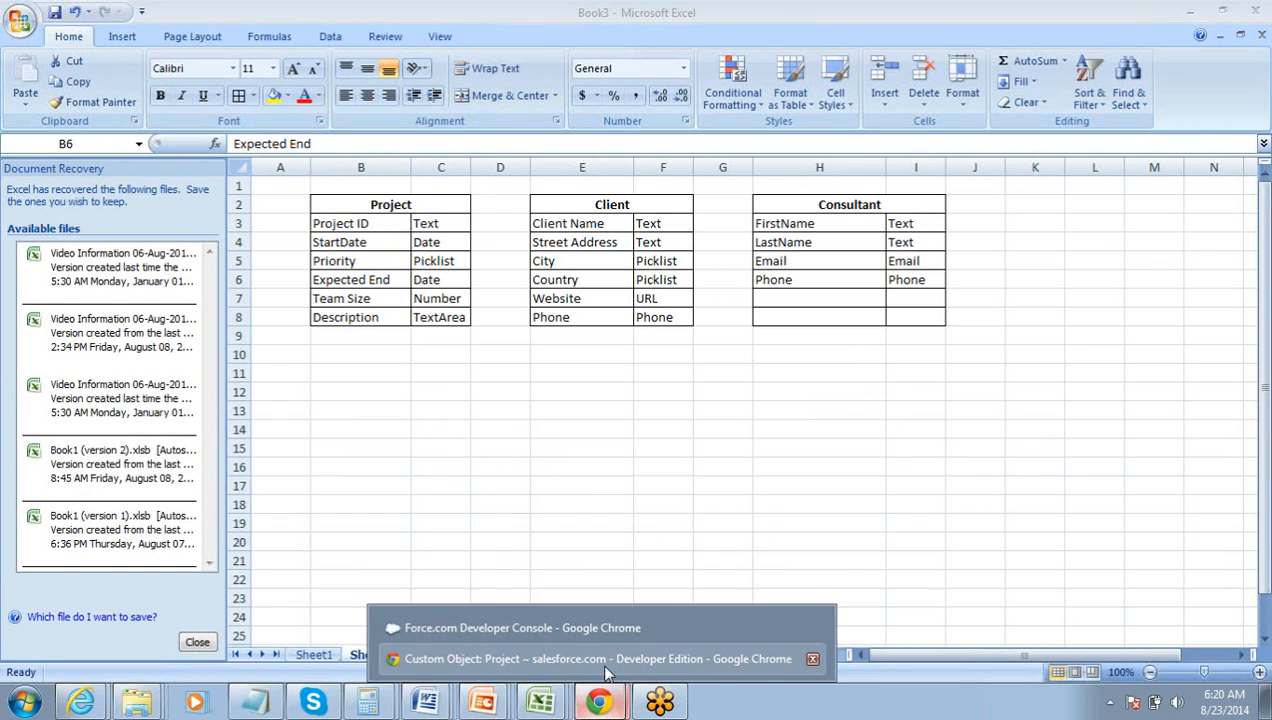
left_click(600, 656)
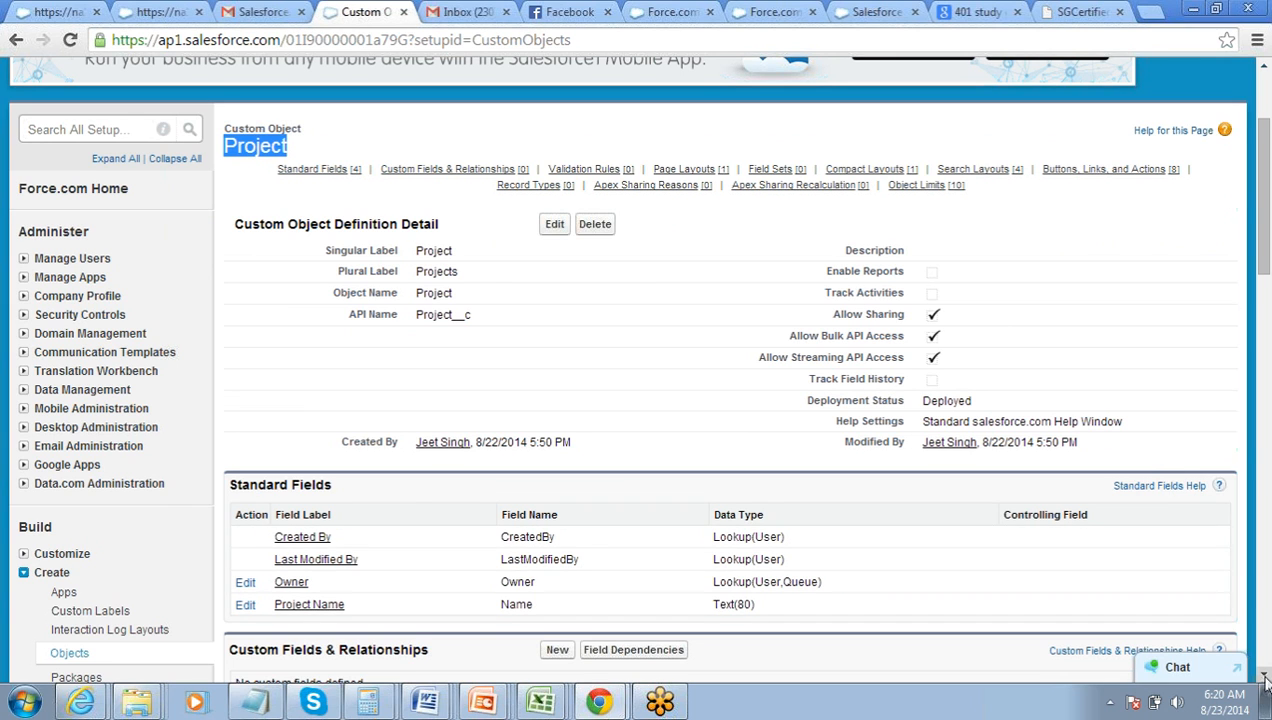
scroll(1264, 680, "down", 3)
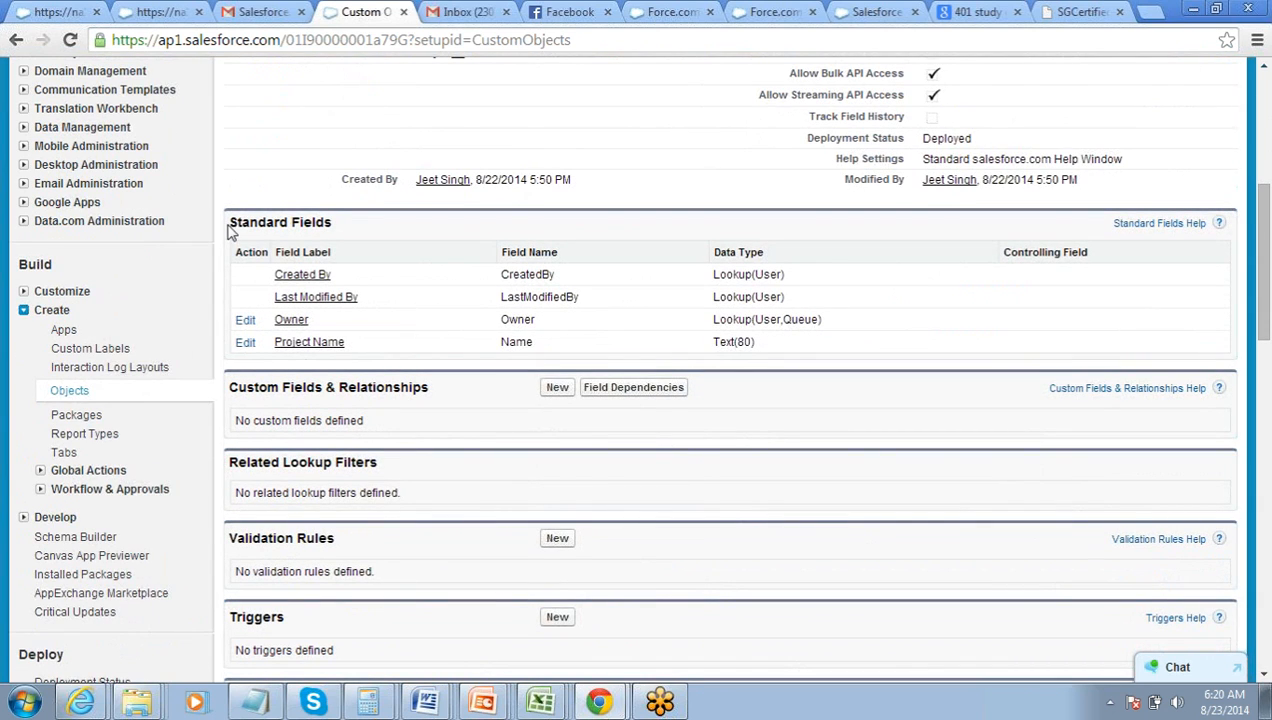
left_click_drag(229, 231, 327, 236)
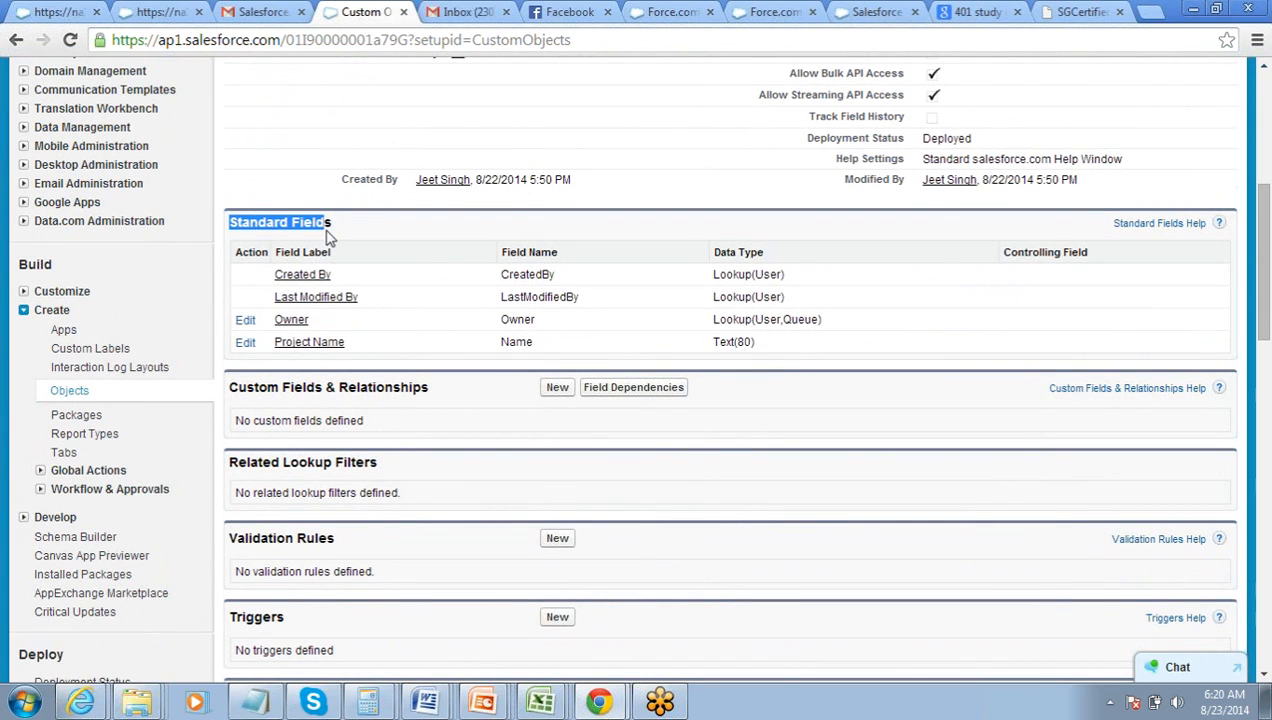
left_click_drag(228, 387, 325, 386)
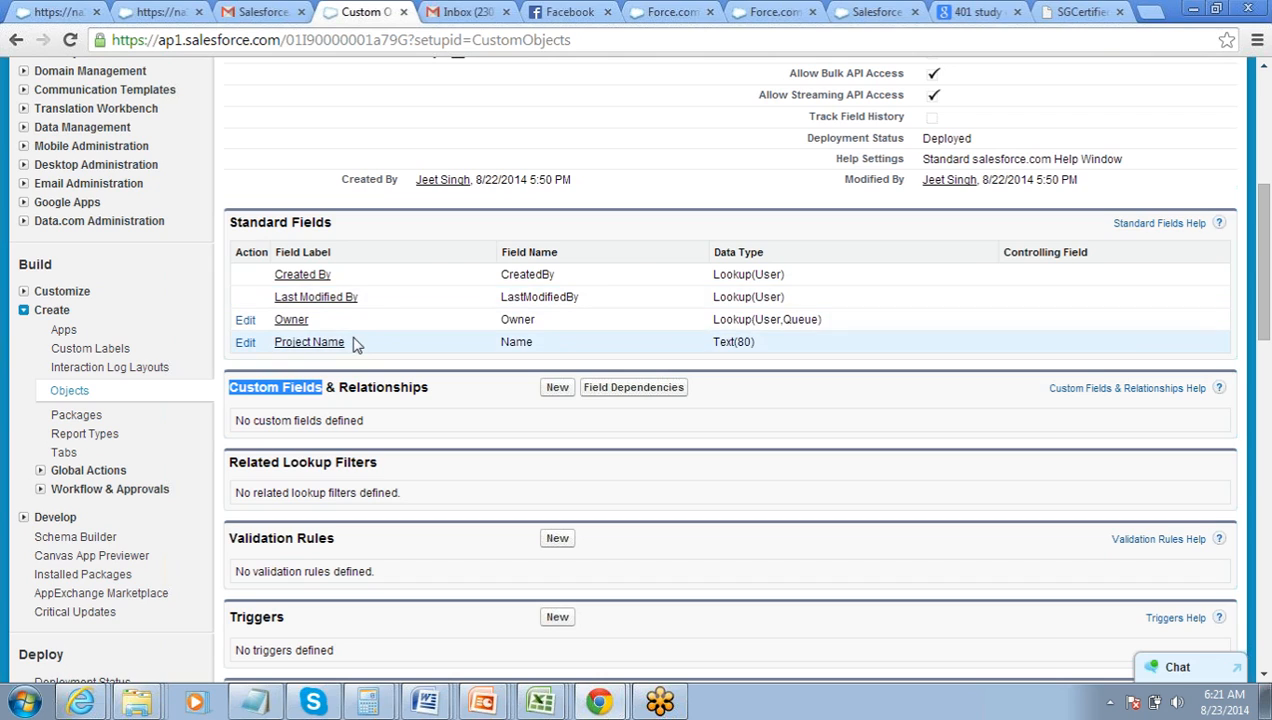
left_click_drag(357, 346, 280, 343)
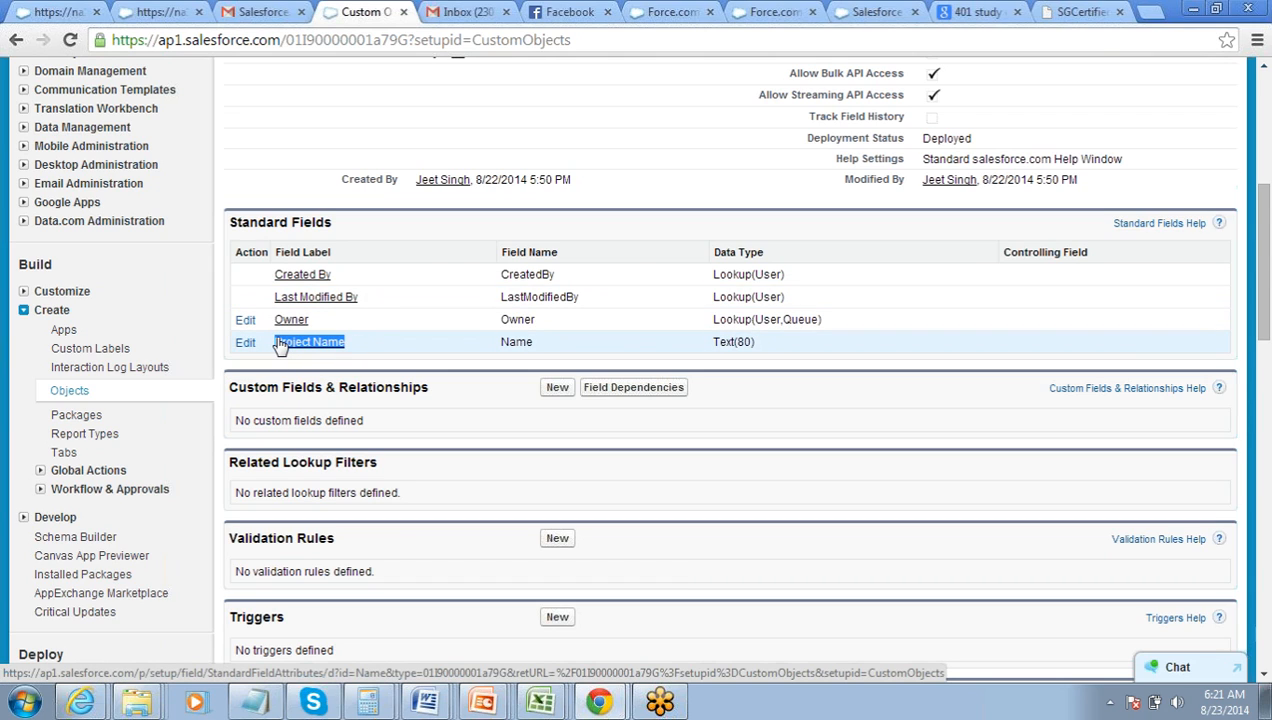
left_click_drag(322, 322, 270, 316)
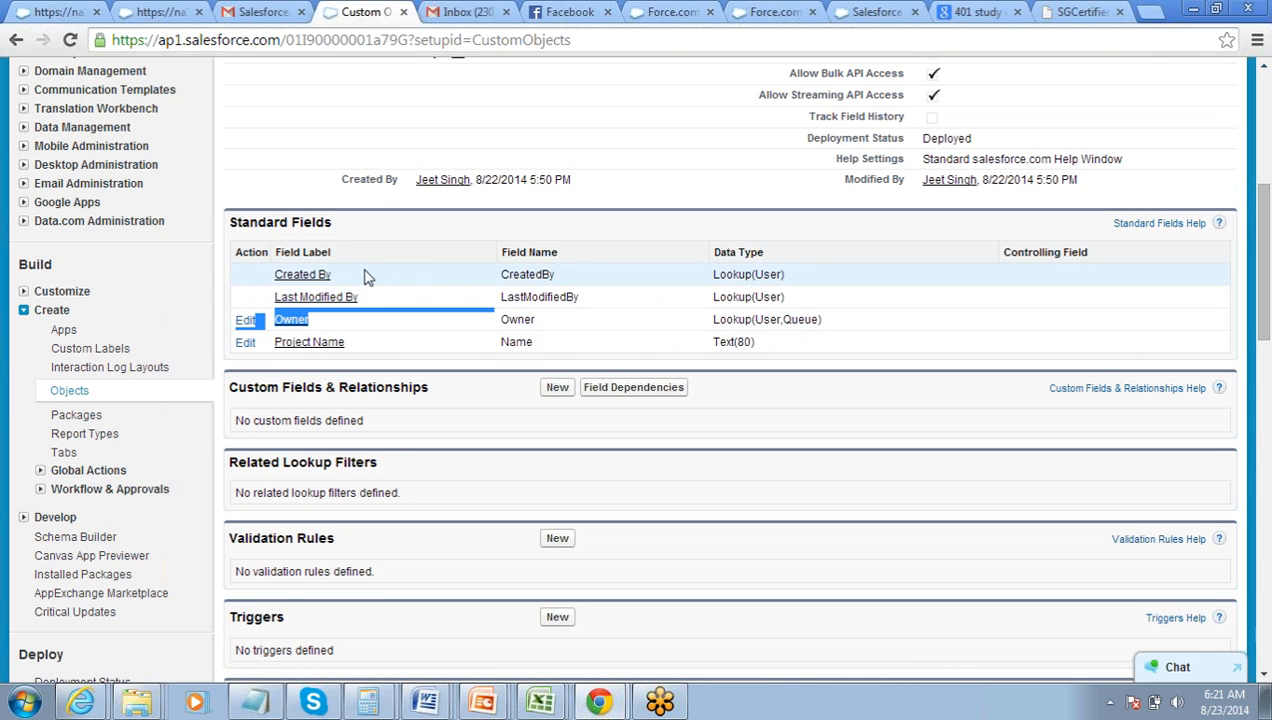
left_click_drag(331, 272, 289, 268)
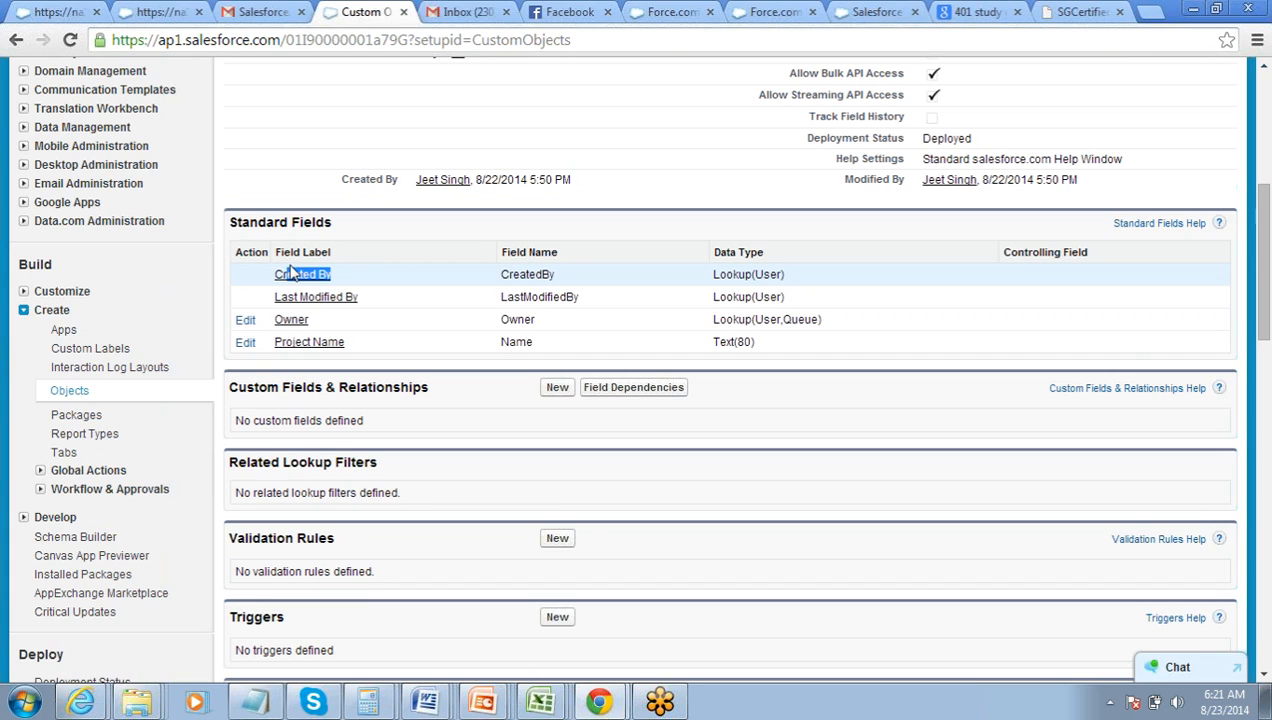
left_click(403, 276)
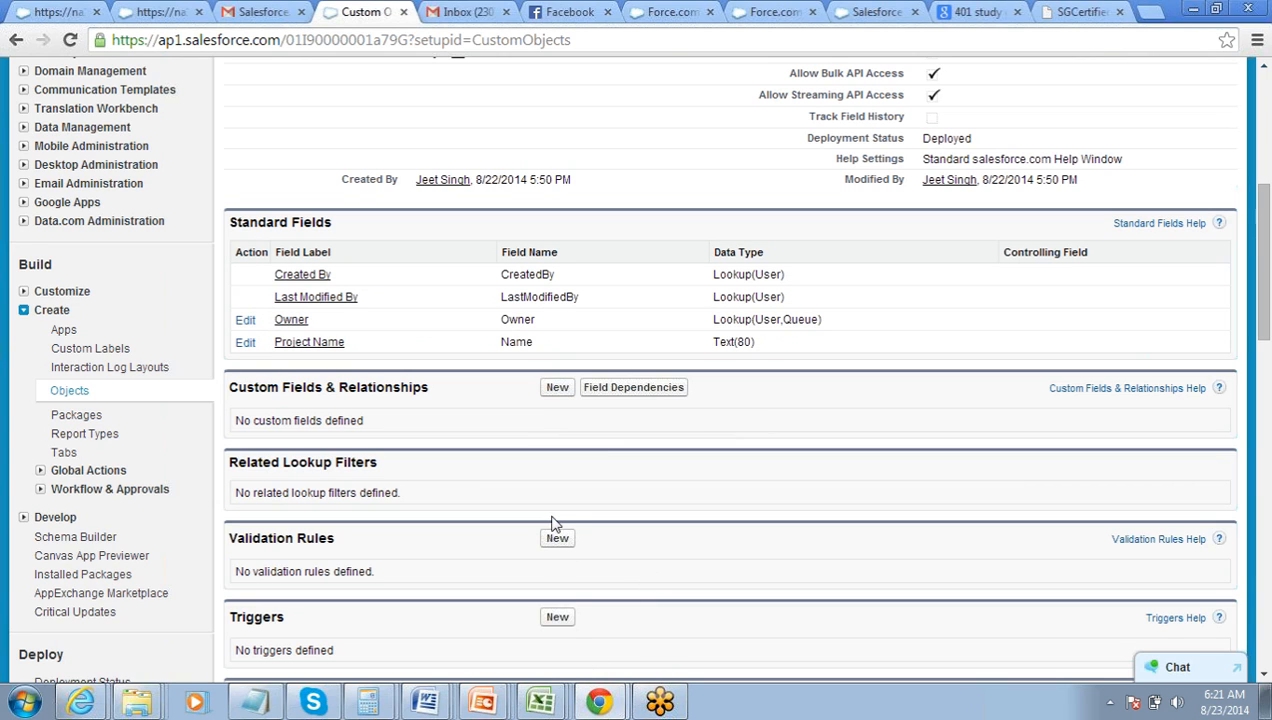
Start a new custom field on the Project object with the Date data type
left_click(557, 389)
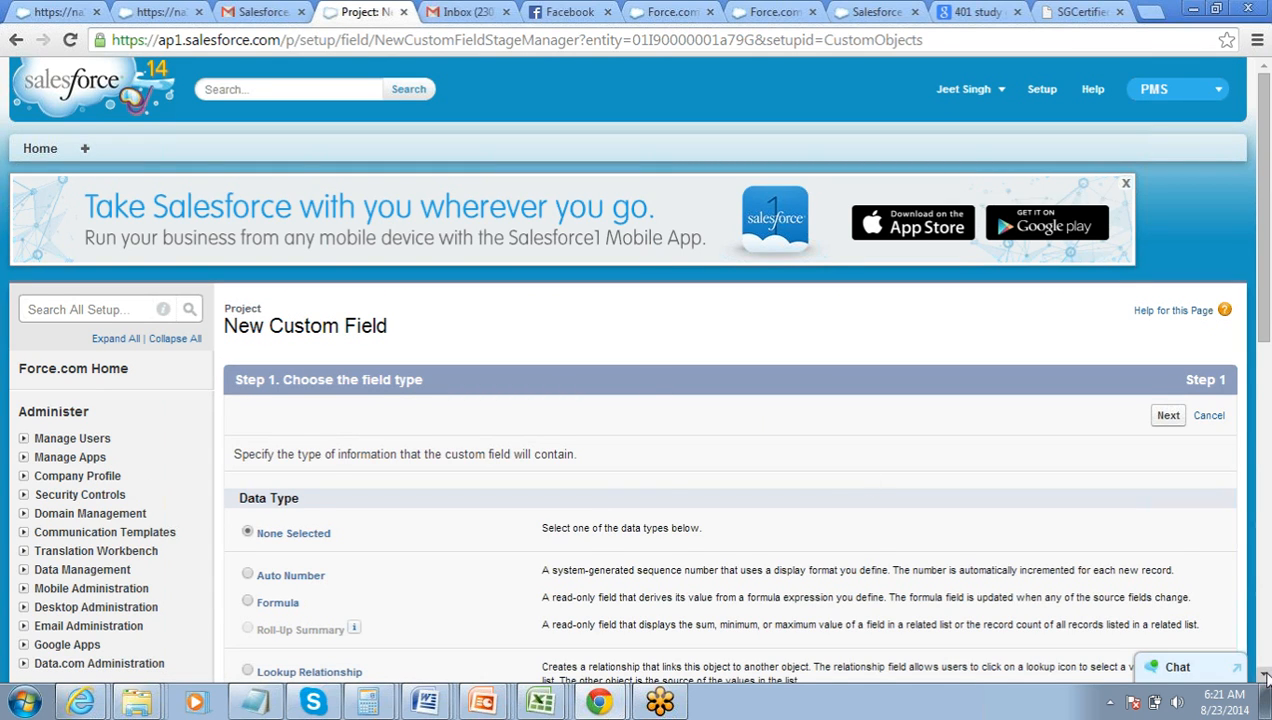
scroll(1265, 678, "down", 5)
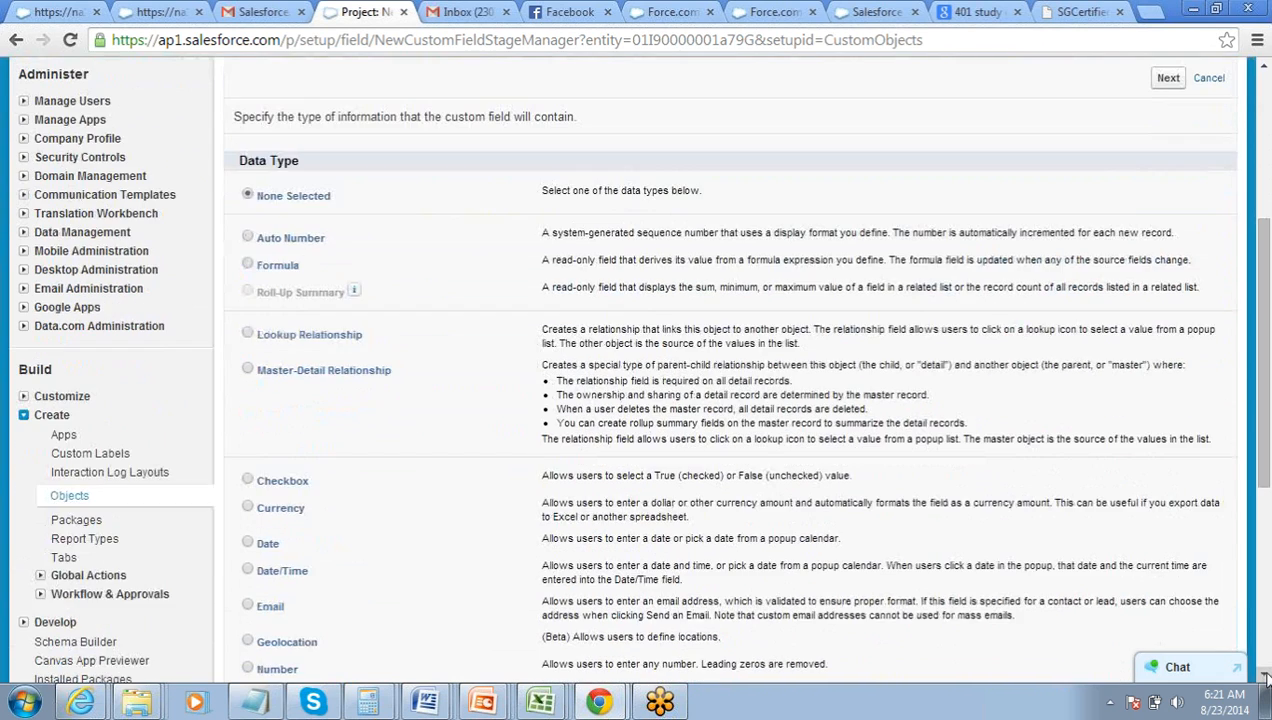
scroll(1265, 678, "down", 4)
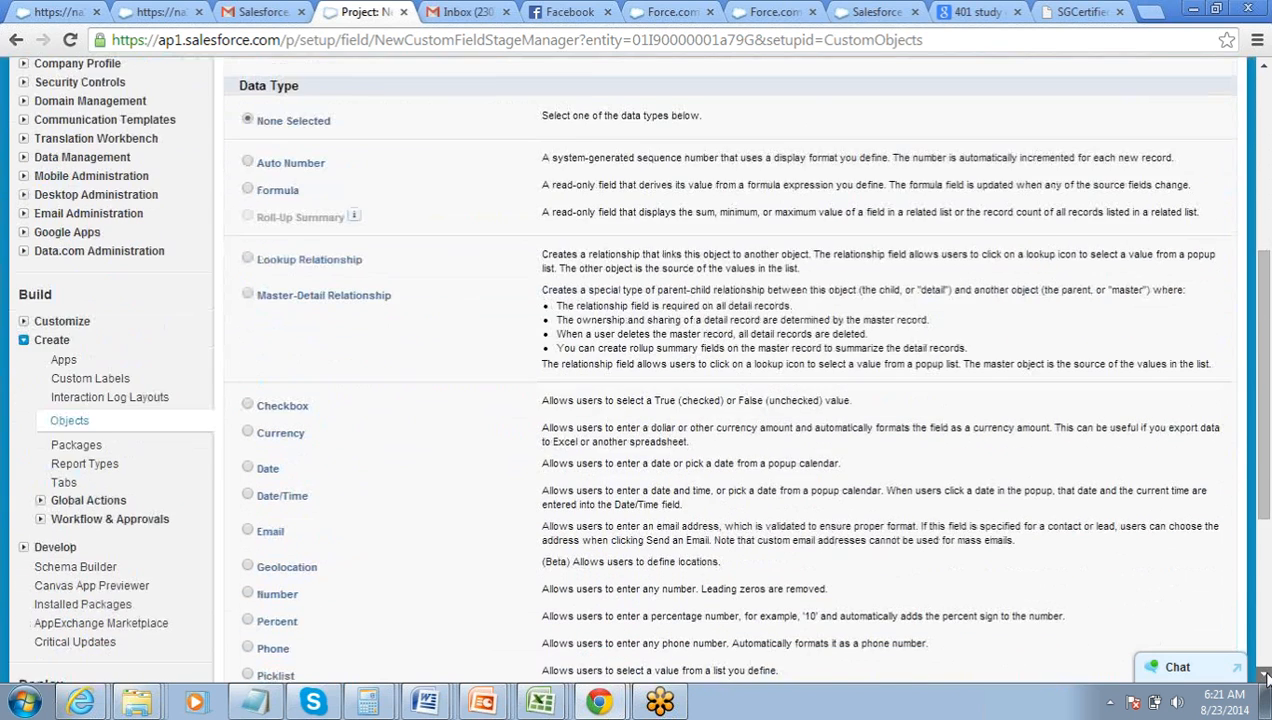
scroll(1265, 678, "down", 1)
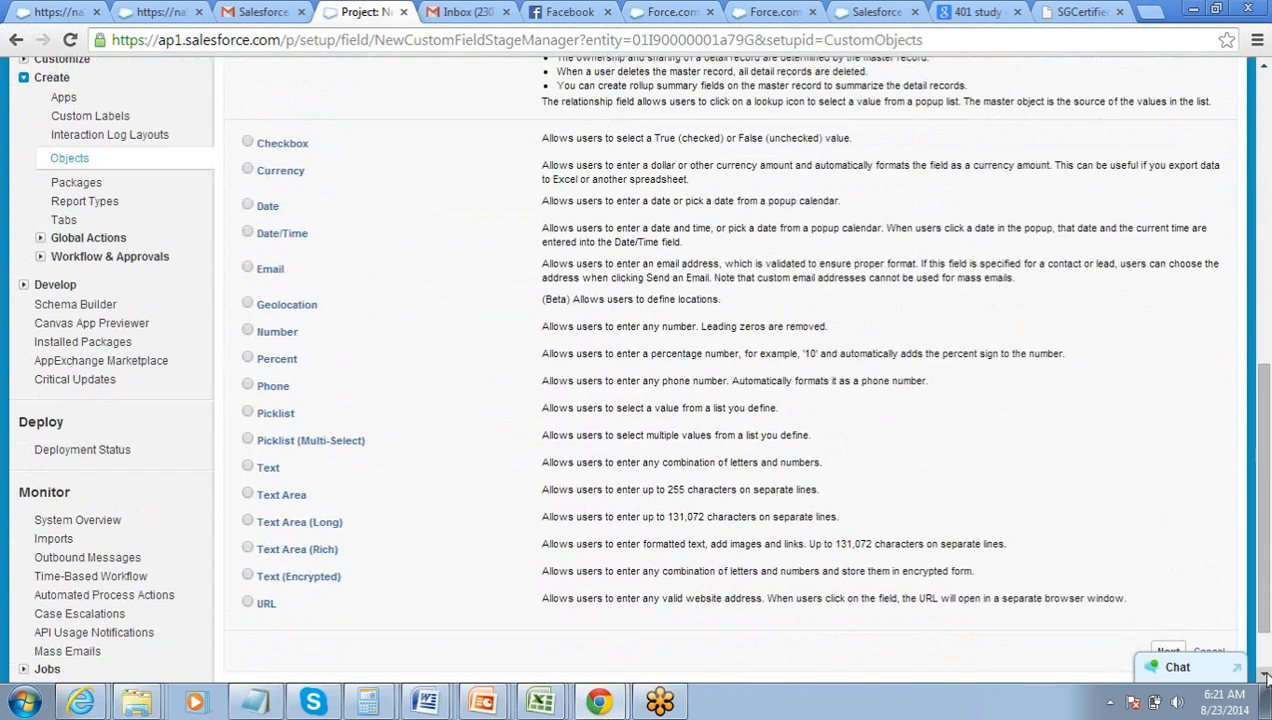
left_click(248, 206)
left_click_drag(1262, 400, 1266, 425)
left_click(1170, 576)
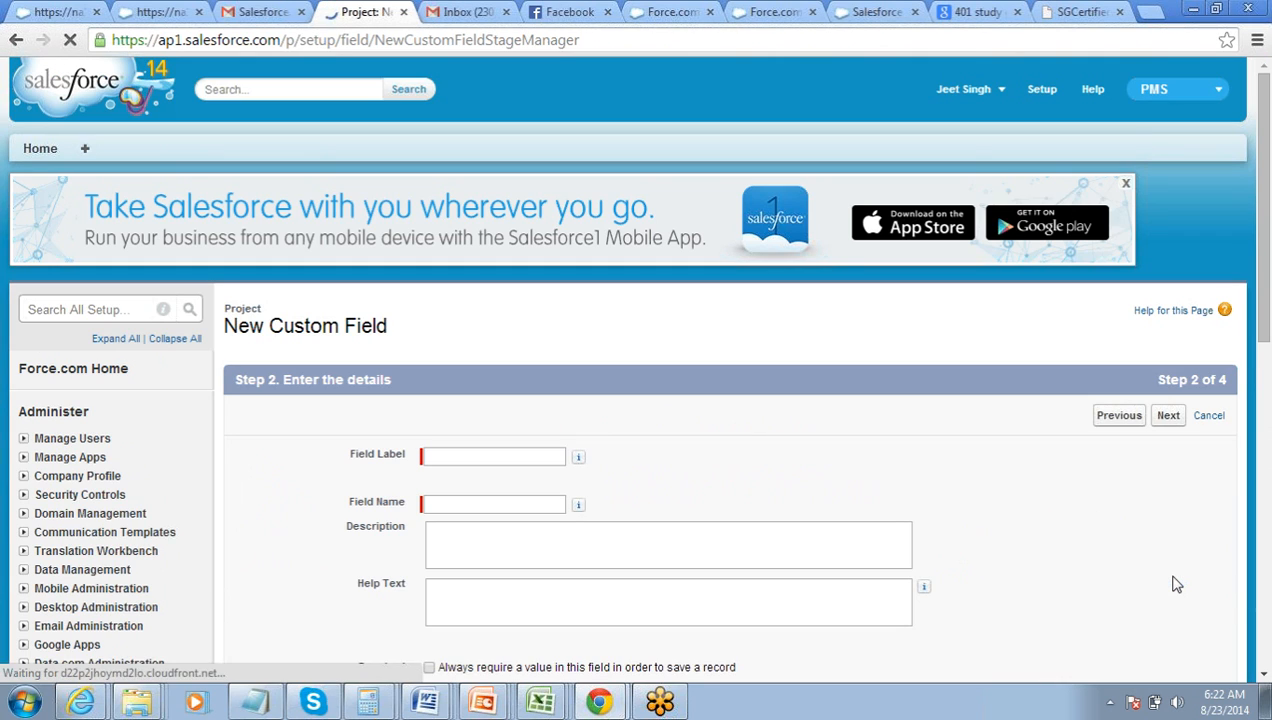
Enter Start Date as the field label and continue to field-level security with the description and help text left blank
left_click(521, 456)
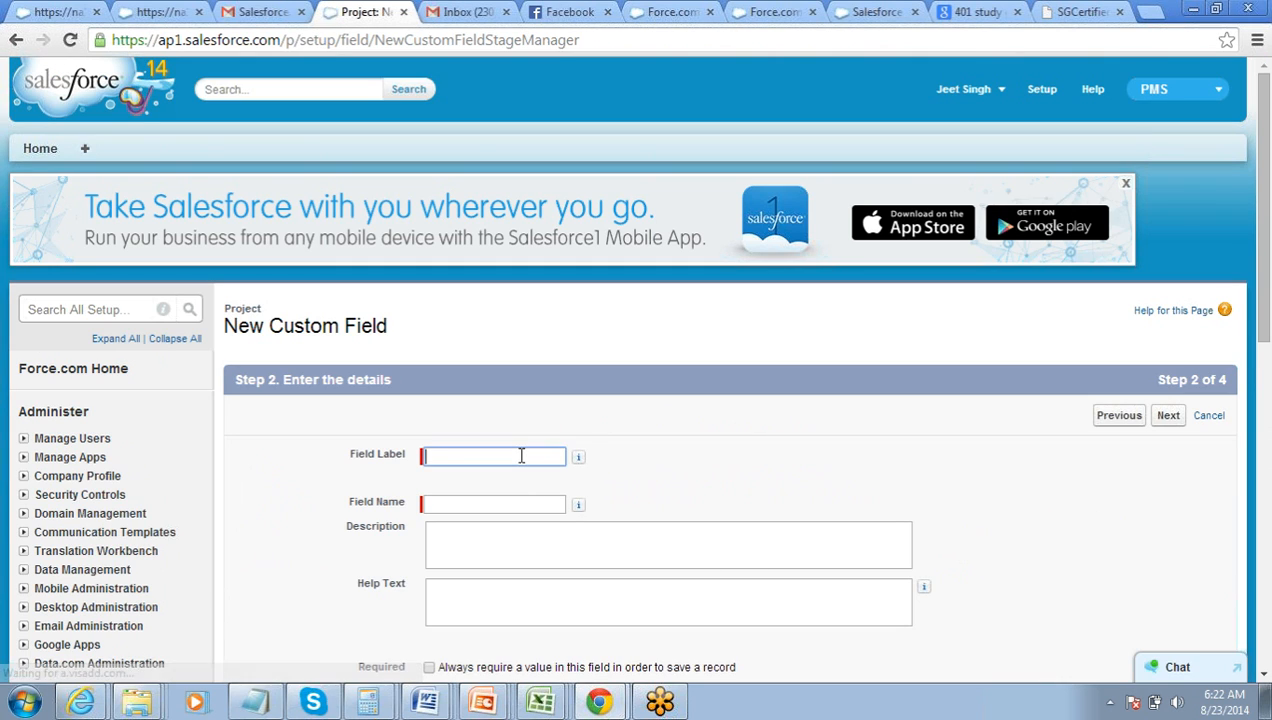
type("STart")
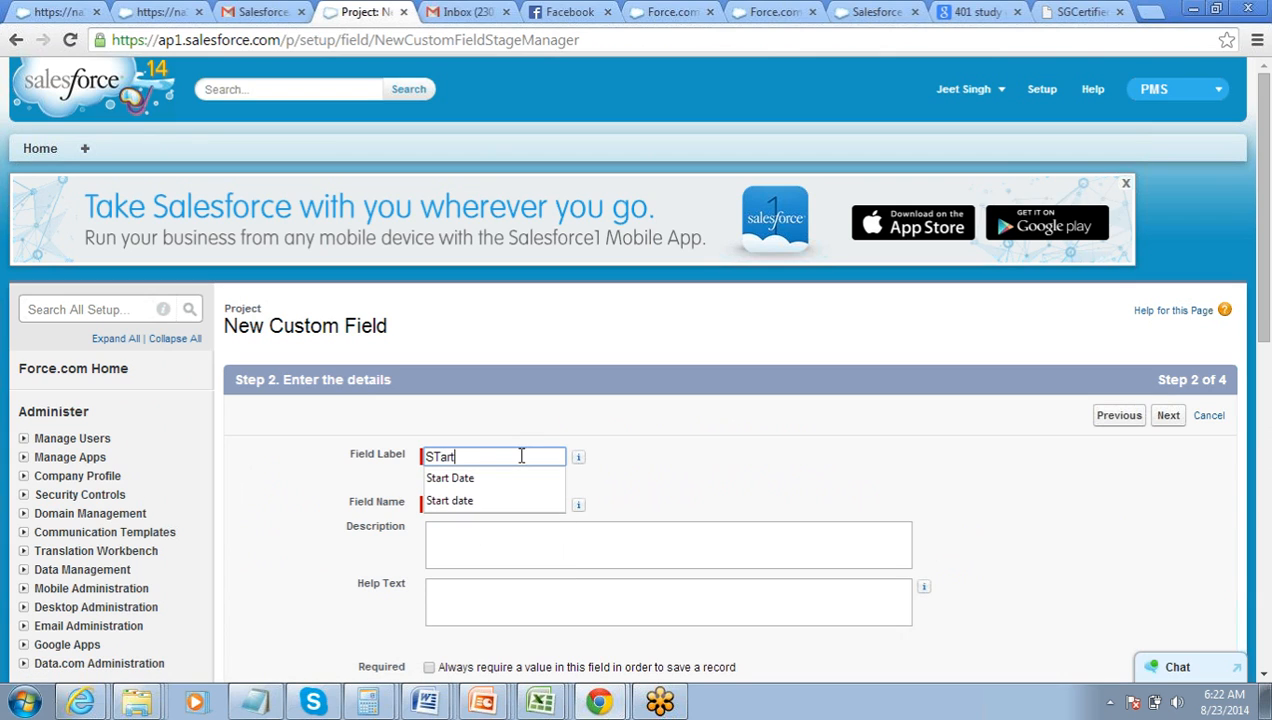
type("Date")
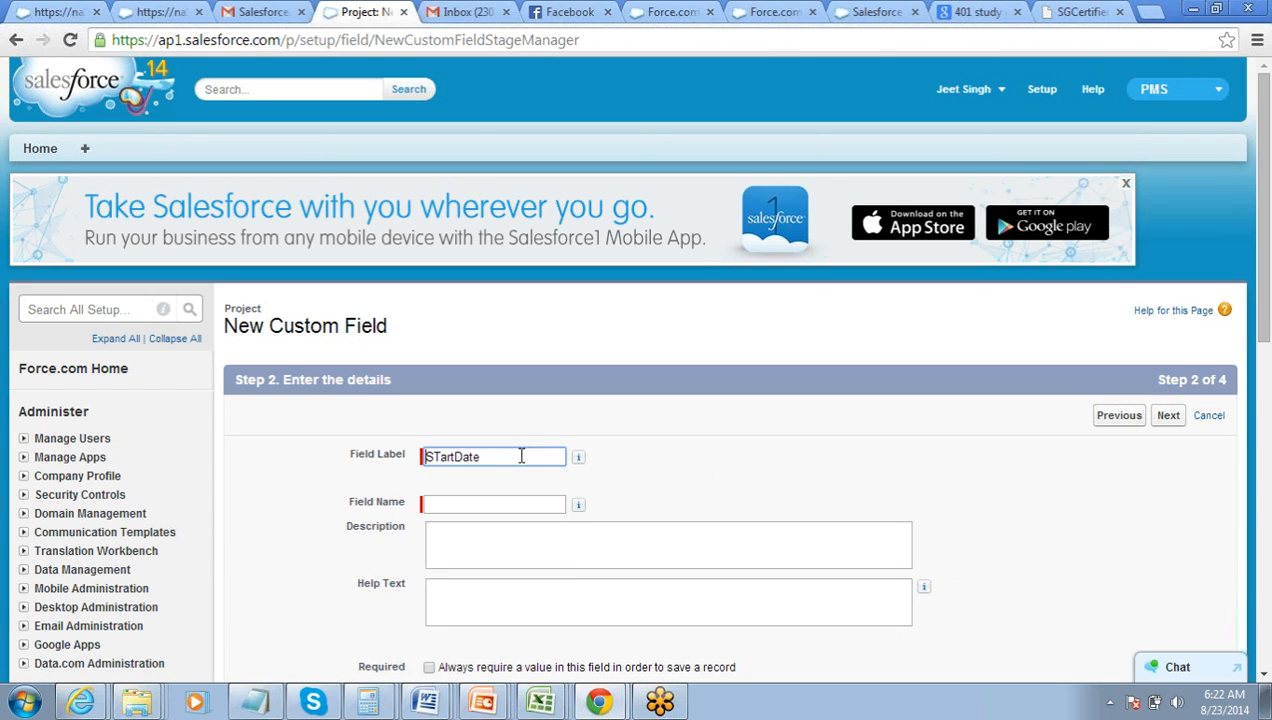
type("t")
key("Delete")
key("Delete")
type("a")
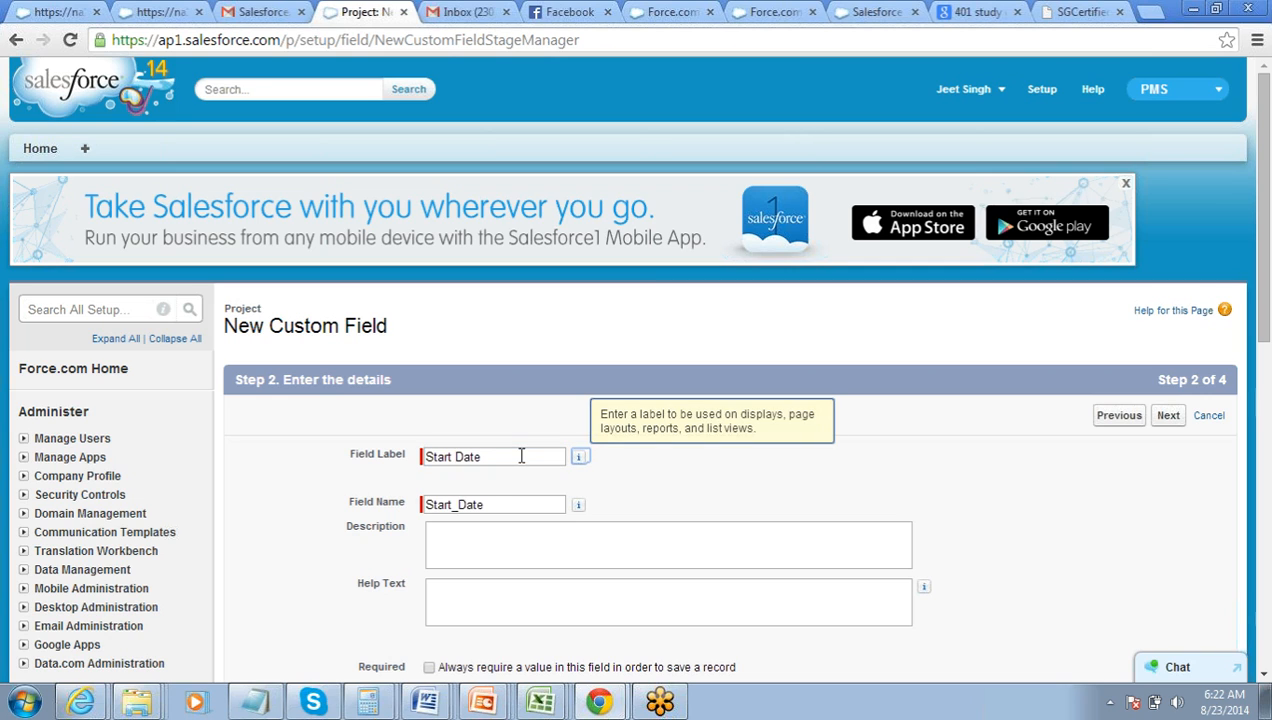
left_click(880, 553)
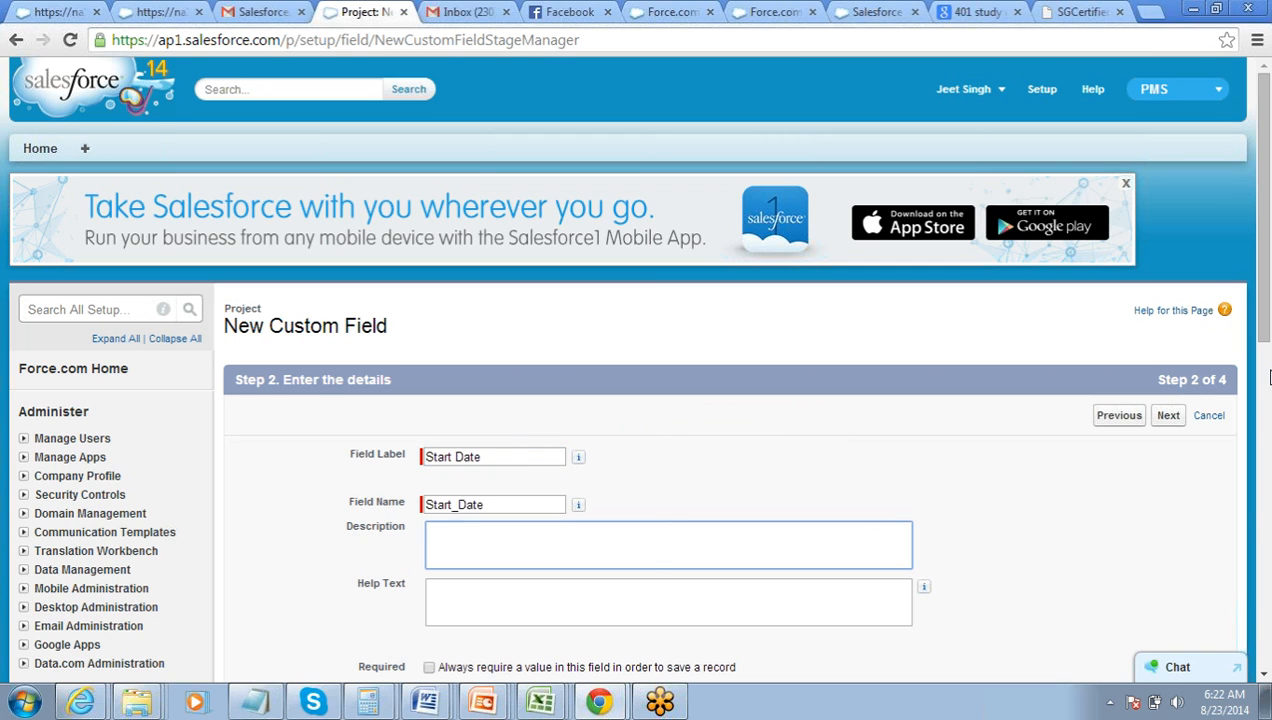
left_click_drag(1267, 337, 1261, 394)
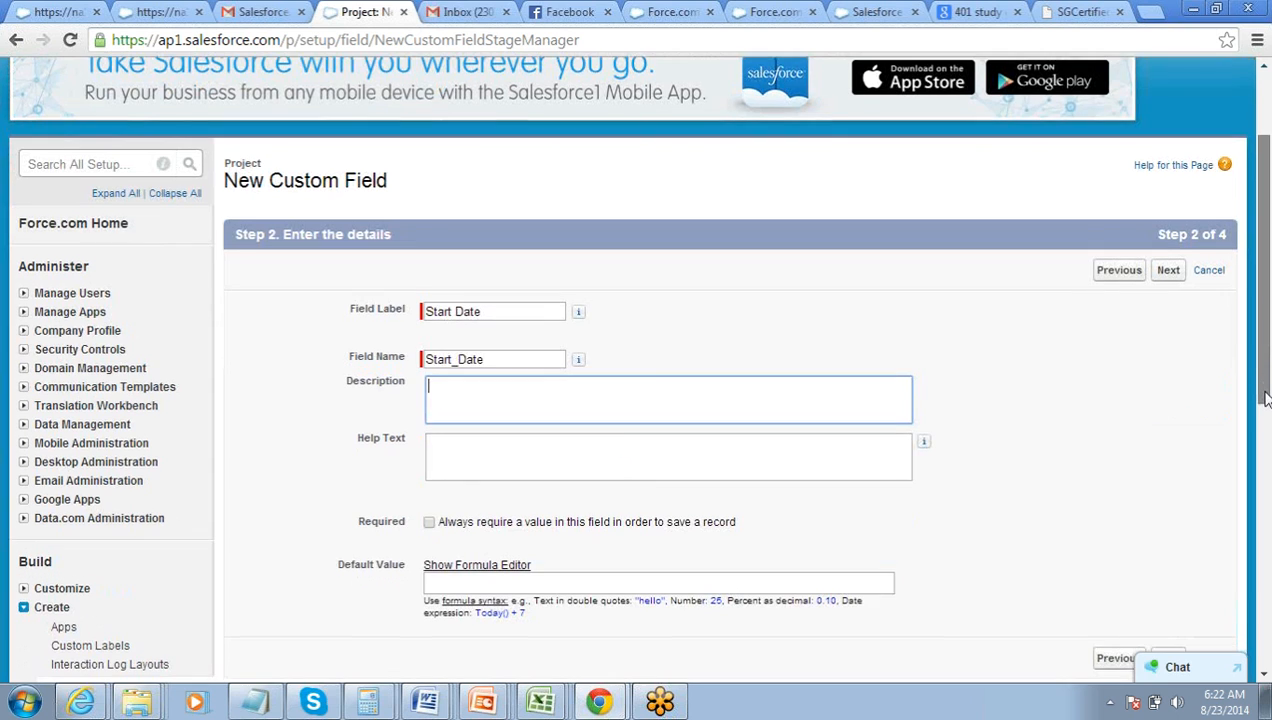
left_click(1167, 271)
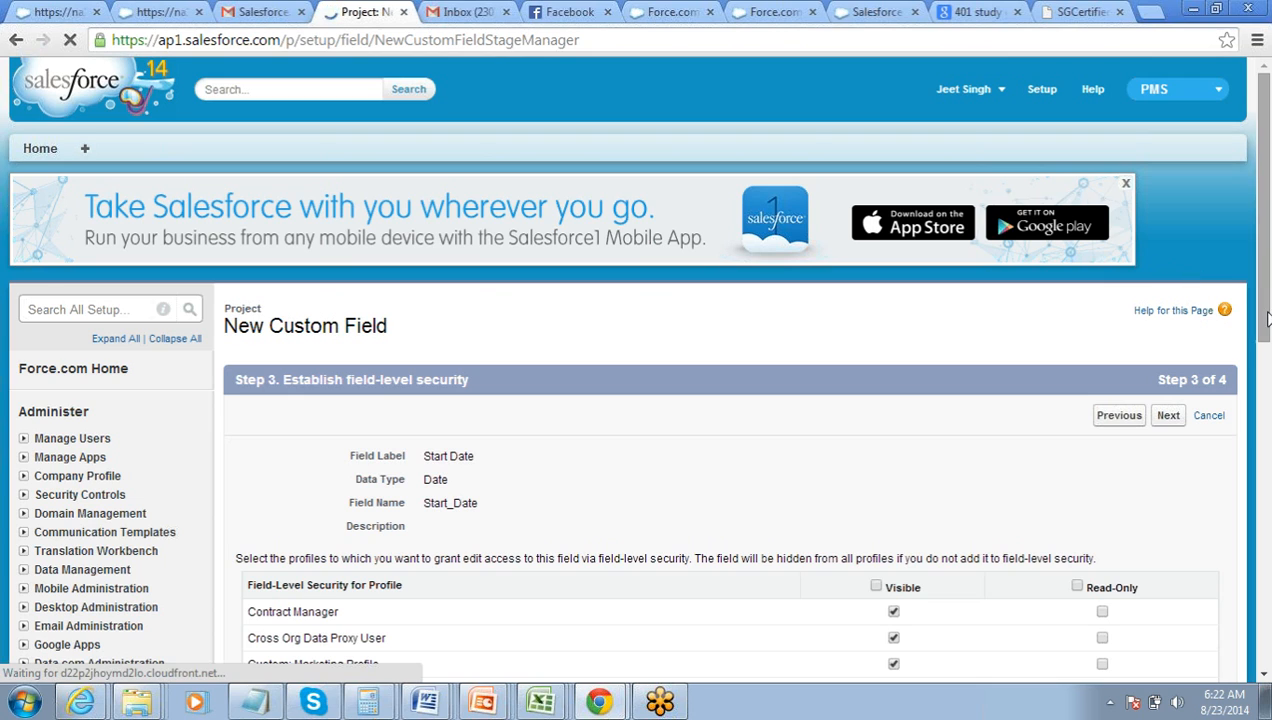
Make the Start Date field visible to all profiles and save it with Project Layout included
left_click_drag(1263, 334, 1080, 392)
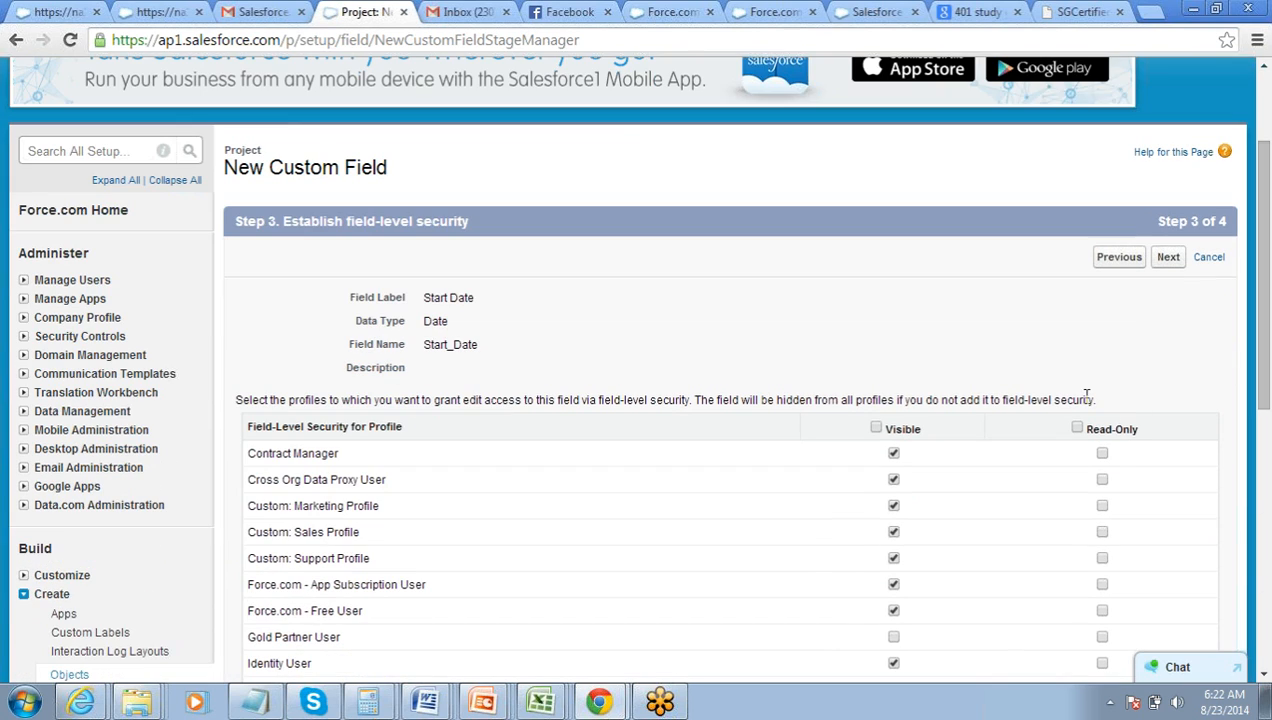
left_click(876, 429)
left_click(1169, 258)
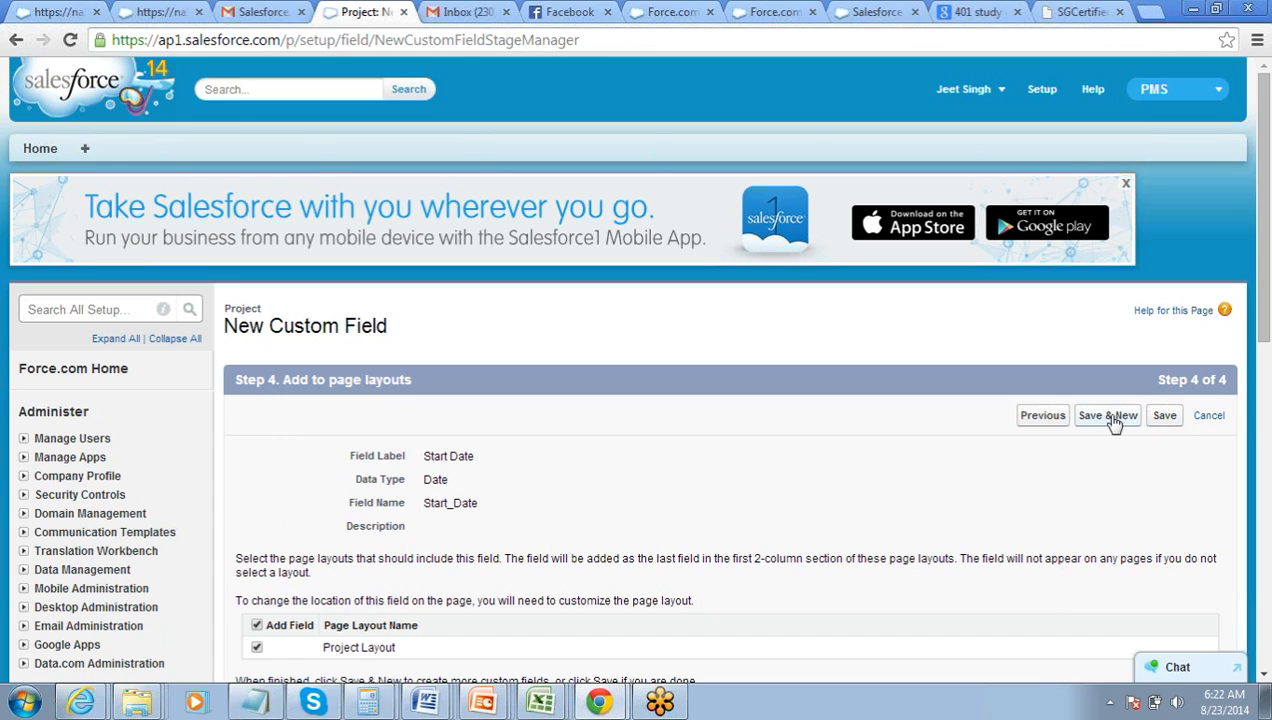
left_click(1164, 424)
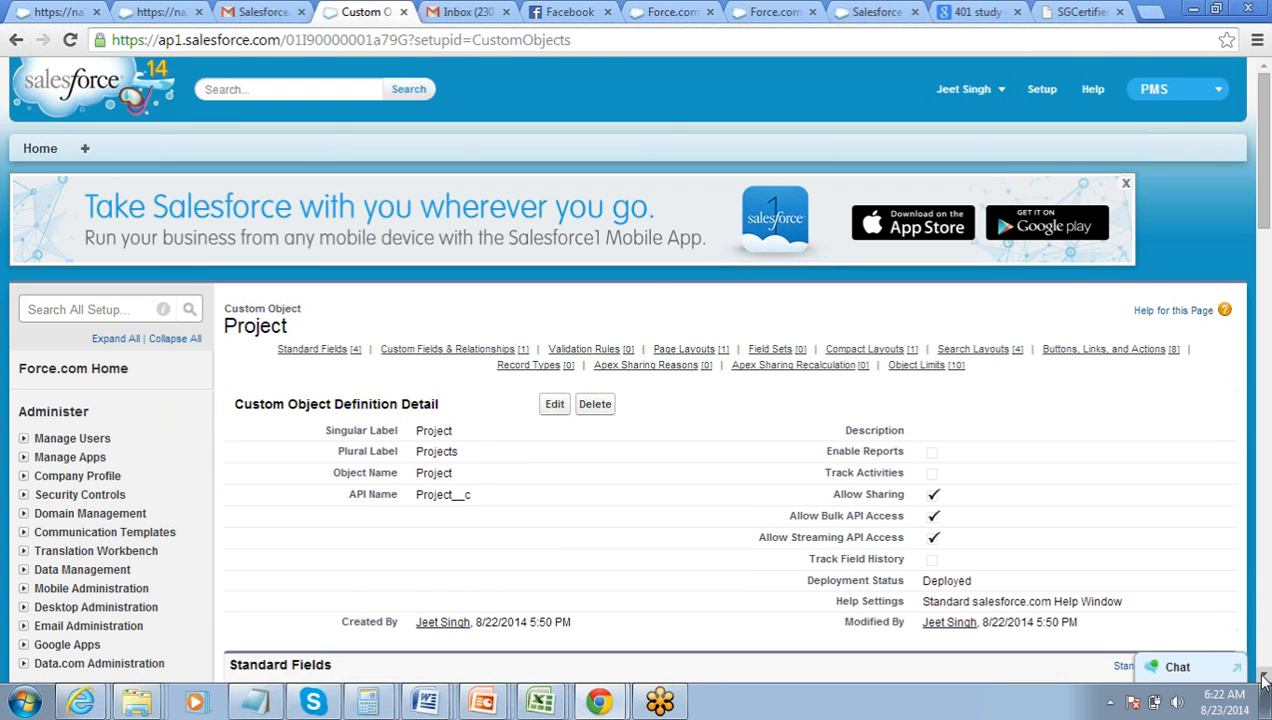
Review the Project object's custom fields, and in Excel's Book3 highlight the Project table from its heading to Expected End
scroll(1263, 678, "down", 4)
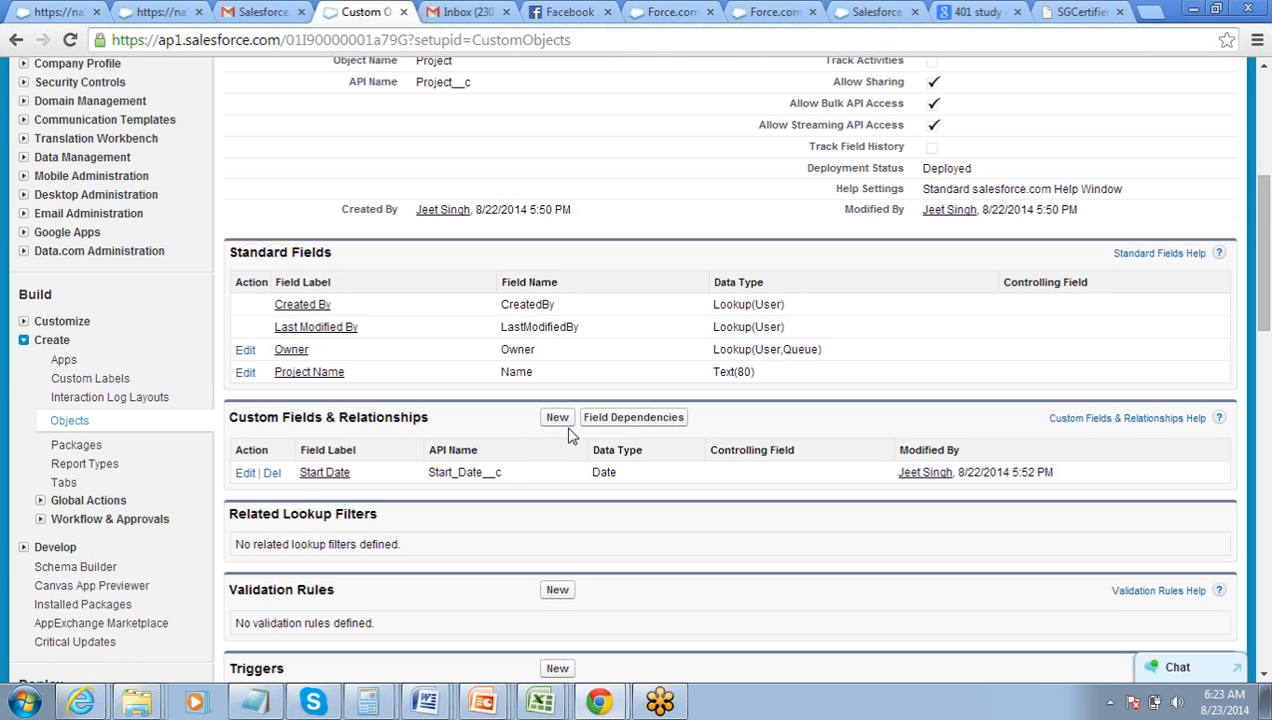
mouse_move(545, 706)
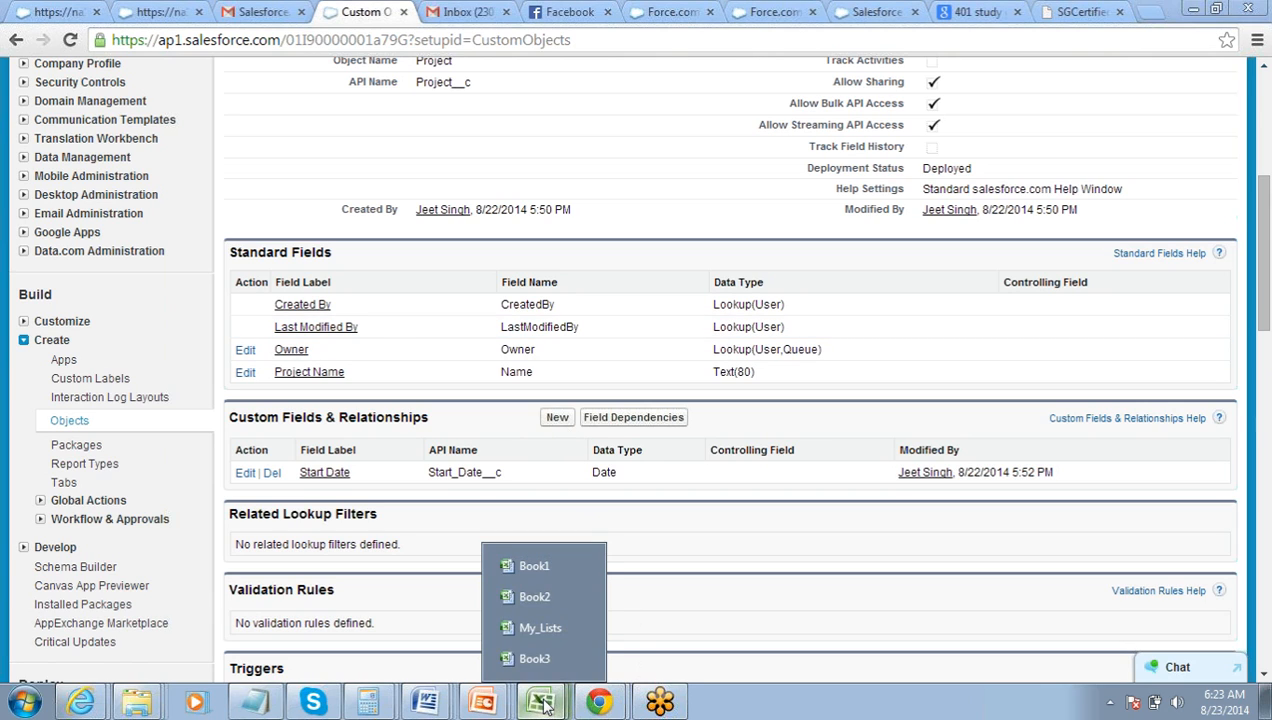
left_click(534, 658)
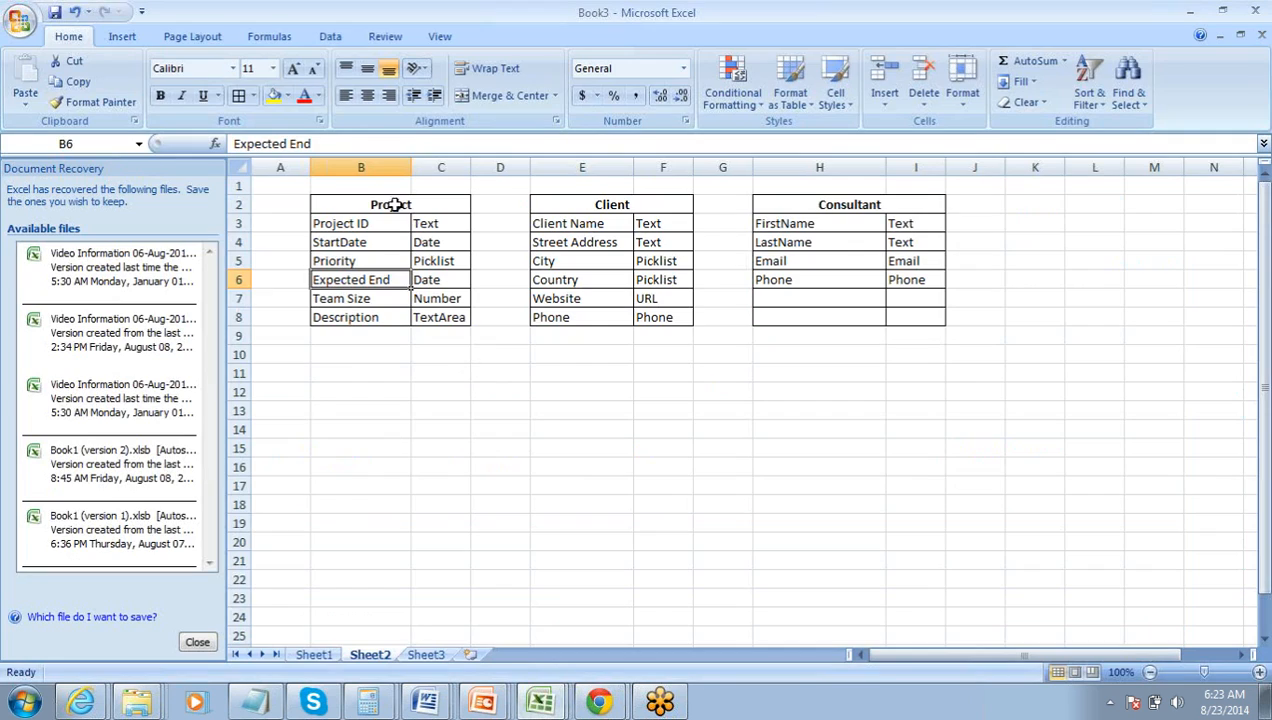
left_click(393, 204)
key("shift+Down")
key("shift+Down")
key("shift+Down")
key("shift+Down")
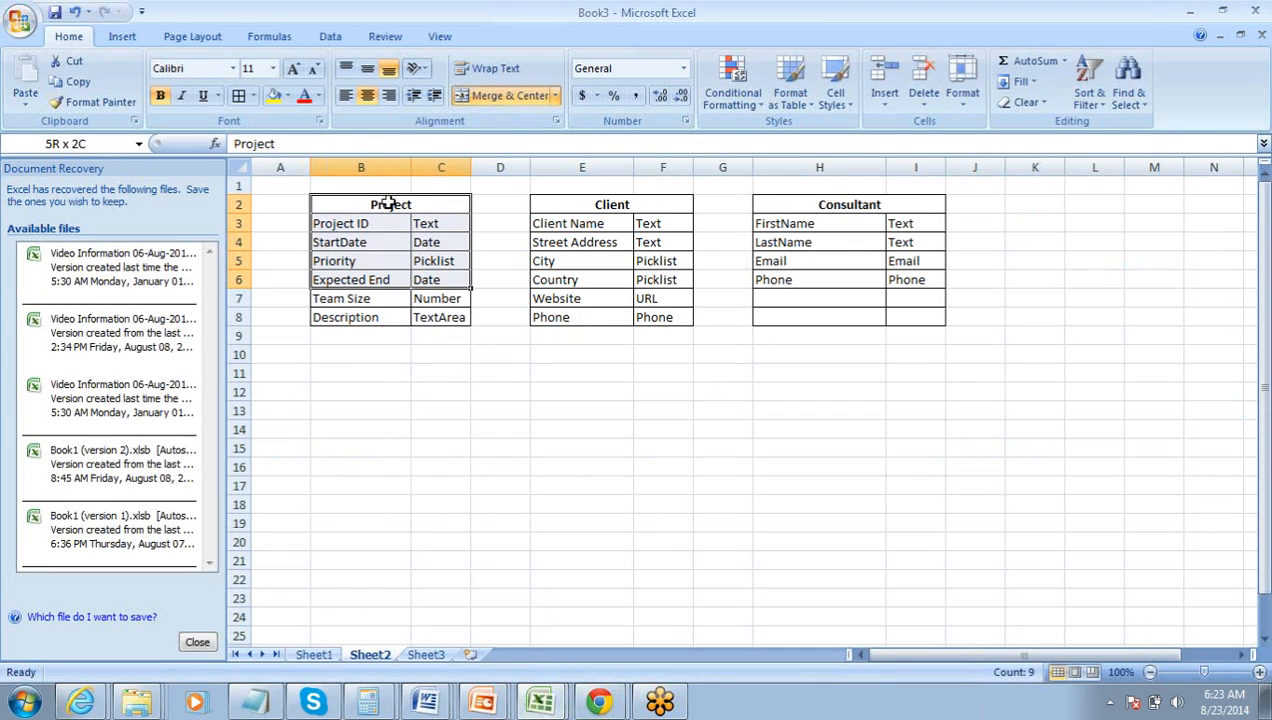
Extend the Excel highlight to cover the complete Project, Client and Consultant tables
key("shift+Down")
key("shift+Down")
key("shift+Right")
key("shift+Right")
key("shift+Right")
key("shift+Right")
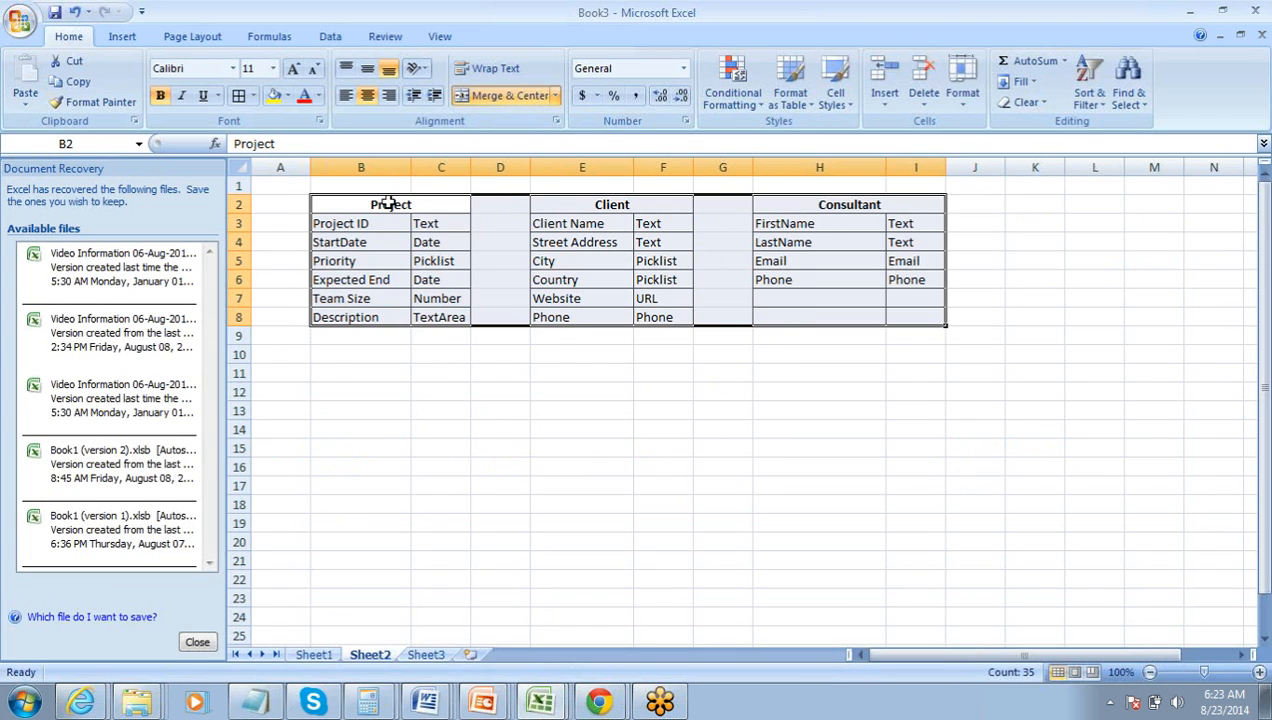
Switch back to Salesforce in Chrome and start a new custom object tab from the Custom Tabs setup page
key("alt+Tab")
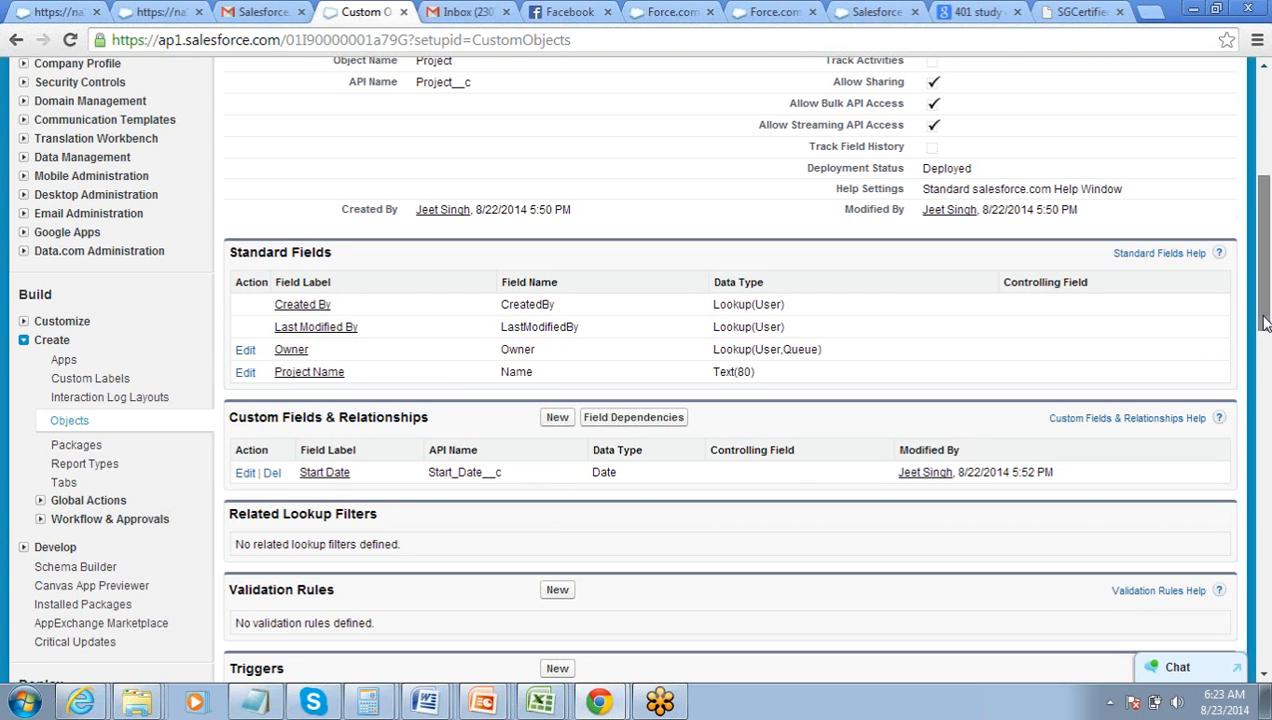
scroll(1262, 320, "up", 5)
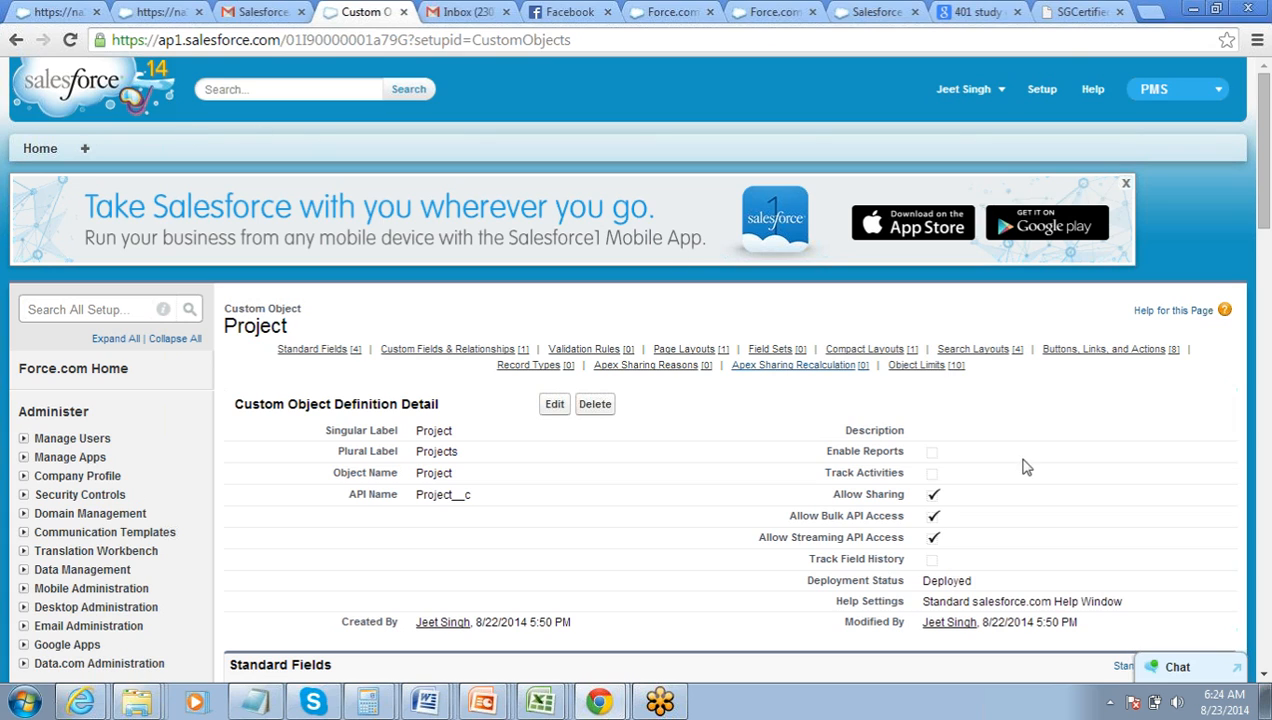
left_click(1265, 677)
left_click(1265, 677)
left_click(1265, 677)
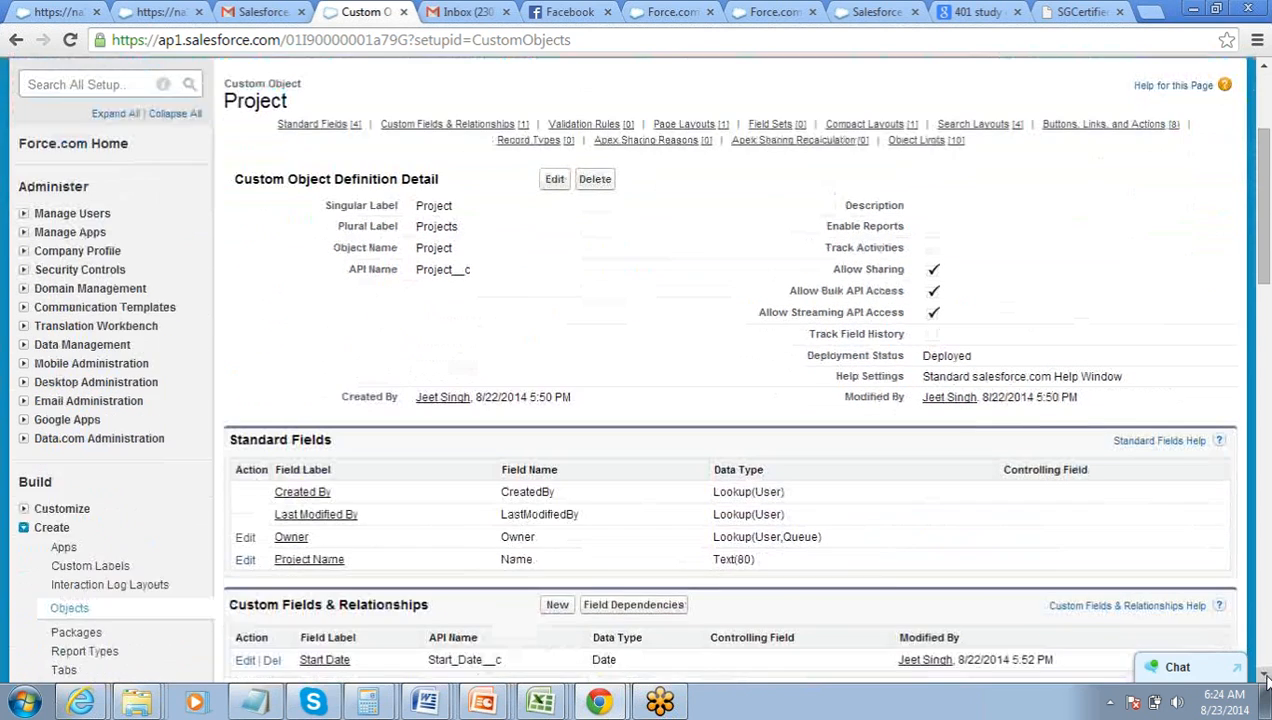
left_click(1265, 677)
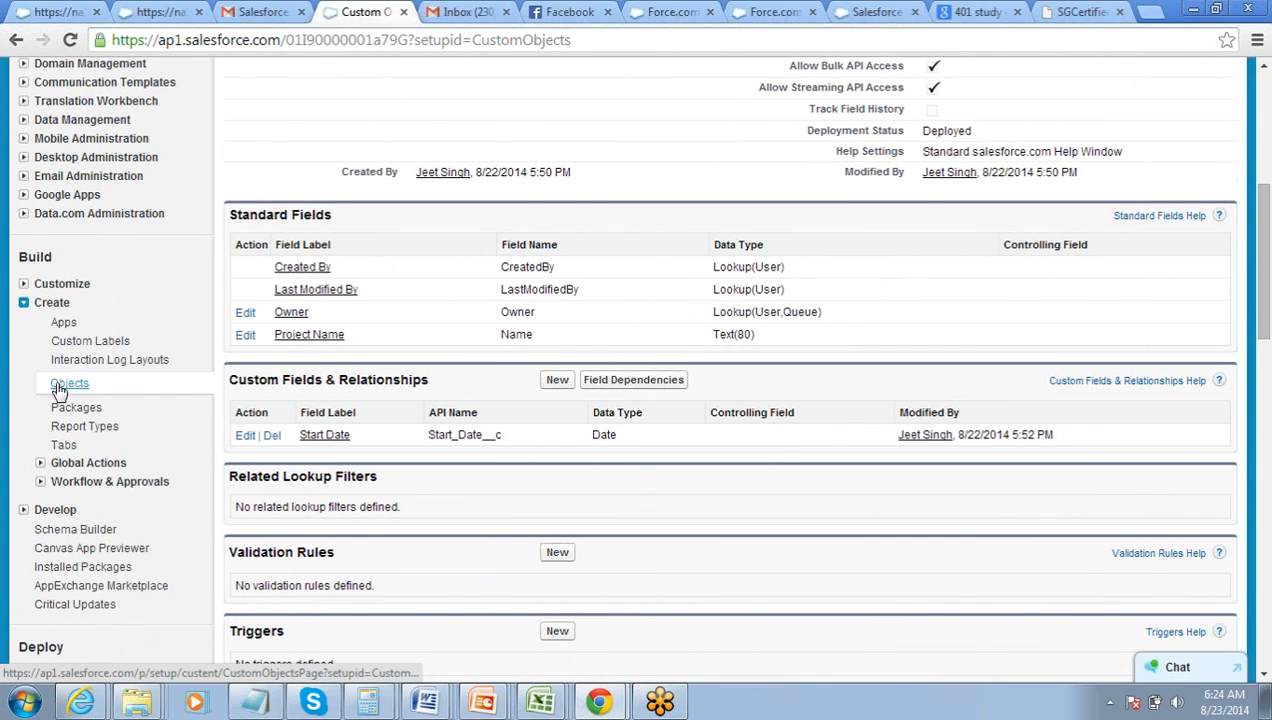
left_click(60, 450)
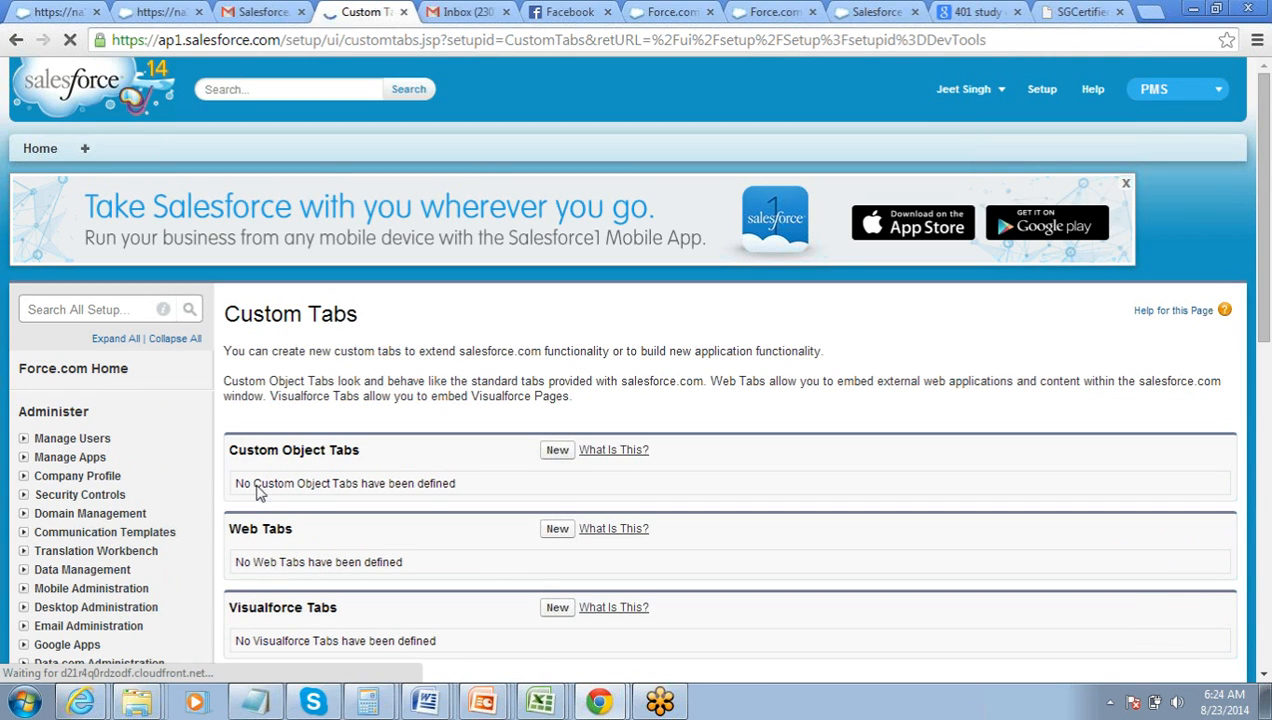
left_click_drag(232, 450, 360, 452)
left_click(364, 455)
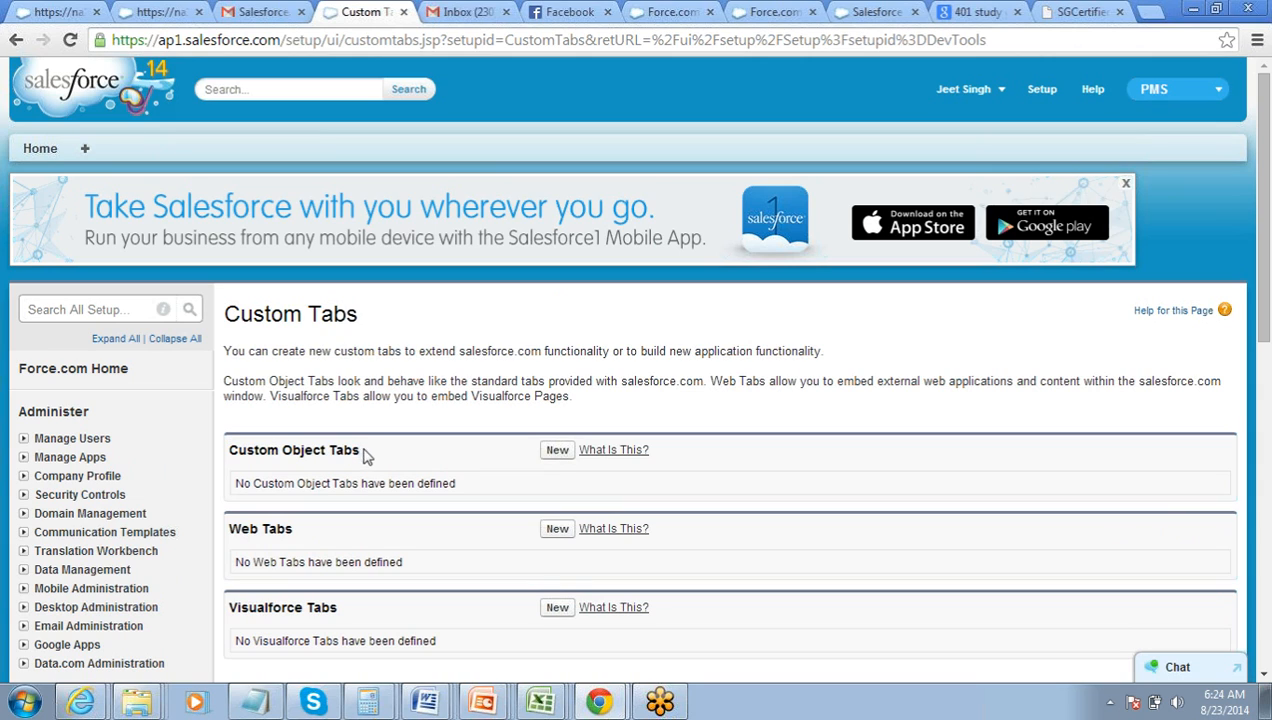
left_click(556, 451)
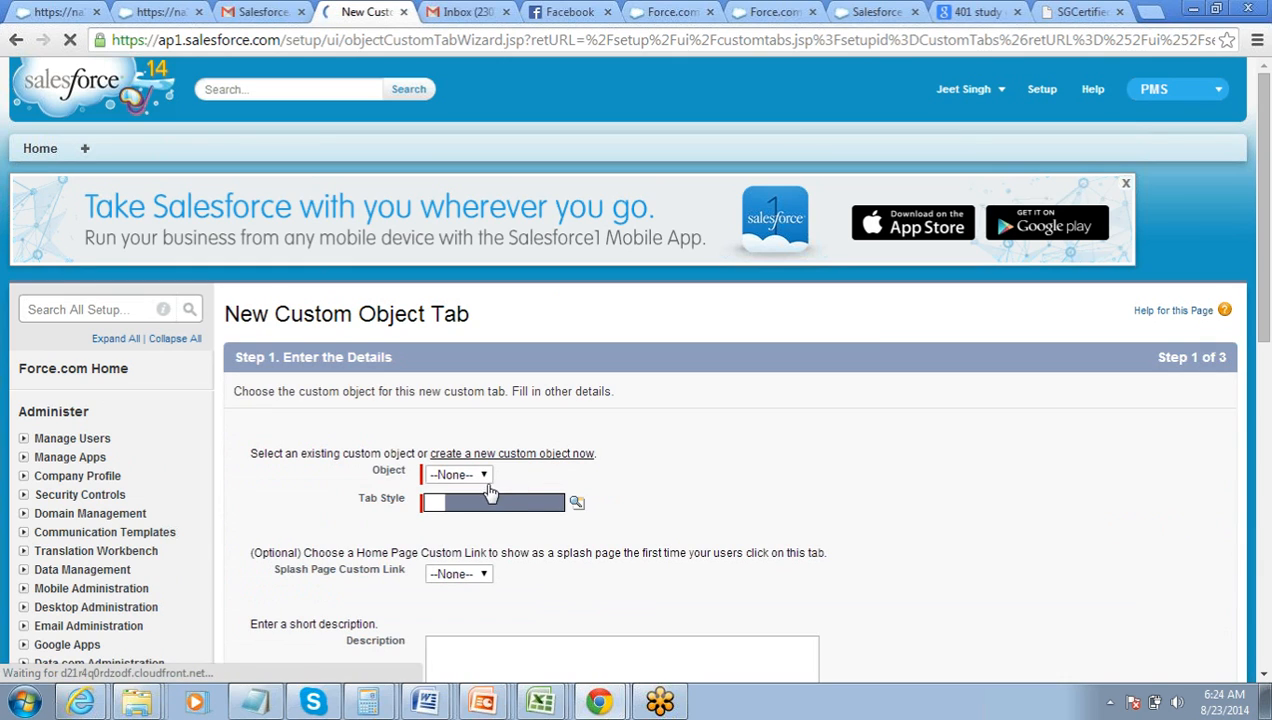
Choose Project as the new tab's object and Computer as its tab style
left_click(486, 476)
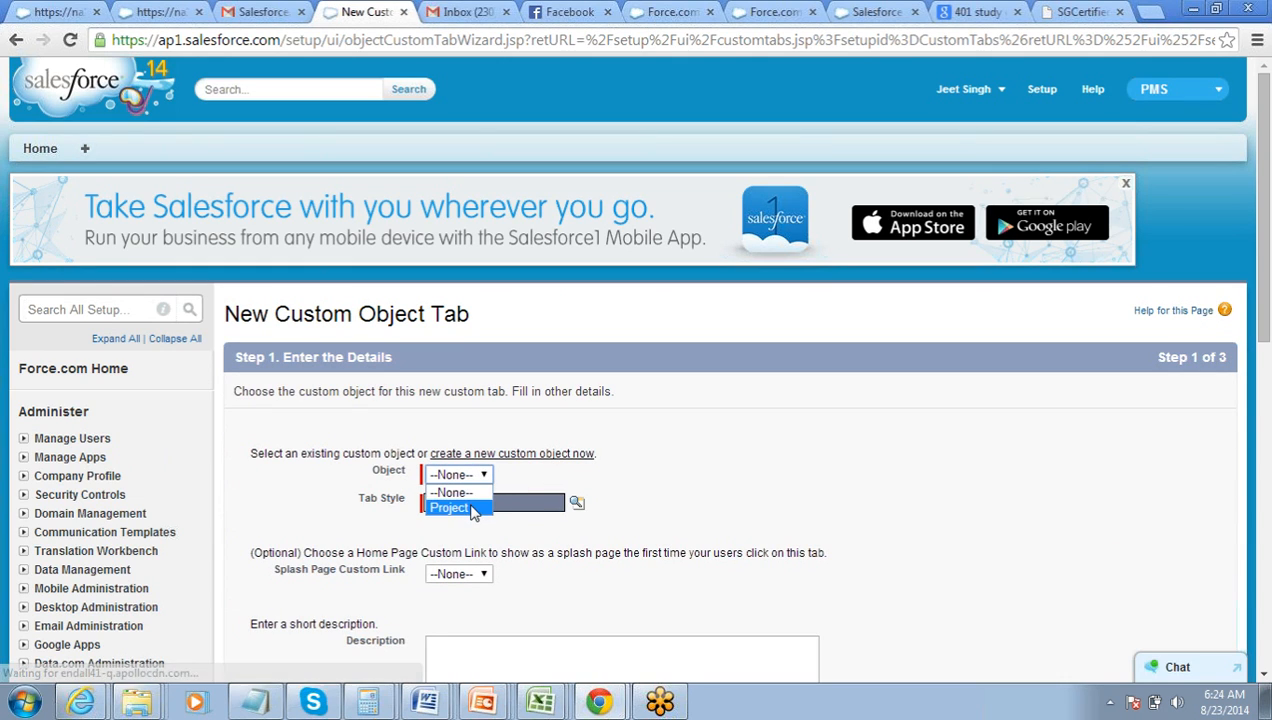
left_click(474, 509)
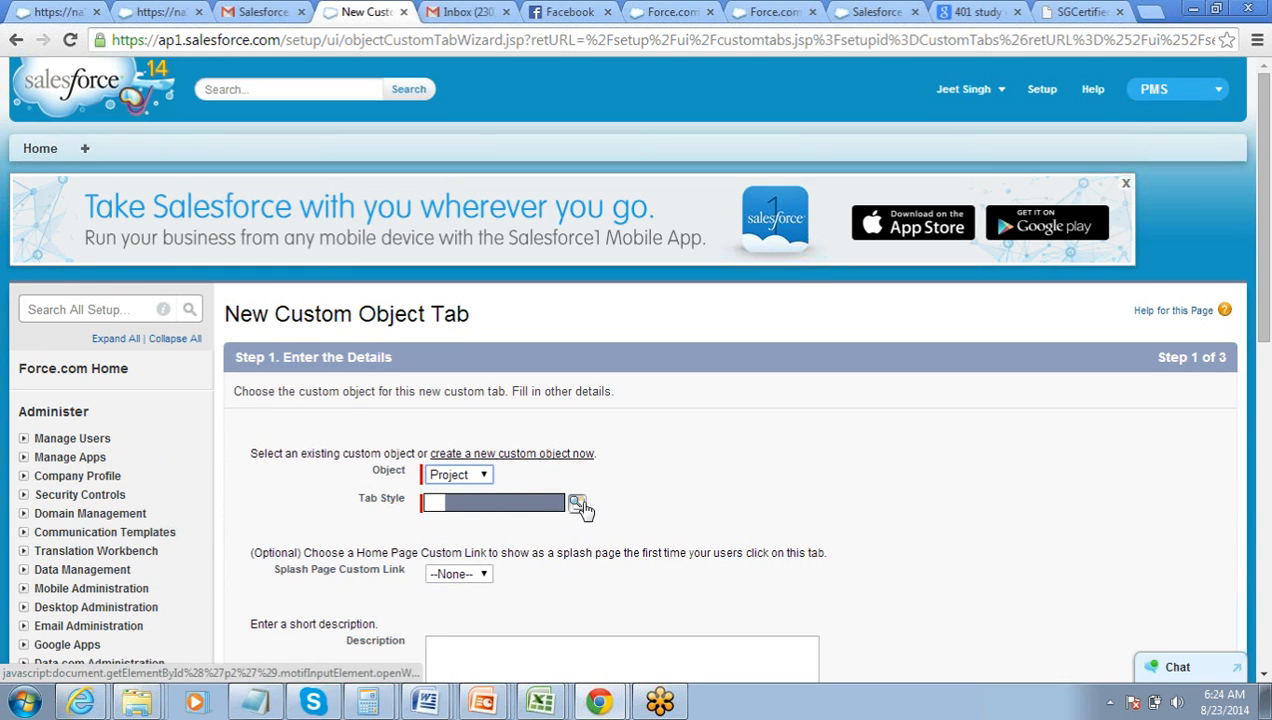
left_click(578, 505)
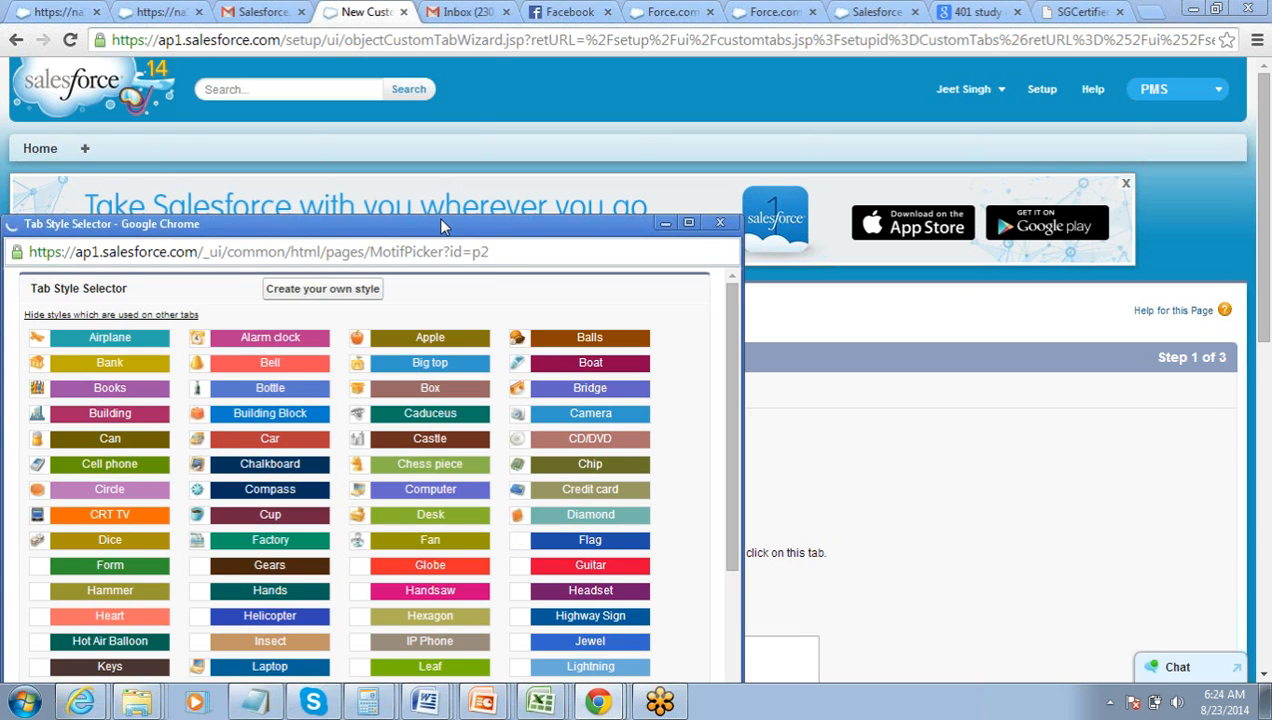
left_click_drag(443, 226, 543, 75)
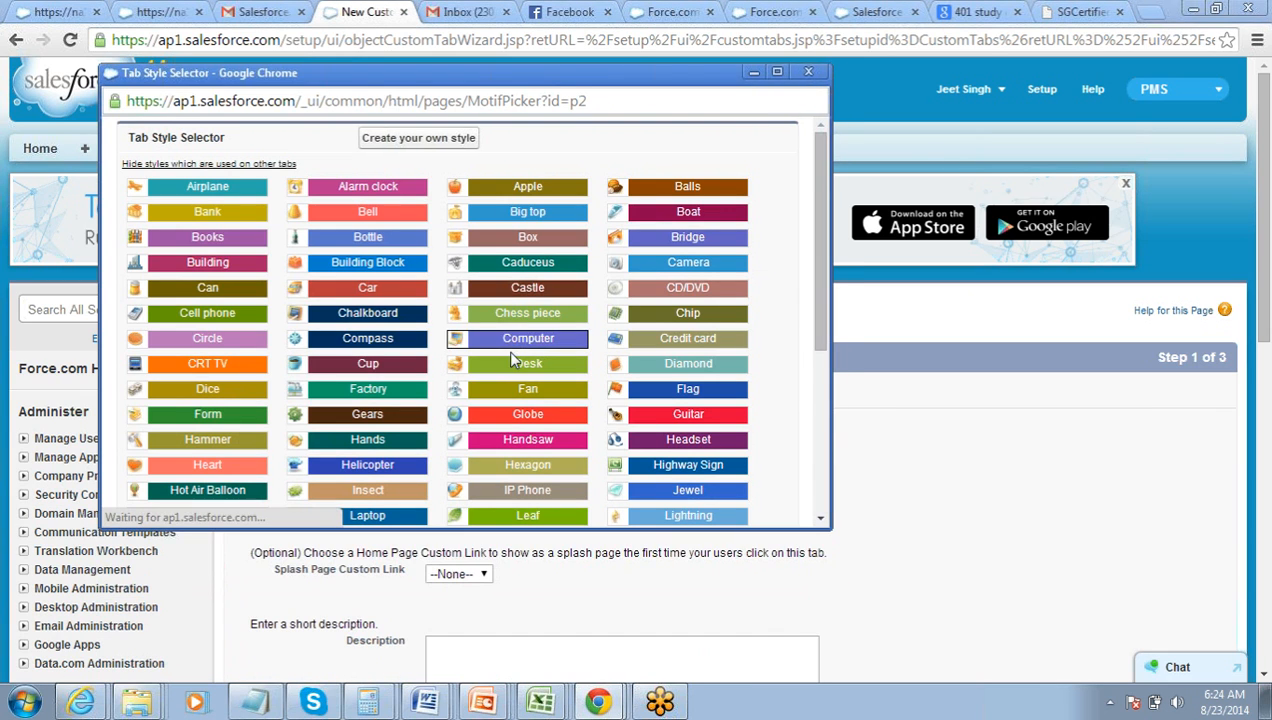
left_click(507, 346)
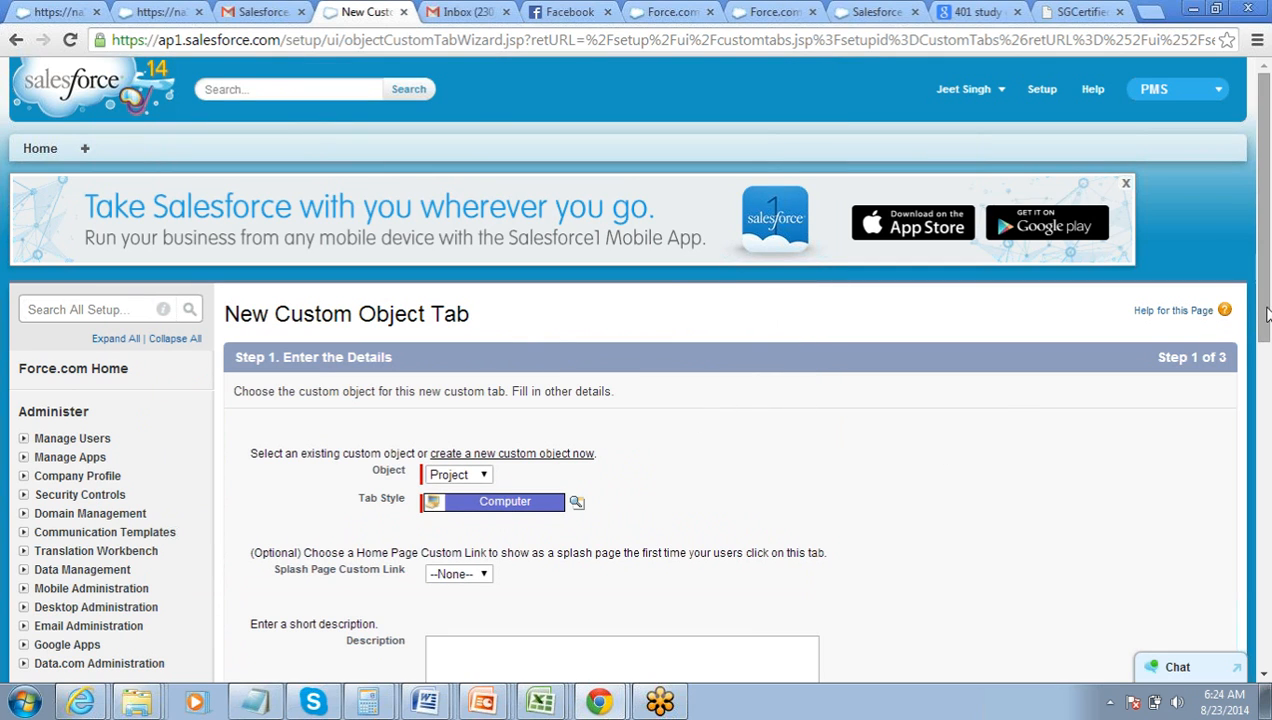
Select Project as the tab's object and set the tab style to Boat
left_click_drag(1267, 313, 1267, 331)
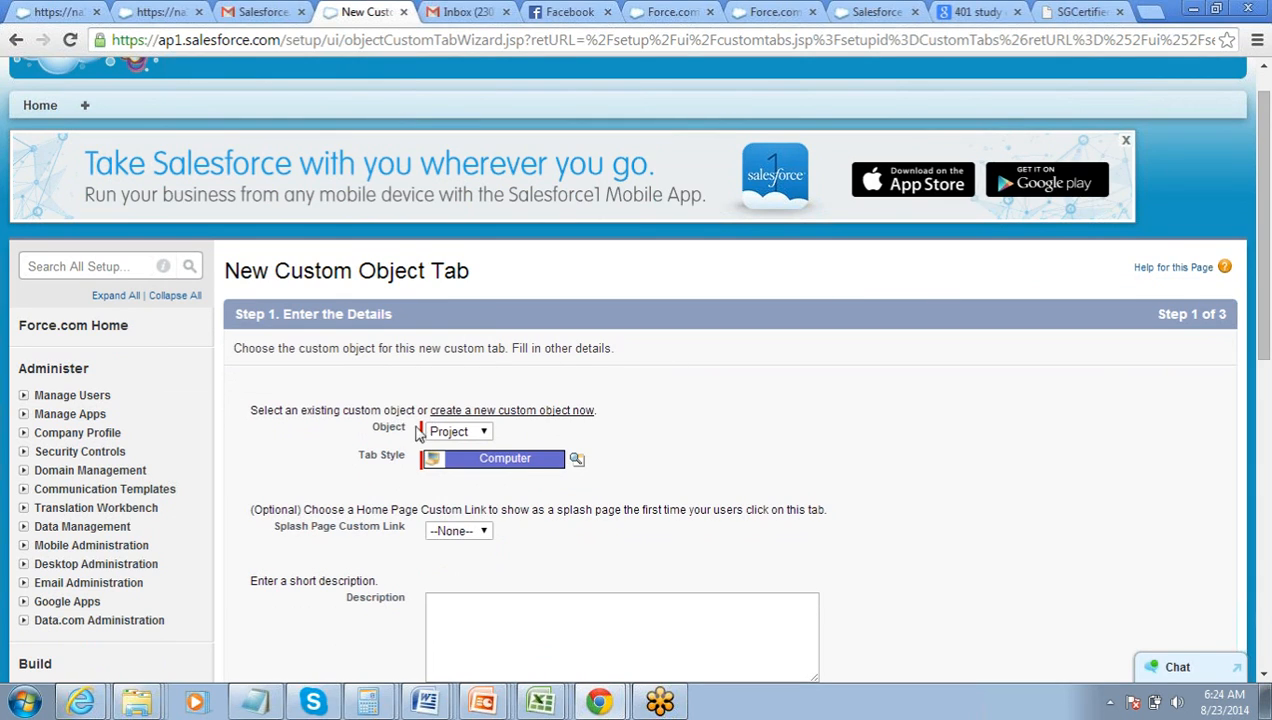
left_click(476, 441)
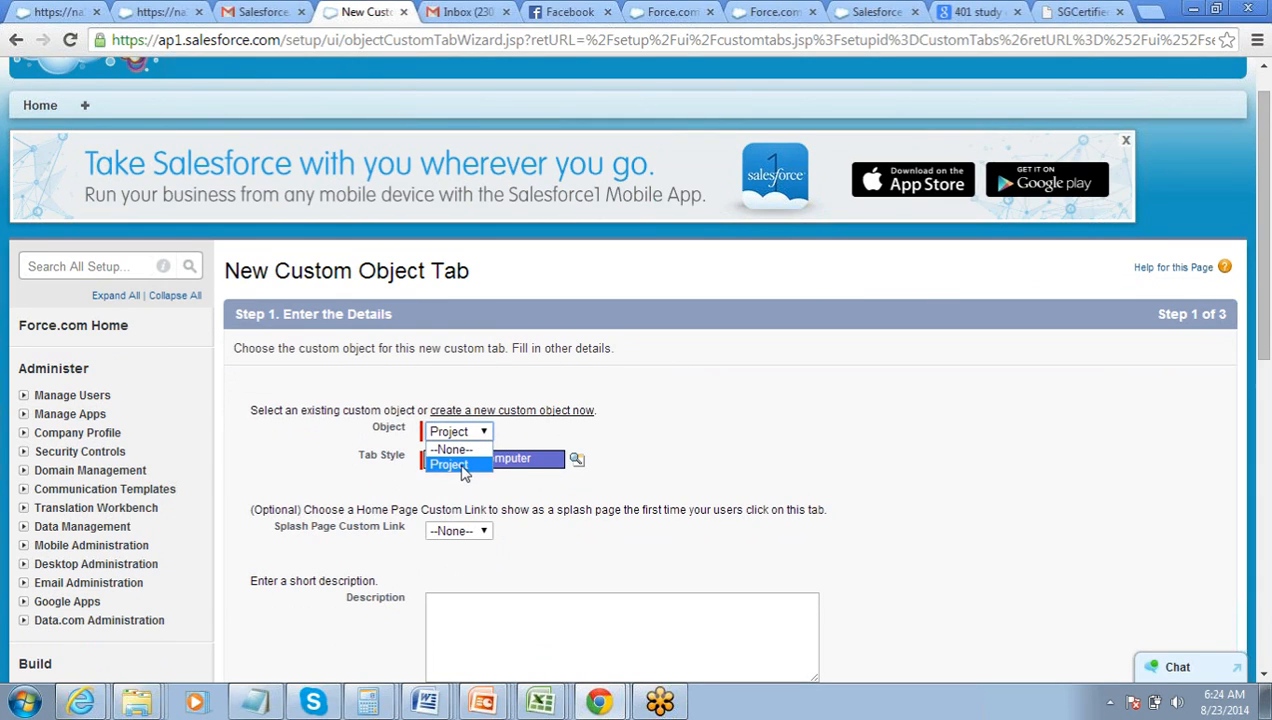
left_click(462, 466)
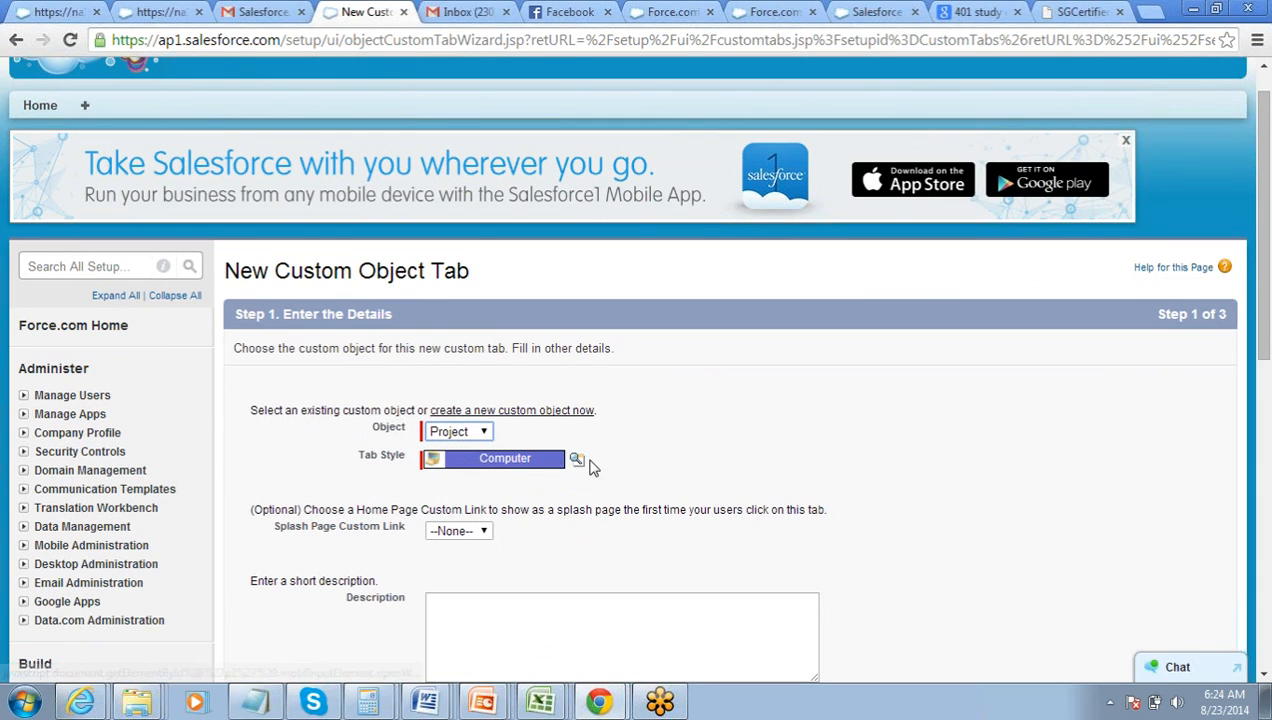
left_click(577, 462)
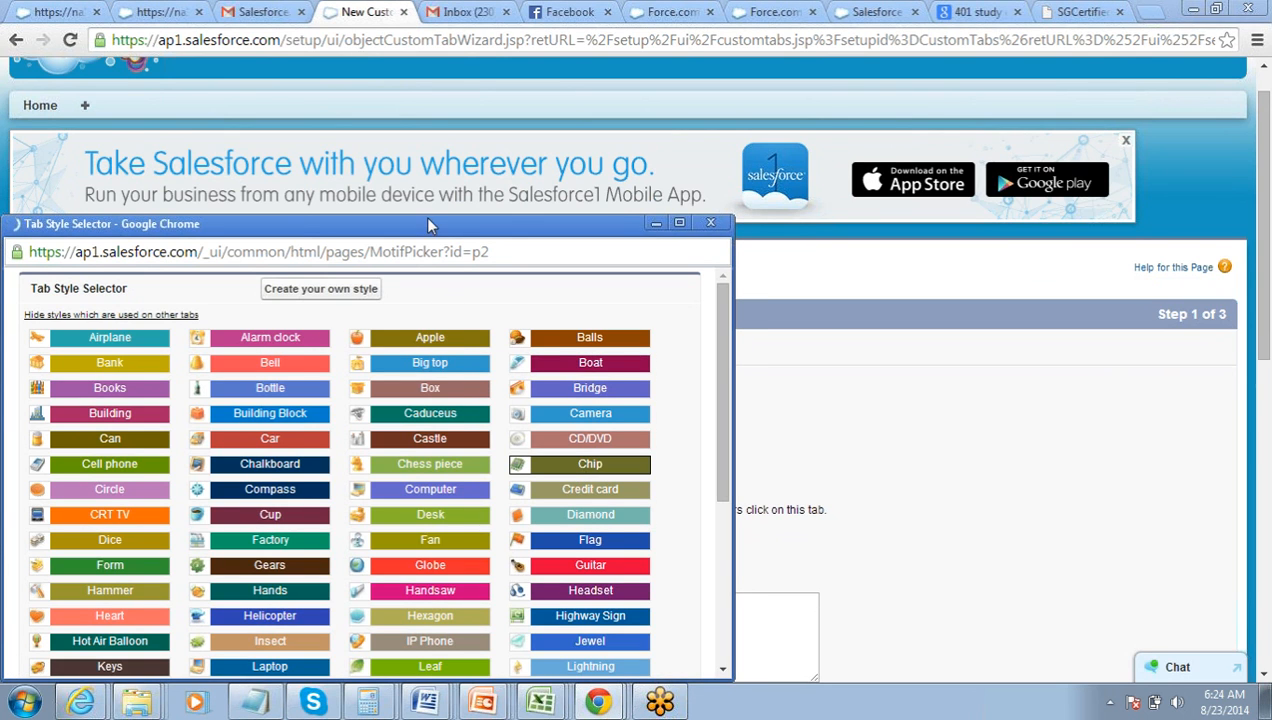
left_click_drag(427, 226, 521, 98)
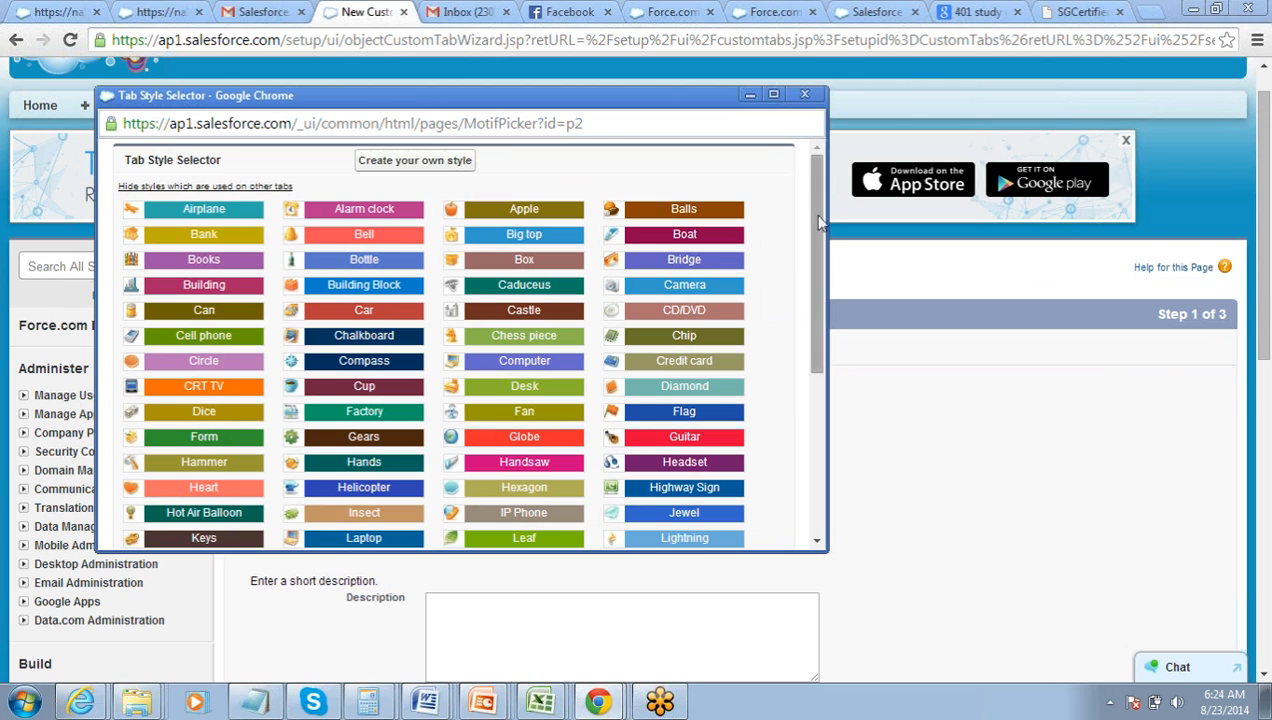
left_click_drag(818, 211, 826, 175)
left_click(670, 238)
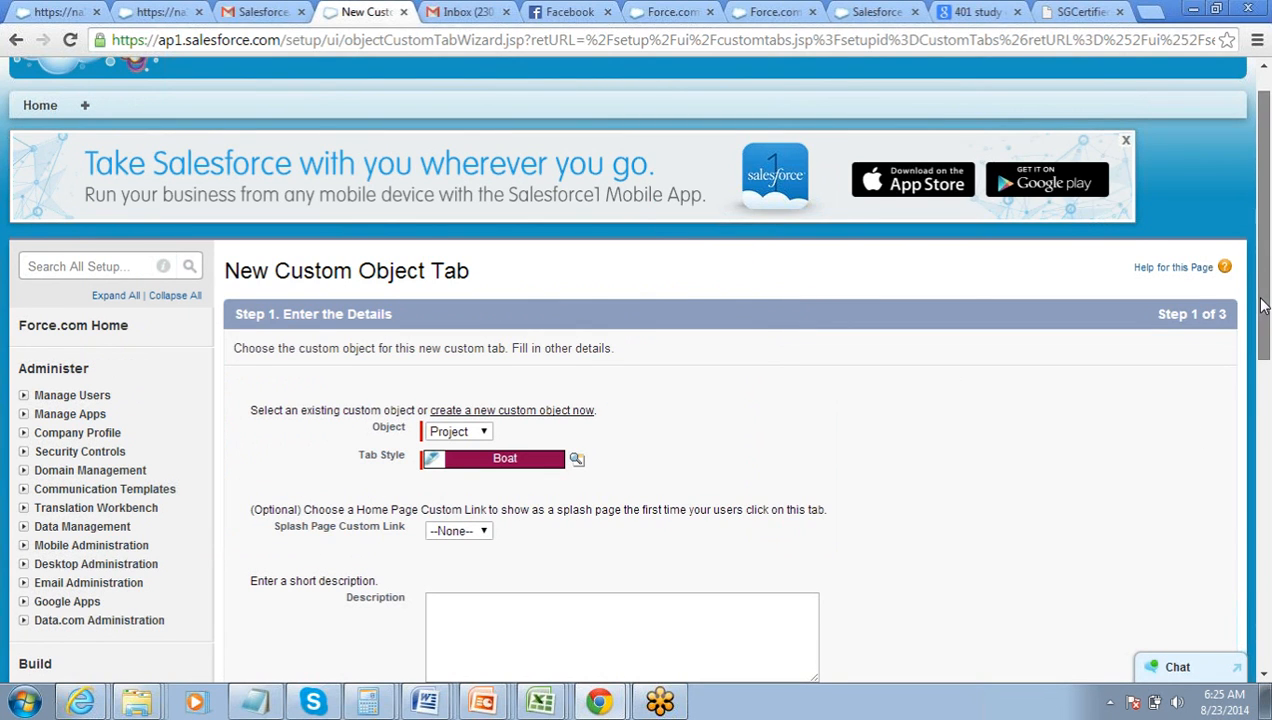
Leave the description blank, keep Default On visibility for all profiles, and save the tab with every custom app included
scroll(1248, 360, "down", 2)
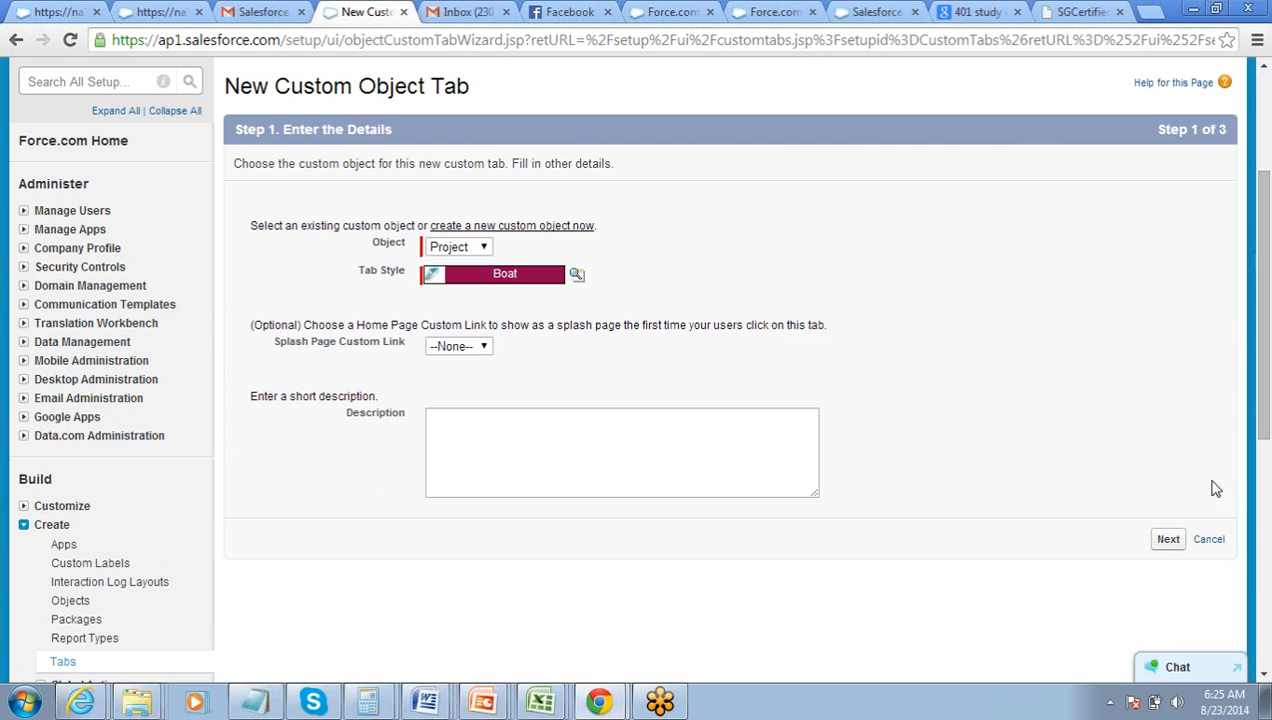
left_click(1168, 540)
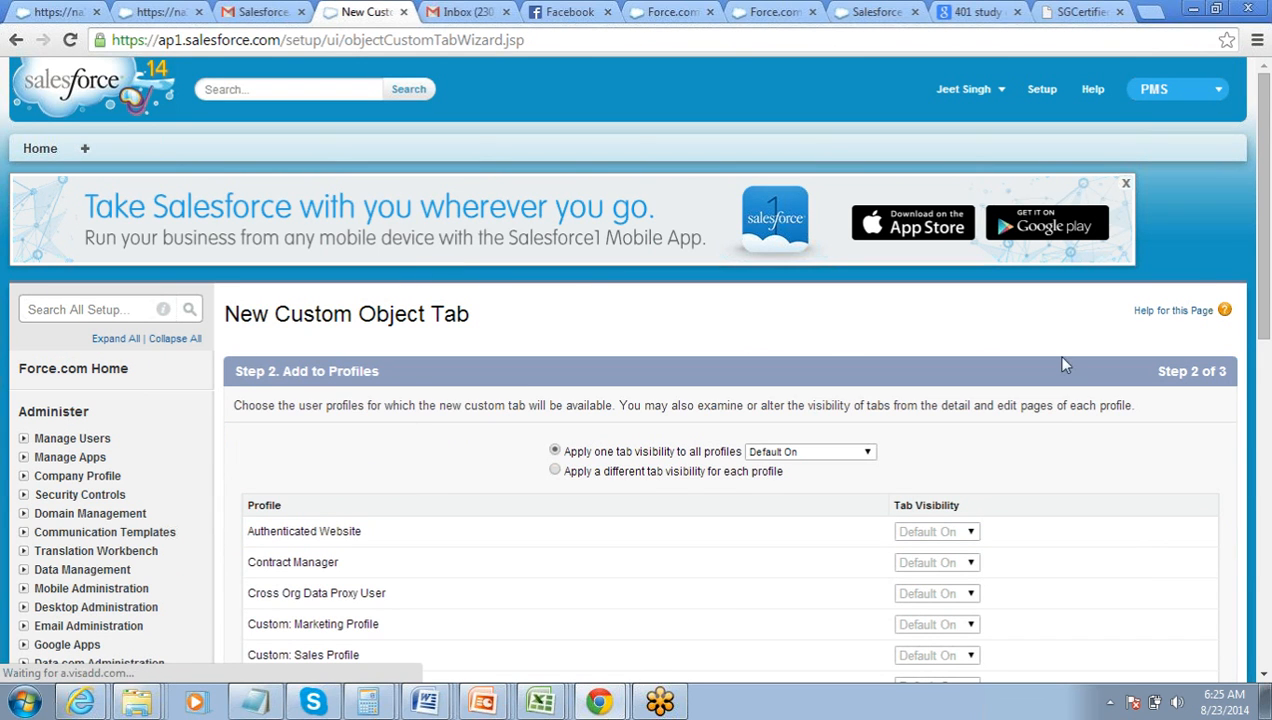
left_click_drag(1260, 301, 1265, 640)
left_click(1168, 595)
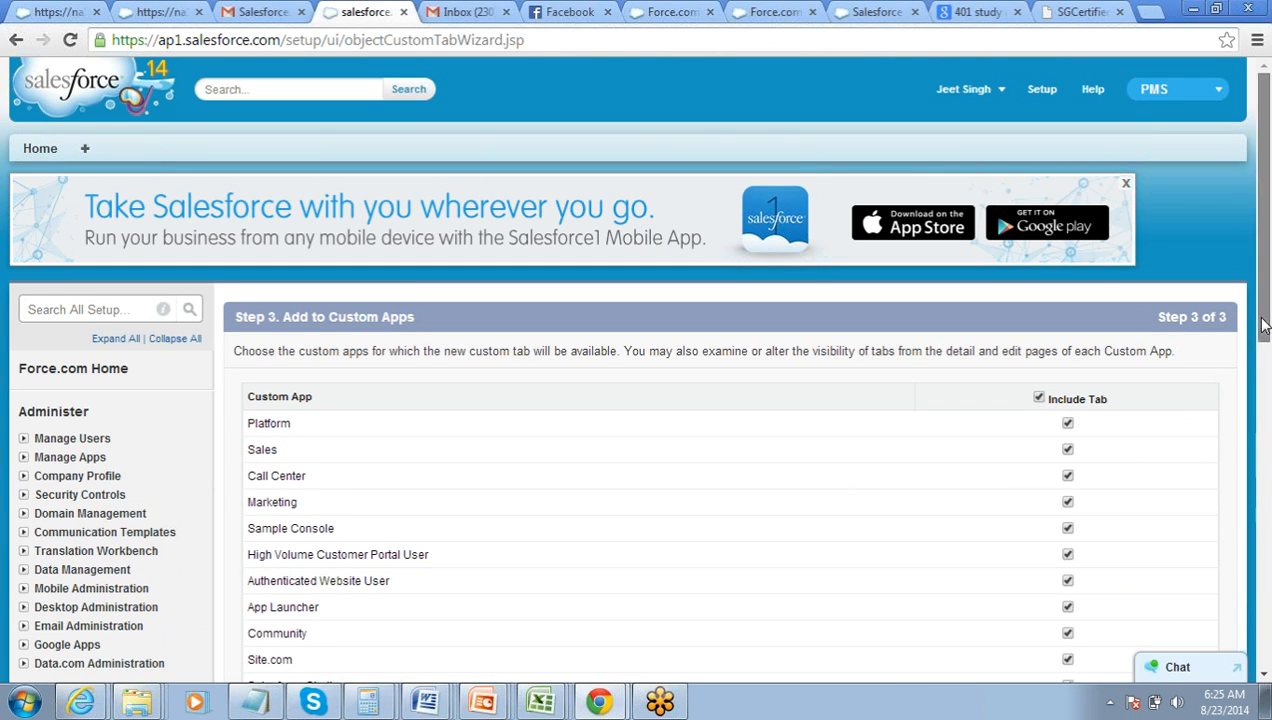
left_click_drag(1263, 325, 1263, 495)
left_click(1165, 428)
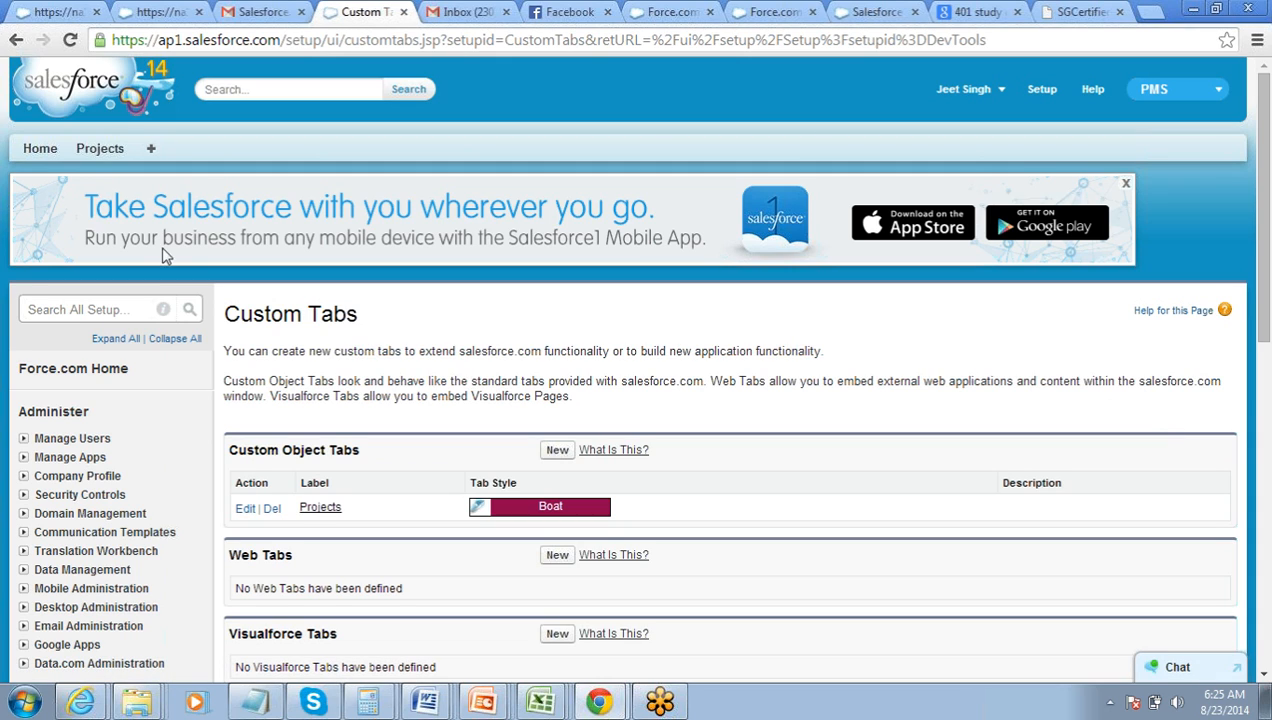
Start a new Projects record with the name Consulting for Marketing and the start date 8/28/2014
left_click(98, 150)
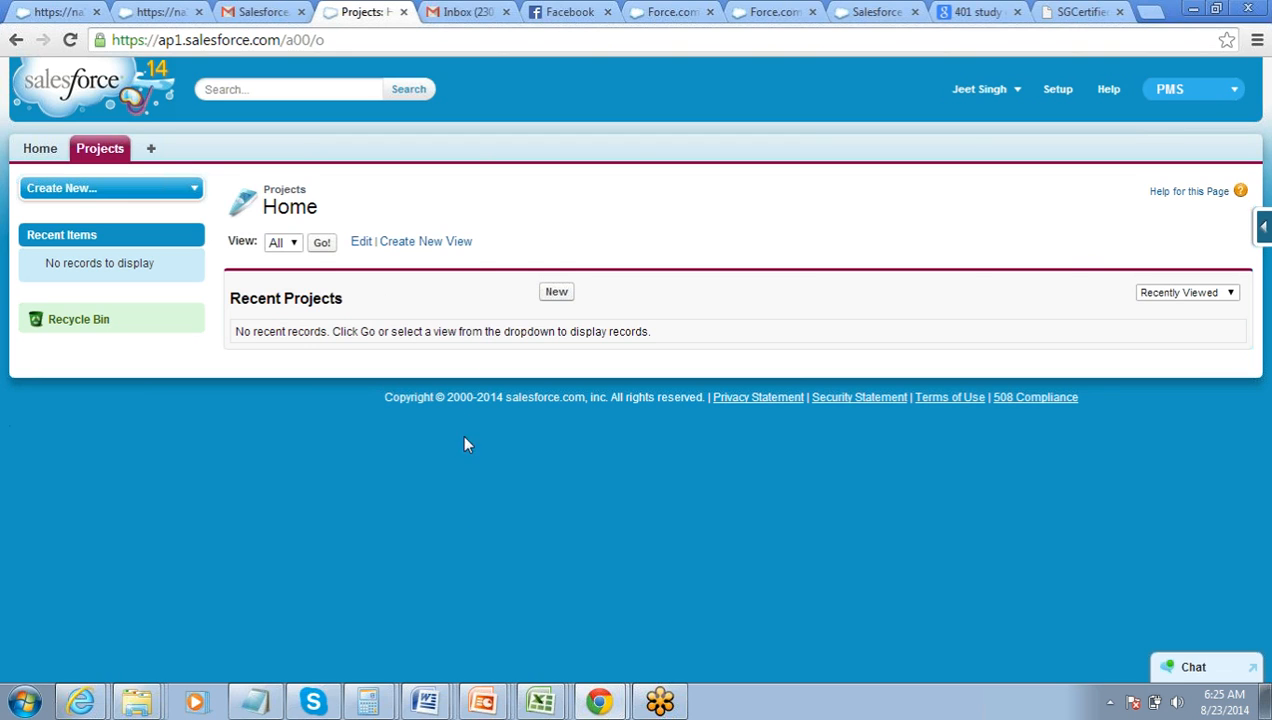
left_click(558, 295)
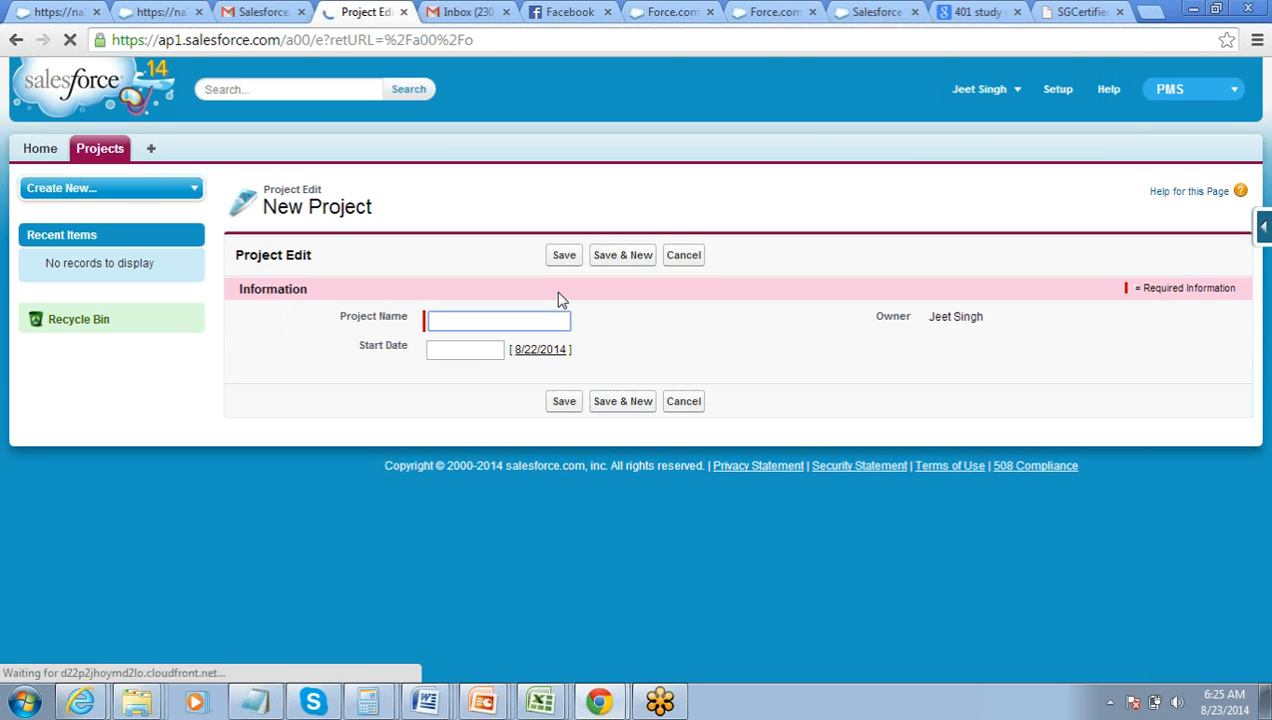
left_click(522, 320)
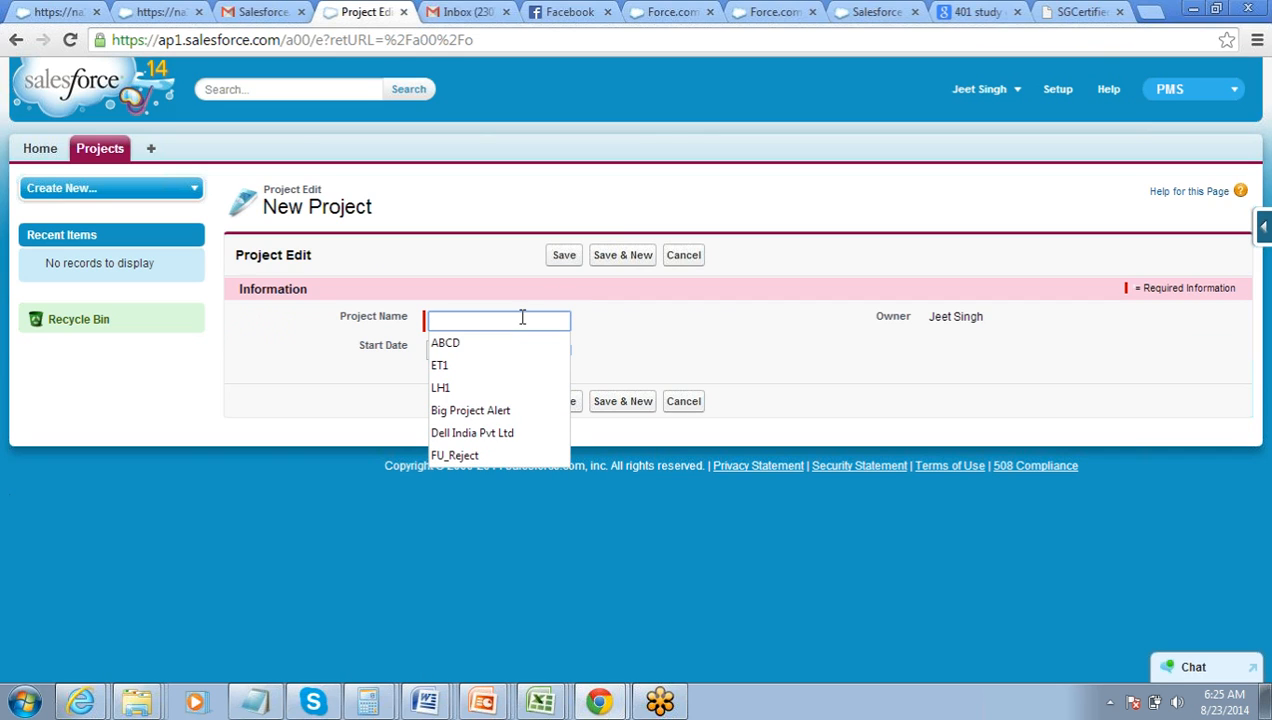
type("Con")
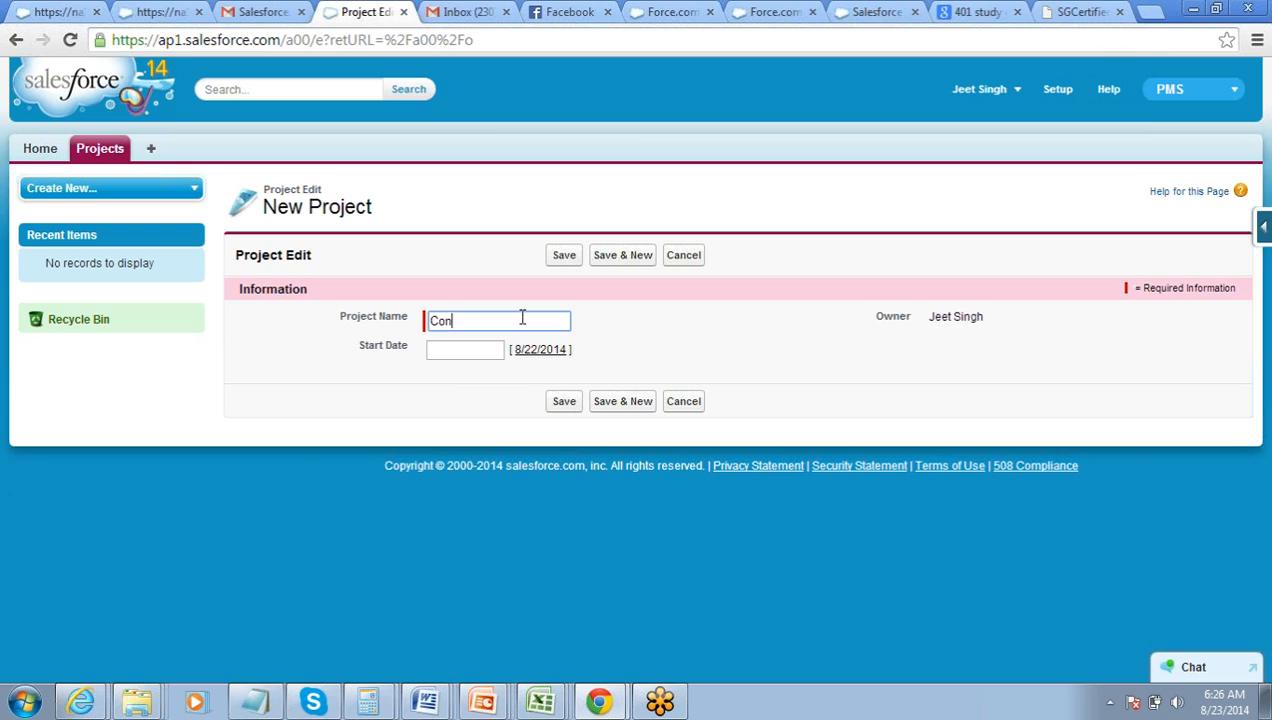
type("sulting for Marketing")
key("Tab")
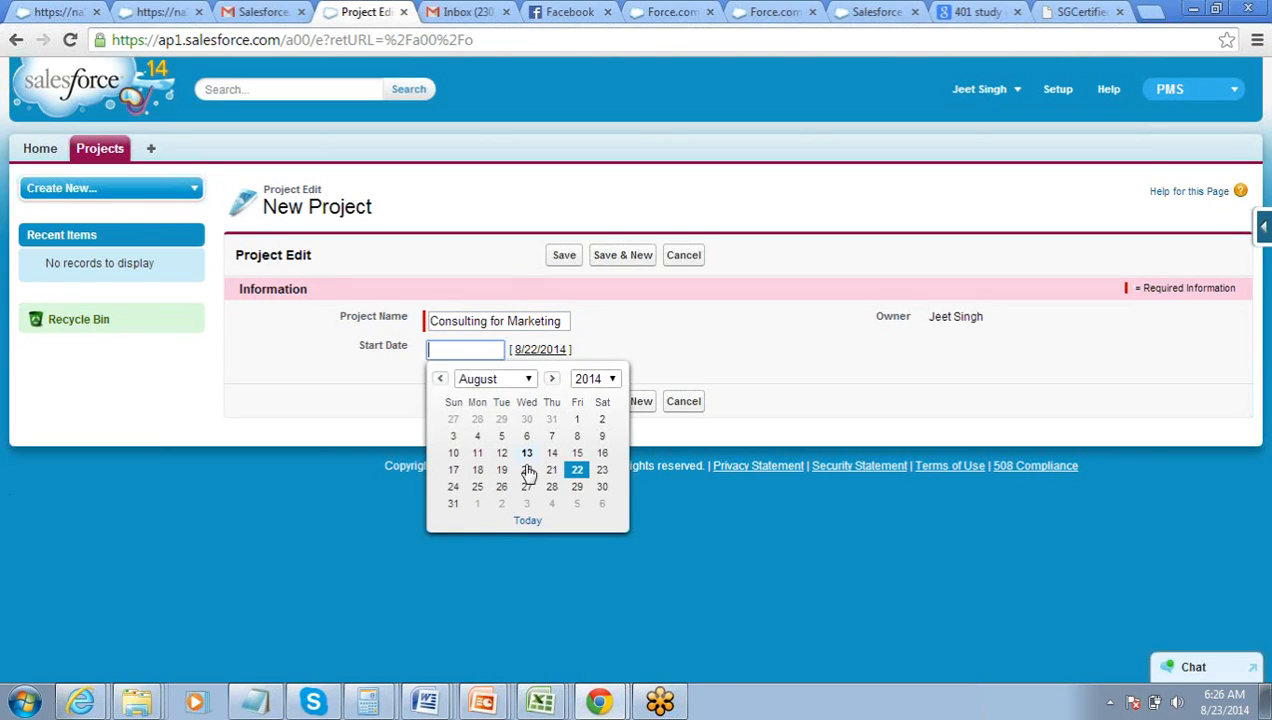
left_click(551, 487)
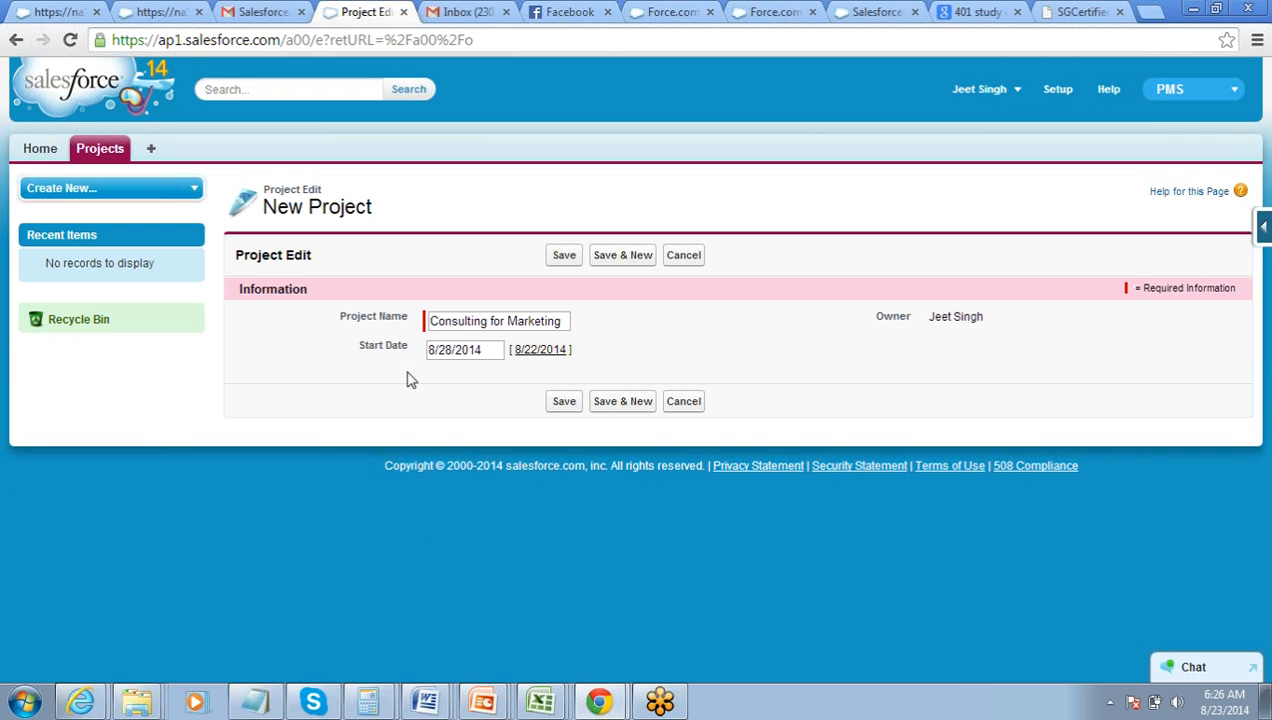
Switch to Book3 in Excel and highlight the whole Project table, followed by the whole Client table
left_click(541, 693)
left_click(534, 652)
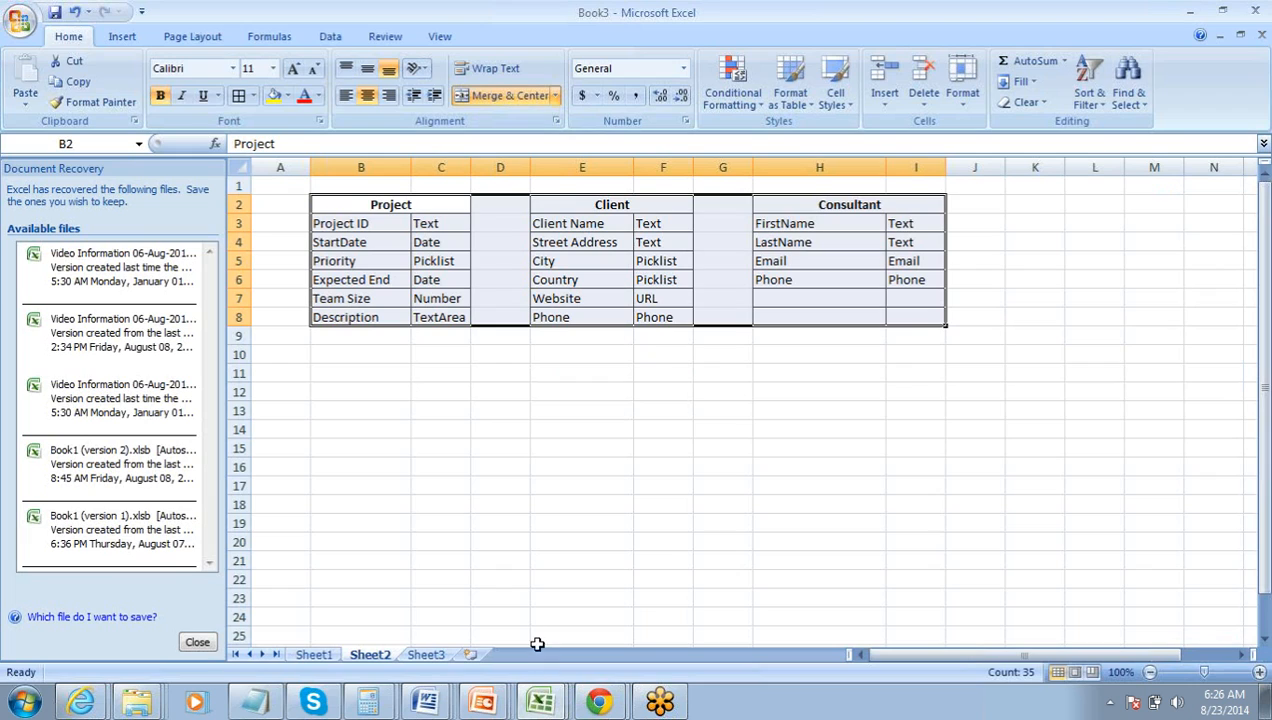
left_click(531, 505)
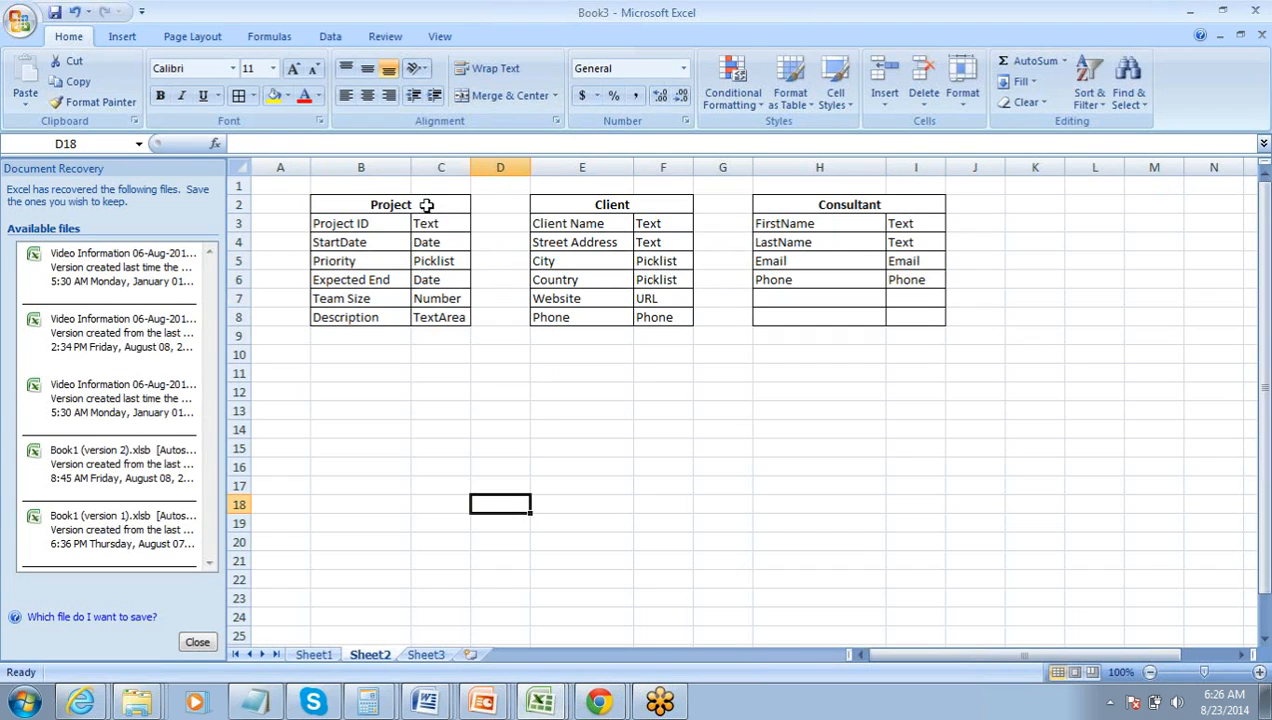
left_click_drag(426, 205, 436, 316)
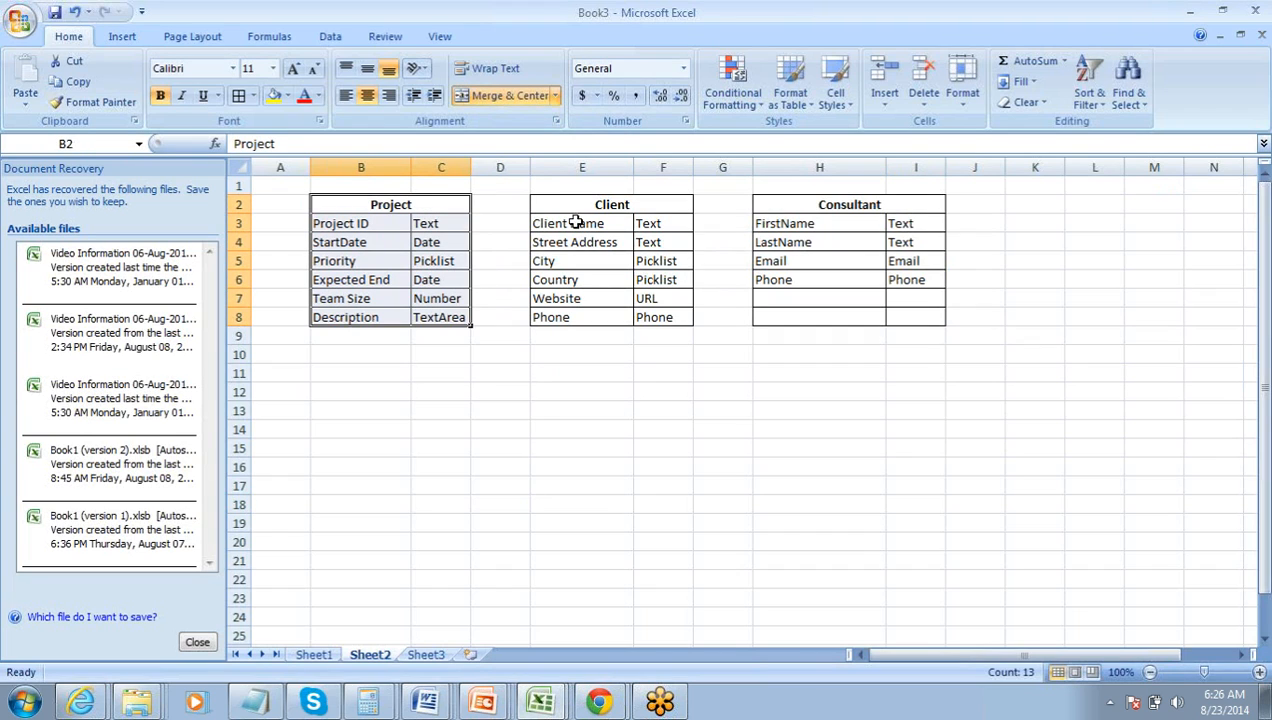
left_click_drag(579, 204, 581, 260)
left_click_drag(575, 308, 575, 308)
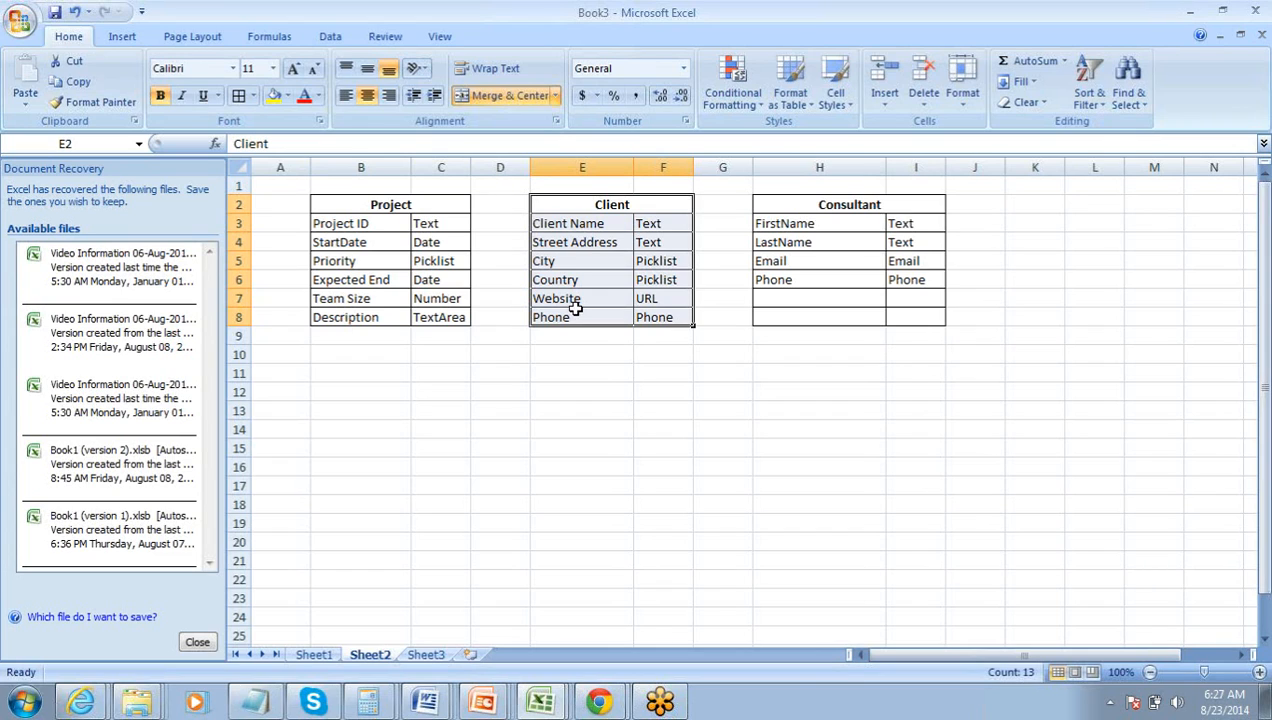
Step down through the Client table's fields and across to the Description field's data type in the Project table
key("Down")
key("Down")
key("Down")
key("Down")
key("Down")
key("Down")
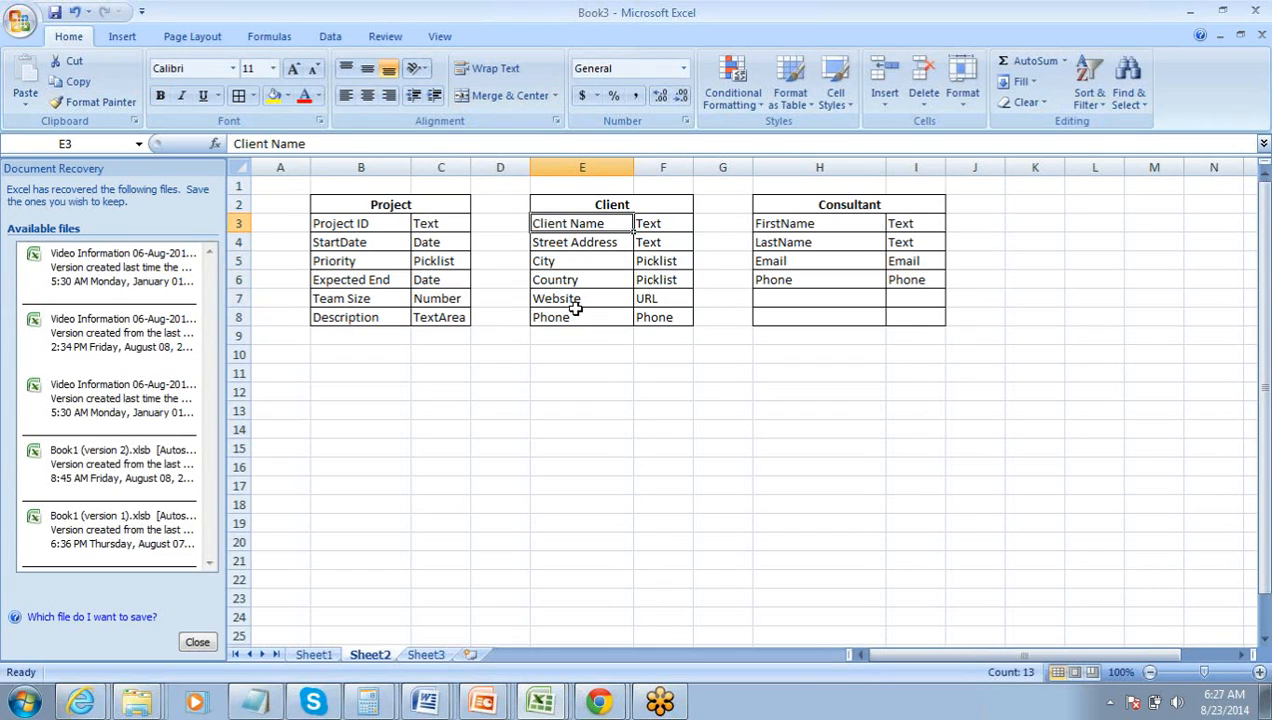
key("Left")
key("Left")
key("Left")
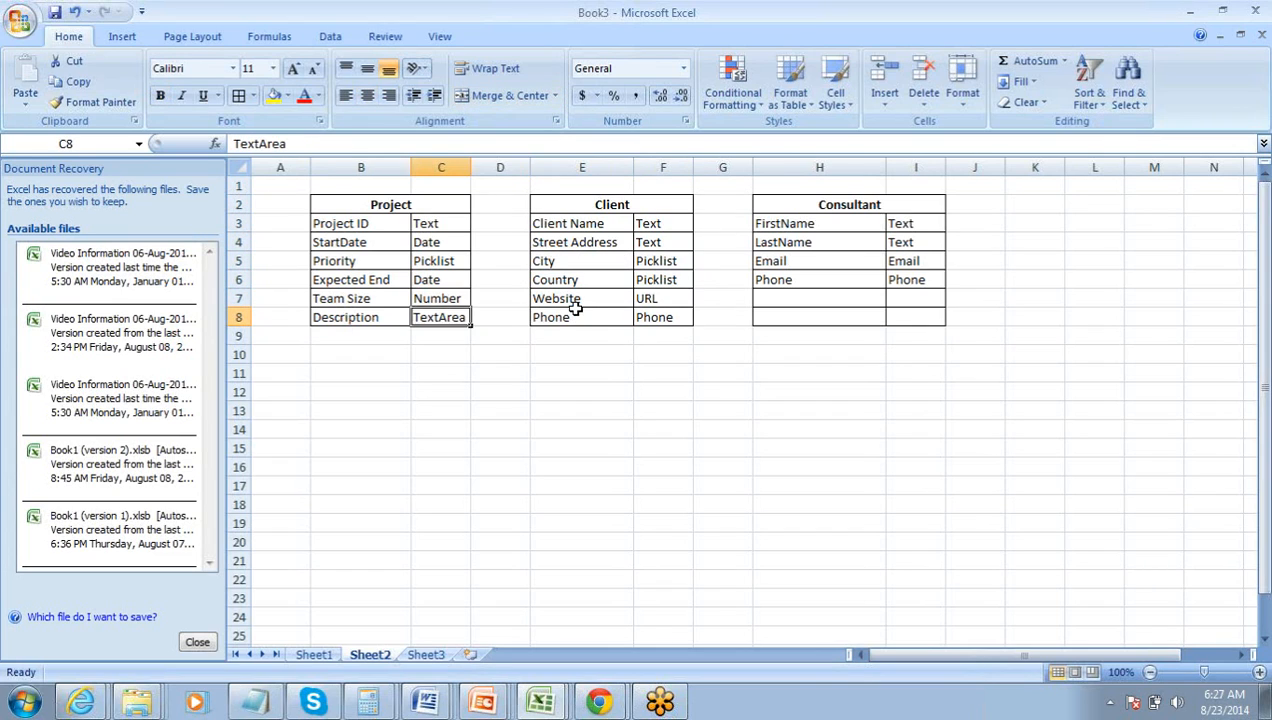
Move off the Project table to empty cell B11 and switch to the New Project form in Chrome
key("Down")
key("Down")
key("Down")
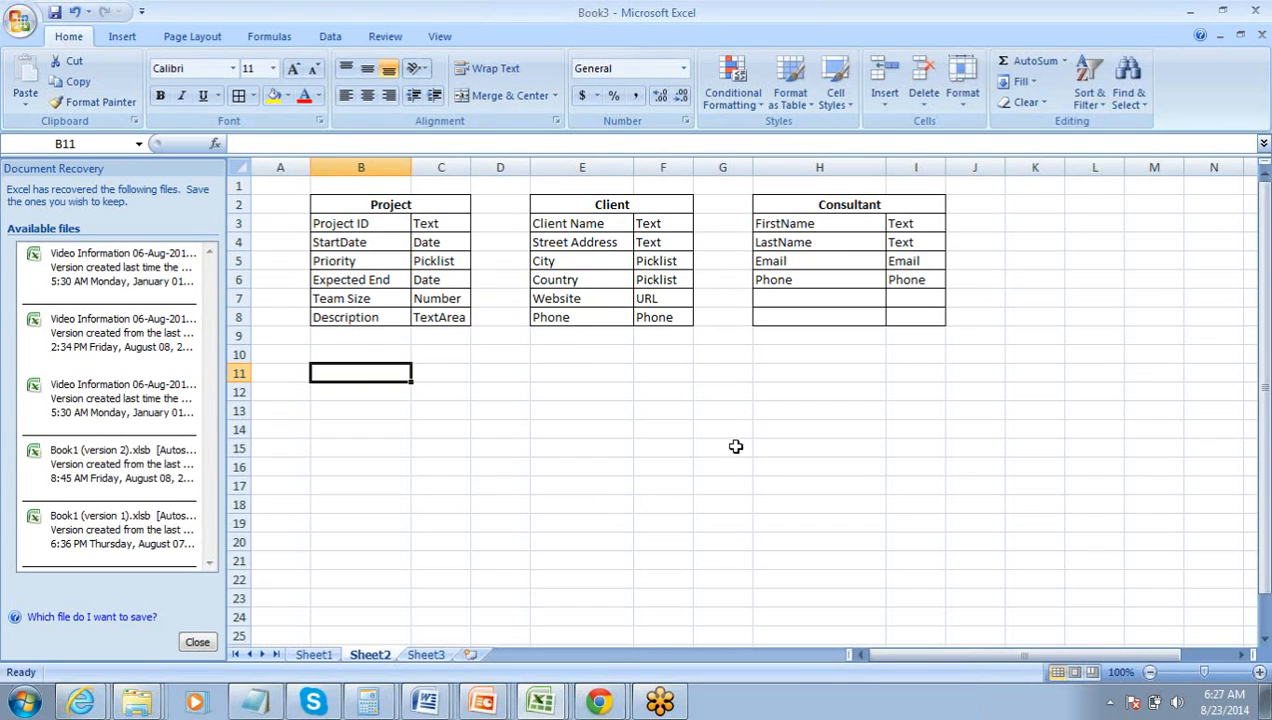
mouse_move(668, 703)
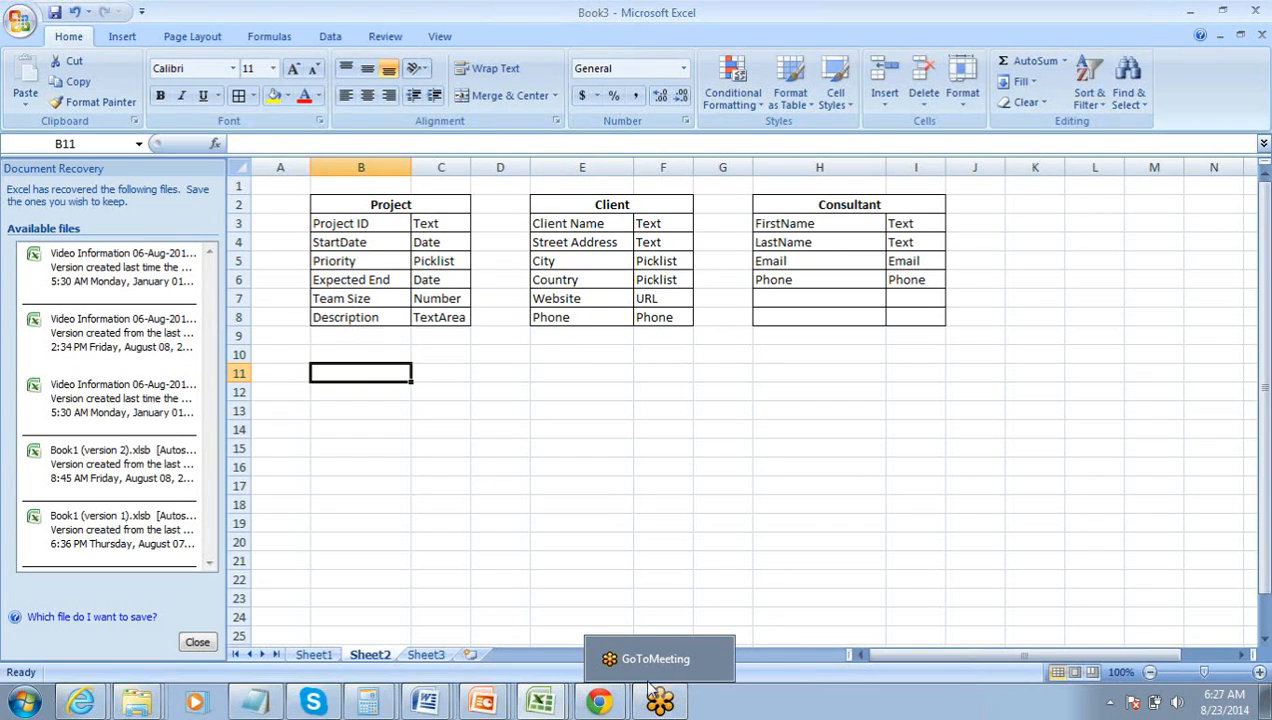
left_click(603, 700)
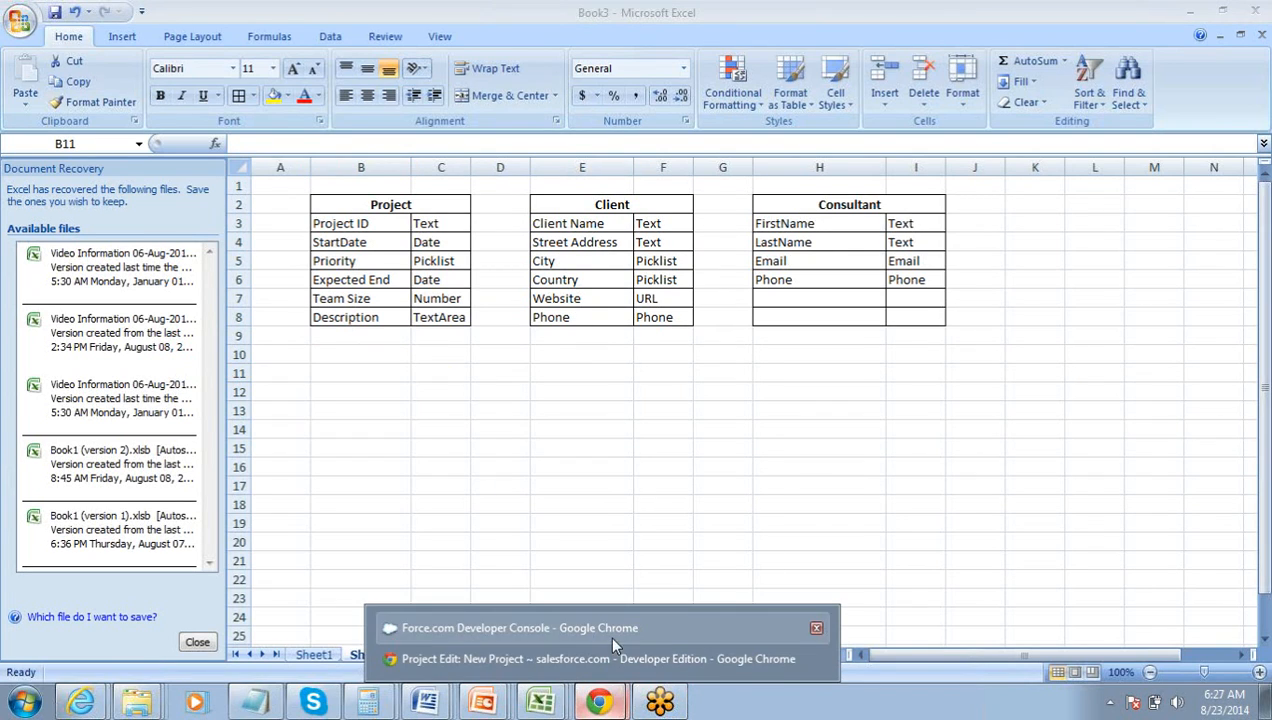
left_click(610, 655)
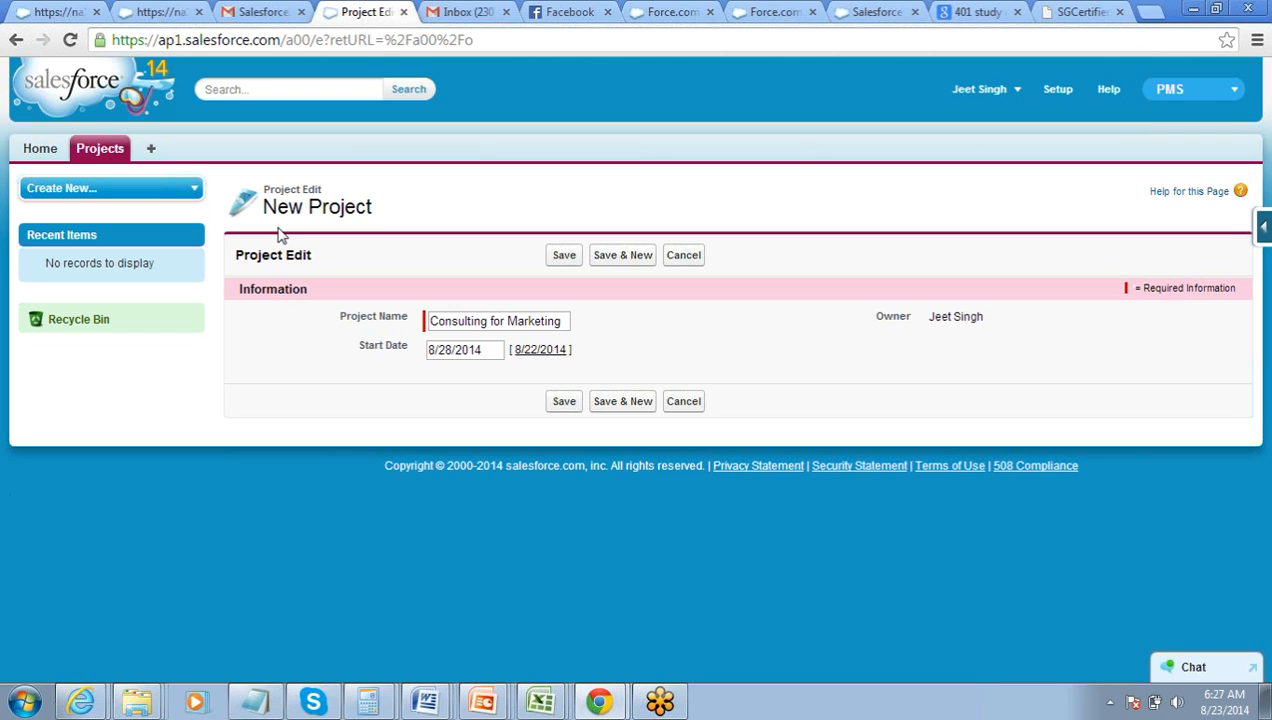
Return to Book3 in Excel and step up through the Project table's fields to its merged header cell
left_click(540, 703)
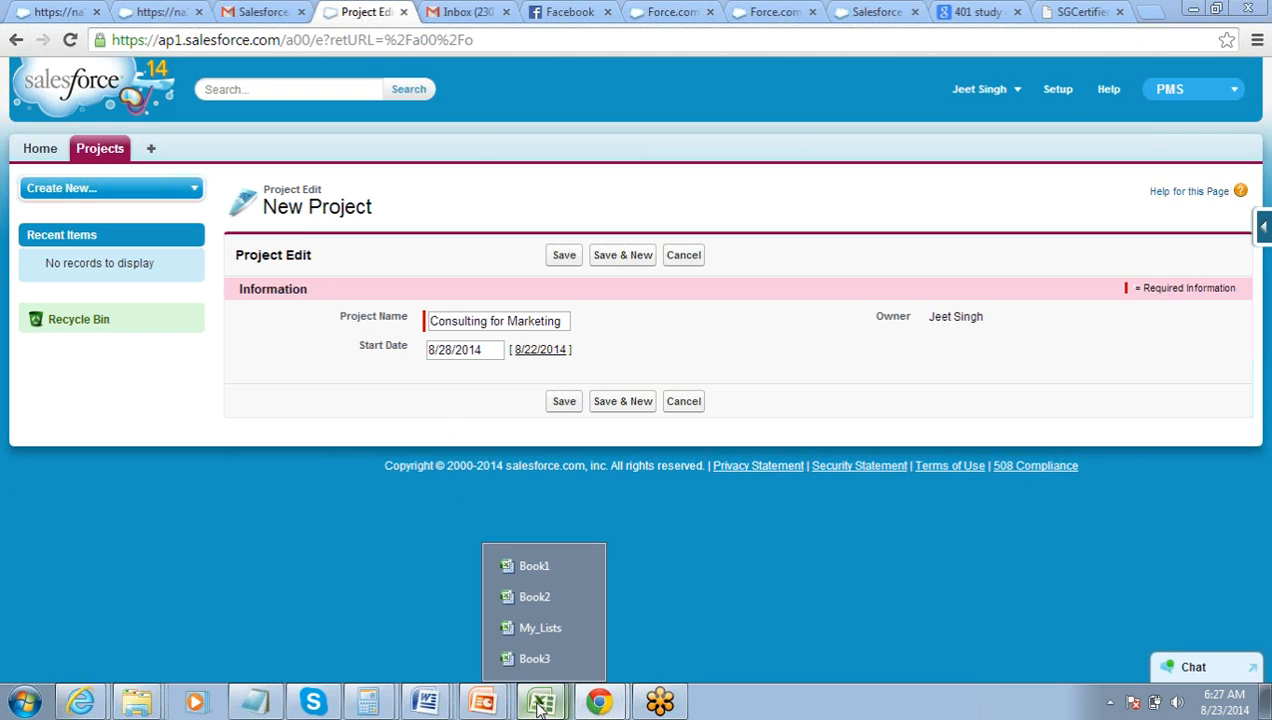
left_click(557, 658)
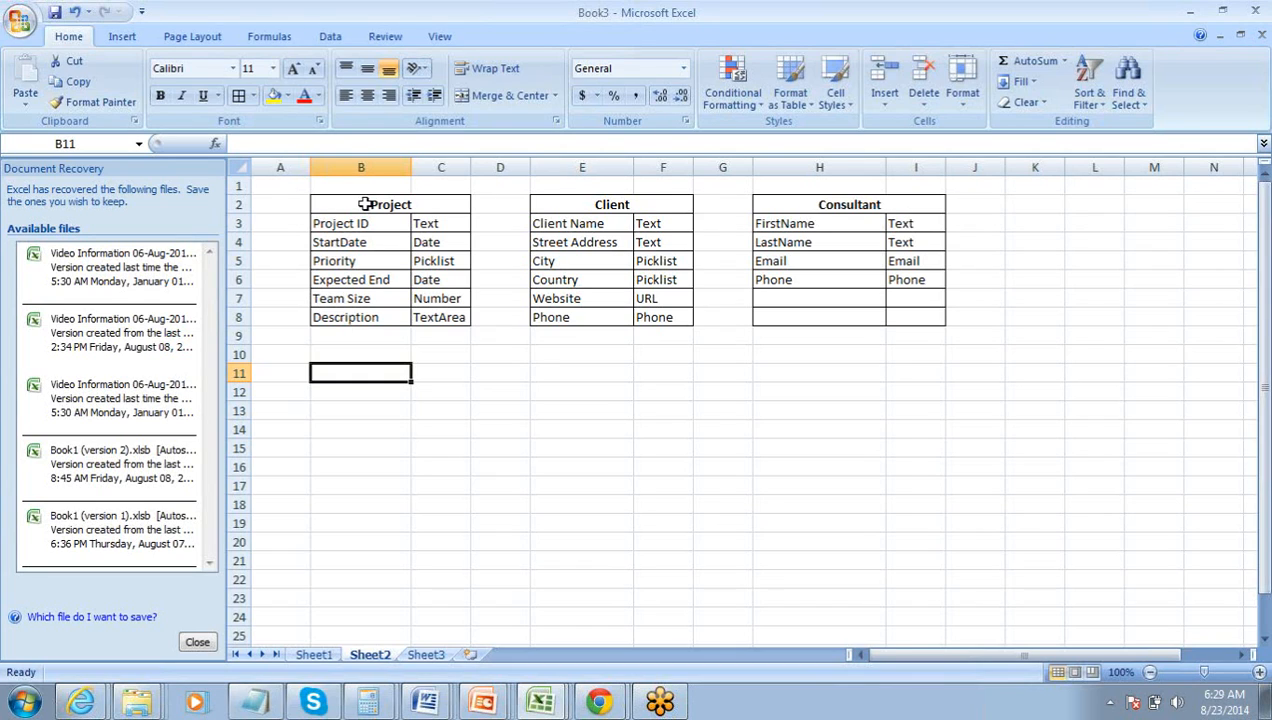
key("Up")
key("Up")
key("Up")
key("Up")
key("Up")
key("Up")
key("Up")
key("Up")
key("Up")
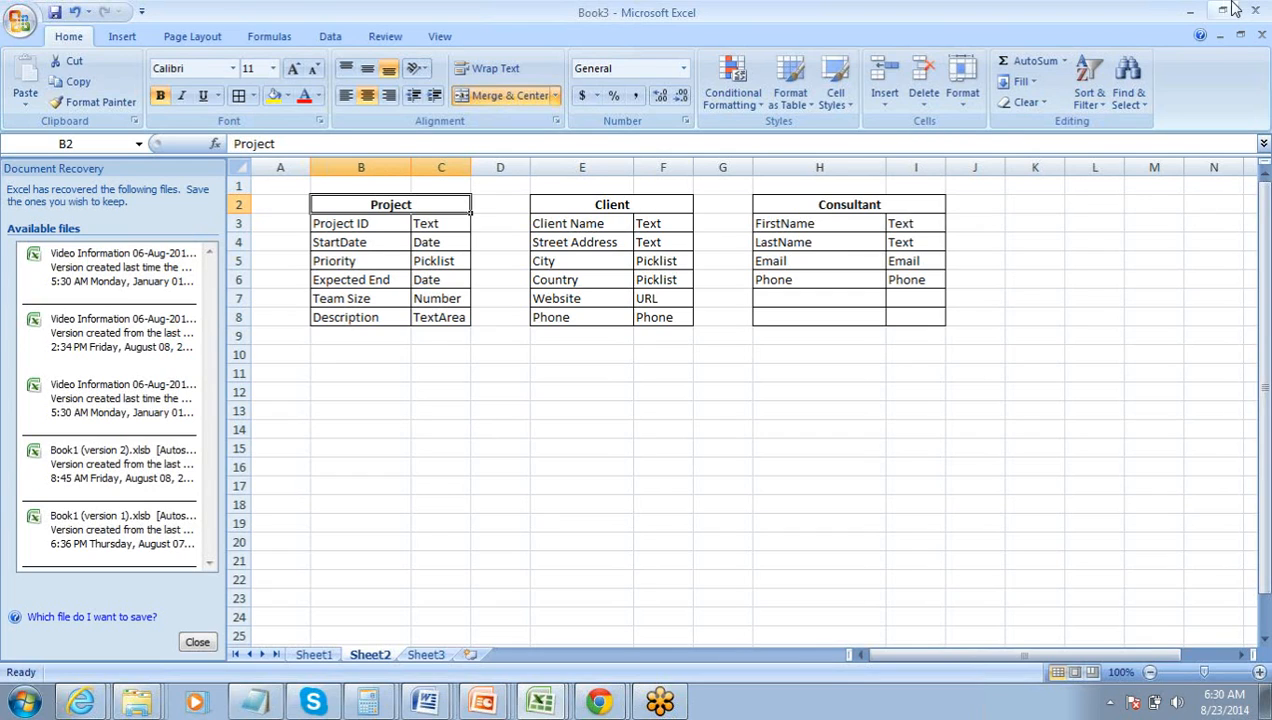
left_click(1255, 53)
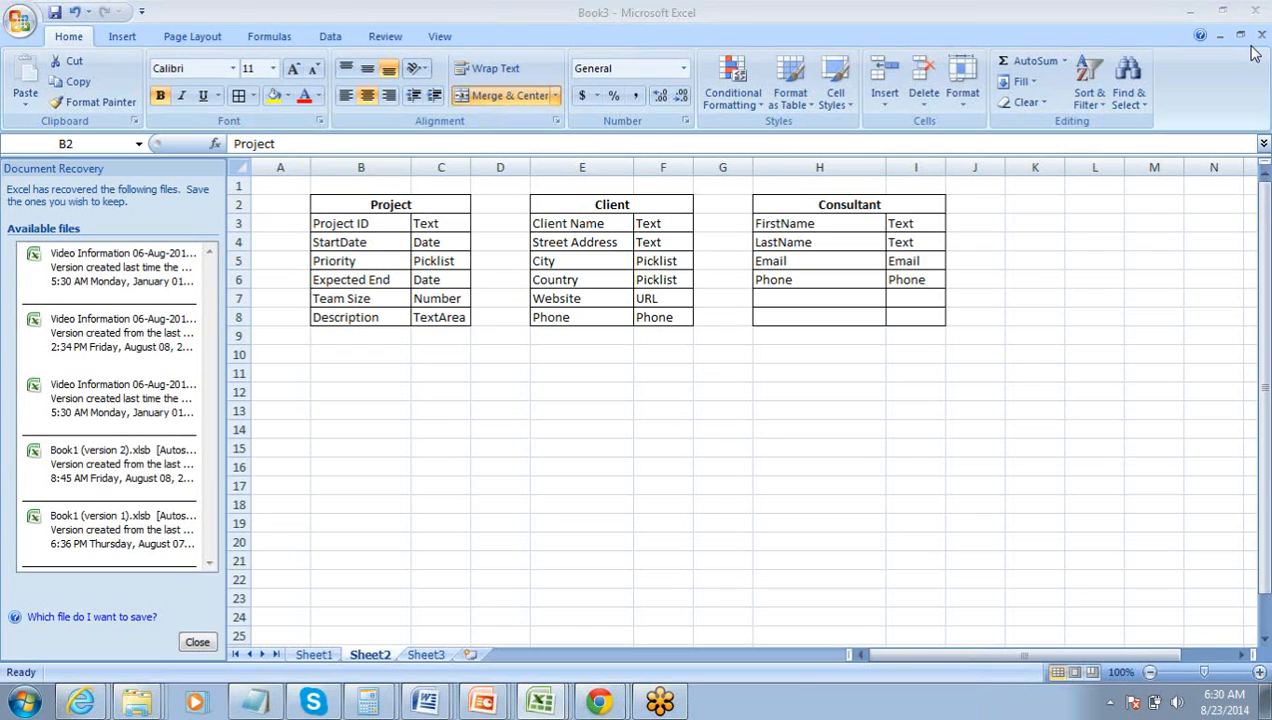